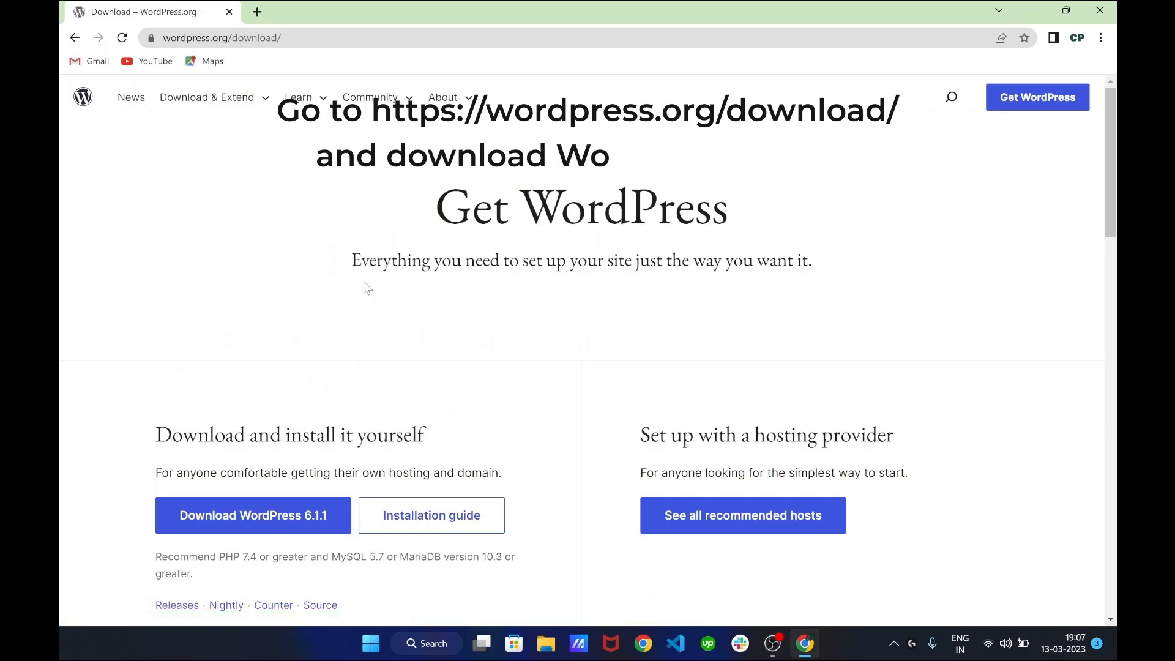
Download the WordPress 6.1.1 zip, dismiss the thank-you message, and open a new tab
scroll(365, 283, "down", 1)
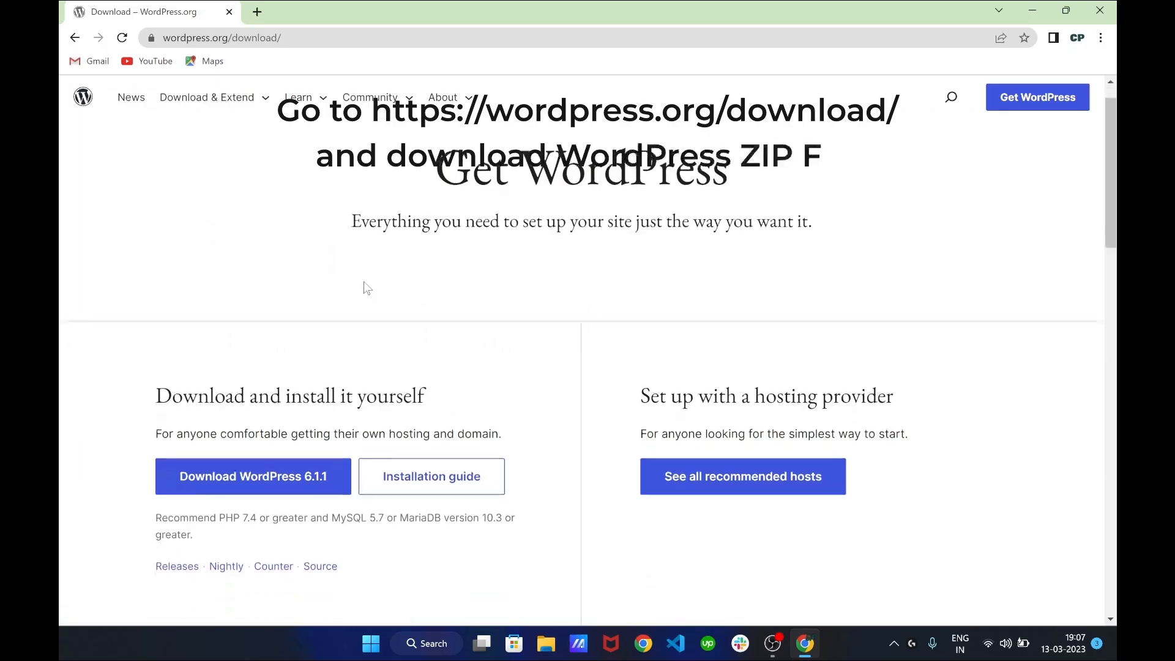
scroll(364, 282, "up", 1)
scroll(368, 288, "down", 4)
left_click(256, 267)
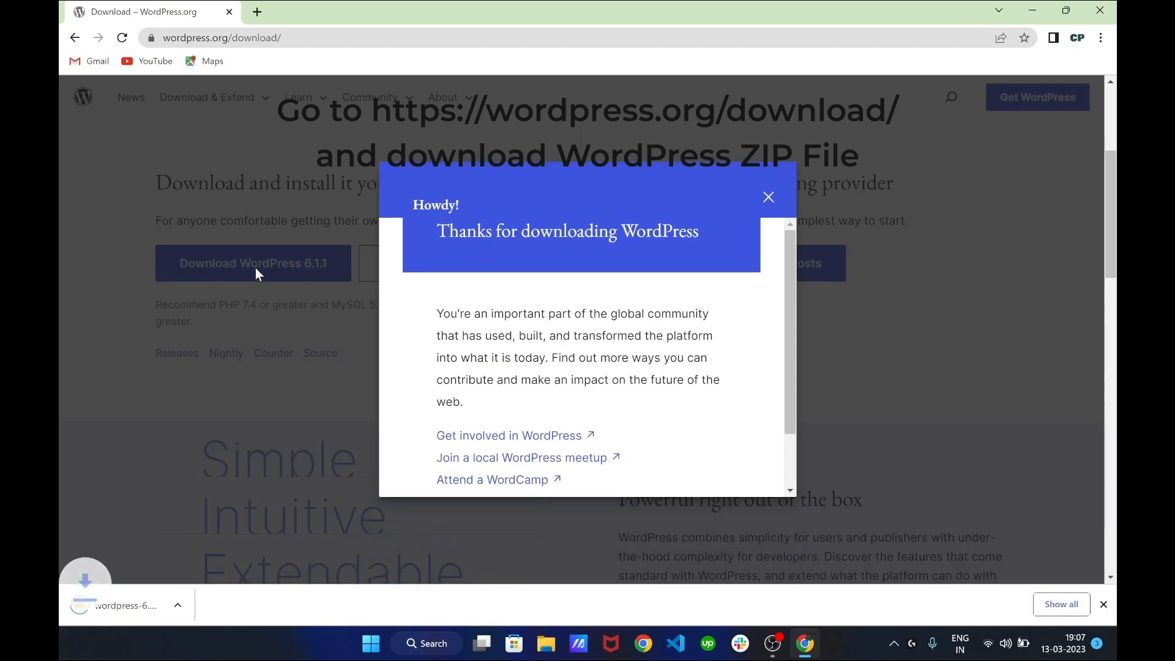
left_click(766, 225)
scroll(459, 263, "up", 4)
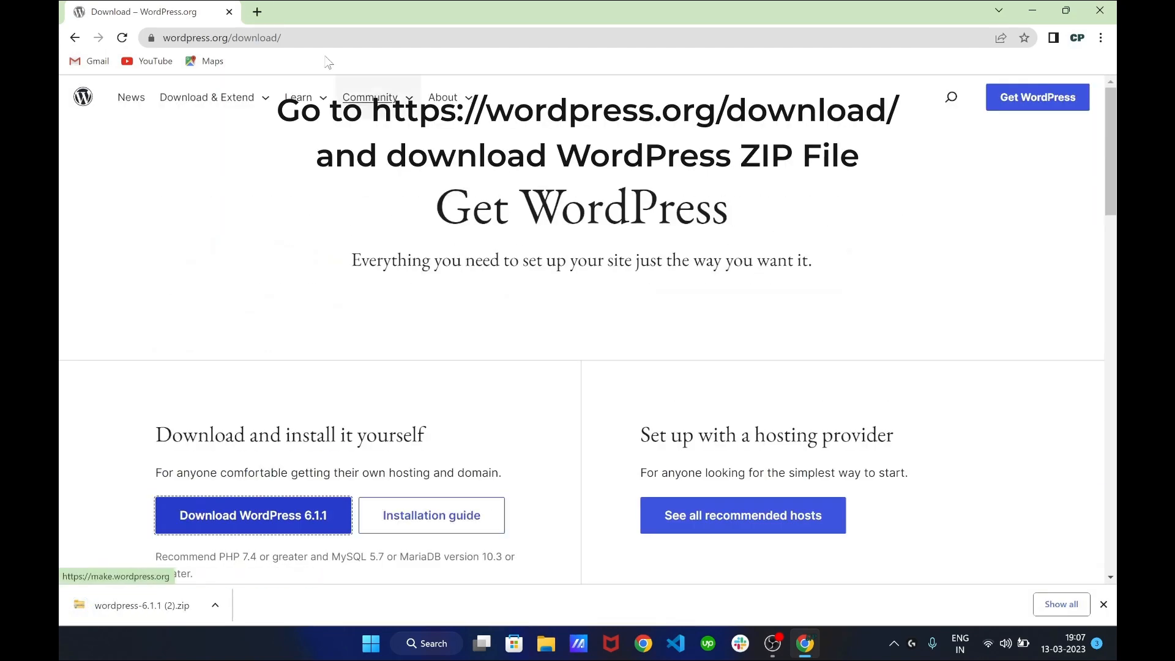
left_click(257, 11)
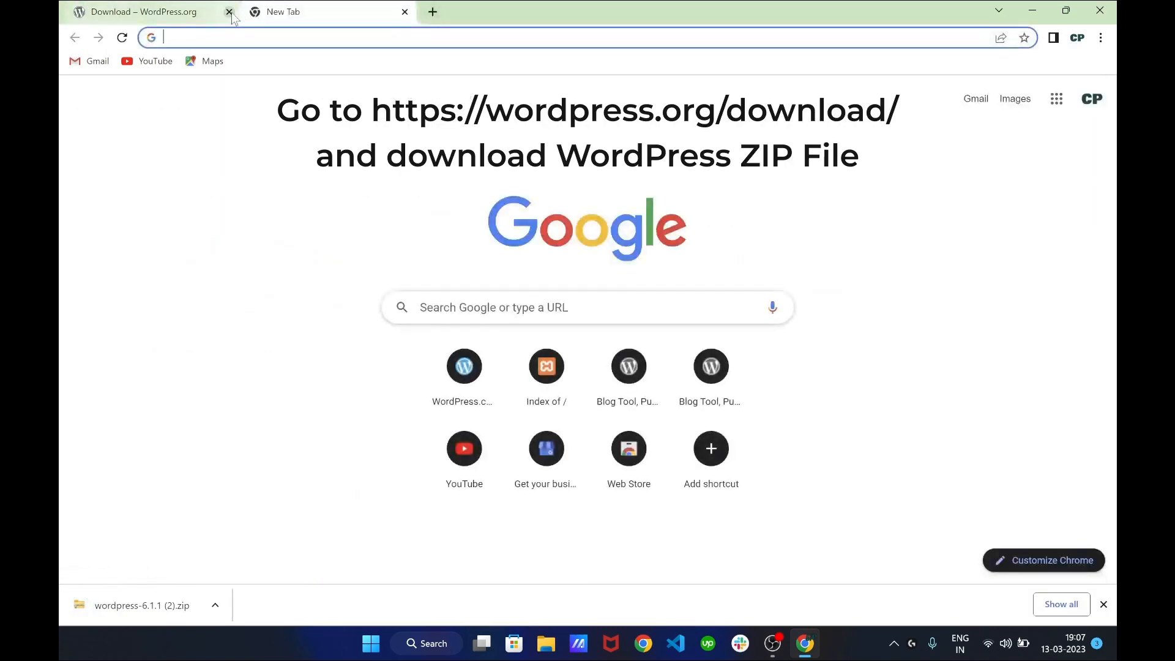
Close the WordPress.org tab and search Google for xampp
left_click(229, 12)
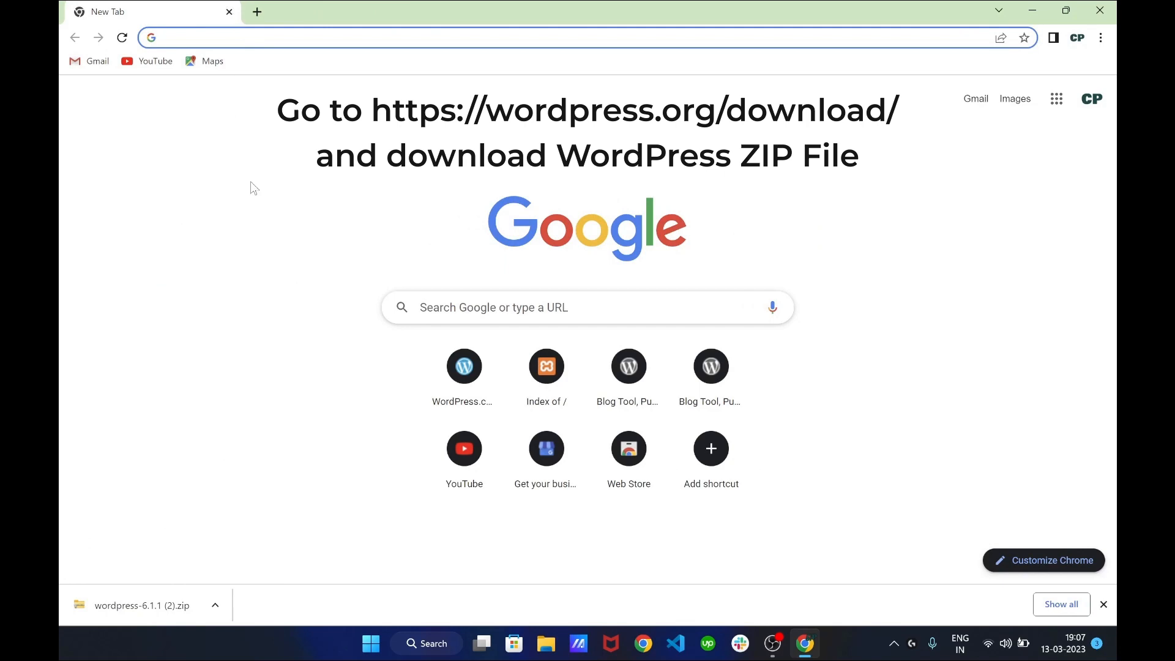
type("xampp")
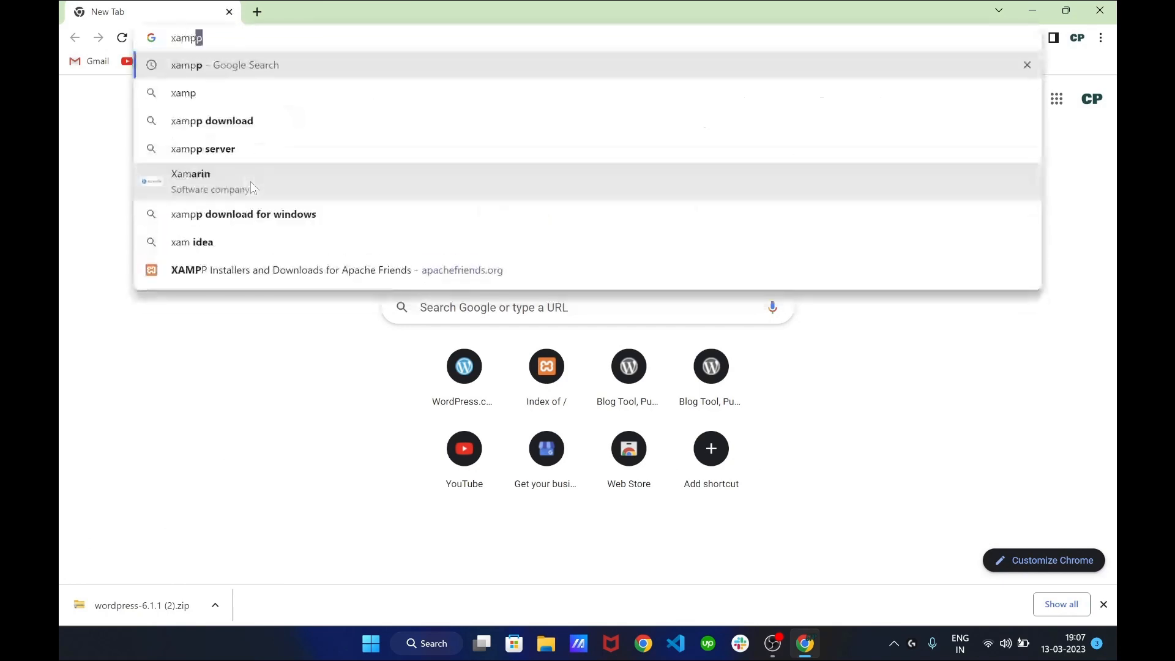
key("Return")
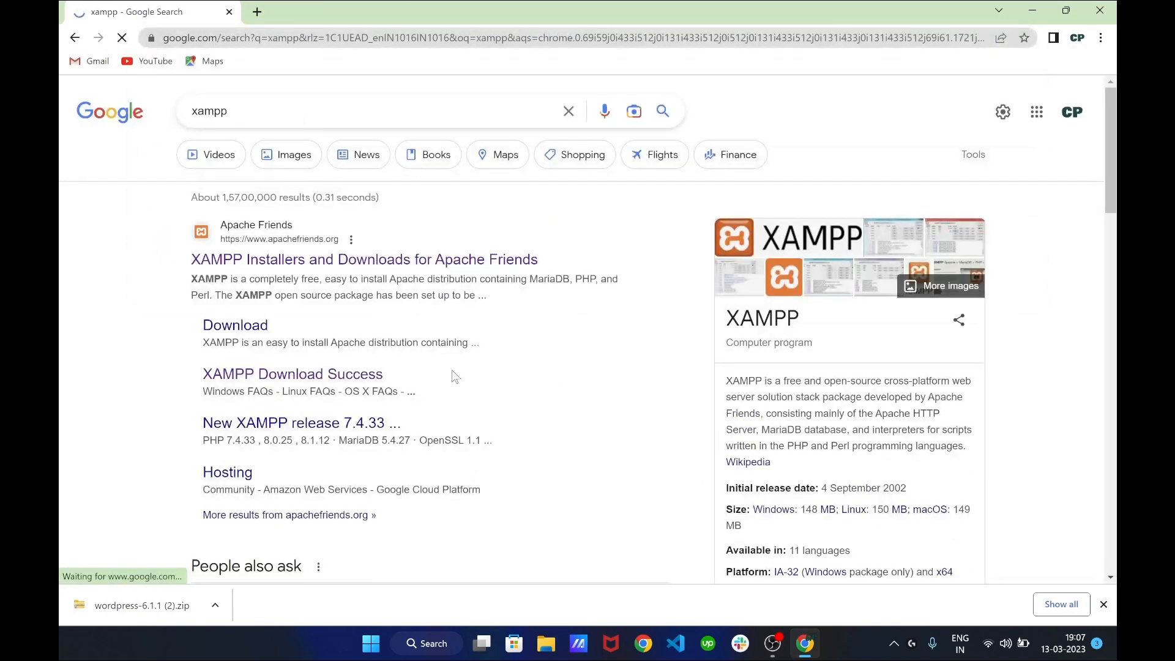
Open the Apache Friends XAMPP download page from the search results
scroll(528, 344, "down", 1)
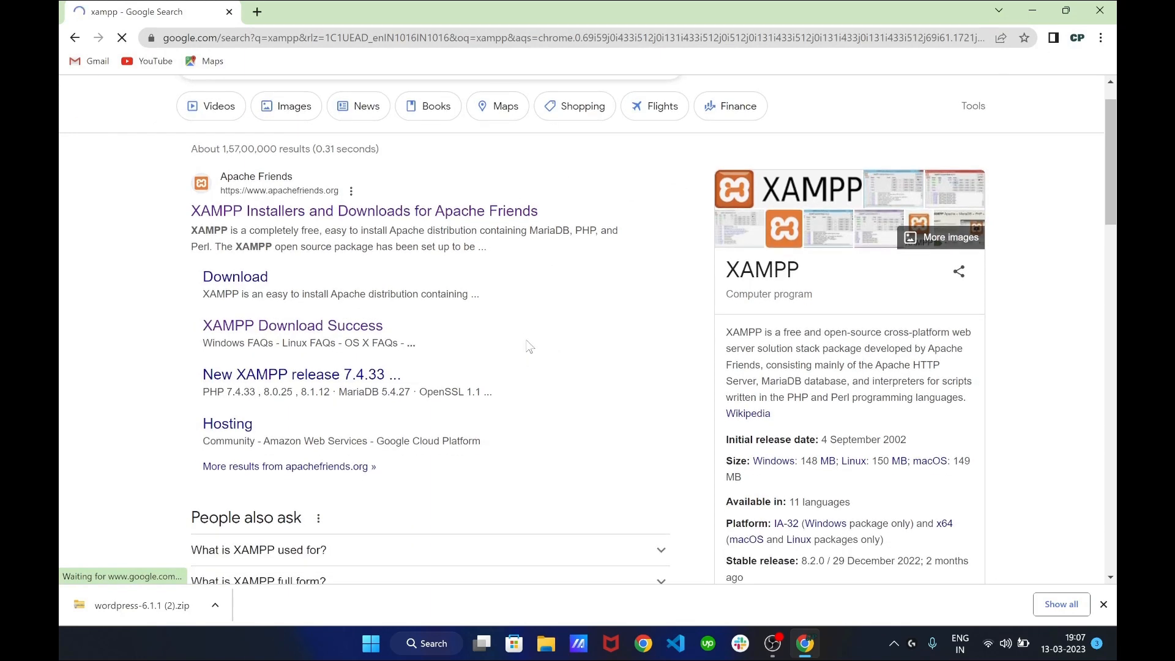
scroll(529, 347, "up", 1)
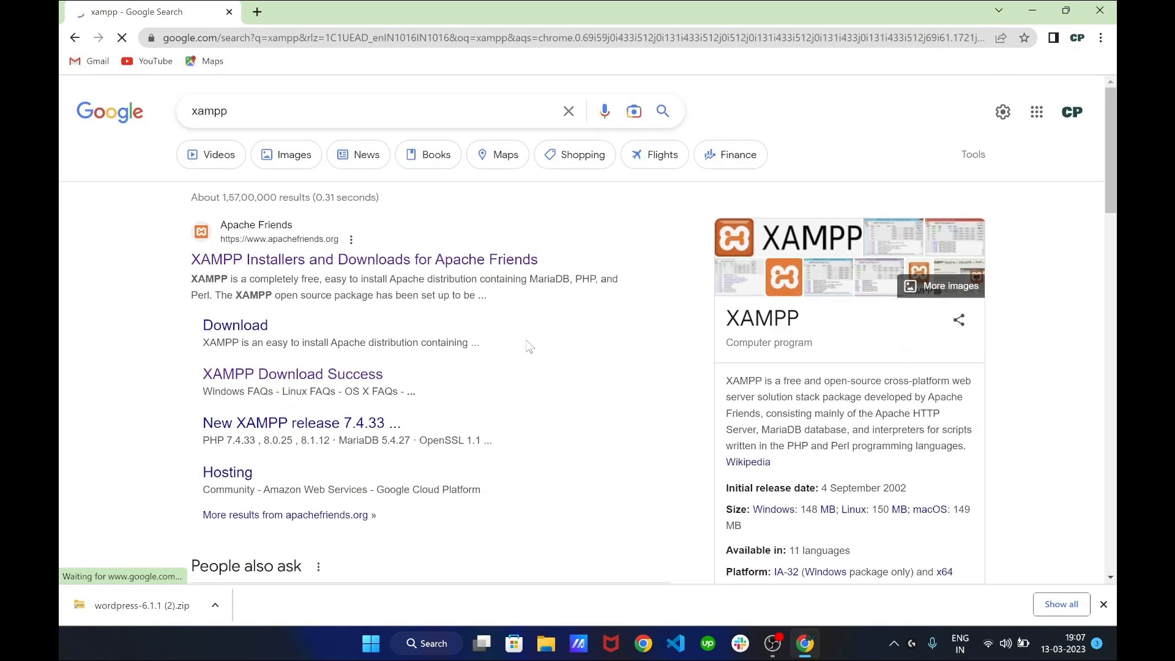
scroll(530, 347, "down", 1)
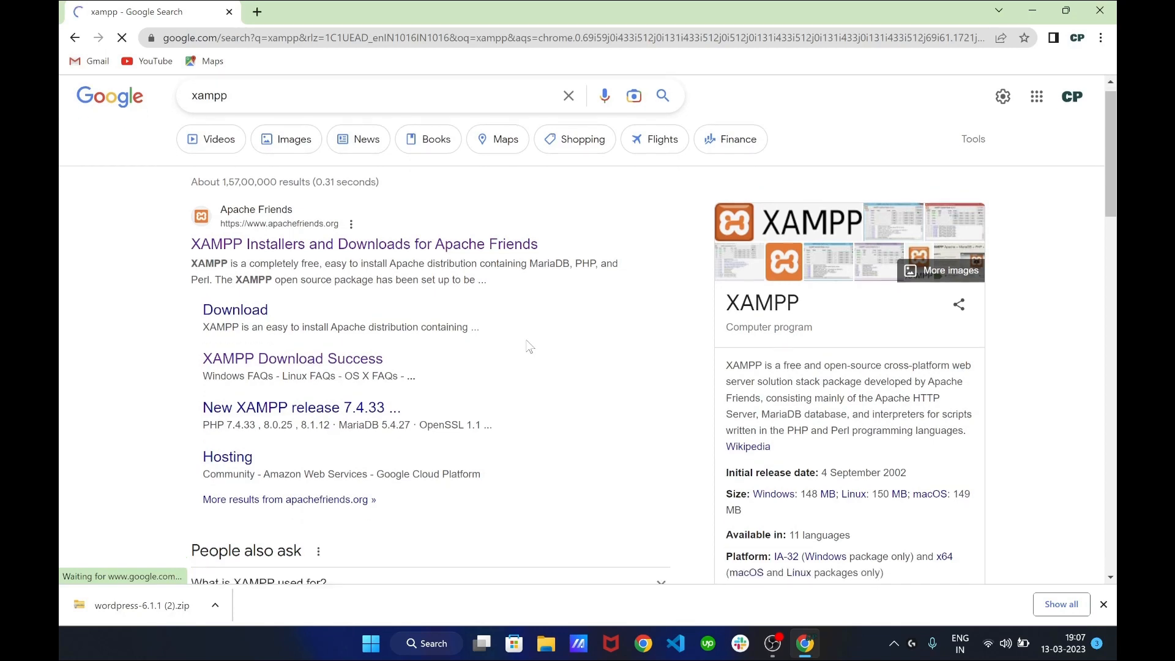
scroll(529, 346, "up", 1)
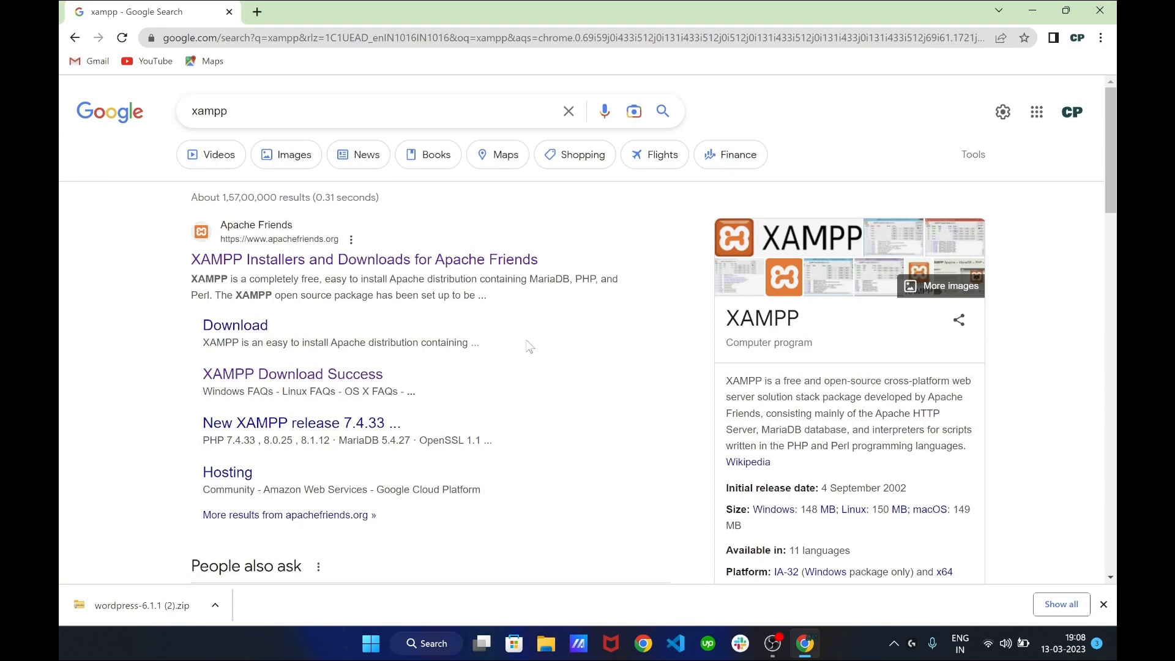
scroll(530, 346, "down", 2)
scroll(531, 346, "up", 2)
scroll(471, 371, "down", 1)
scroll(471, 372, "up", 1)
scroll(471, 372, "down", 2)
scroll(471, 372, "up", 2)
left_click(240, 325)
Download the XAMPP 8.2.0 (PHP 8.2.0) 64-bit installer for Windows
scroll(358, 349, "down", 2)
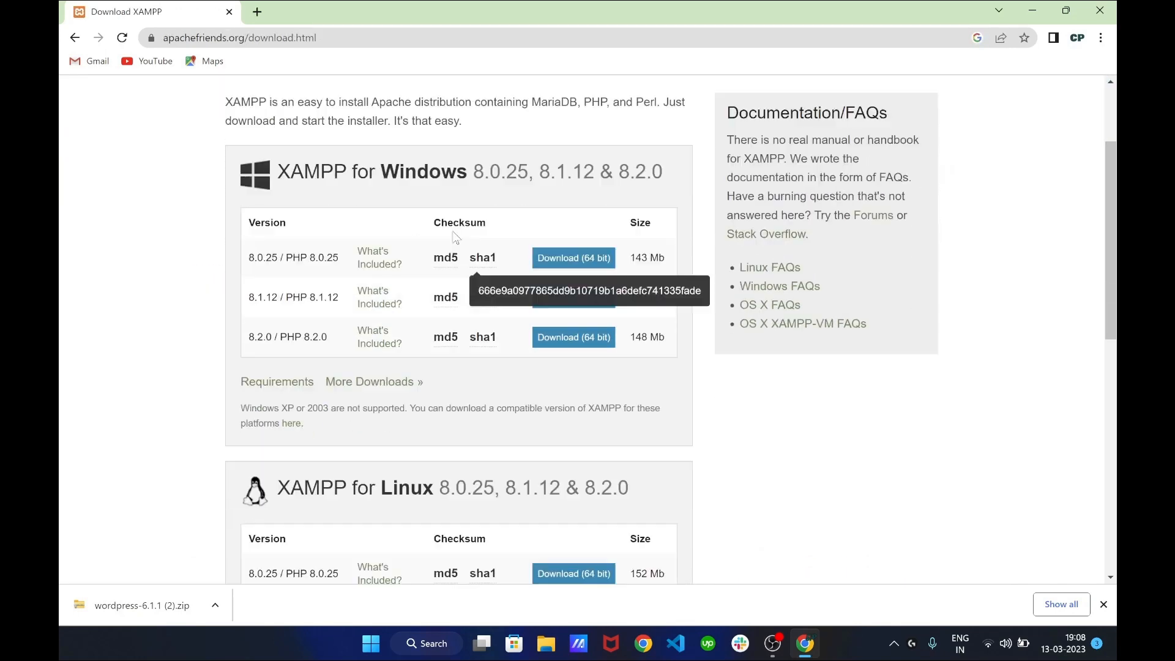
left_click_drag(380, 177, 456, 177)
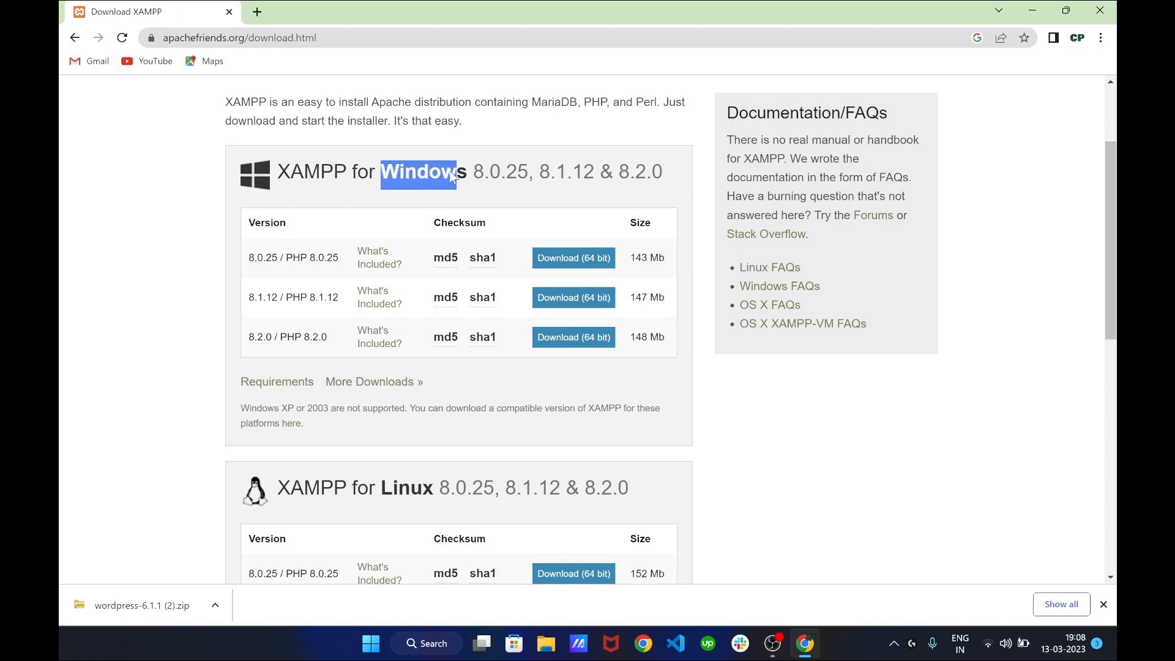
left_click(453, 177)
scroll(453, 176, "down", 3)
scroll(585, 306, "up", 1)
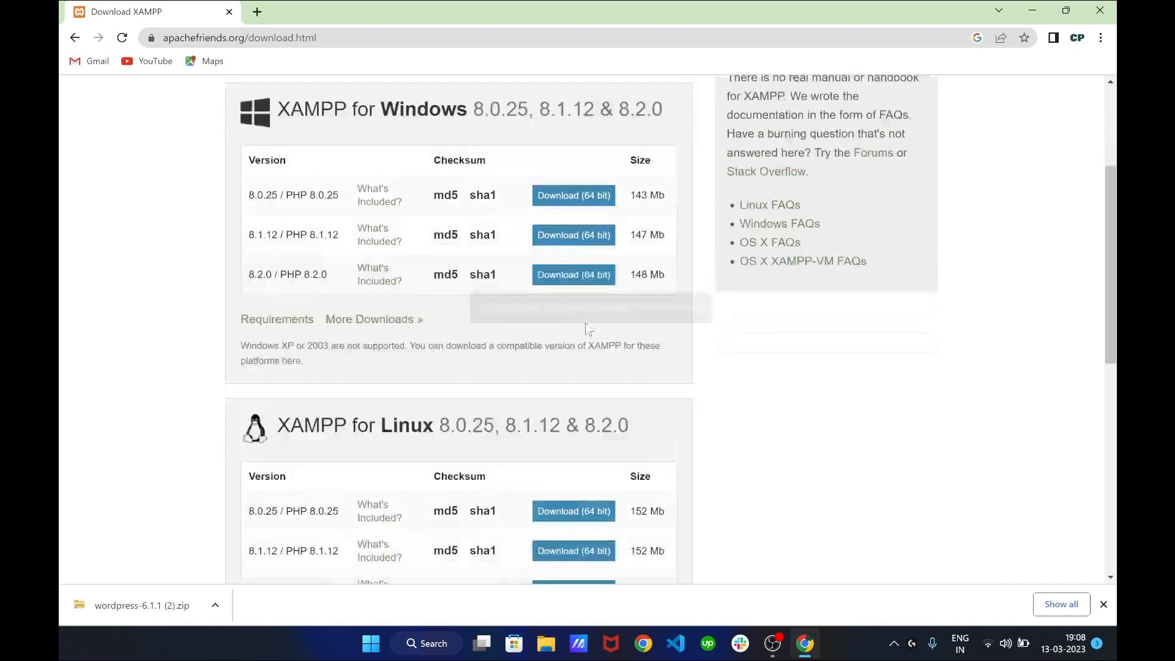
left_click(573, 279)
scroll(393, 296, "down", 1)
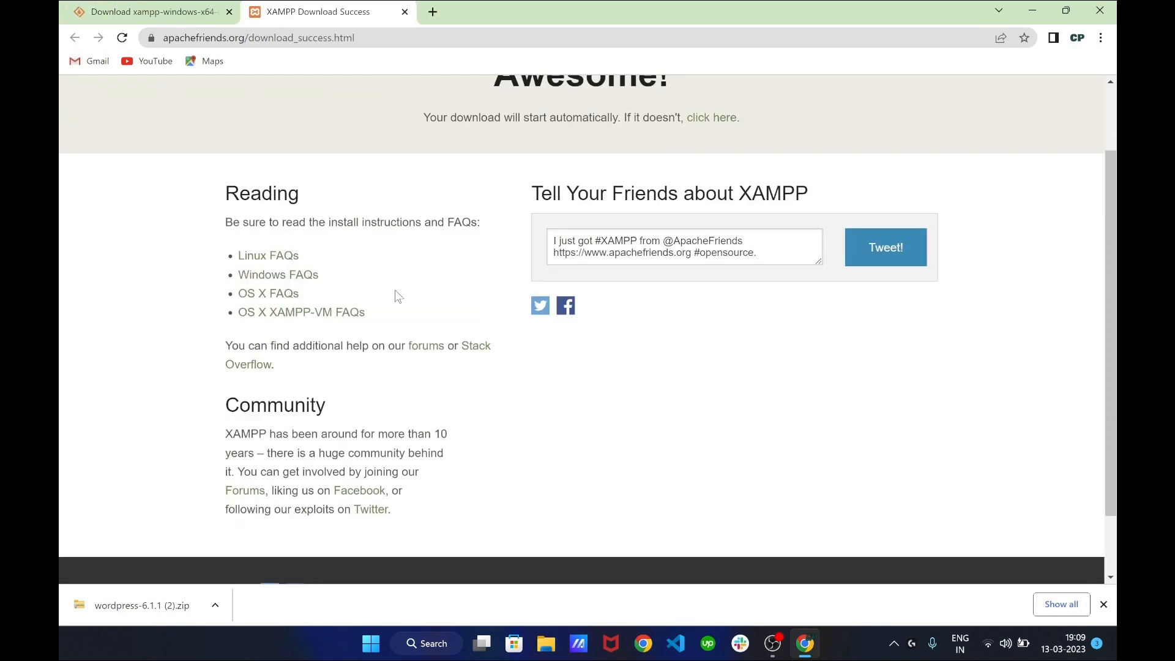
scroll(394, 296, "up", 1)
scroll(367, 343, "down", 2)
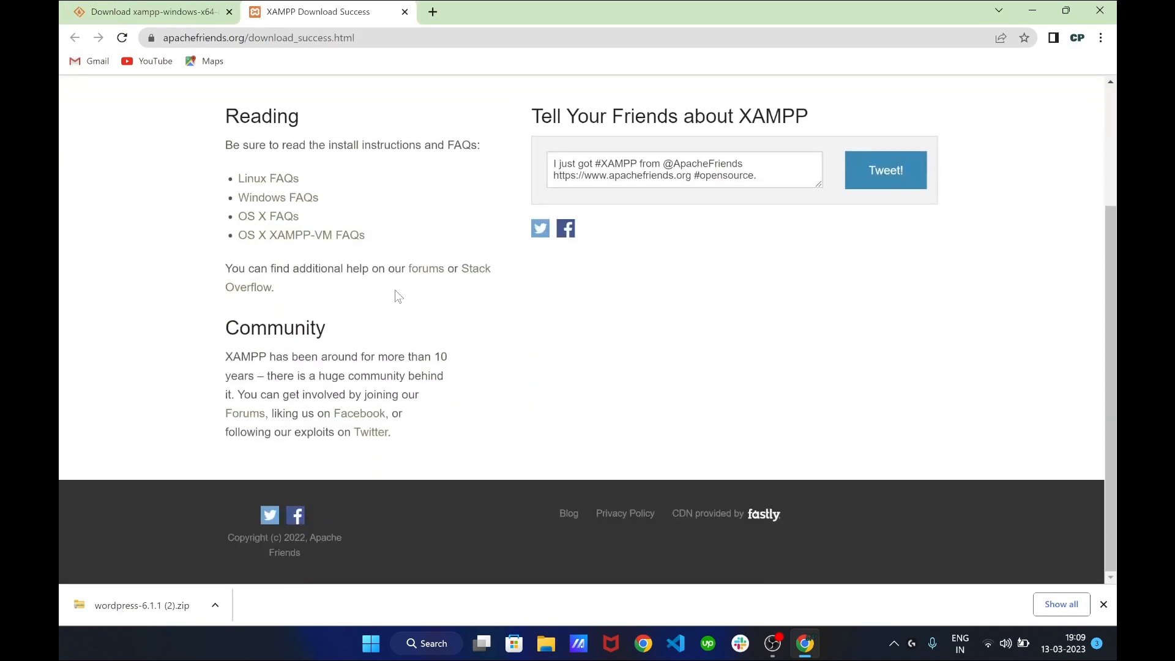
scroll(320, 405, "up", 2)
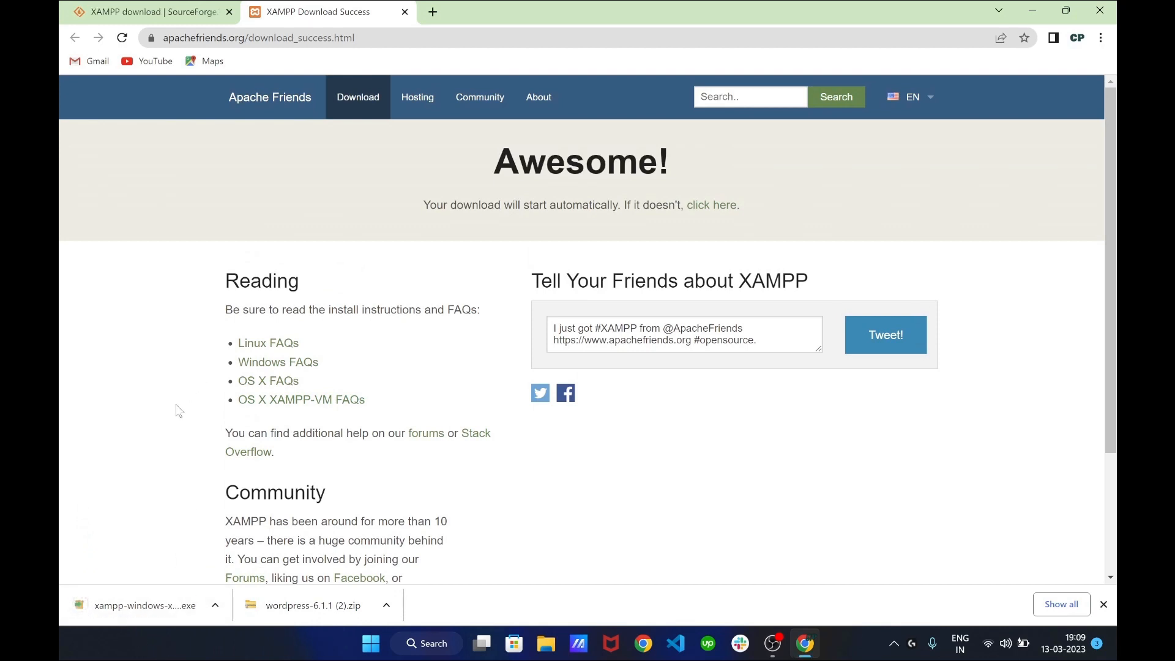
Run the downloaded XAMPP installer with default components, C:\xampp folder and default language, through to Finish
left_click(215, 606)
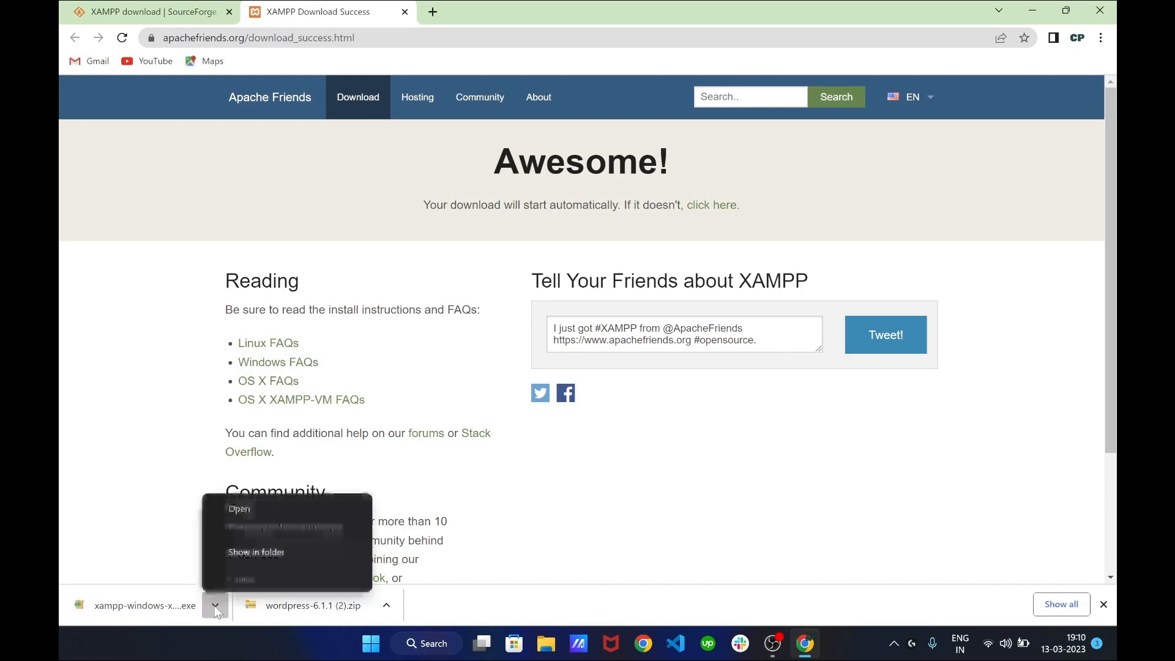
left_click(241, 508)
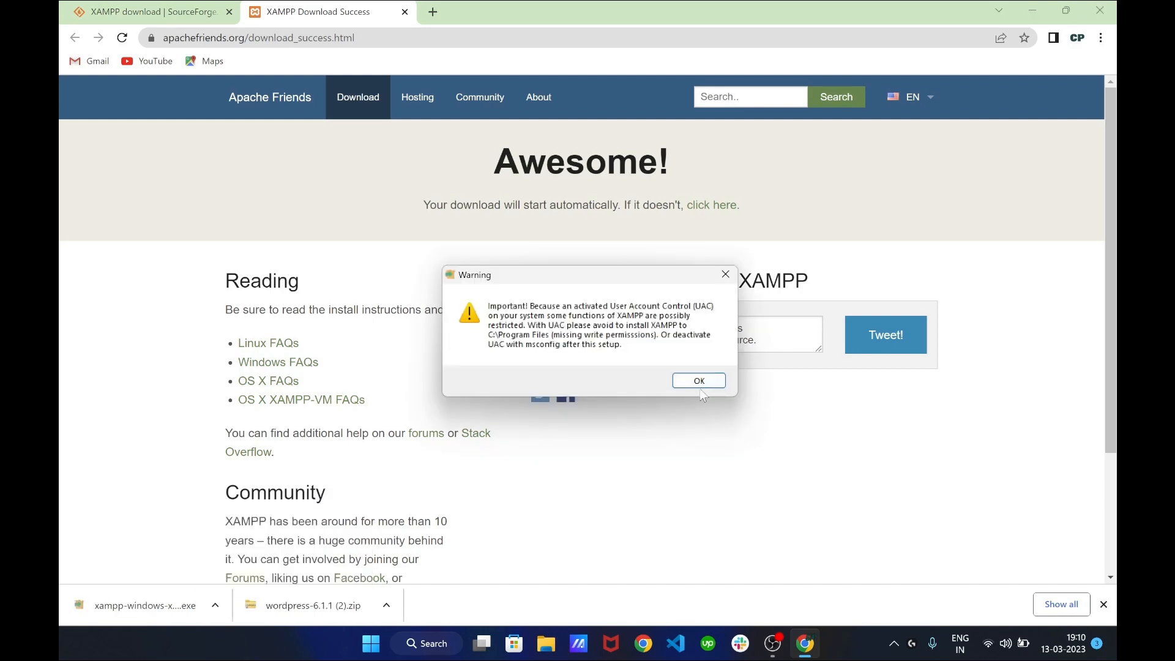
left_click(700, 382)
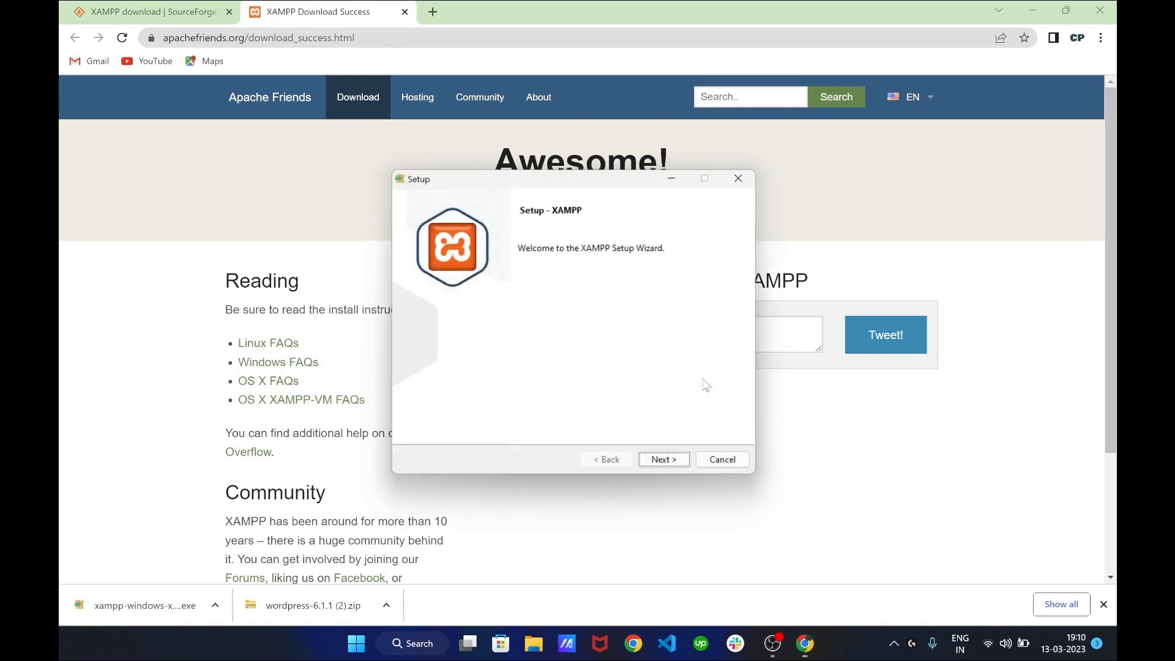
left_click(667, 462)
left_click(666, 463)
left_click(677, 463)
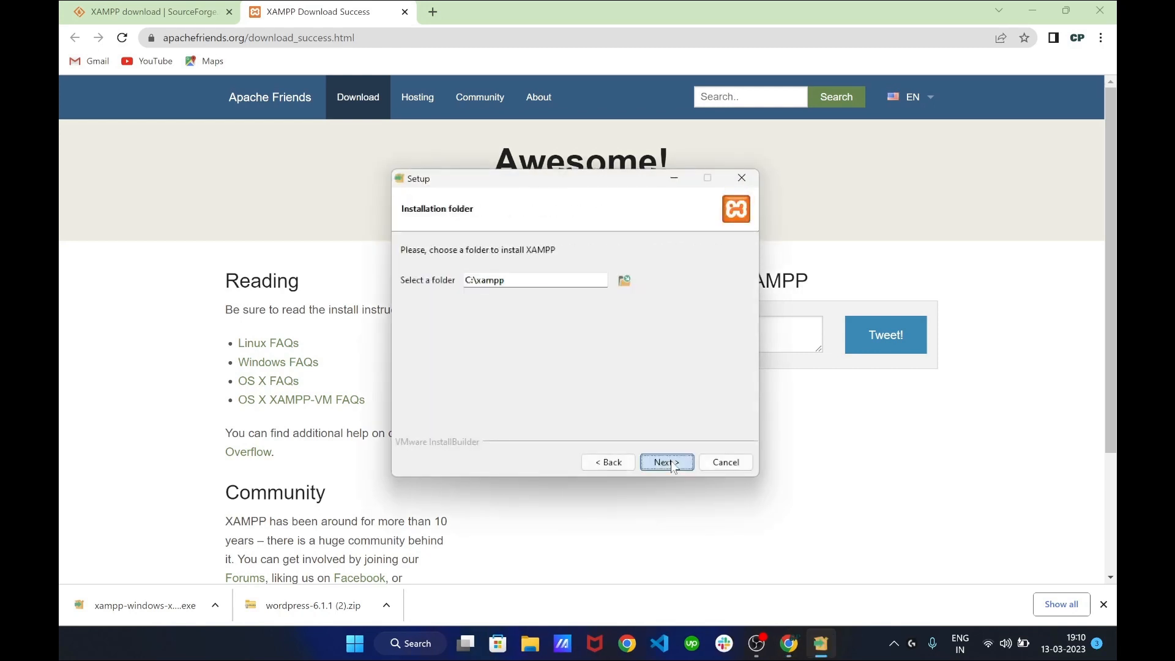
left_click(674, 465)
left_click(674, 465)
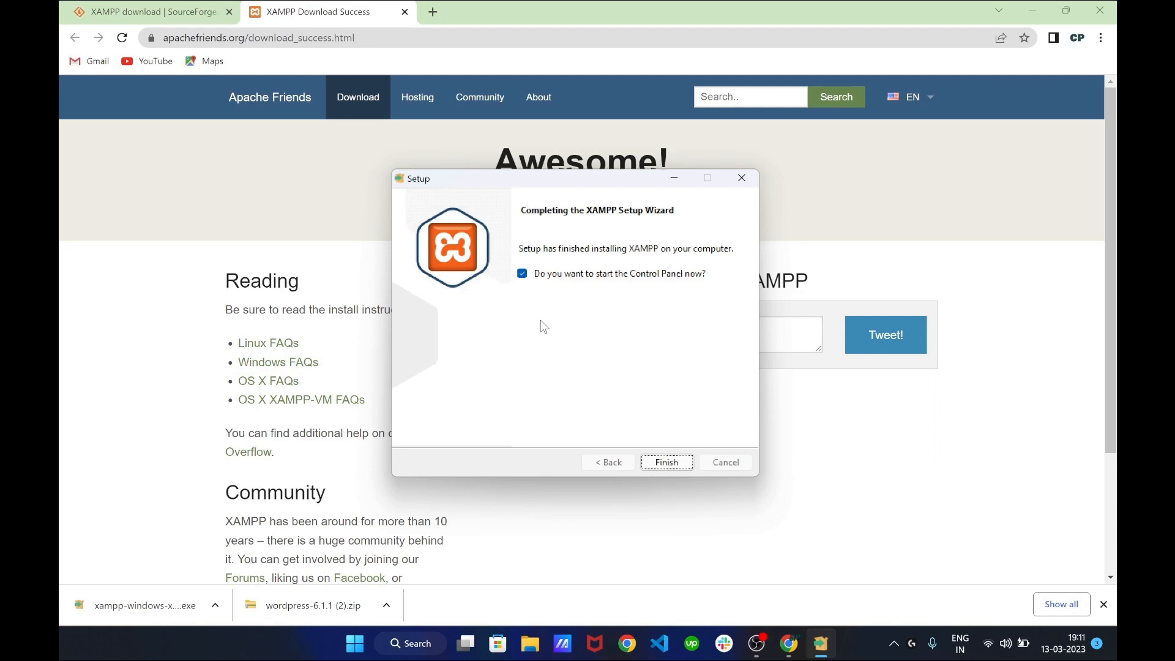
left_click(667, 463)
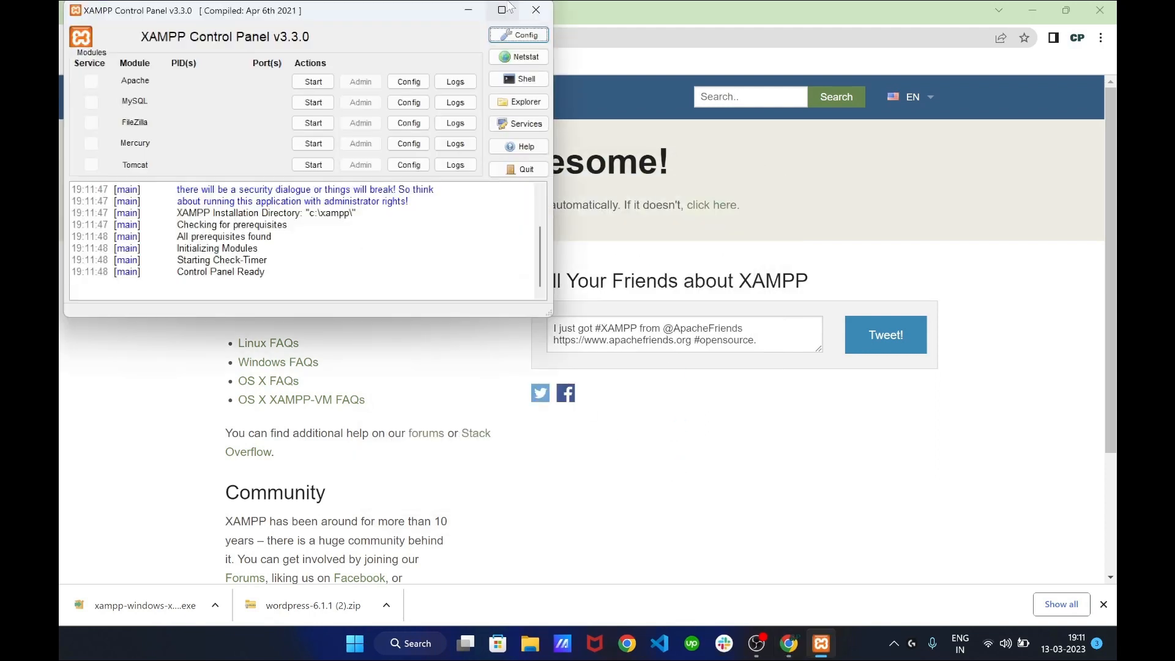
Centre the Control Panel window and start the Apache and MySQL modules
left_click_drag(444, 14, 714, 108)
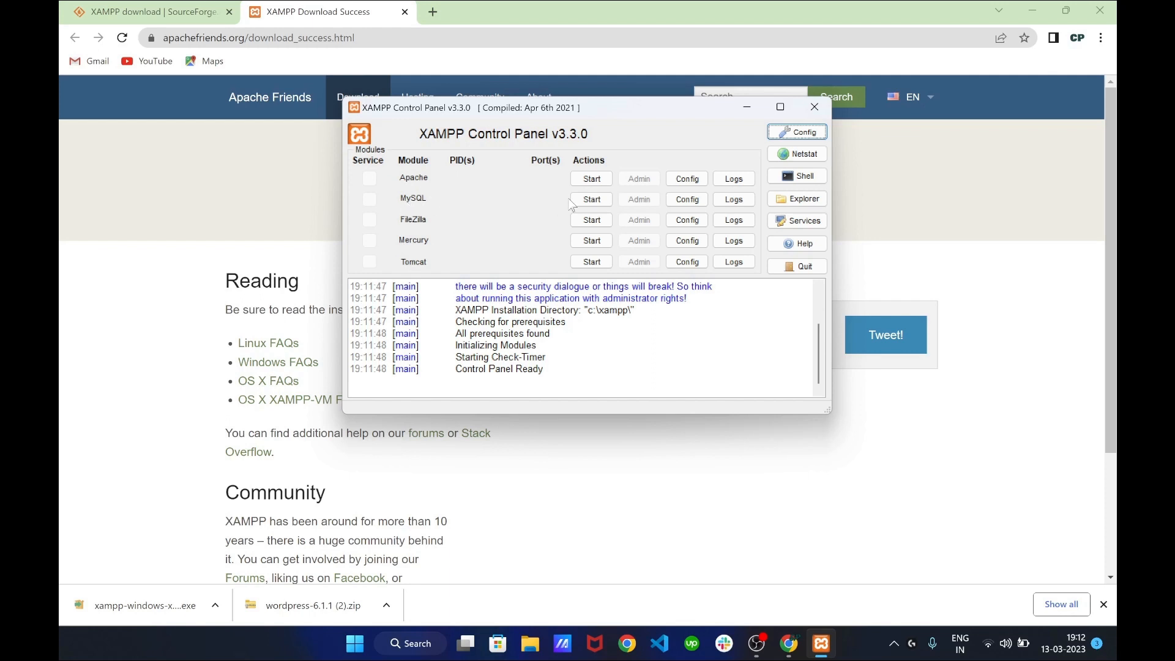
left_click(591, 179)
left_click(592, 199)
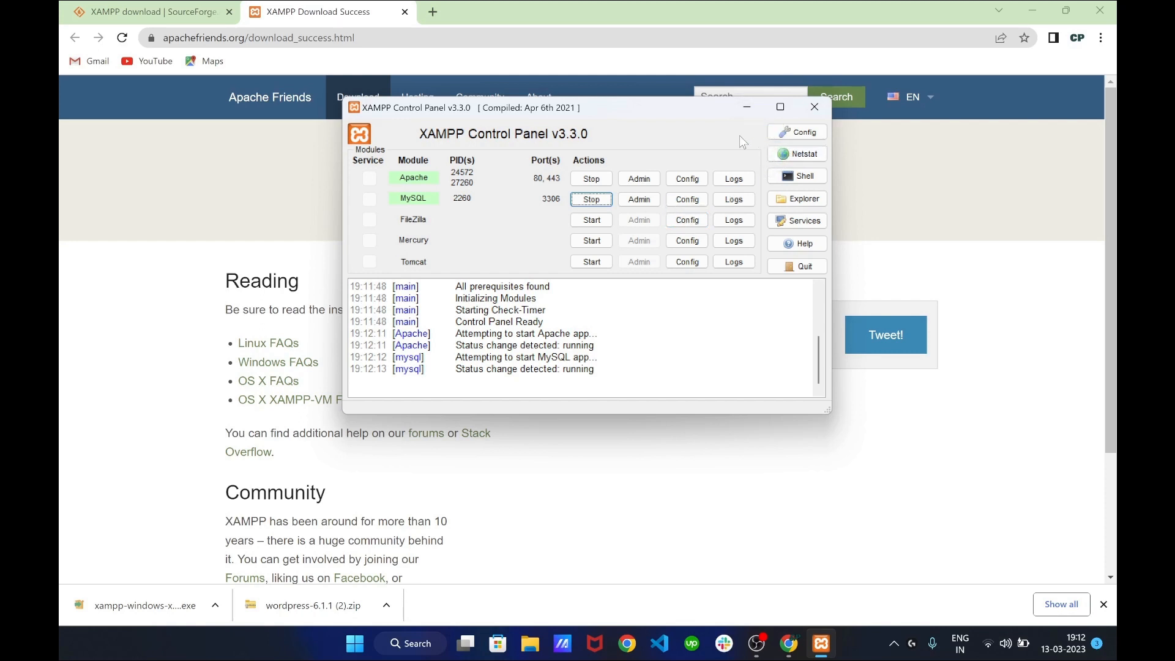
Minimise the Control Panel, open a new browser tab, and close the XAMPP download tabs
left_click(748, 108)
key("ctrl+t")
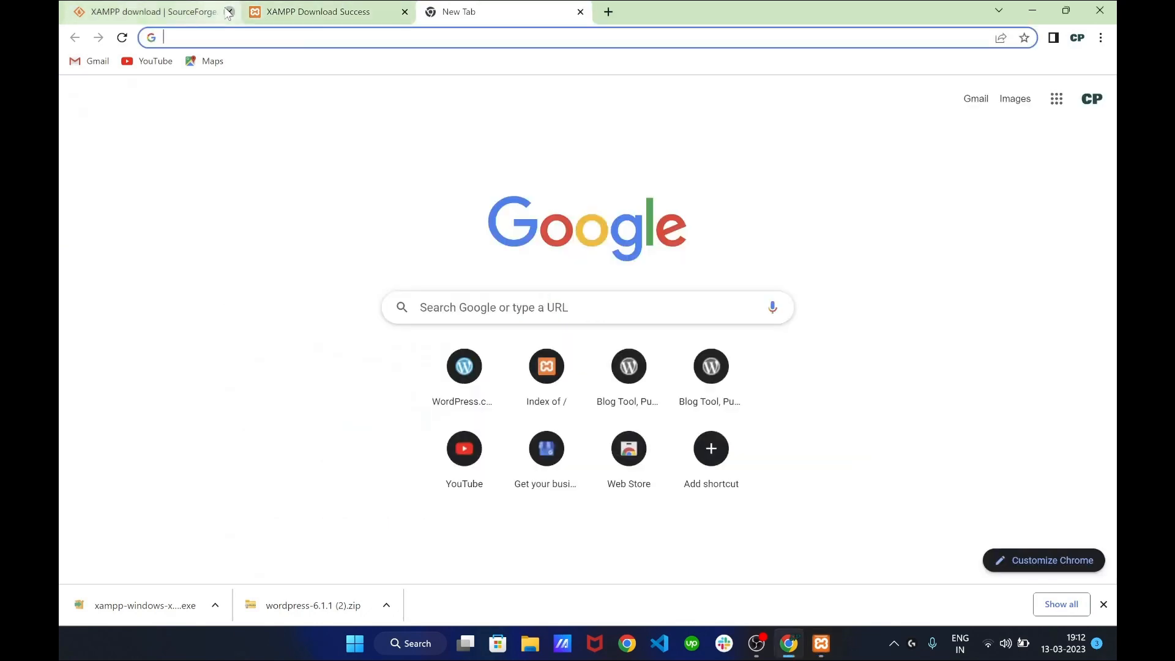
left_click(229, 13)
left_click(228, 12)
In File Explorer, select the wordpress-6.1.1 (2) zip in Downloads, then open C:\xampp
key("super+e")
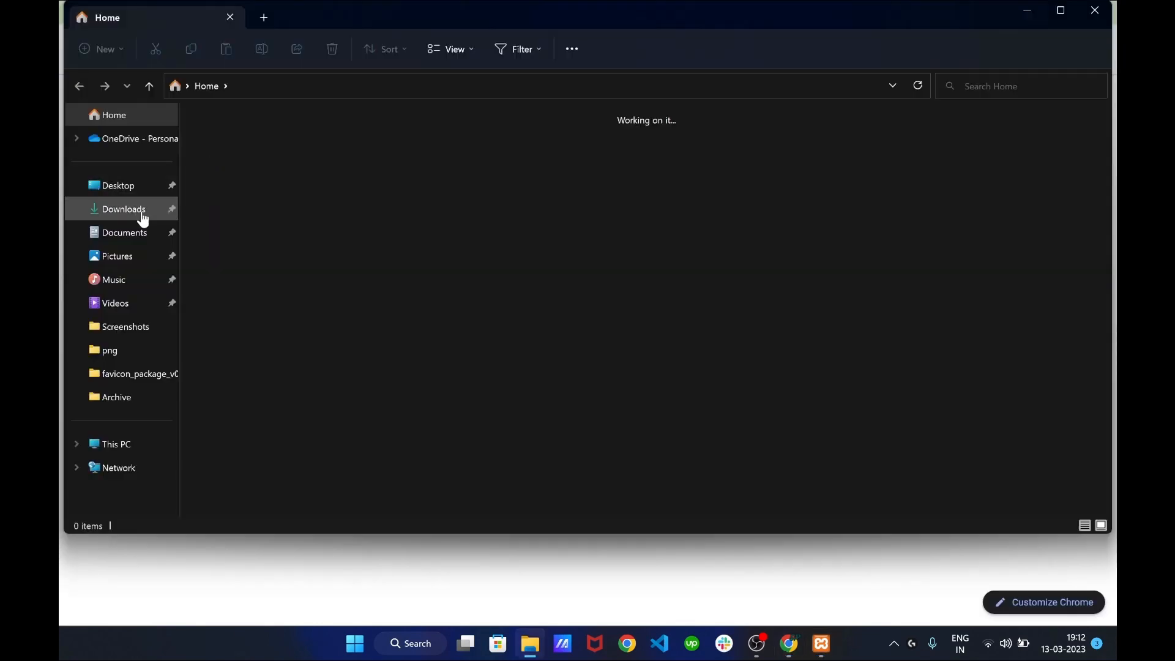
left_click(142, 213)
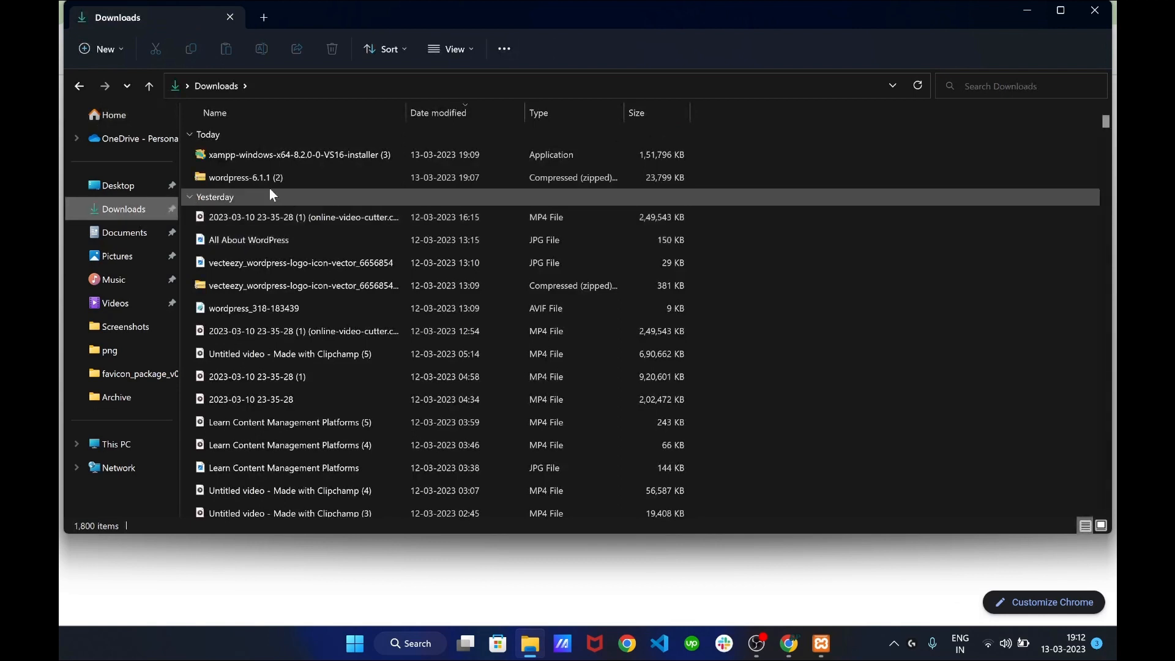
left_click(257, 179)
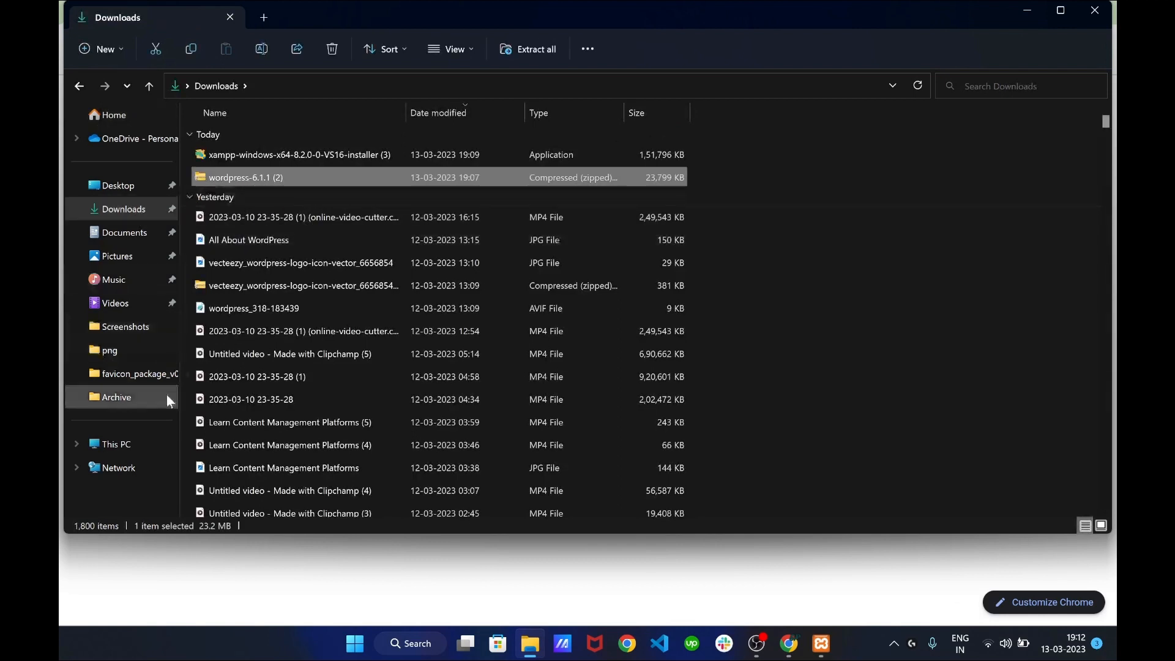
left_click(132, 450)
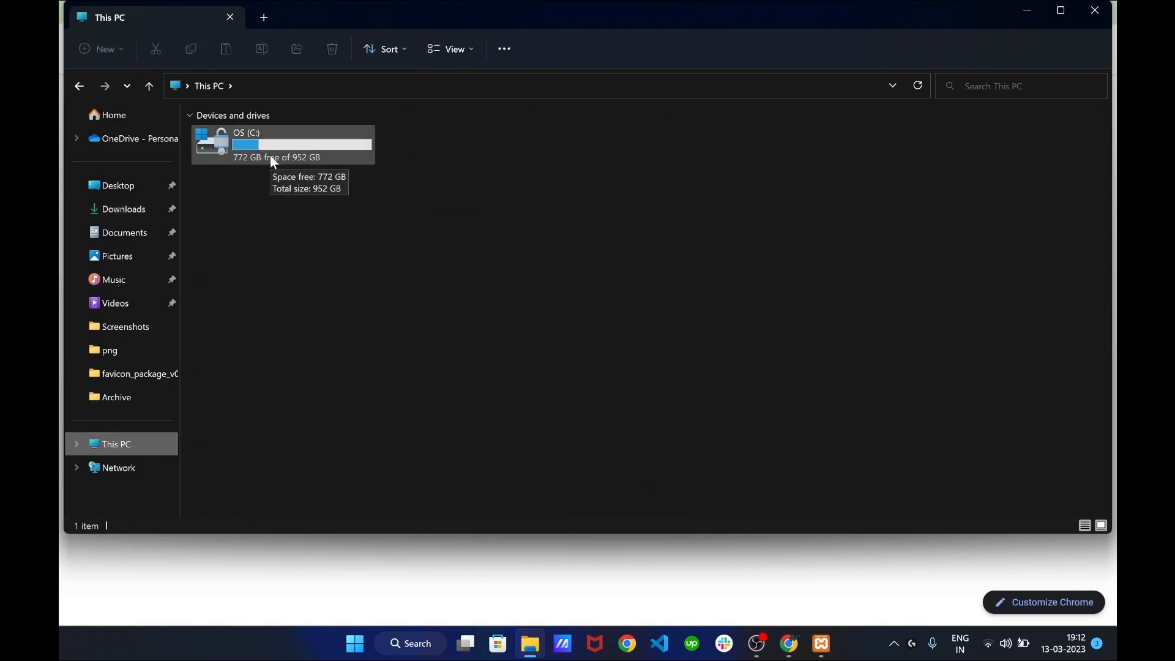
double_click(295, 140)
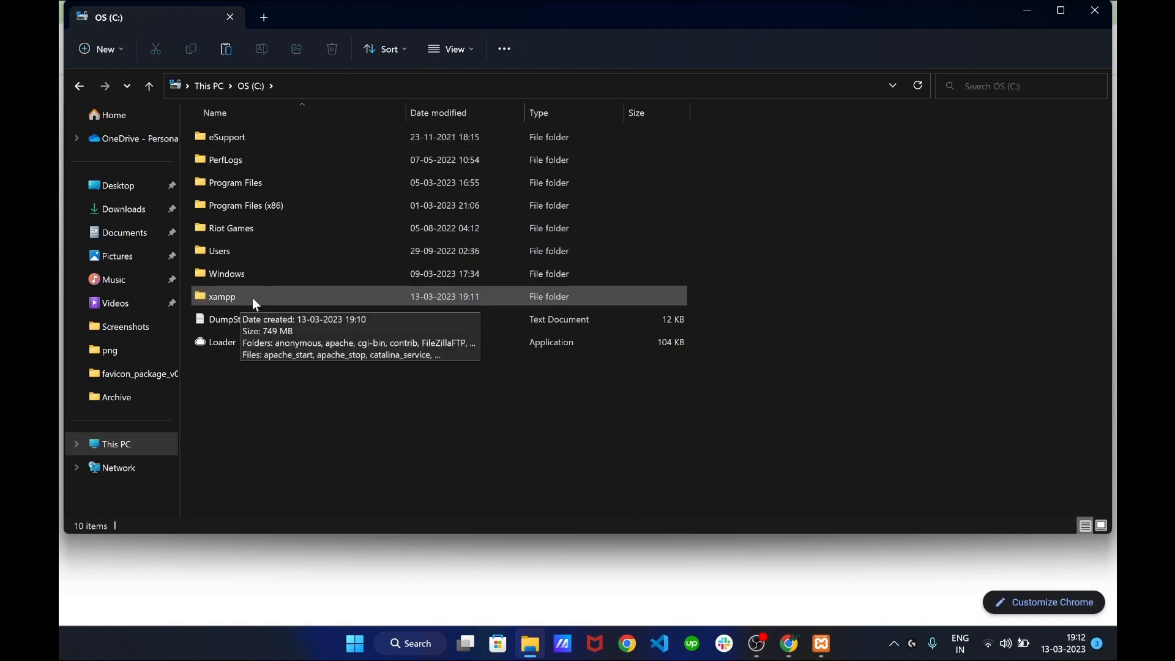
double_click(253, 298)
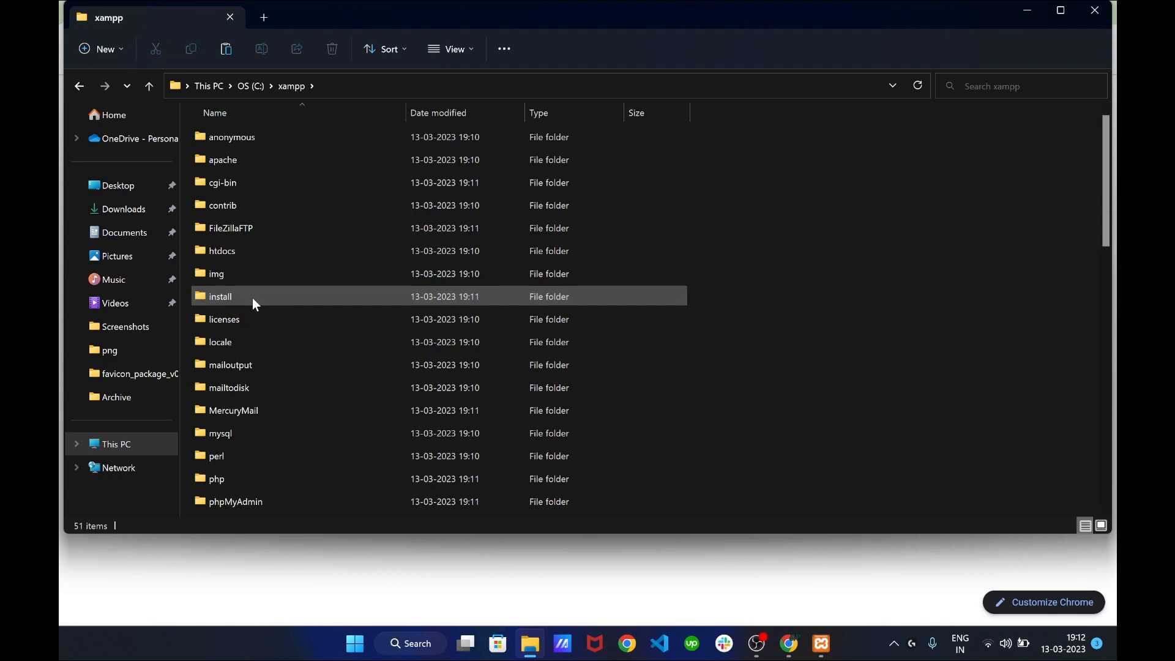
scroll(253, 297, "down", 1)
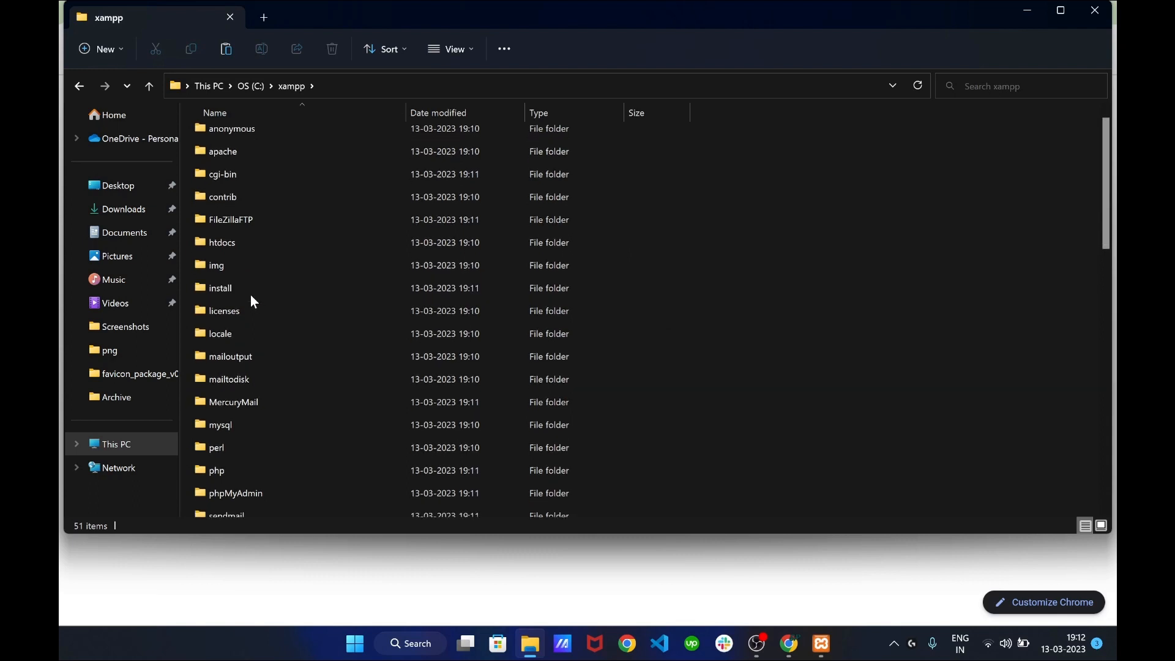
Open htdocs and delete all eight of its existing items
double_click(266, 251)
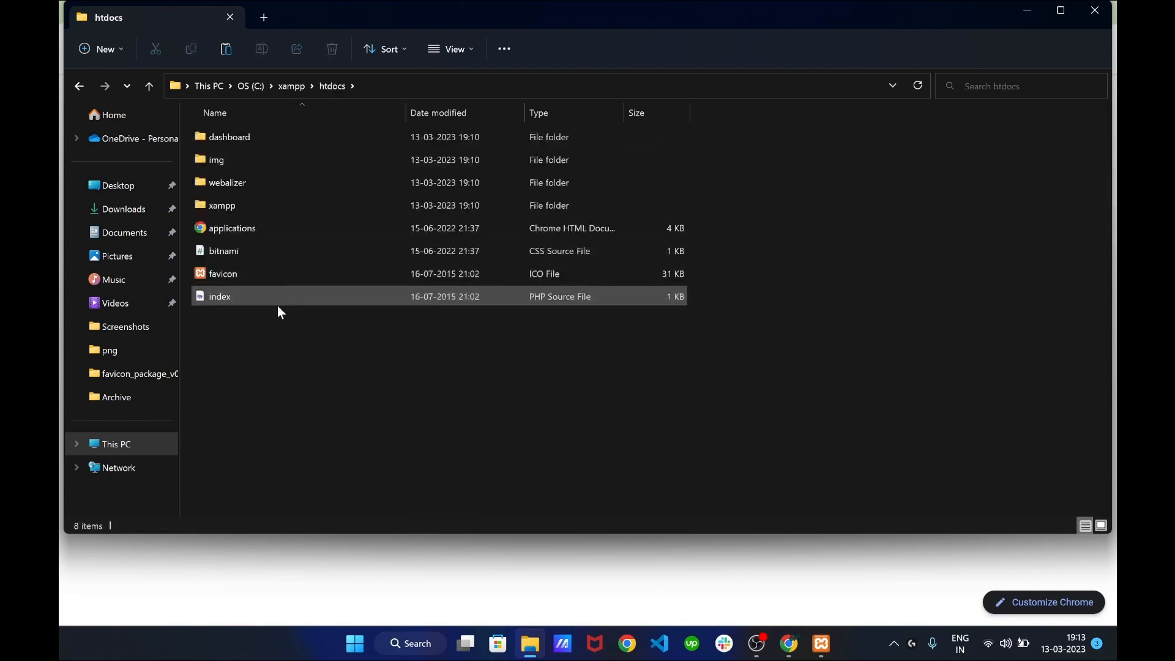
left_click_drag(282, 318, 219, 131)
key("Delete")
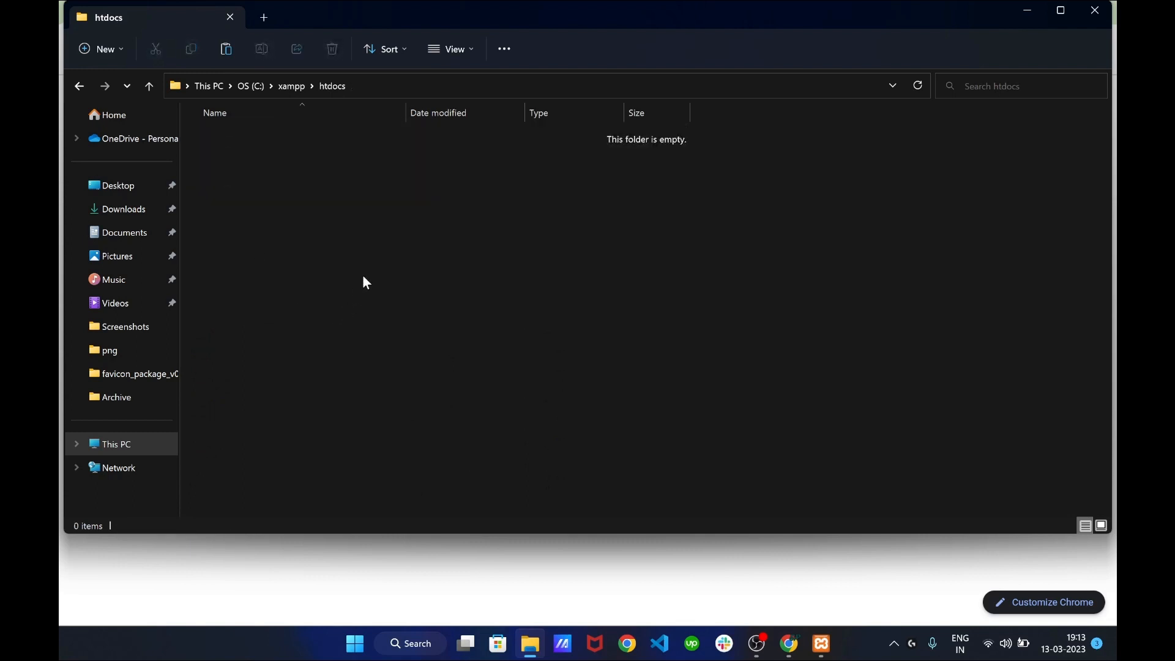
Paste the WordPress zip into htdocs, extract it, delete the zip, and minimise Explorer
key("ctrl+v")
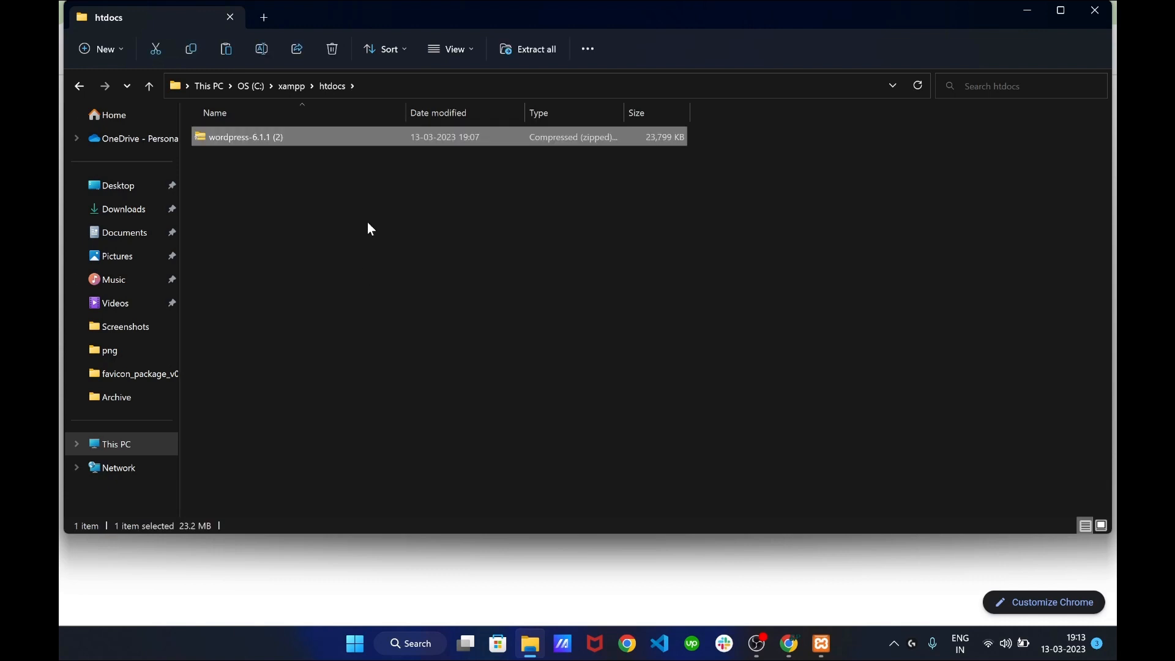
left_click(366, 225)
right_click(257, 142)
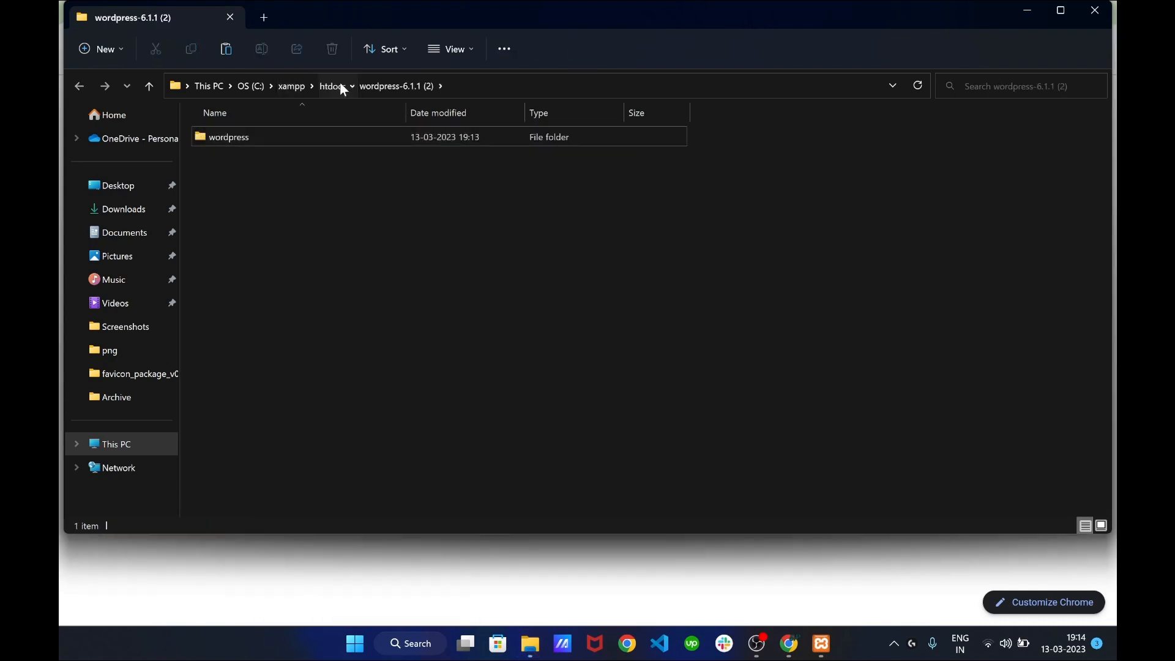
left_click(334, 86)
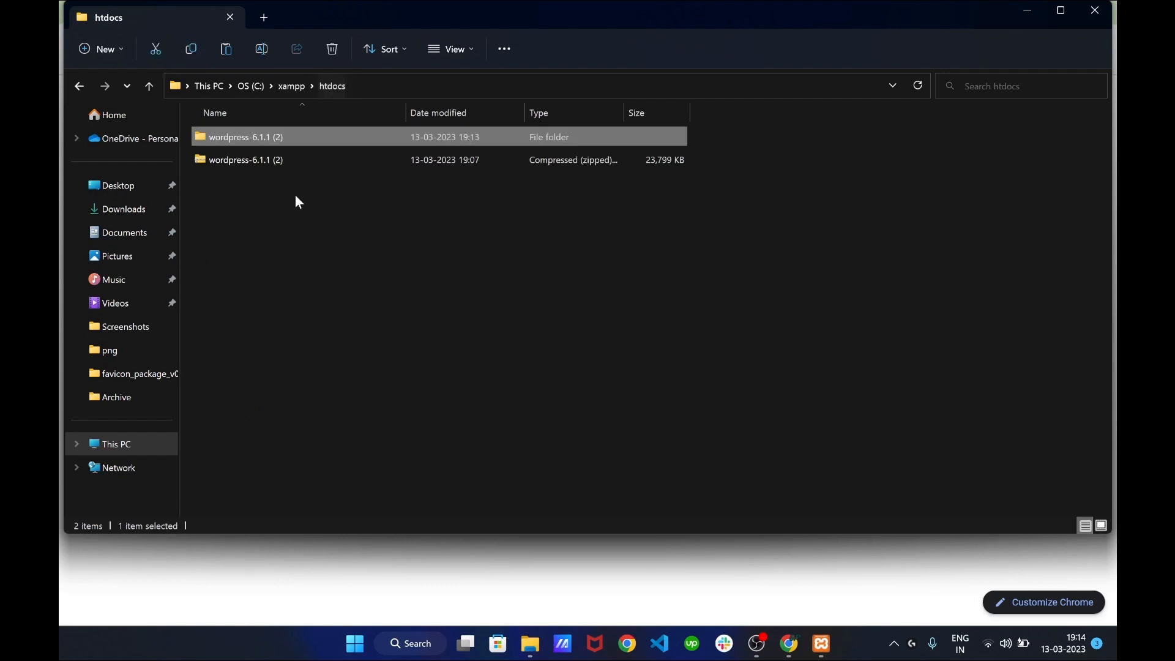
left_click(283, 157)
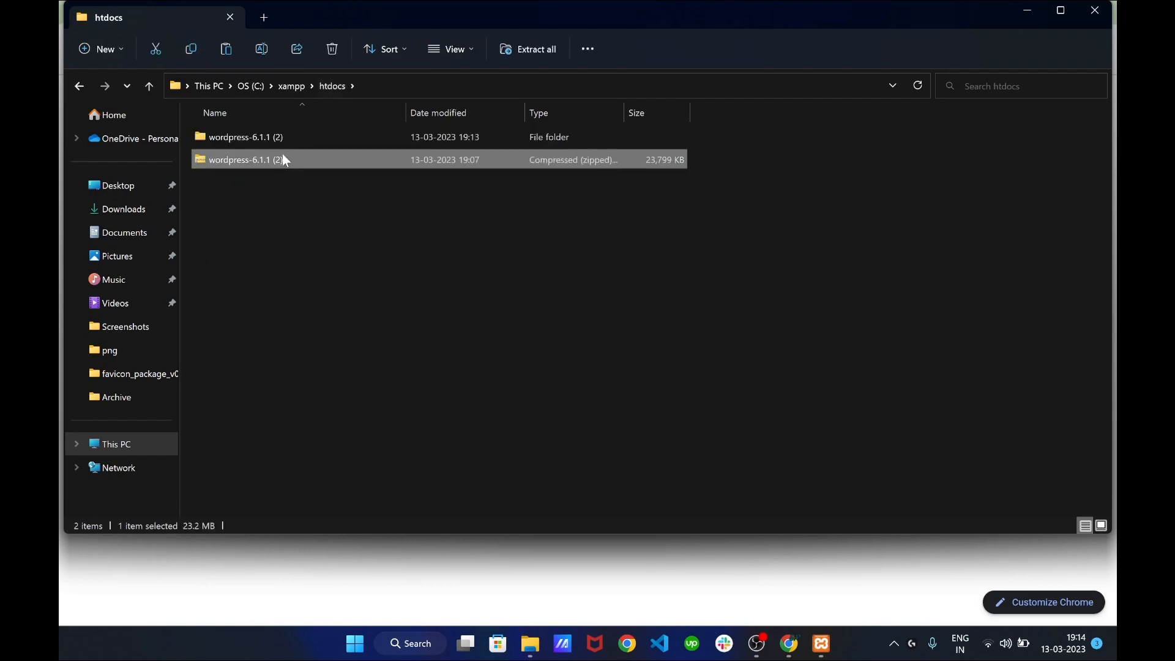
key("Delete")
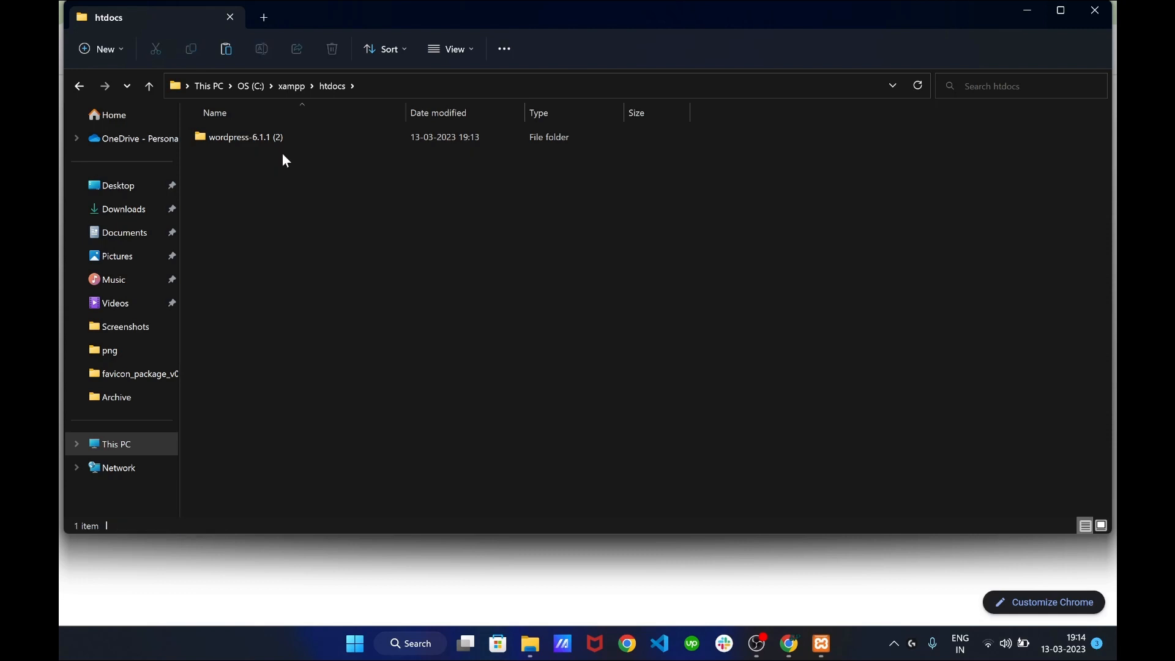
left_click(1039, 10)
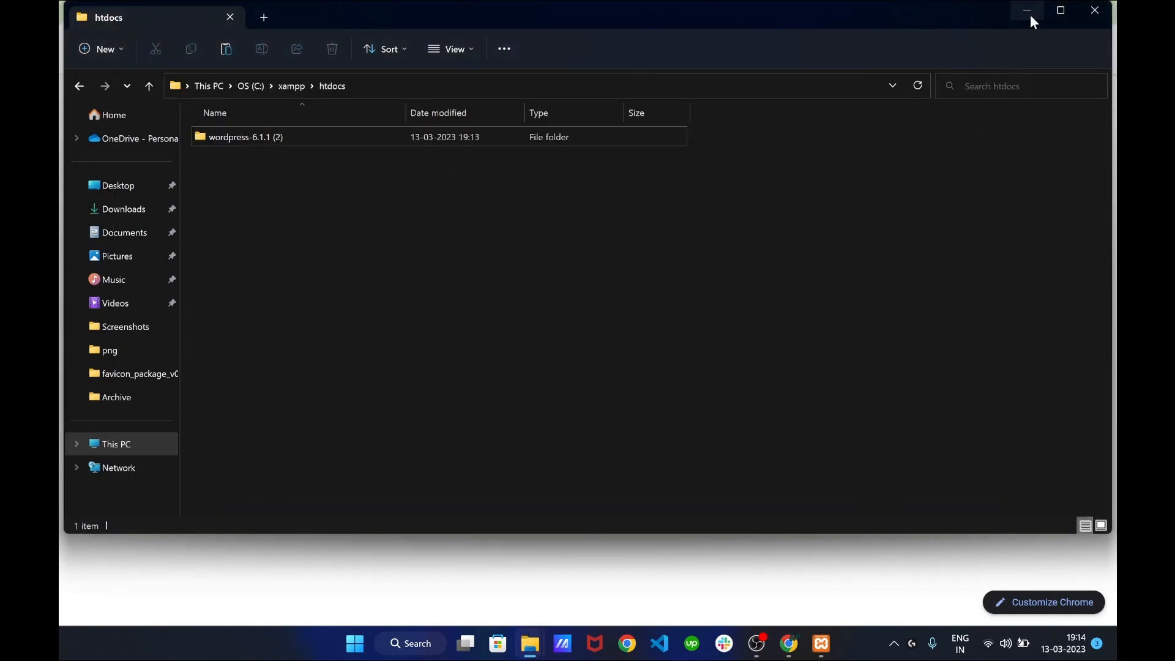
left_click(1030, 13)
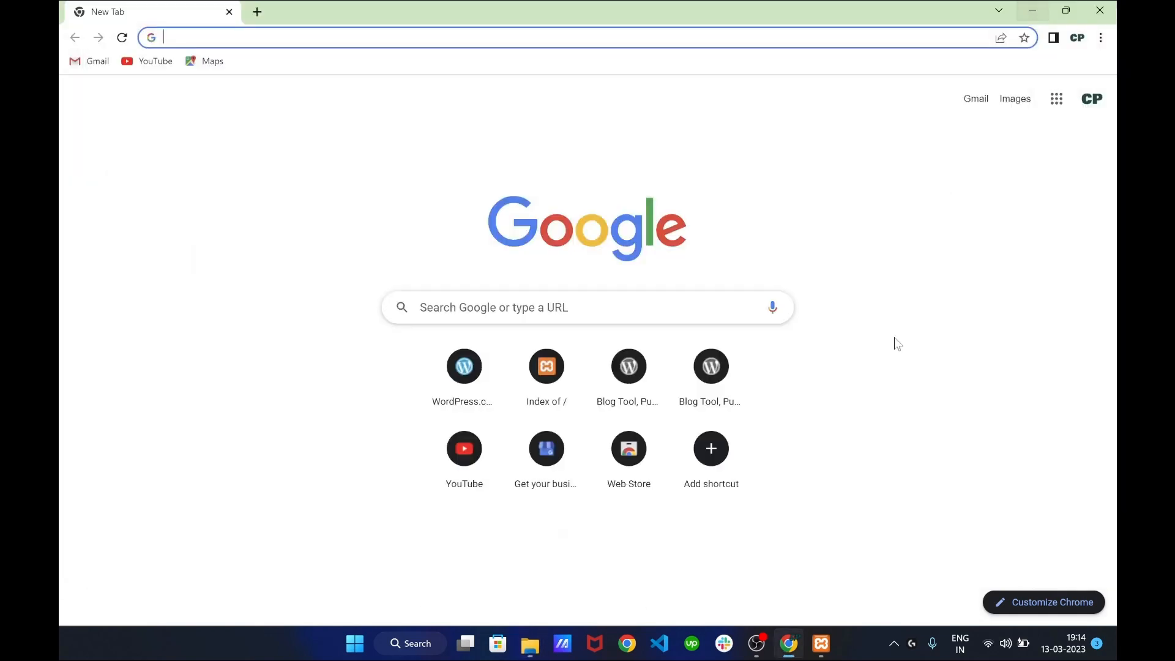
Load localhost in Chrome and open the wordpress-6.1.1 (2)/ directory listing
left_click(822, 646)
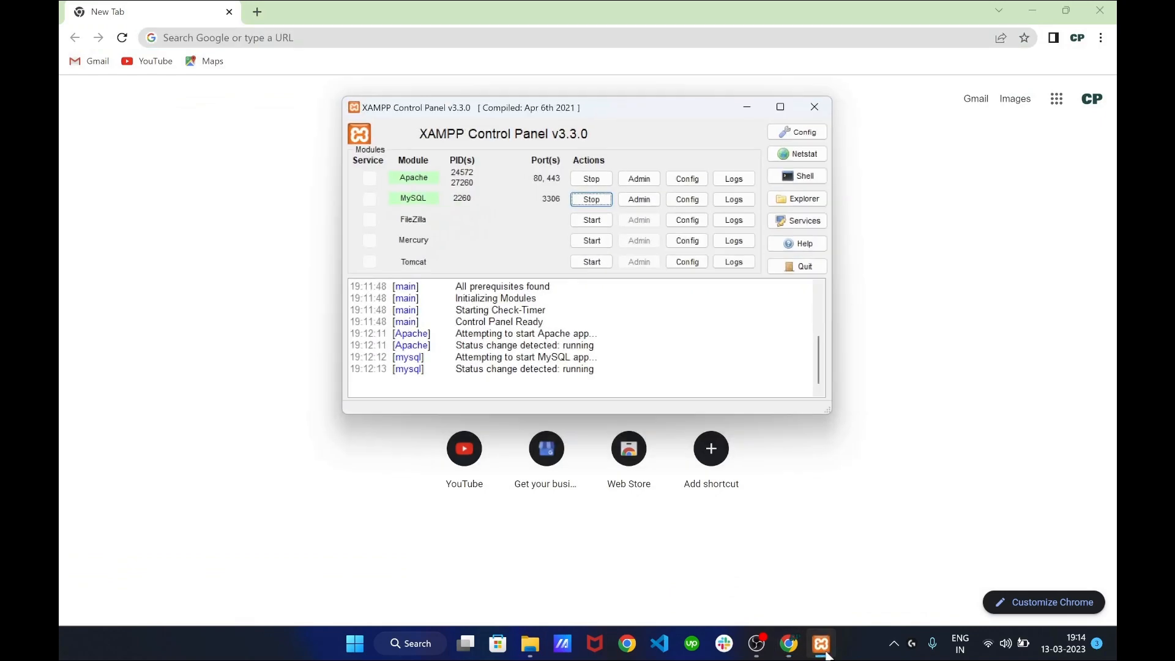
left_click(822, 644)
left_click(327, 333)
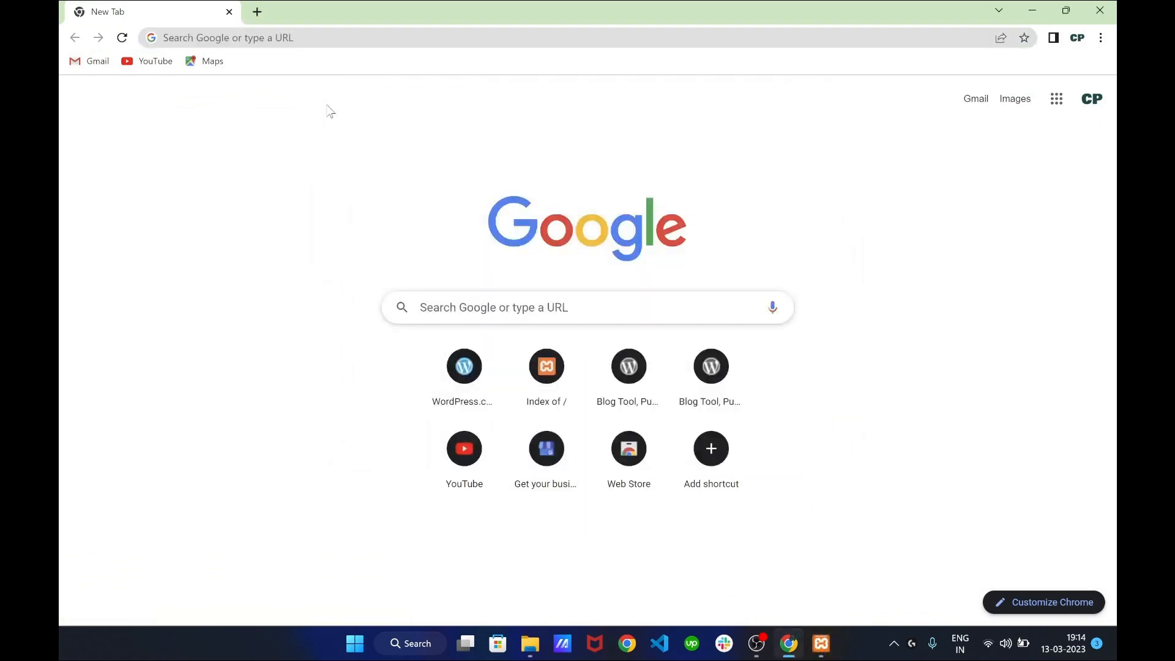
left_click(294, 38)
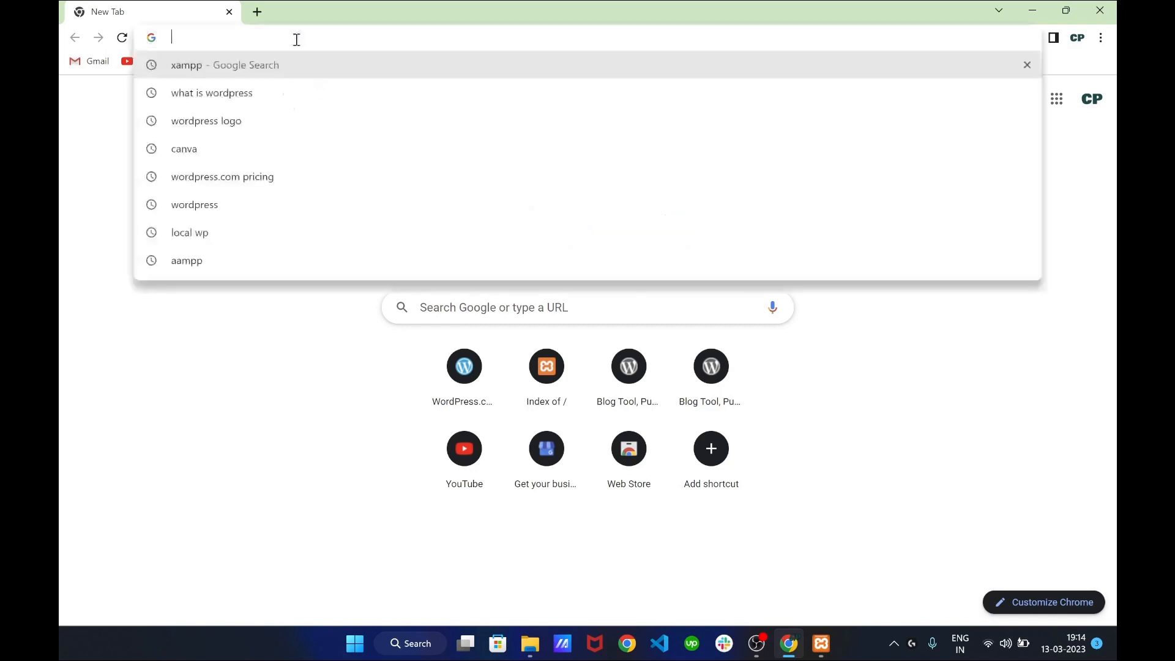
type("loca")
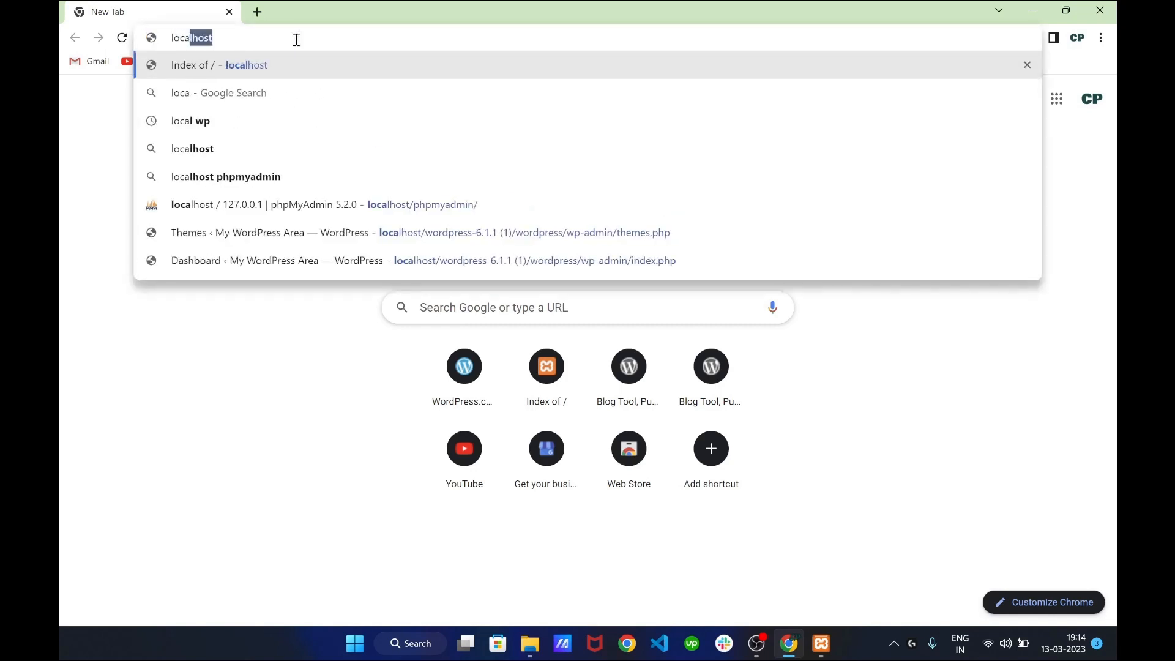
key("Return")
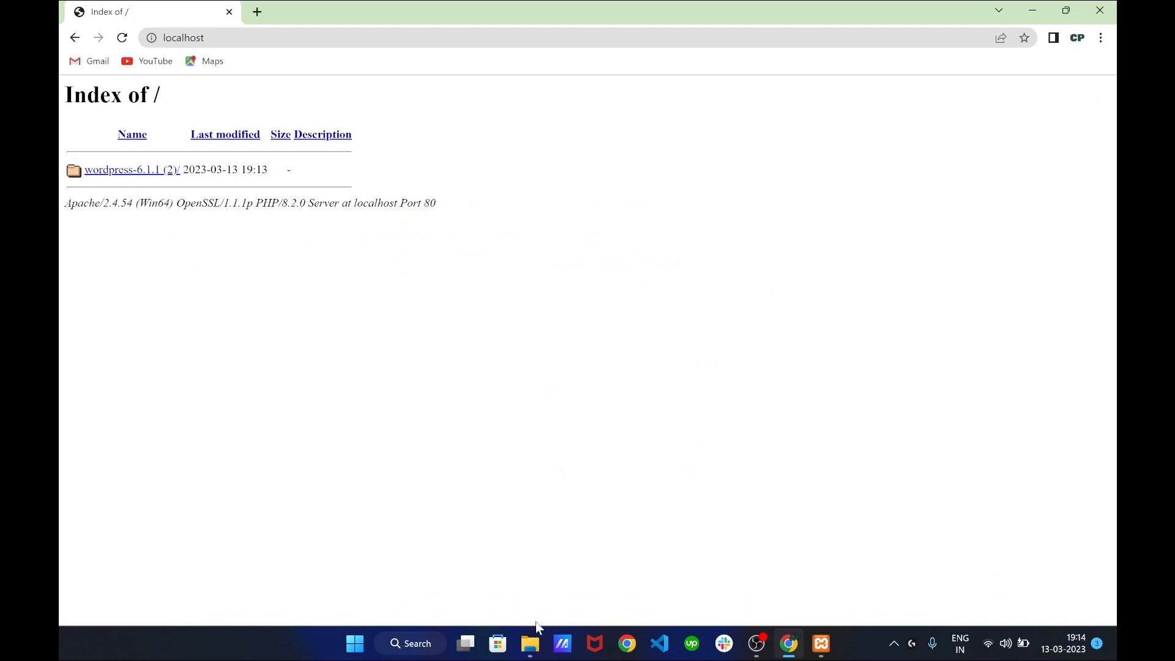
mouse_move(533, 651)
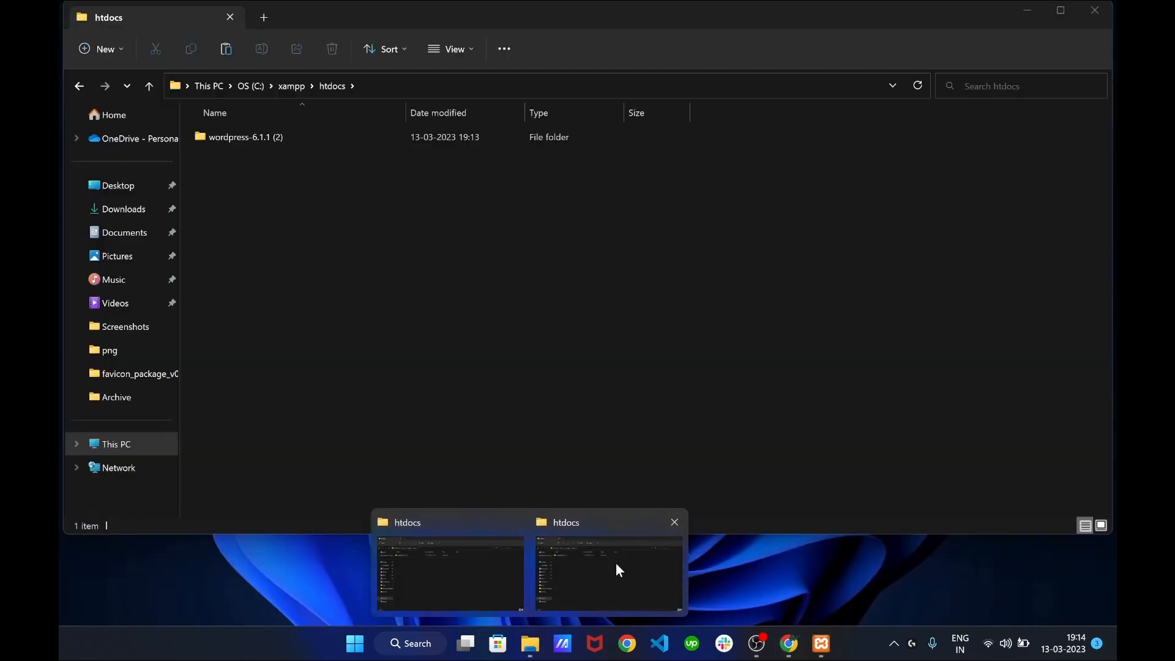
left_click(616, 563)
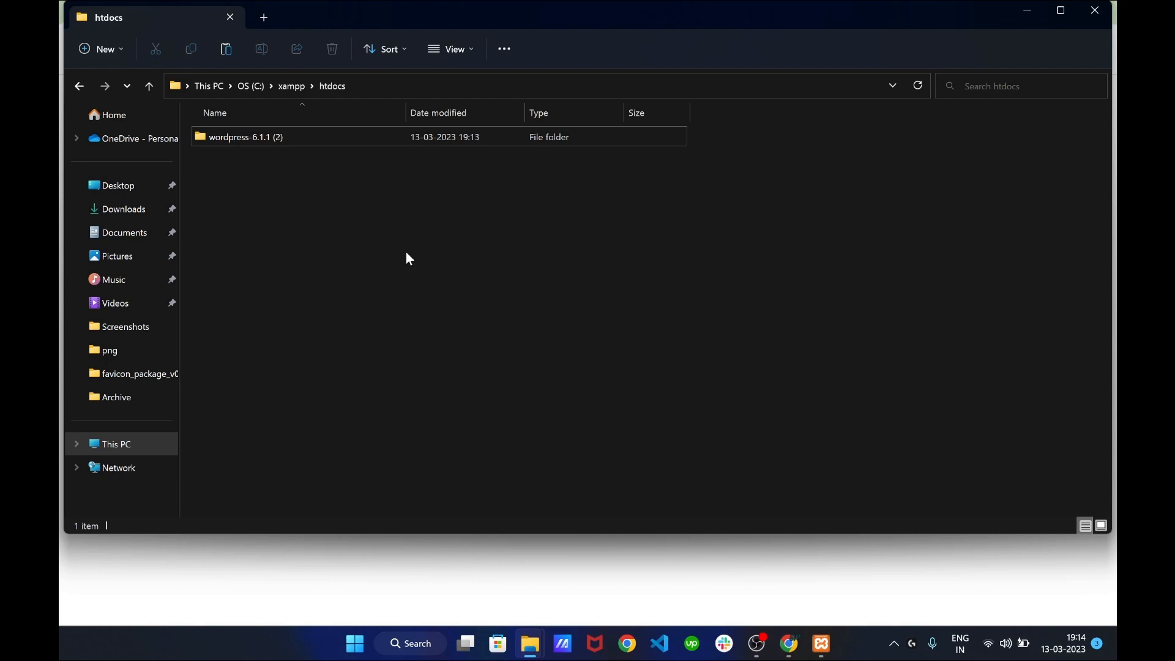
left_click(1028, 10)
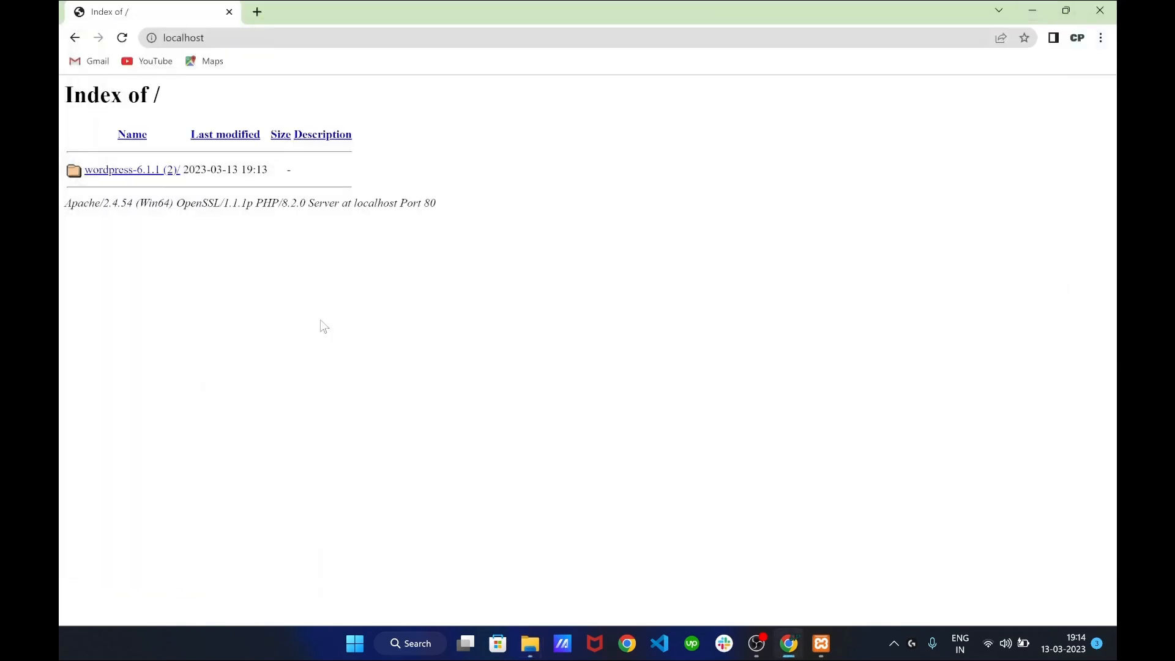
left_click(137, 173)
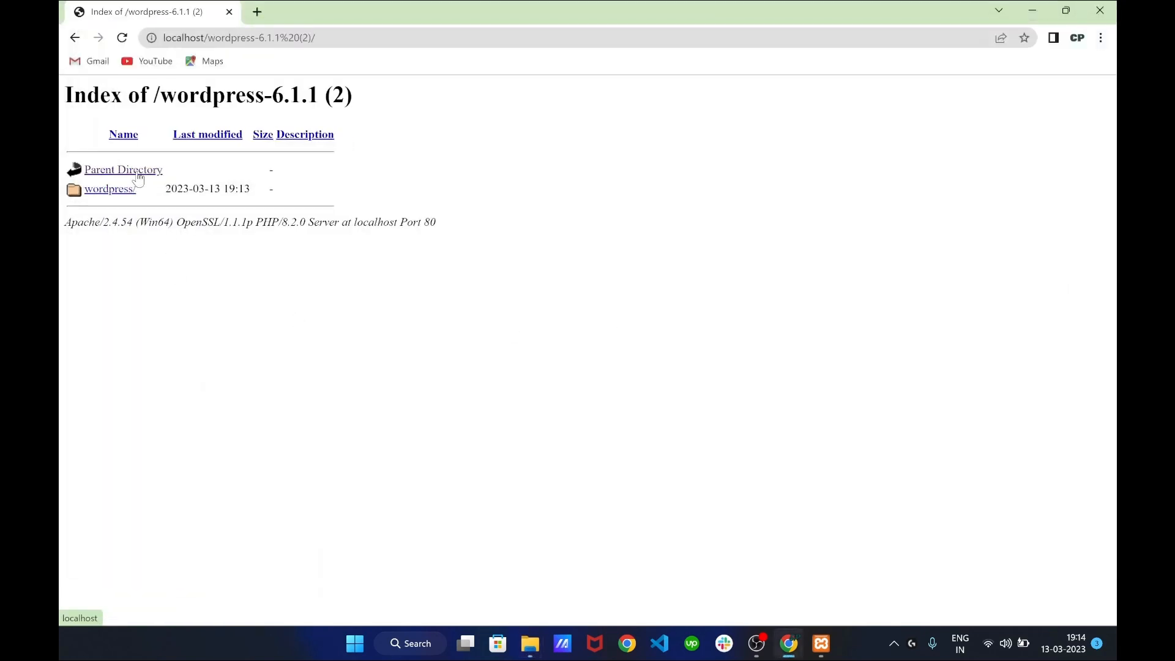
Open the wordpress/ folder and continue setup in English (United States)
left_click(112, 202)
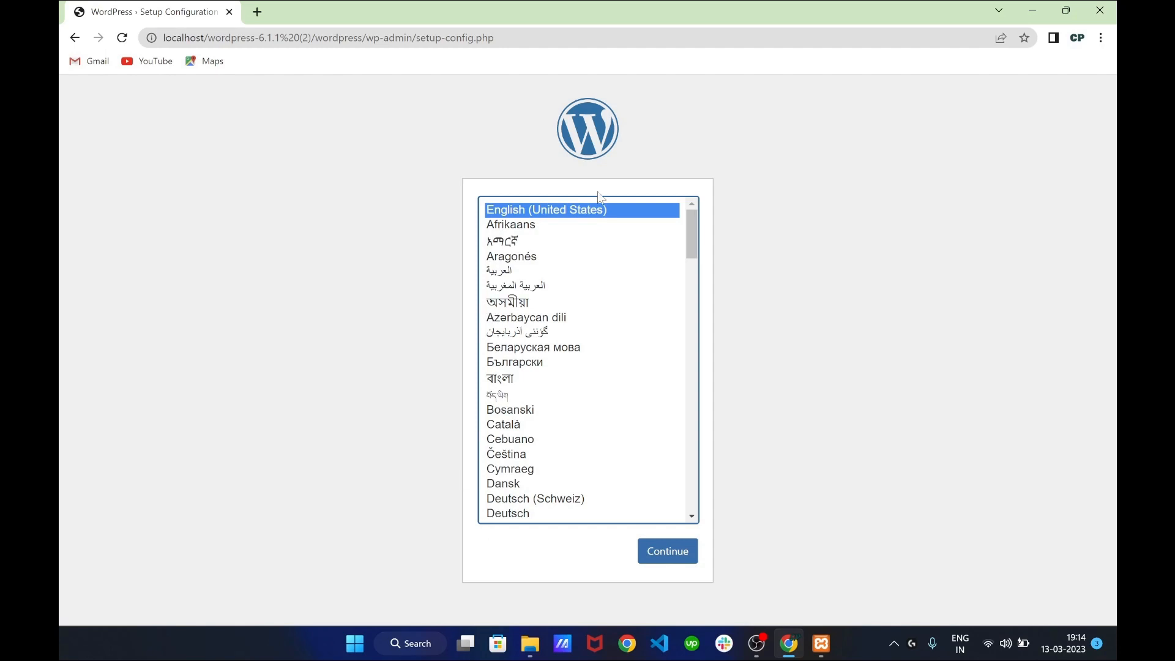
scroll(606, 368, "down", 2)
scroll(606, 368, "up", 2)
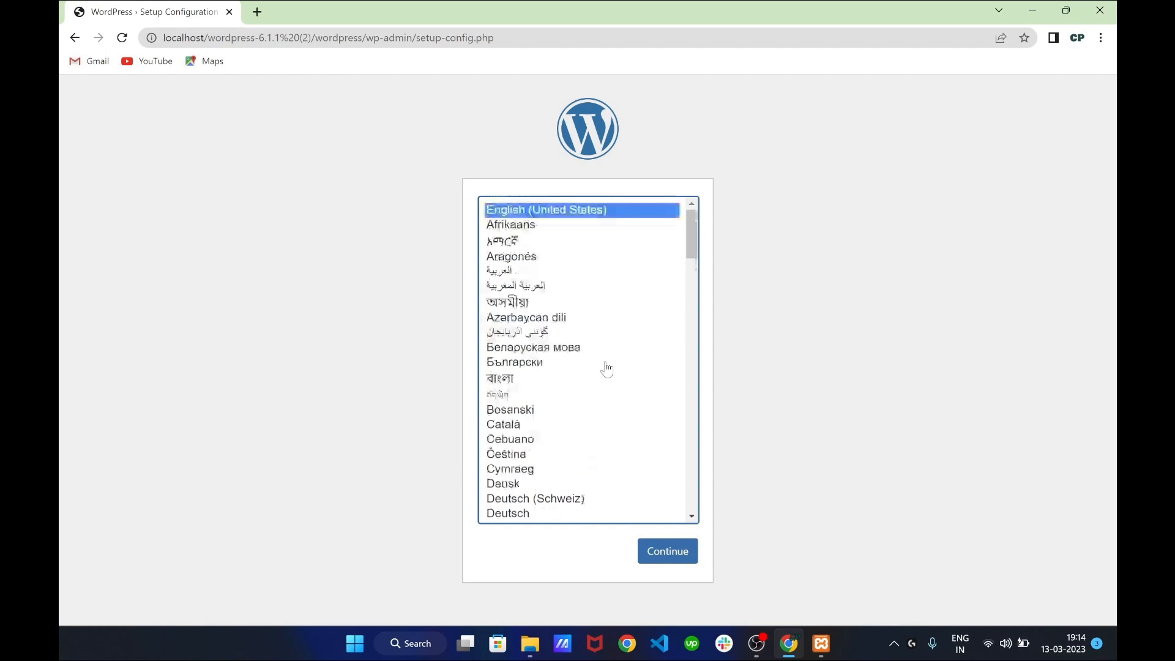
left_click(653, 551)
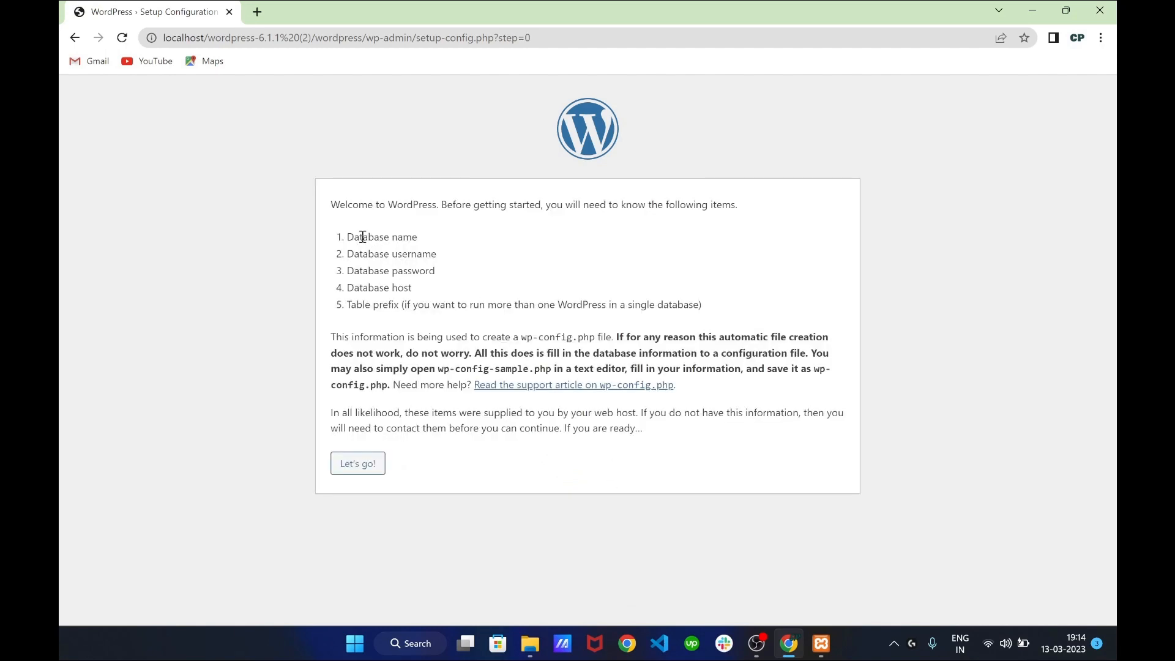
Highlight the database name and username requirements listed on the welcome page
left_click_drag(350, 237, 418, 237)
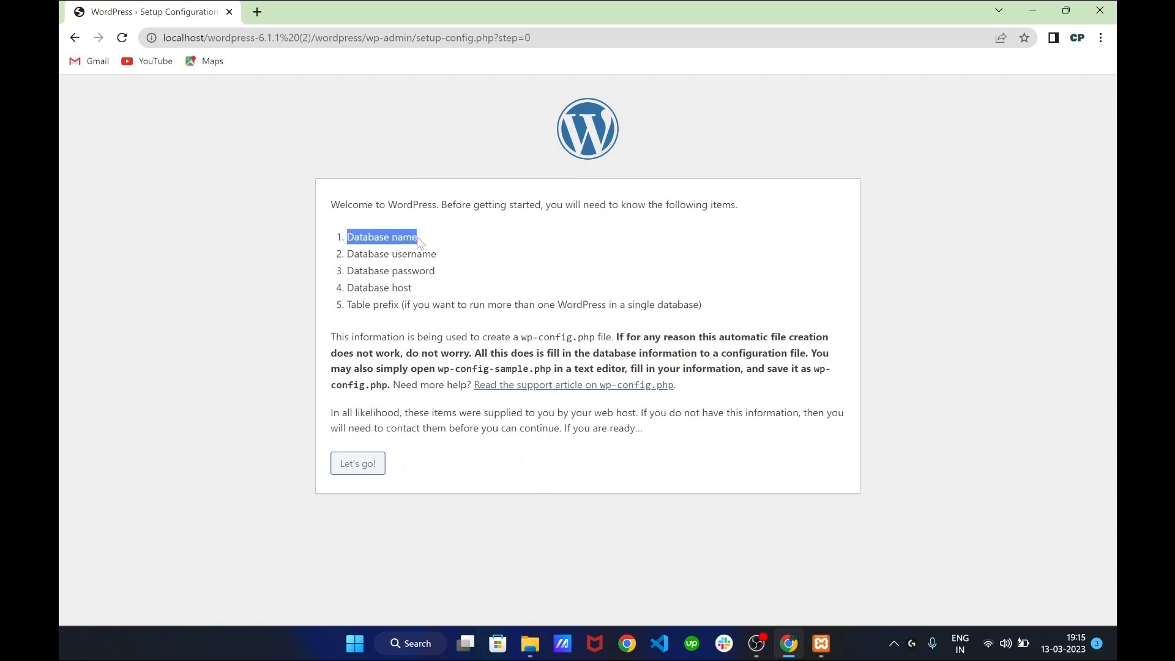
left_click(417, 237)
double_click(417, 255)
left_click(412, 269)
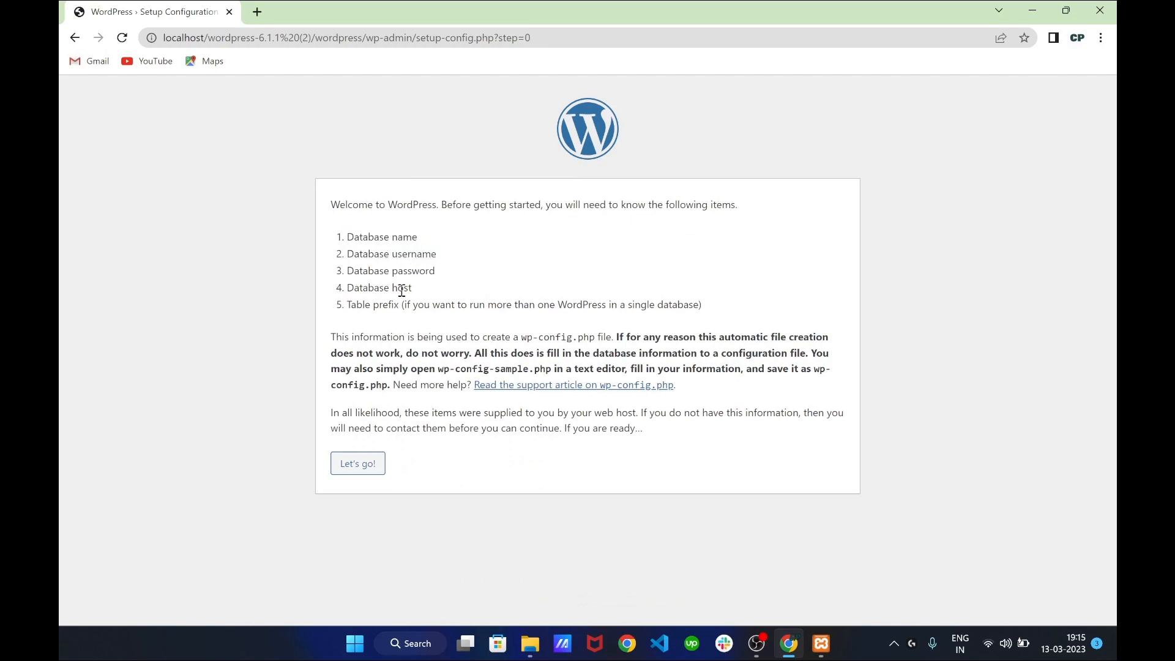
triple_click(408, 238)
left_click(441, 270)
Create an empty test_db database in phpMyAdmin, then return to the WordPress setup tab
mouse_move(822, 650)
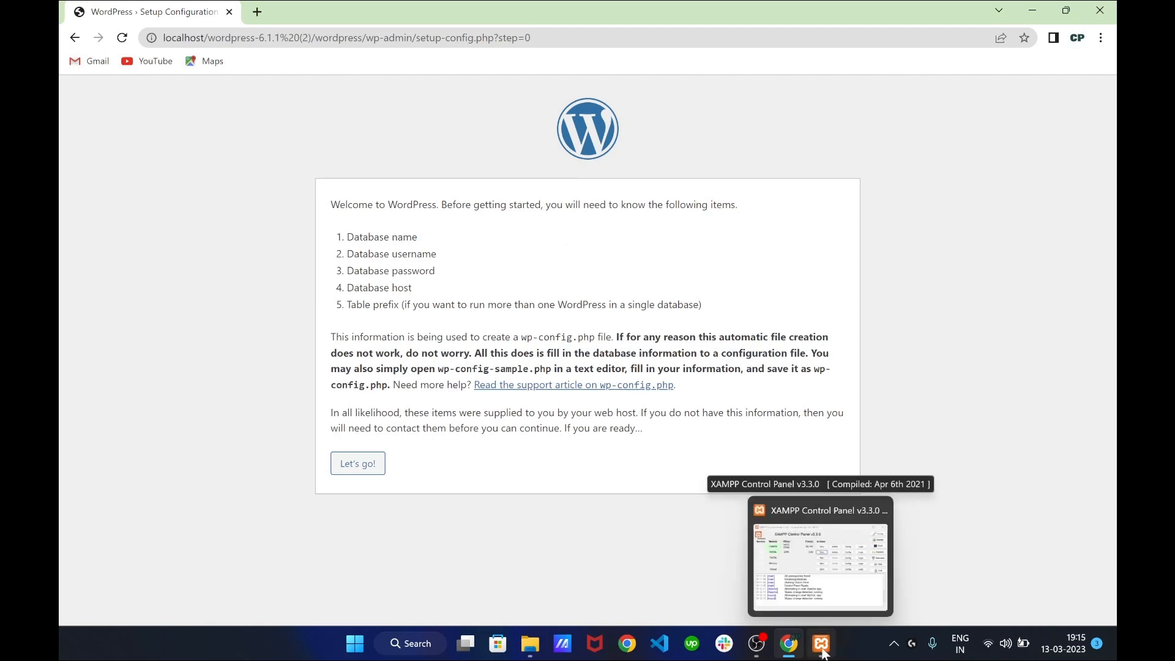
left_click(822, 650)
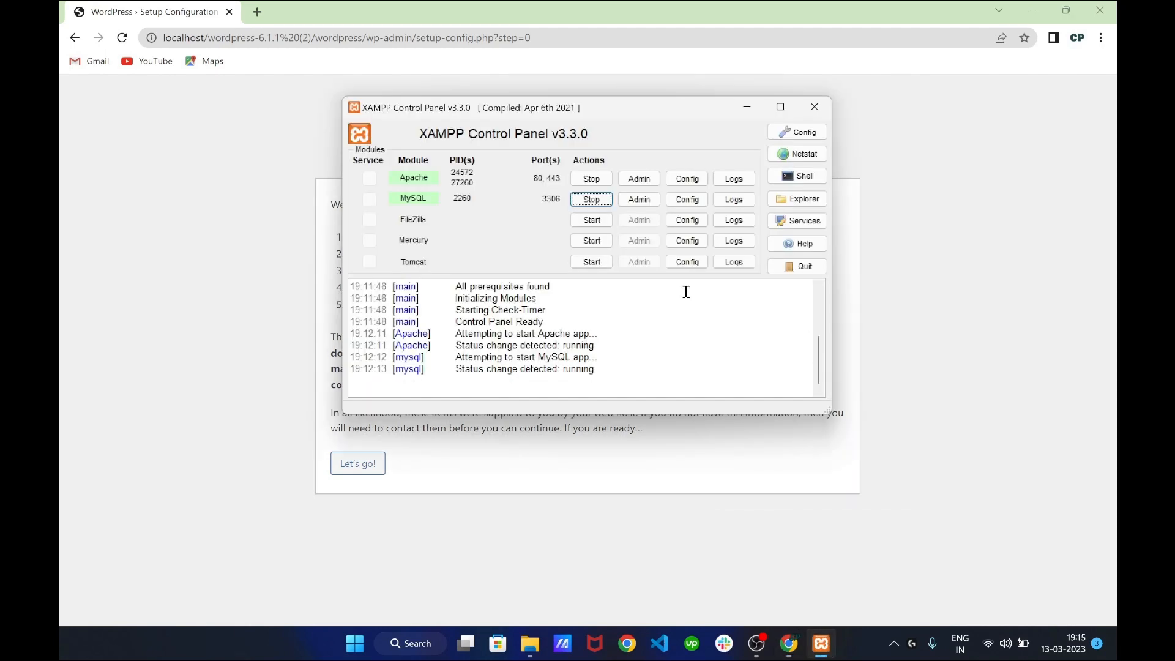
left_click(637, 202)
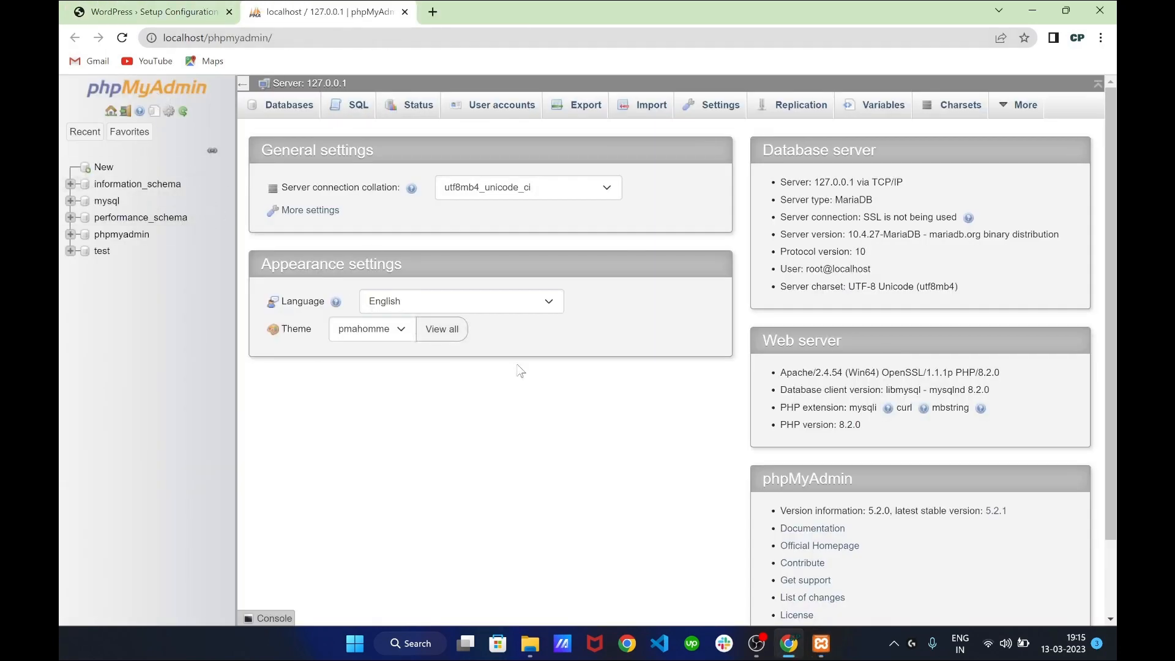
left_click(113, 174)
left_click(334, 230)
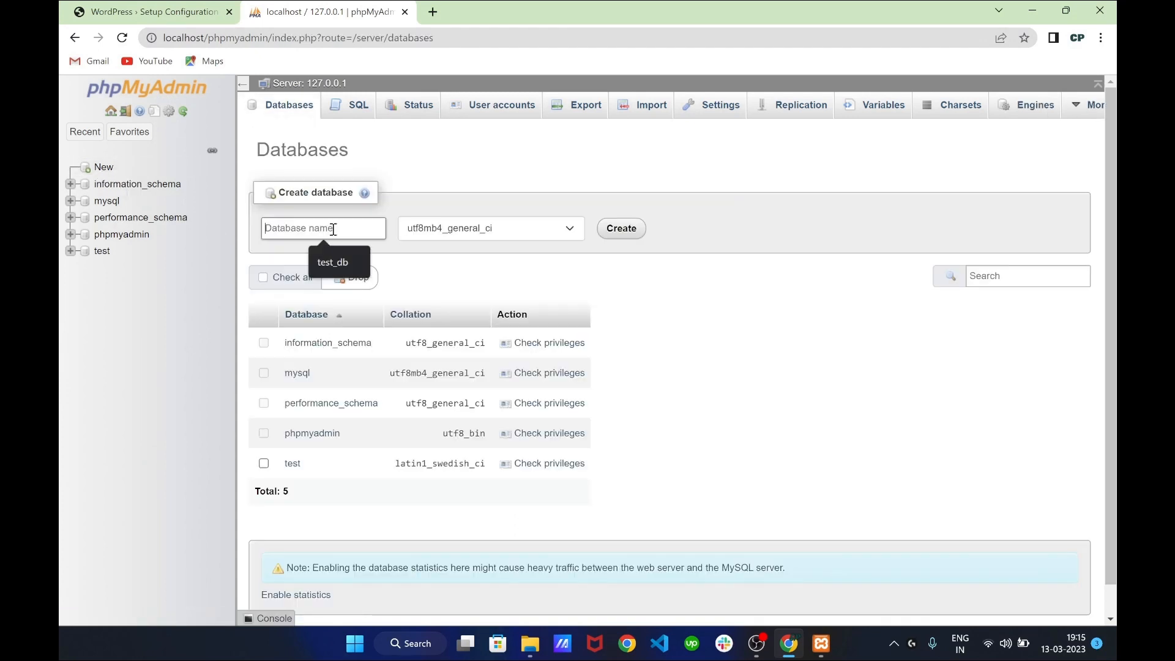
left_click(334, 262)
left_click(622, 228)
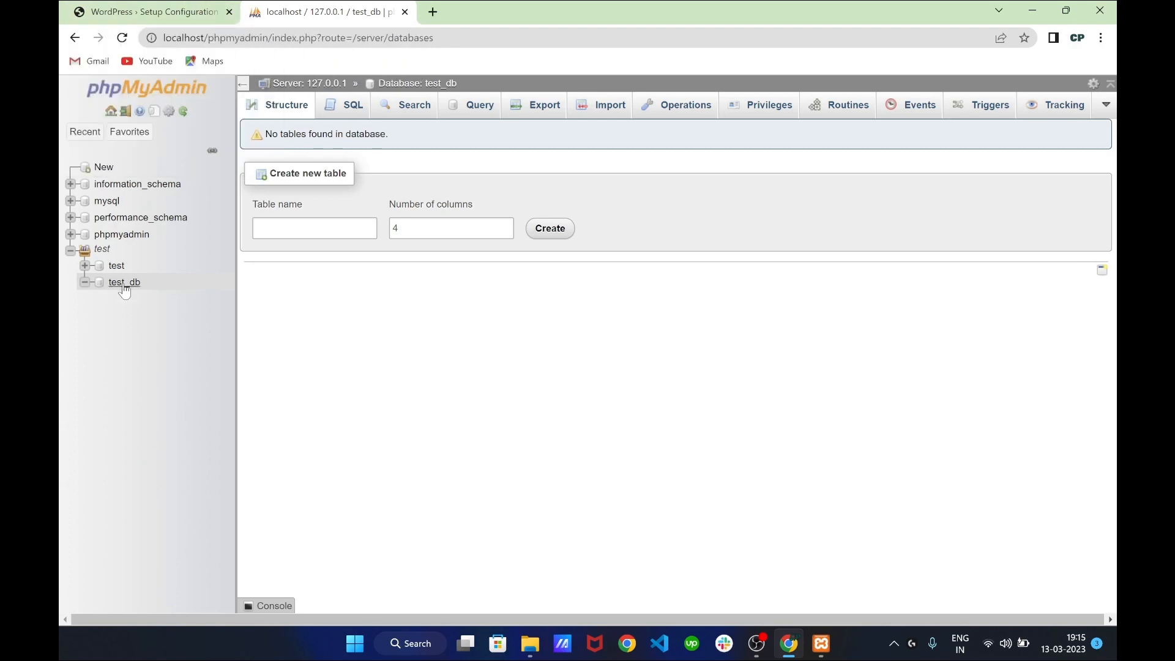
left_click(138, 8)
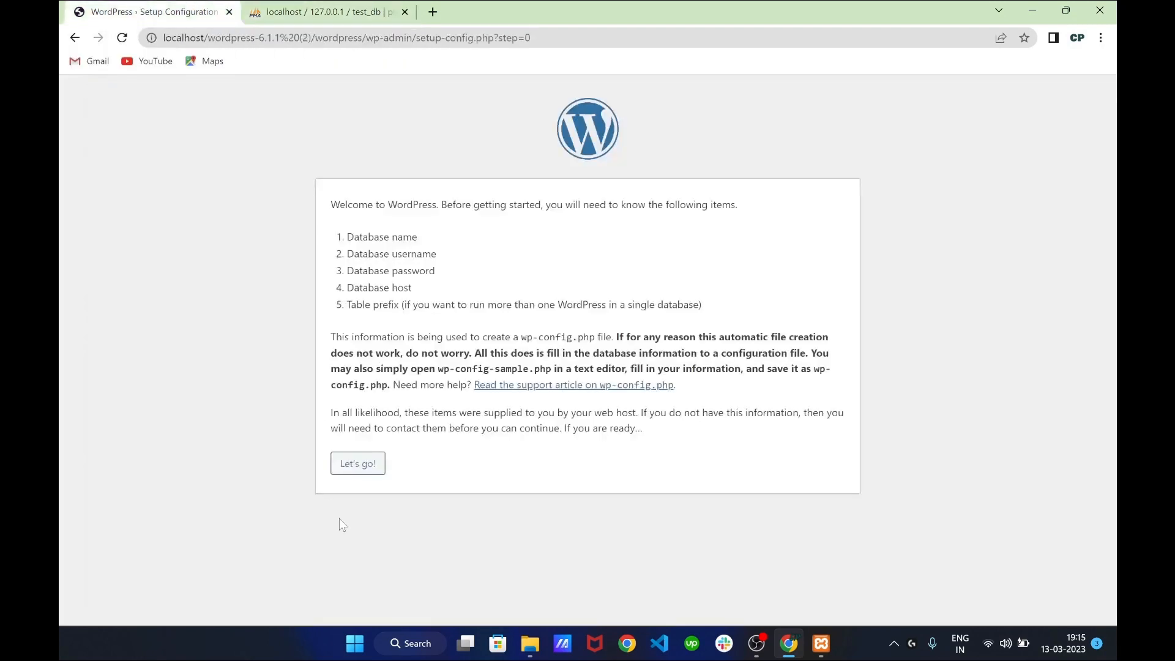
Enter database name test_db, username root, a blank password and host localhost
left_click(361, 472)
type("tex")
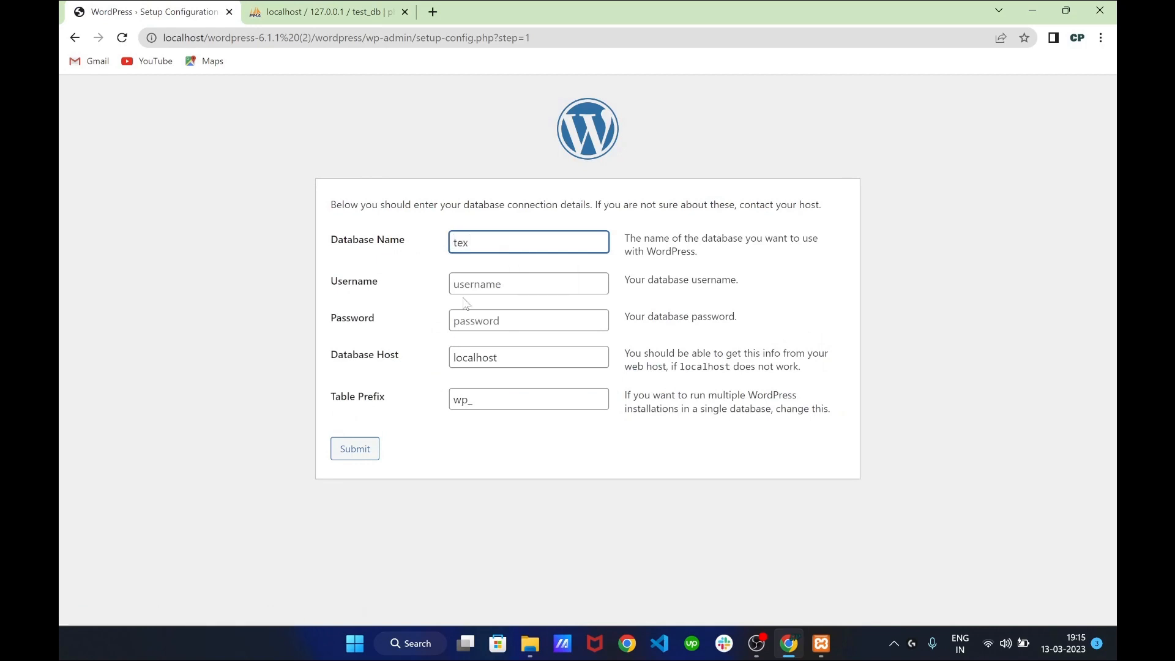
key("BackSpace")
type("s")
left_click(531, 278)
left_click(490, 284)
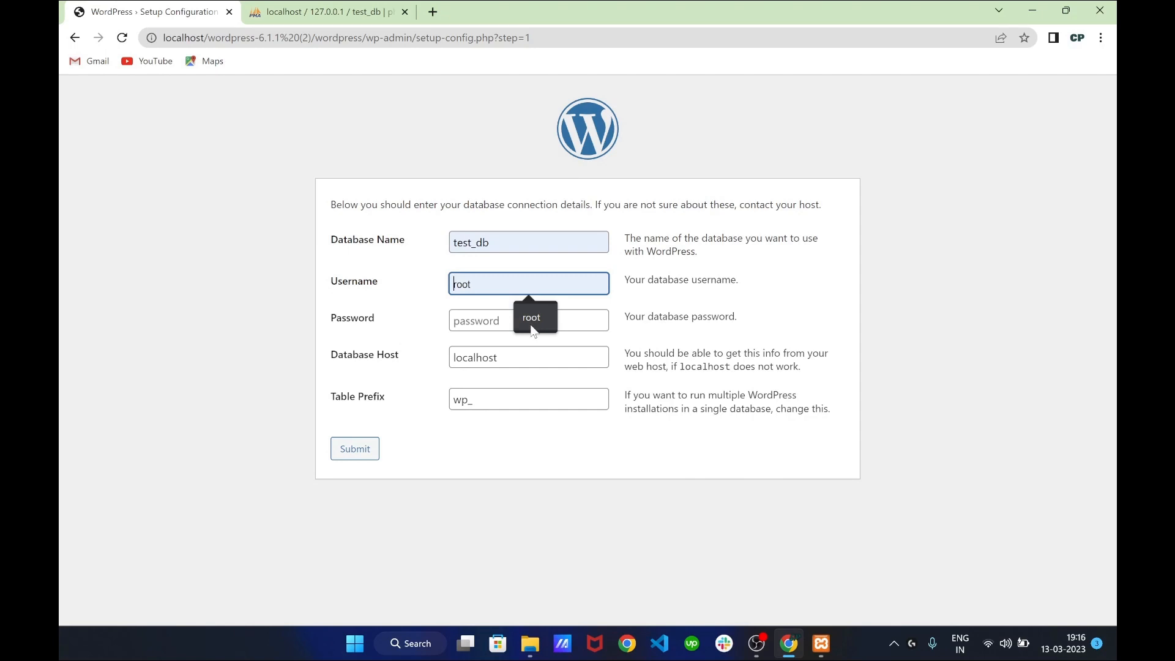
left_click(531, 318)
left_click(410, 300)
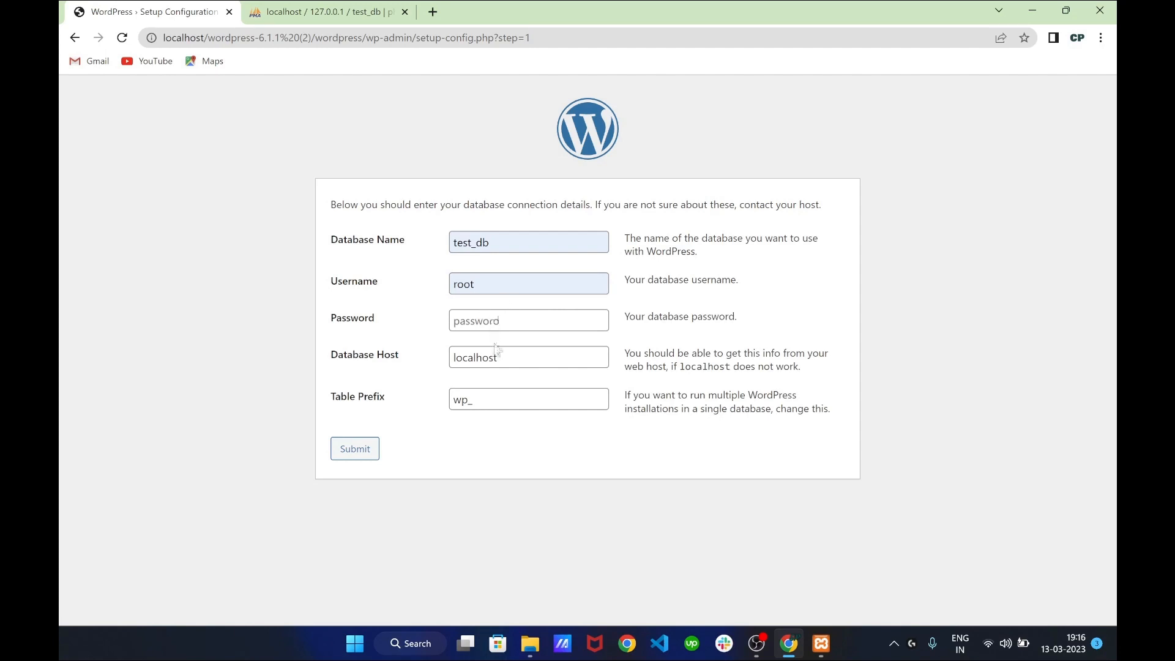
left_click(506, 323)
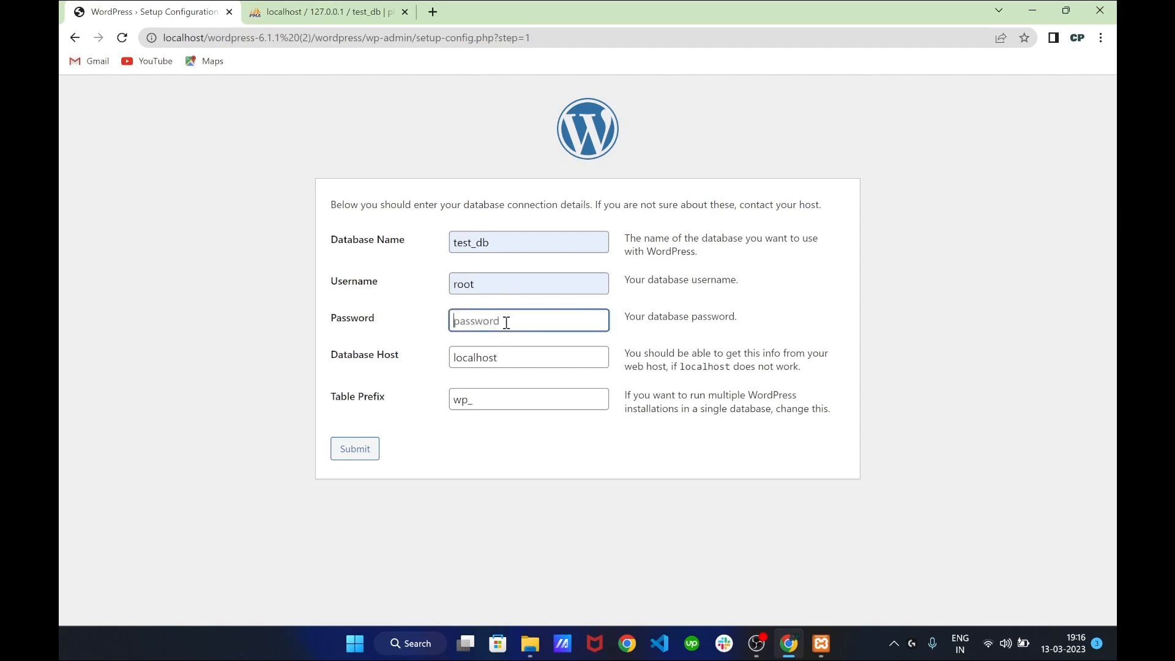
left_click(506, 361)
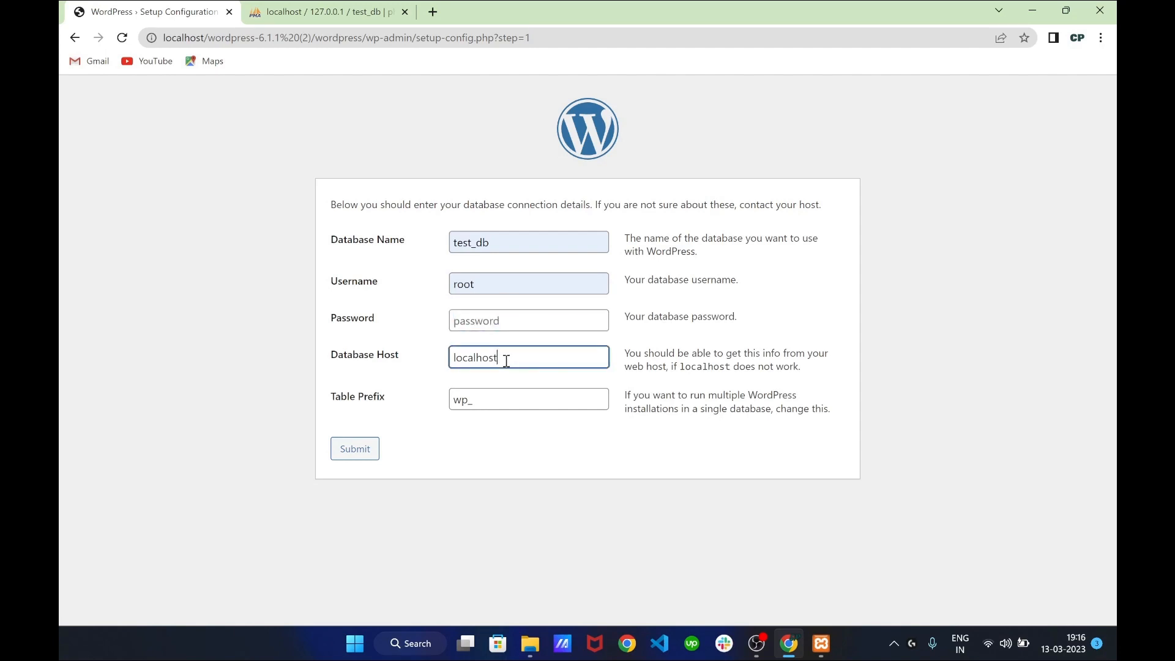
left_click(498, 418)
Submit the connection details and start the WordPress installation run
left_click(370, 453)
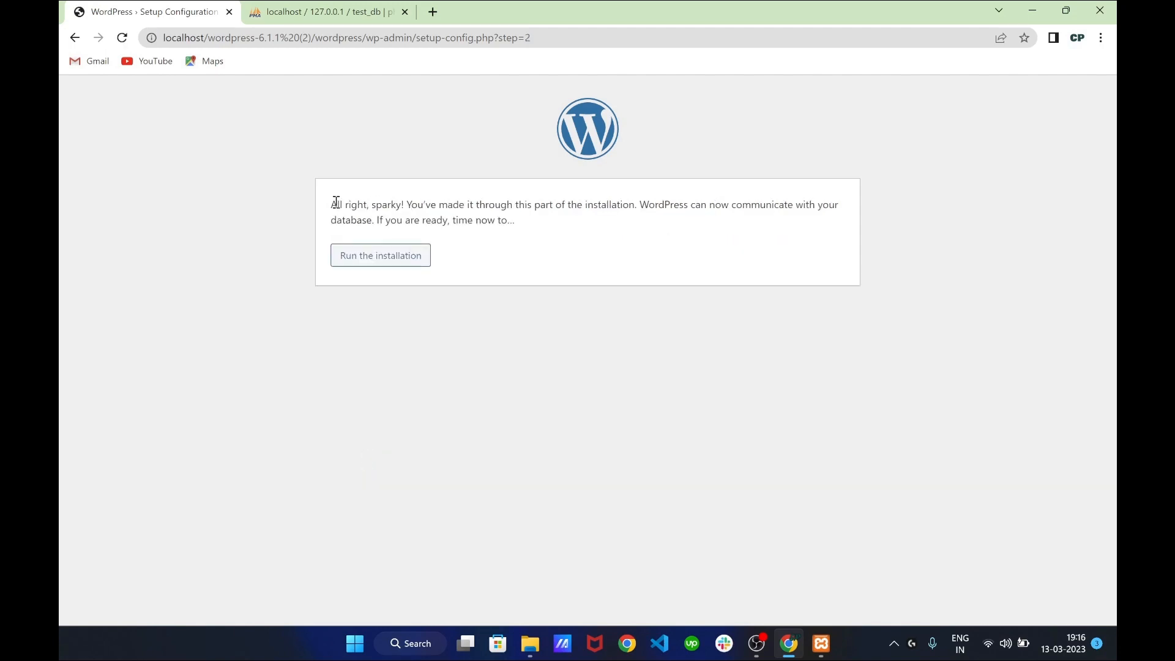
left_click_drag(329, 204, 525, 231)
left_click(543, 236)
left_click(412, 261)
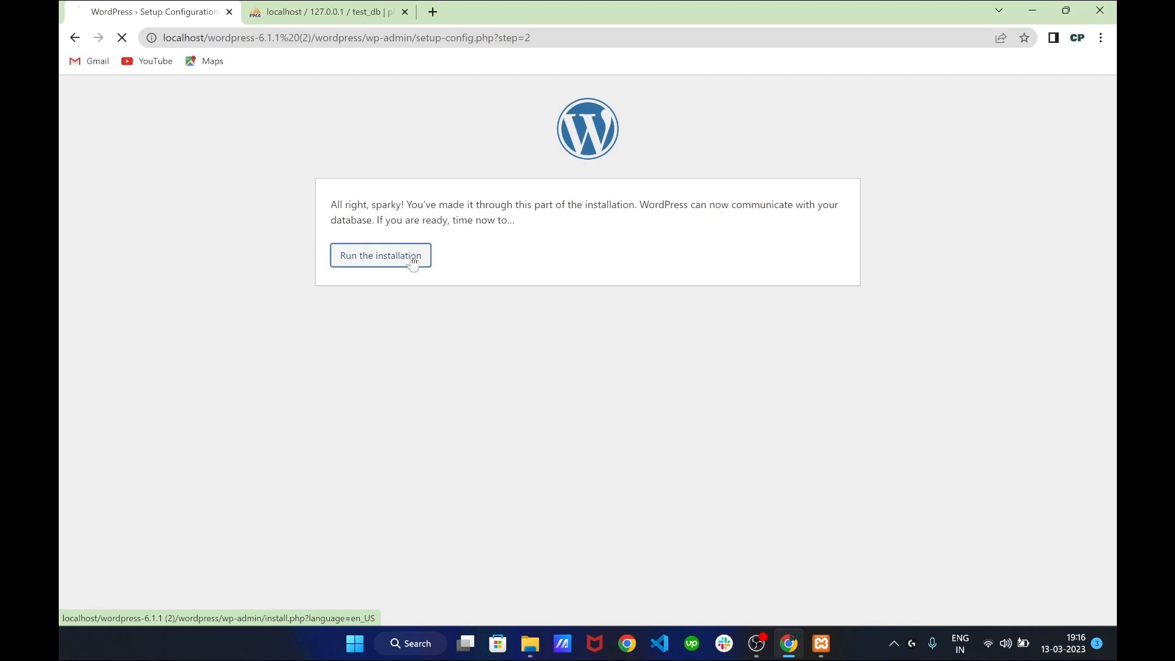
Fill in site title My WordPress Area, admin username, password and e-mail, and discourage search engines
scroll(586, 274, "down", 2)
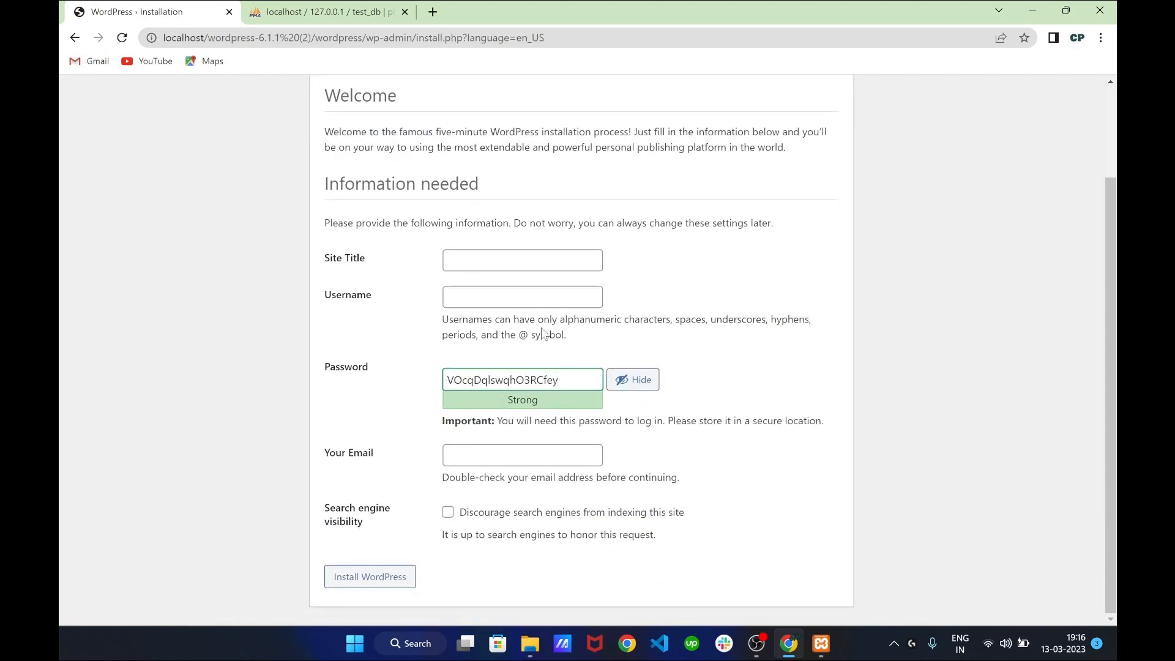
left_click(515, 258)
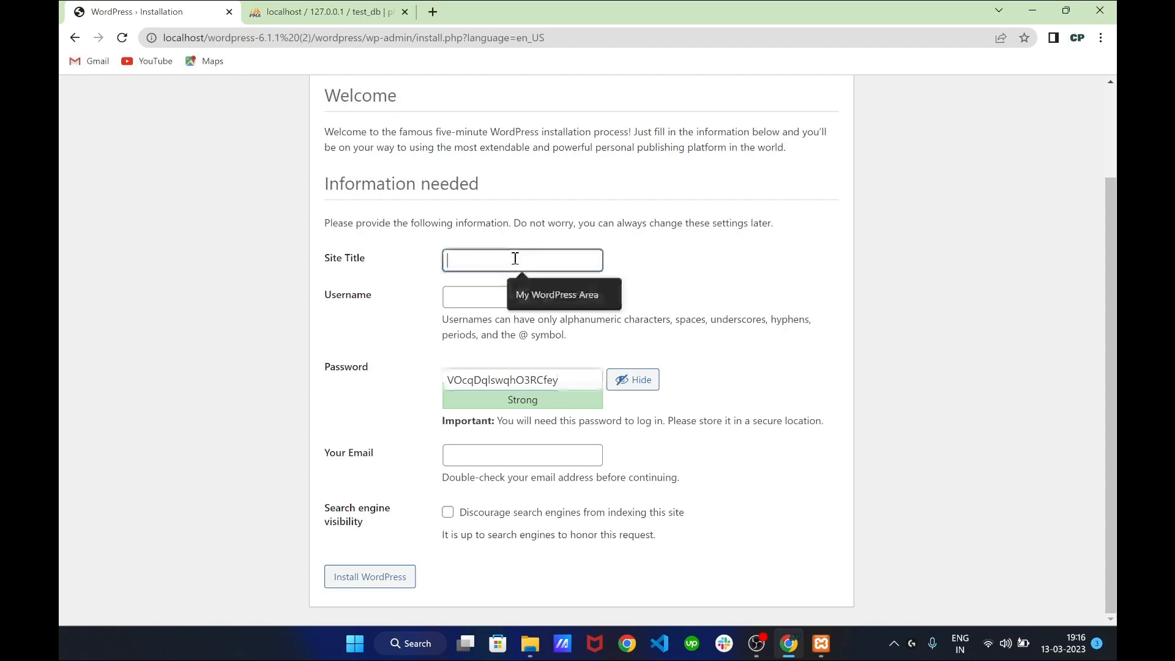
left_click(538, 295)
left_click(520, 302)
left_click(545, 331)
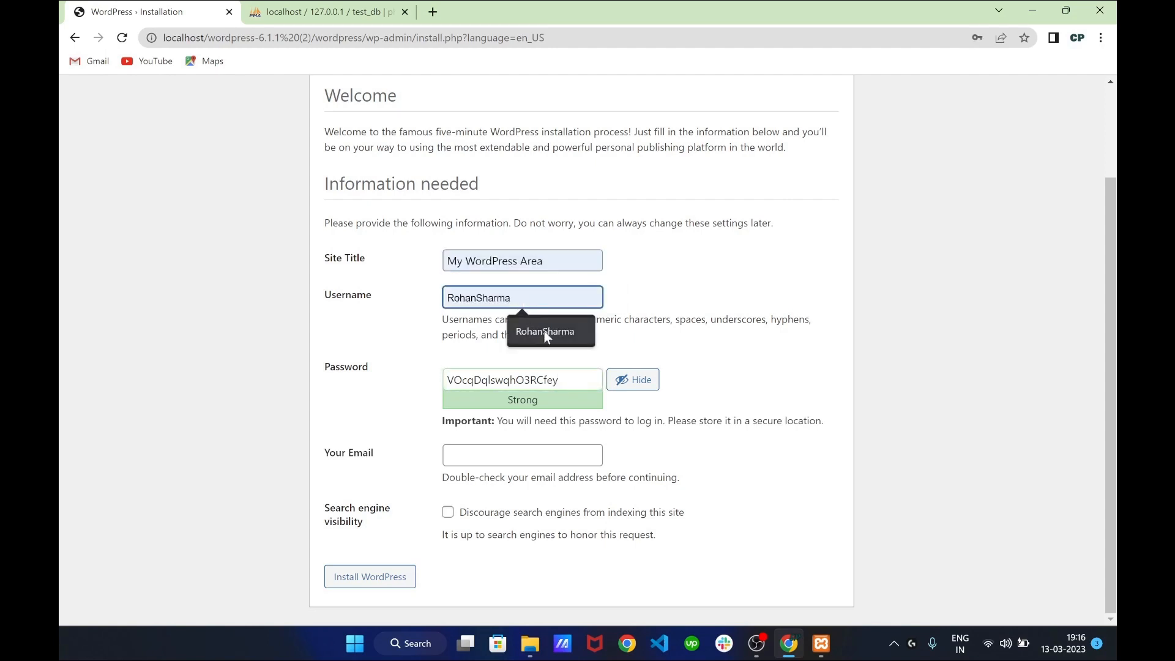
double_click(562, 377)
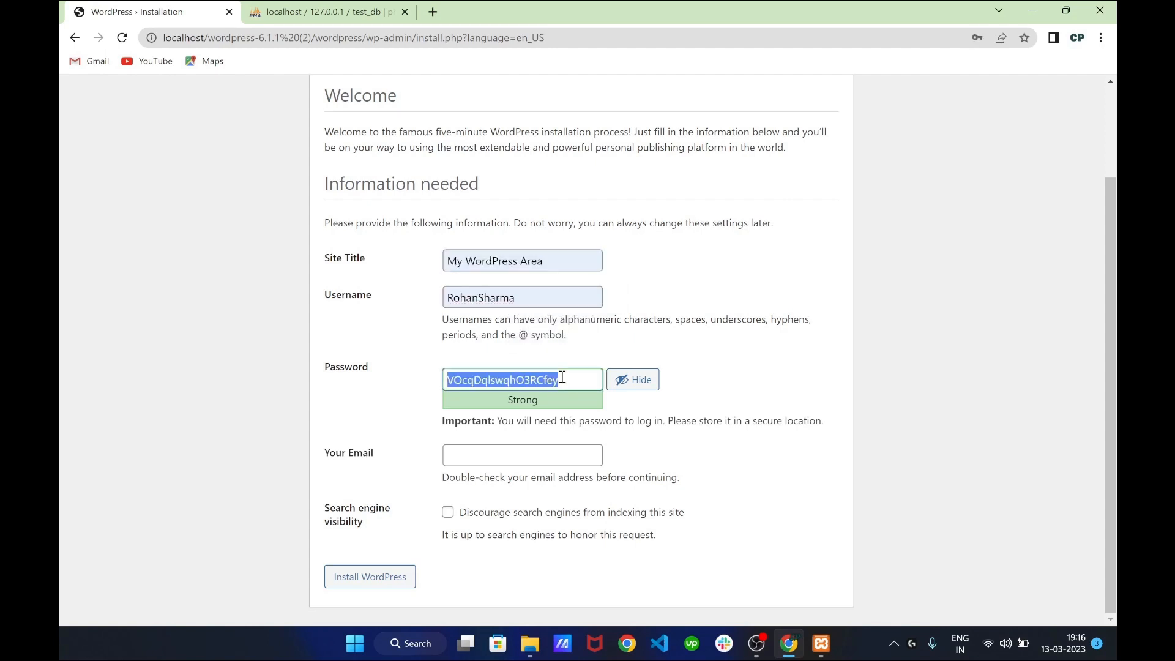
left_click(538, 456)
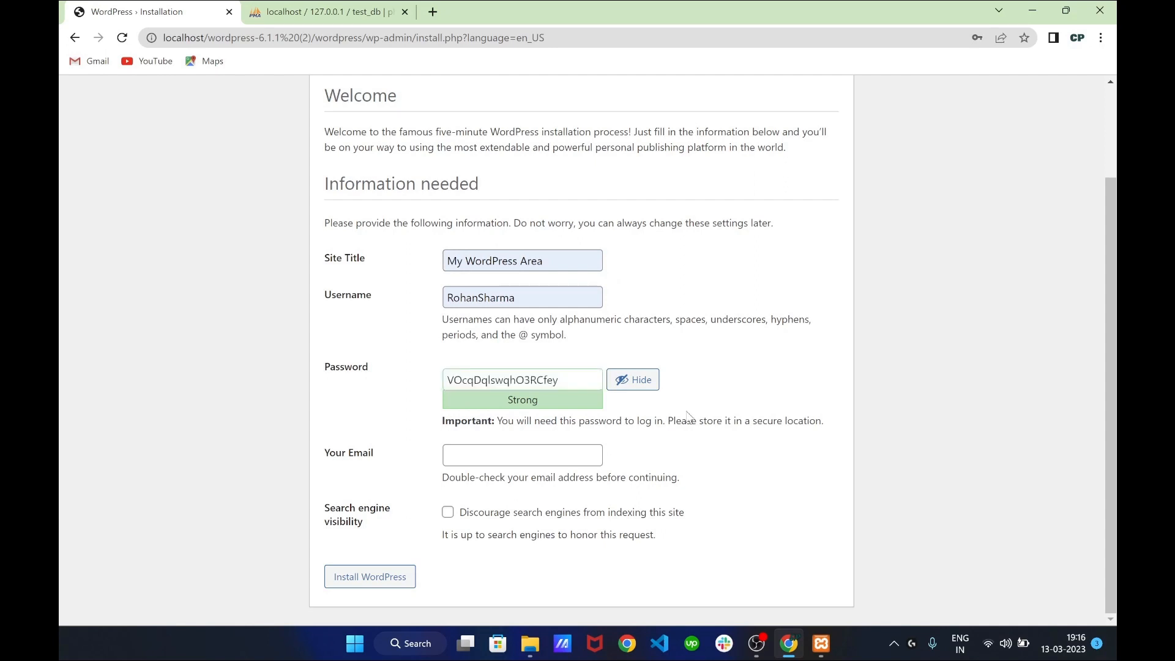
left_click(550, 489)
left_click(448, 512)
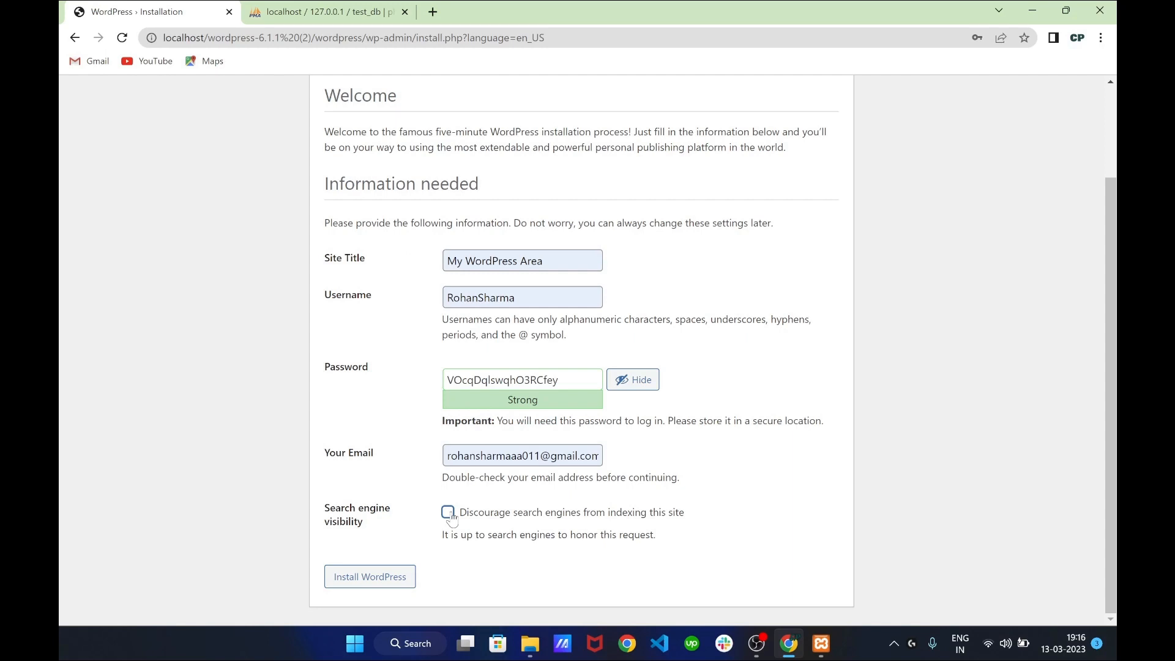
left_click(449, 514)
Install WordPress and check the Success confirmation message
left_click(369, 586)
left_click(370, 586)
left_click_drag(342, 245, 483, 245)
left_click(482, 245)
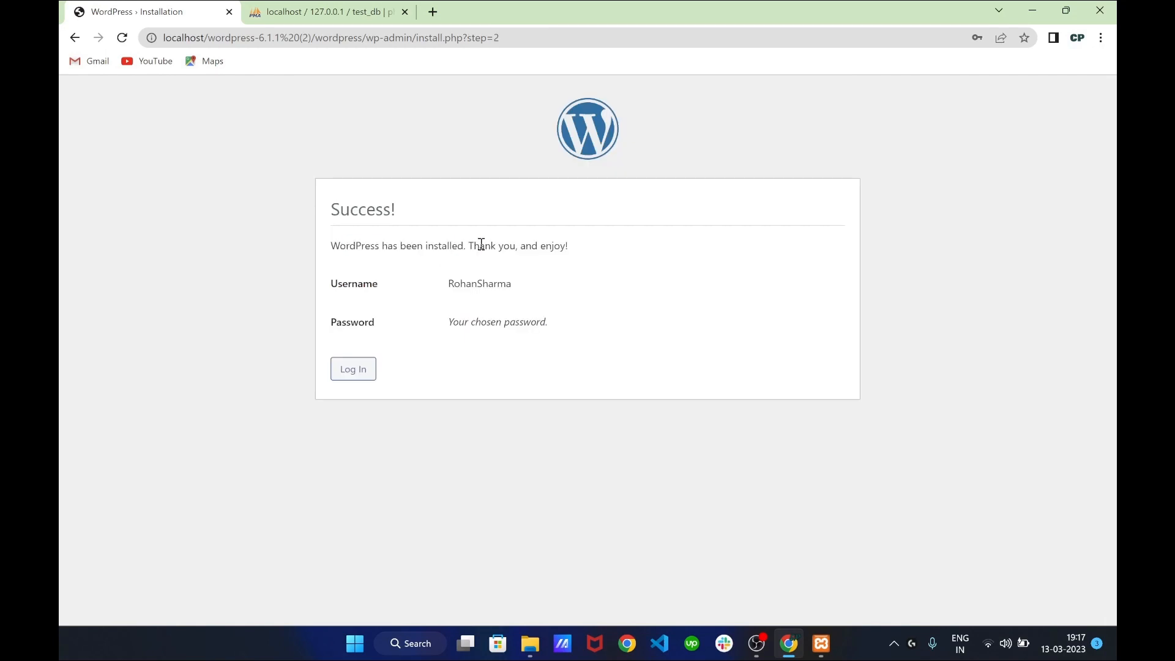
Log in to the My WordPress Area dashboard using the saved admin username and password
left_click(362, 370)
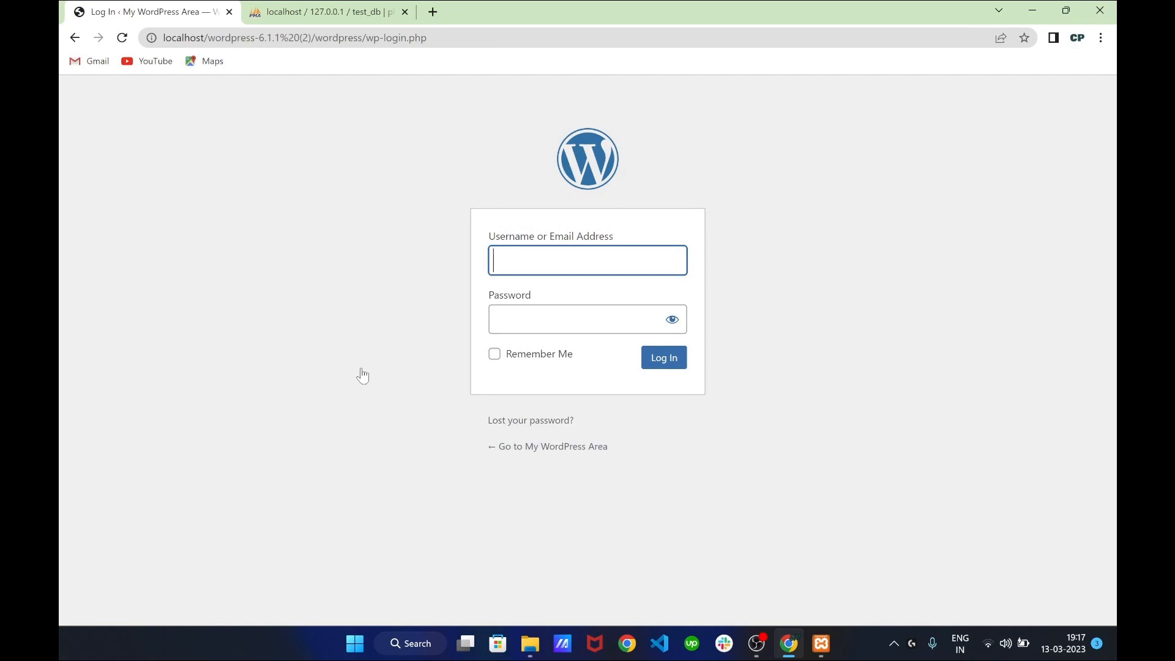
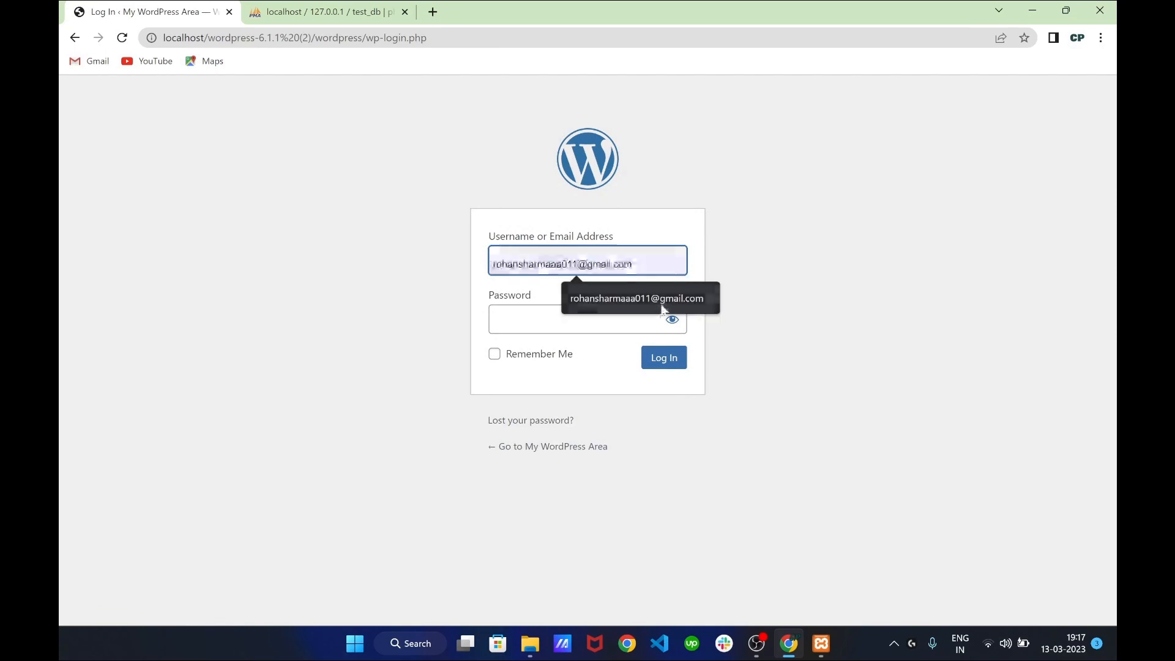
left_click(666, 306)
left_click(615, 327)
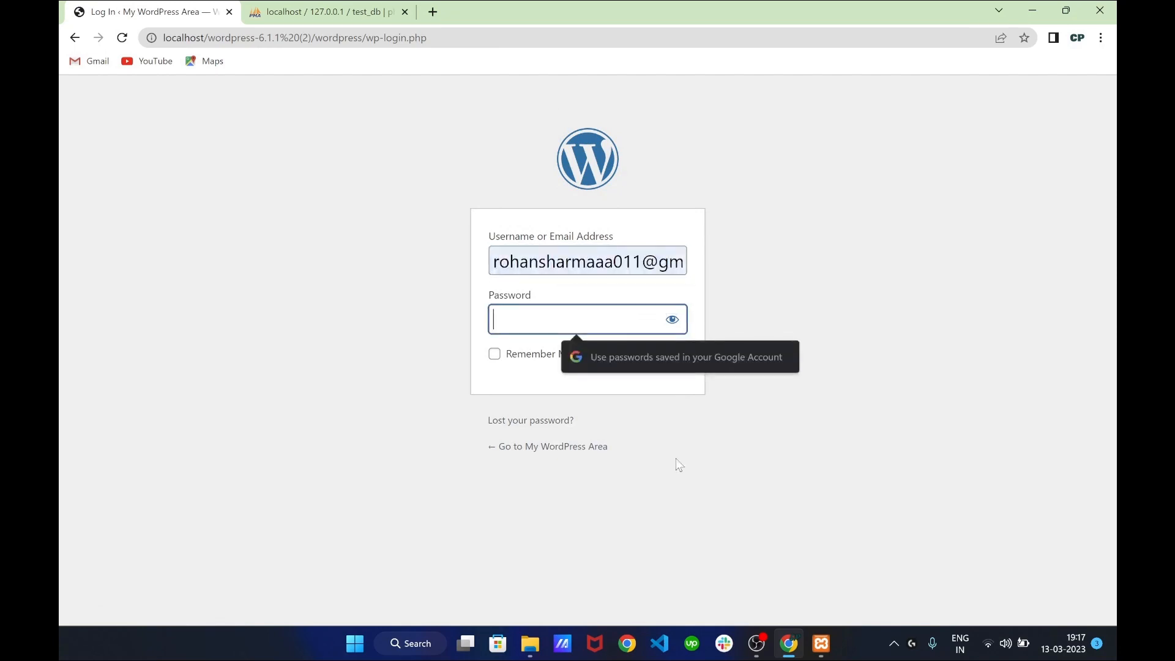
key("ctrl+v")
left_click(667, 358)
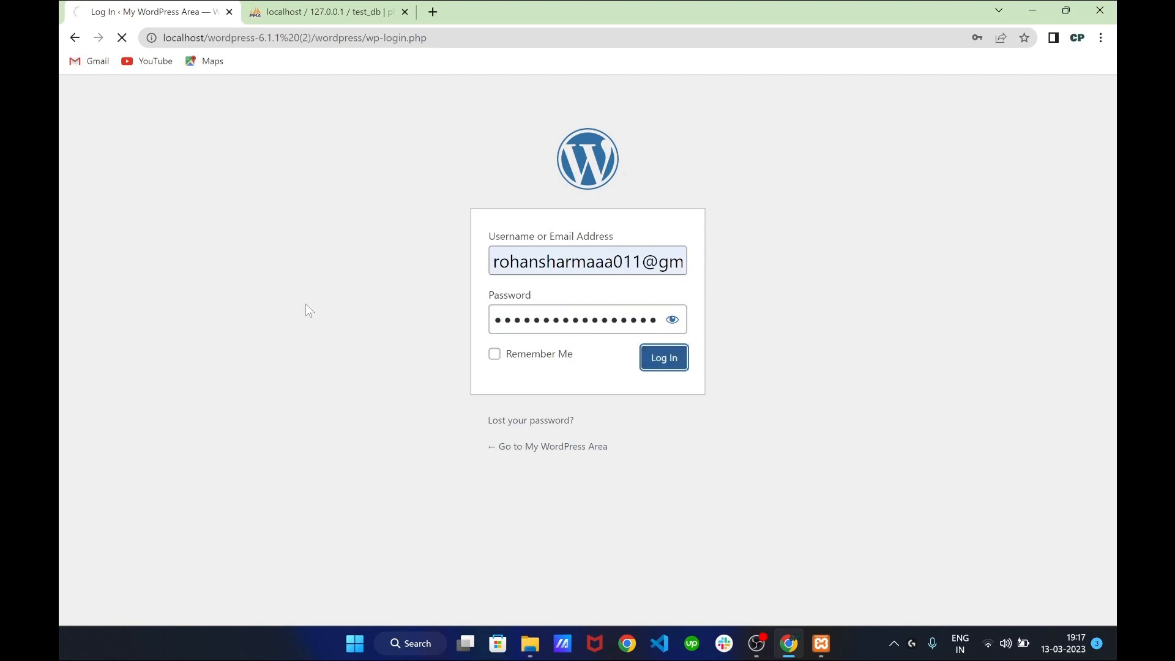
scroll(353, 371, "down", 7)
scroll(354, 371, "up", 7)
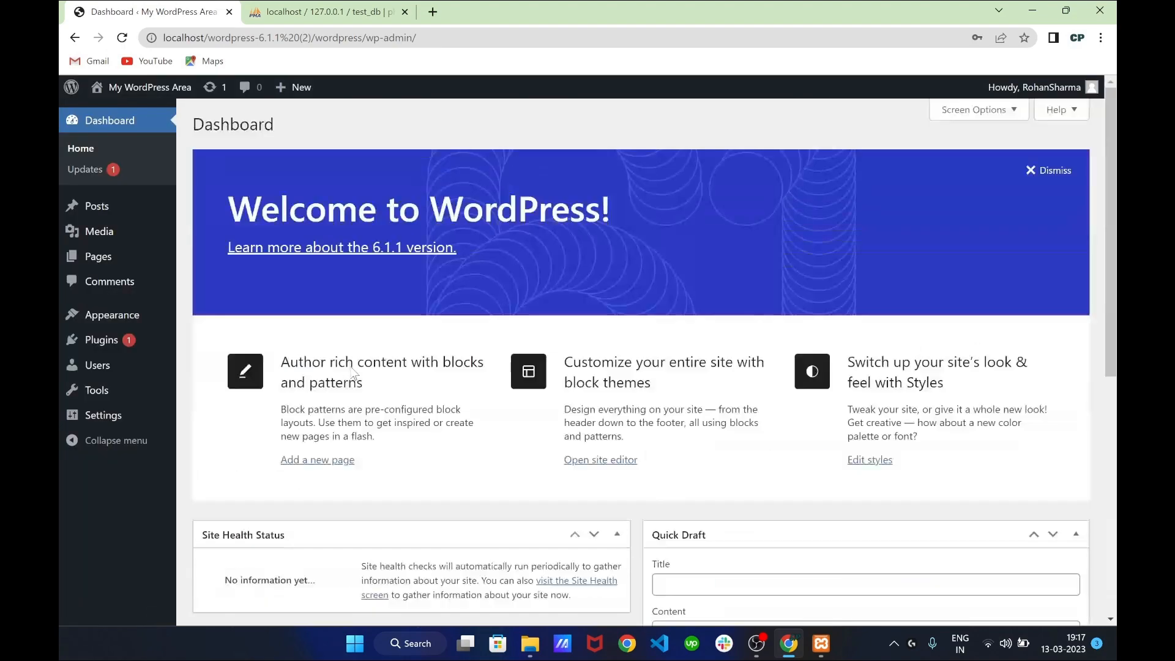
scroll(353, 371, "down", 7)
scroll(353, 371, "up", 7)
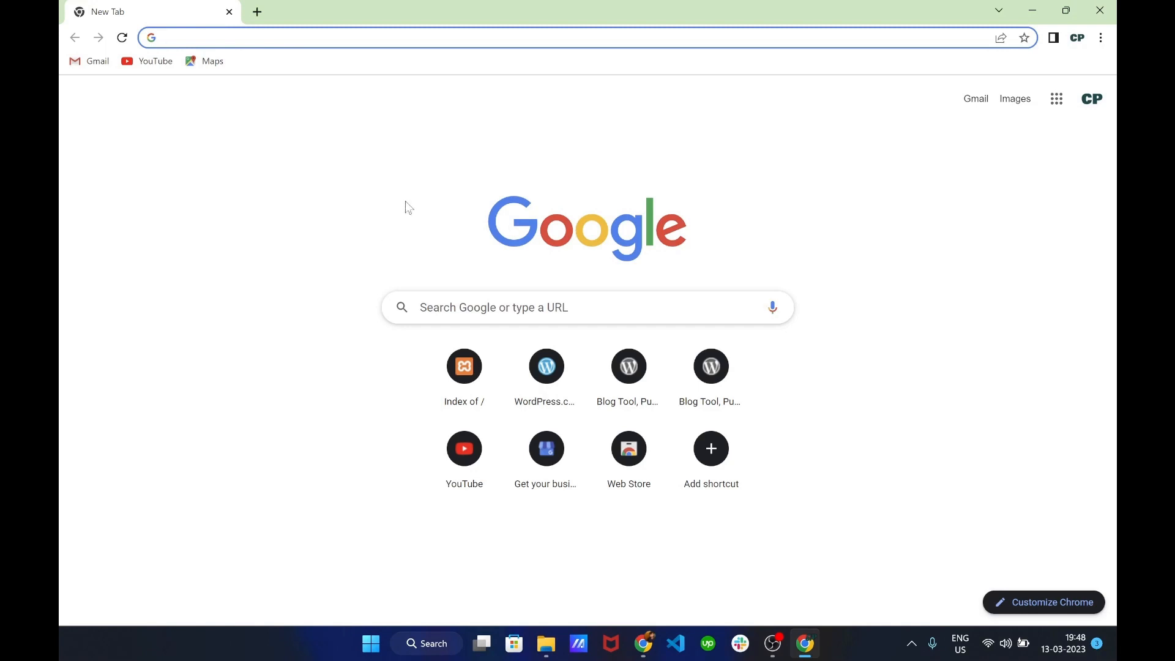
Search Google for 'mamp' and look over the mamp.info results and sitelinks
type("mamp")
key("Return")
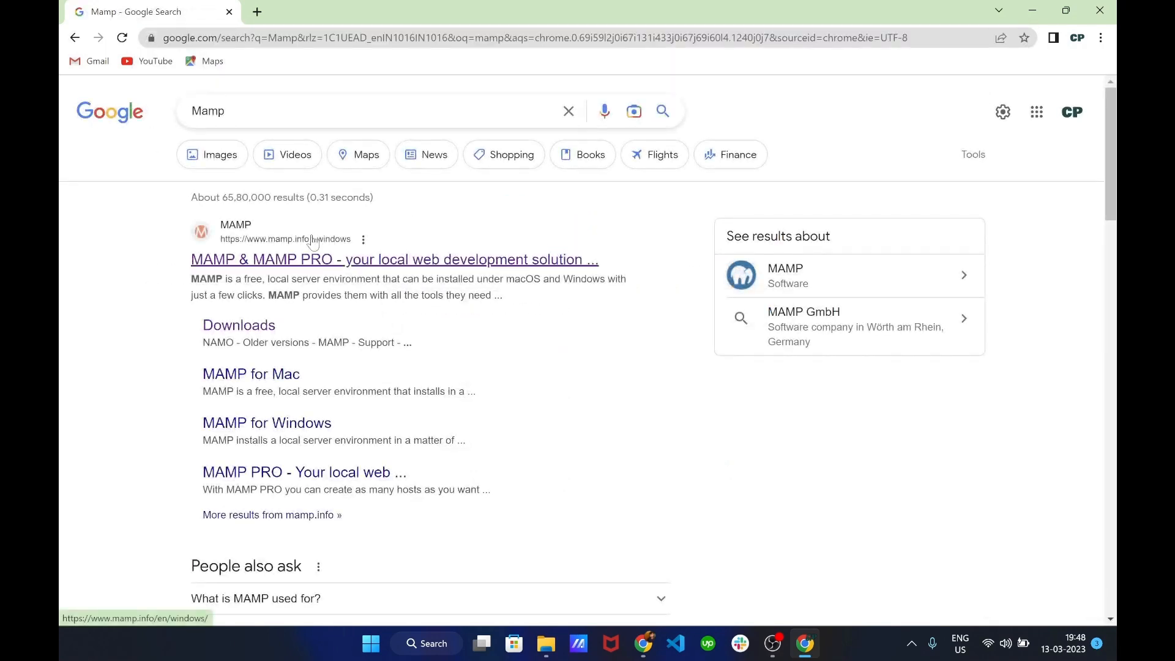
left_click(211, 262)
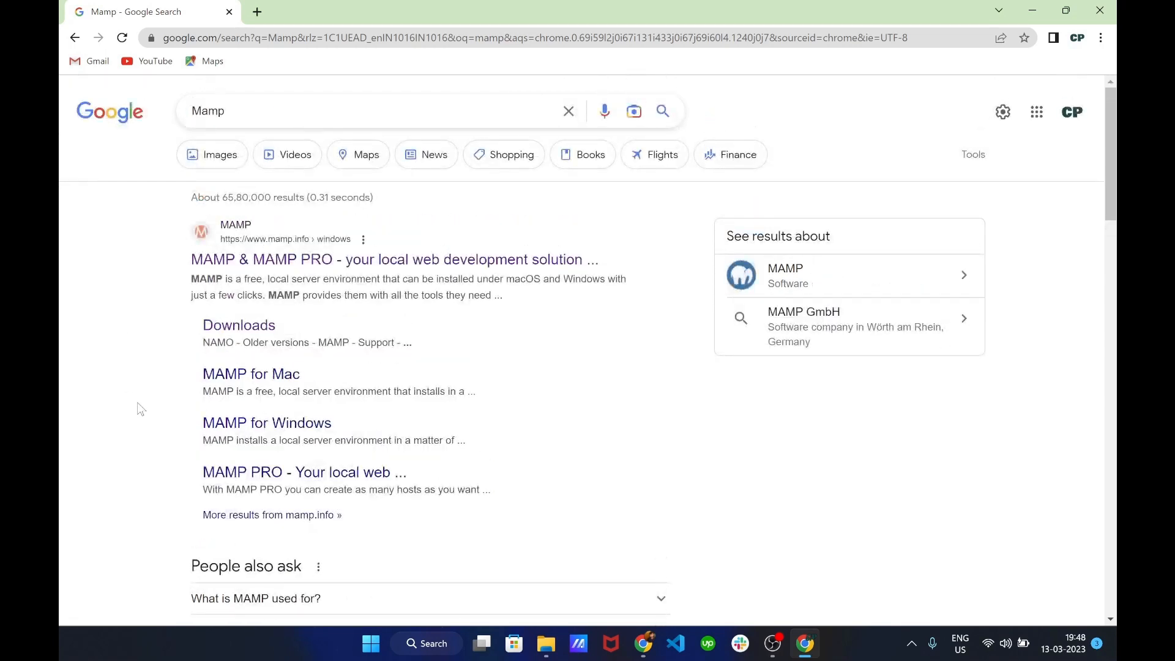
scroll(137, 404, "down", 1)
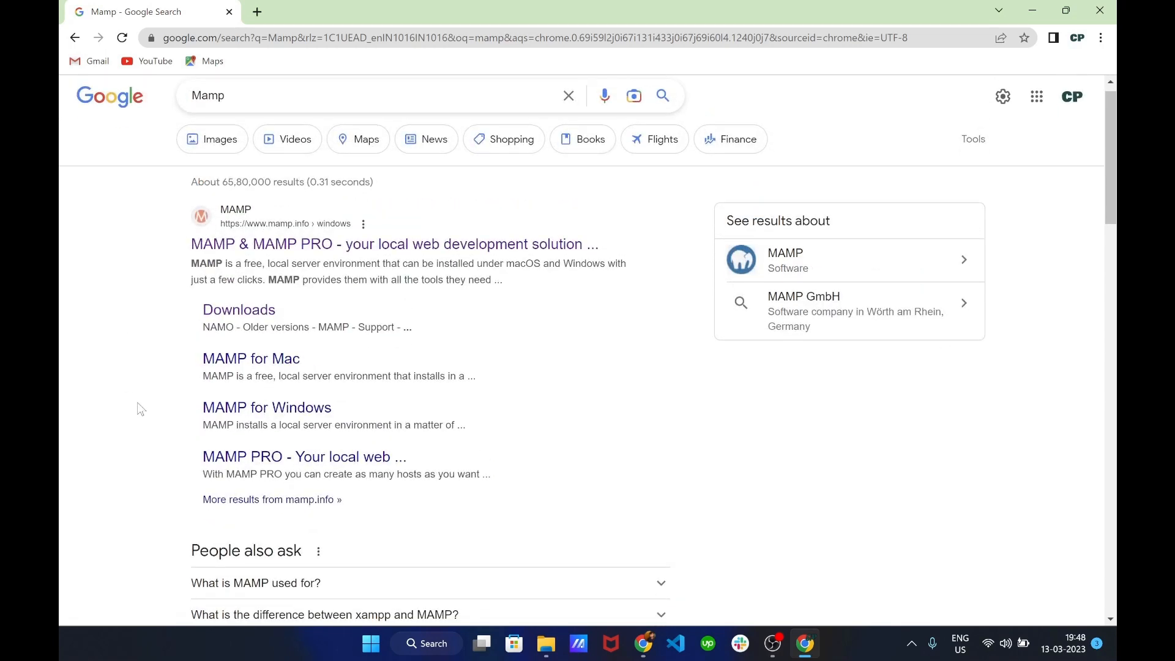
scroll(137, 403, "down", 1)
scroll(138, 402, "up", 1)
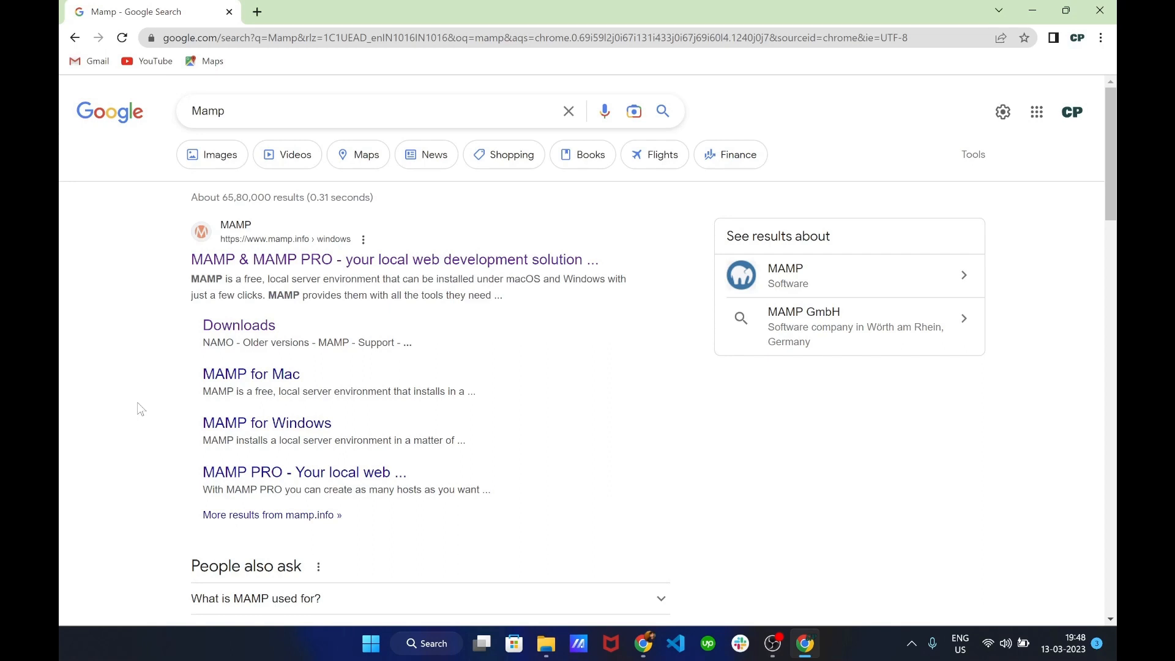
scroll(137, 402, "down", 1)
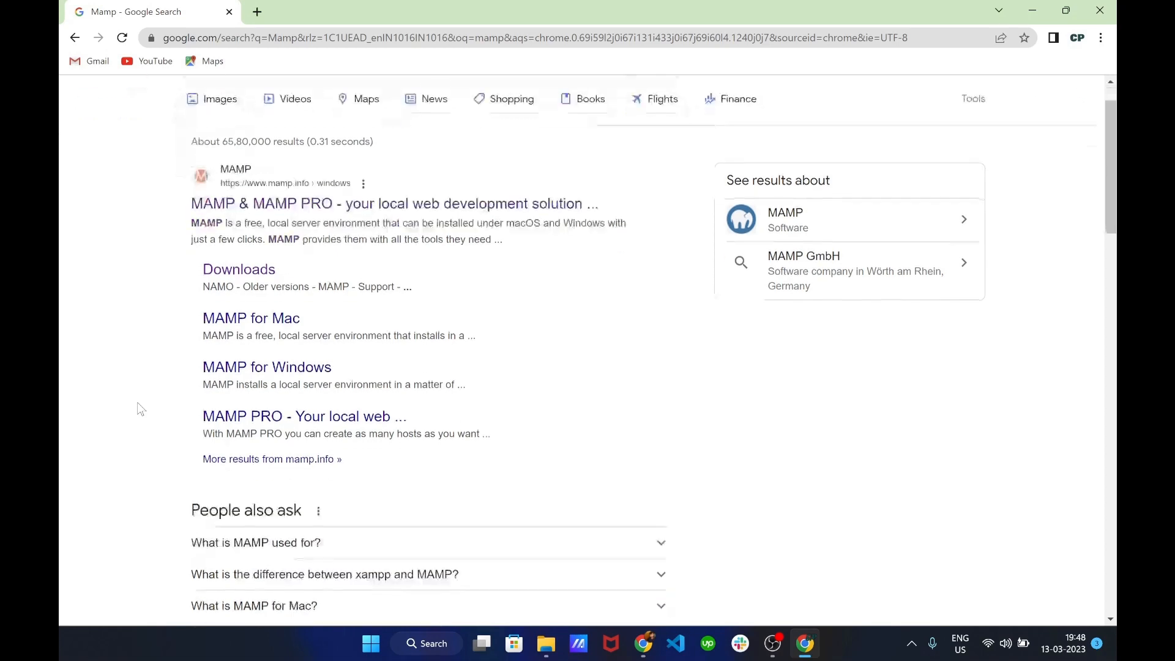
scroll(194, 353, "up", 1)
Download the MAMP & MAMP PRO 5.0.5 Windows installer from mamp.info's Downloads page, dismissing the NAMO popup
scroll(197, 428, "down", 1)
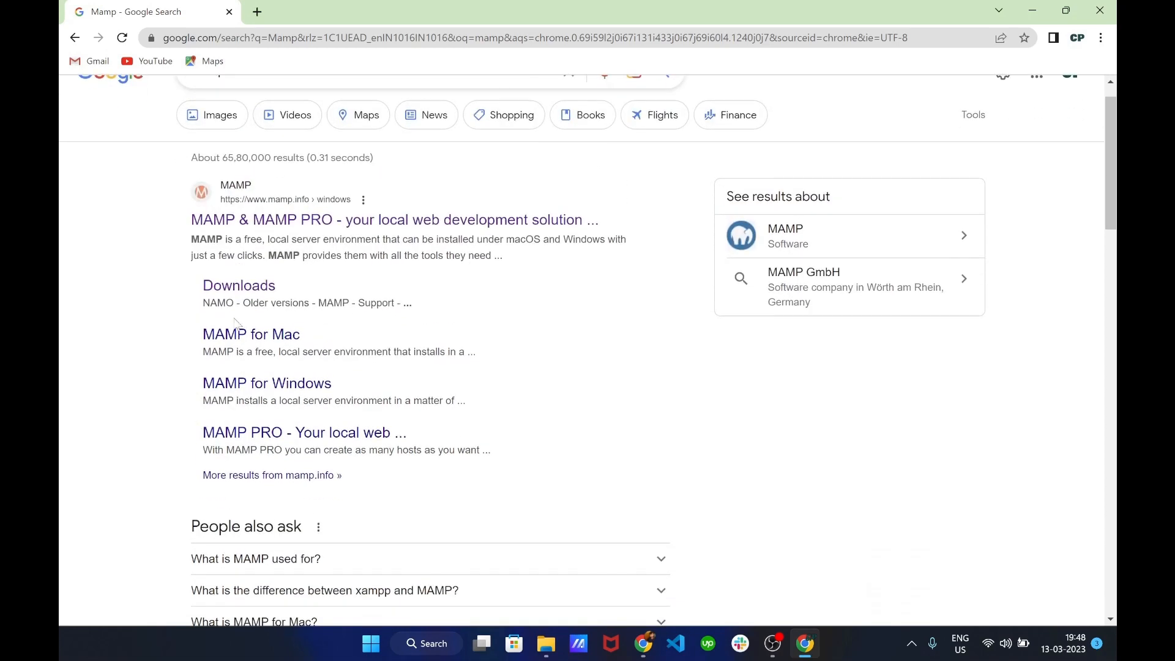
left_click(240, 286)
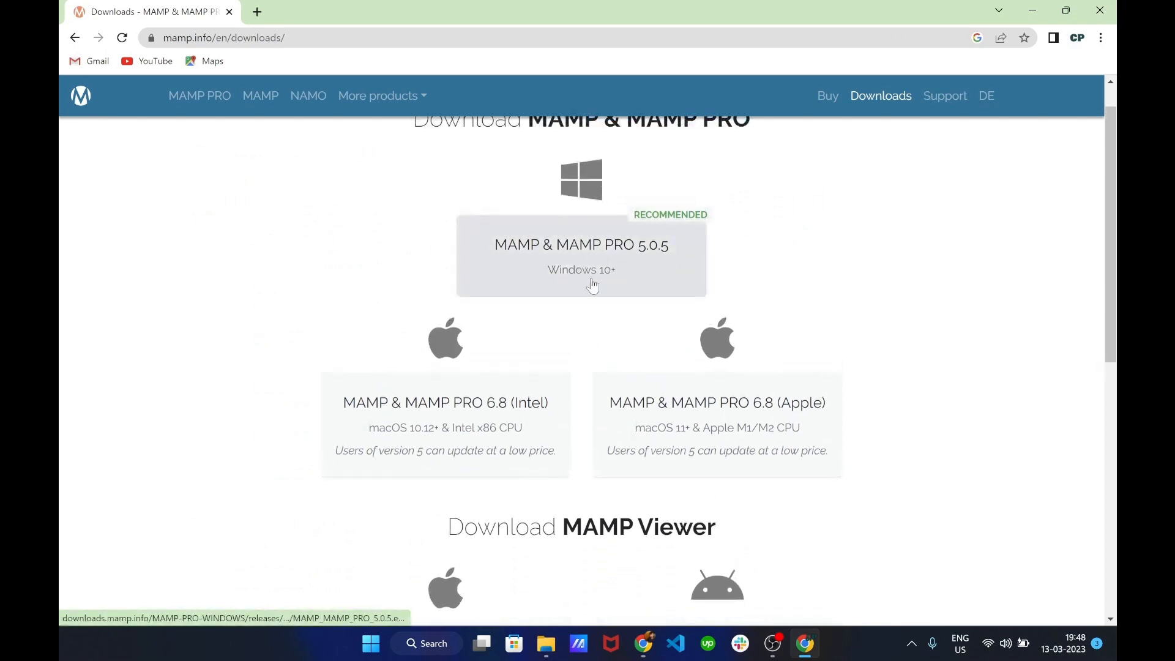
scroll(594, 273, "up", 1)
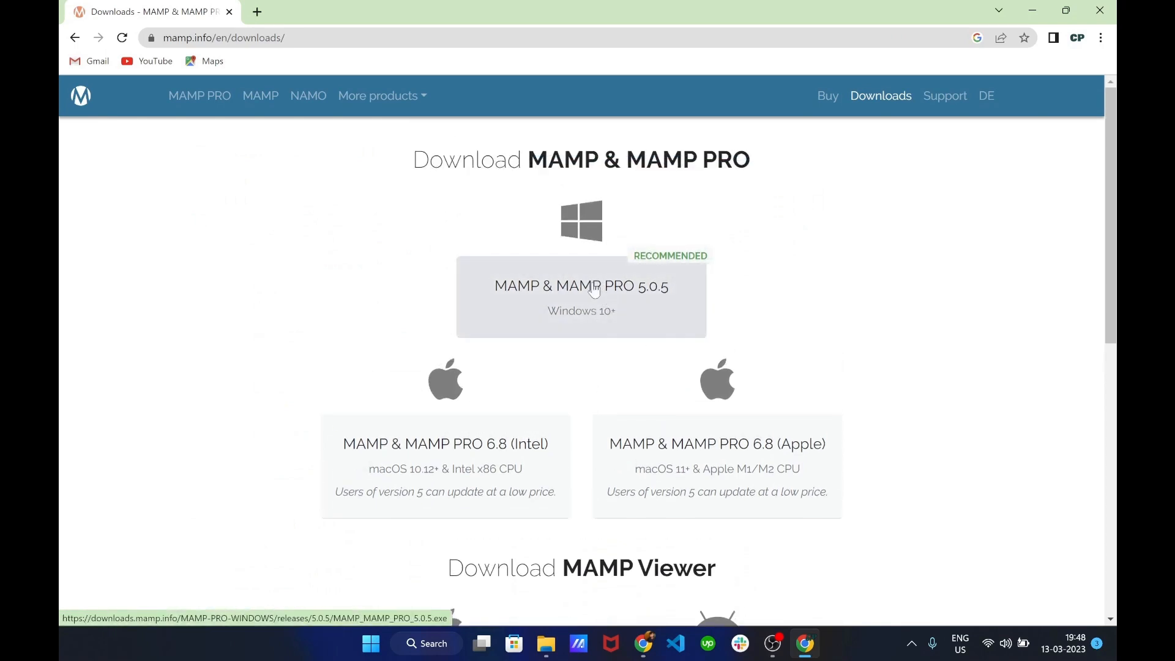
left_click(549, 310)
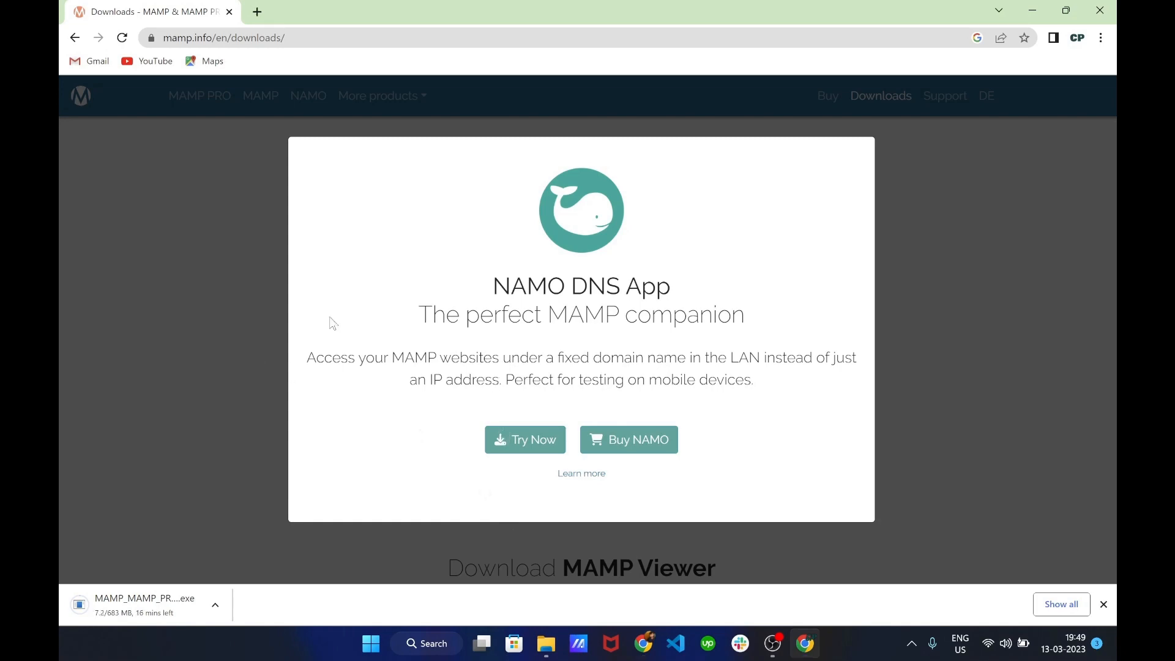
left_click(242, 297)
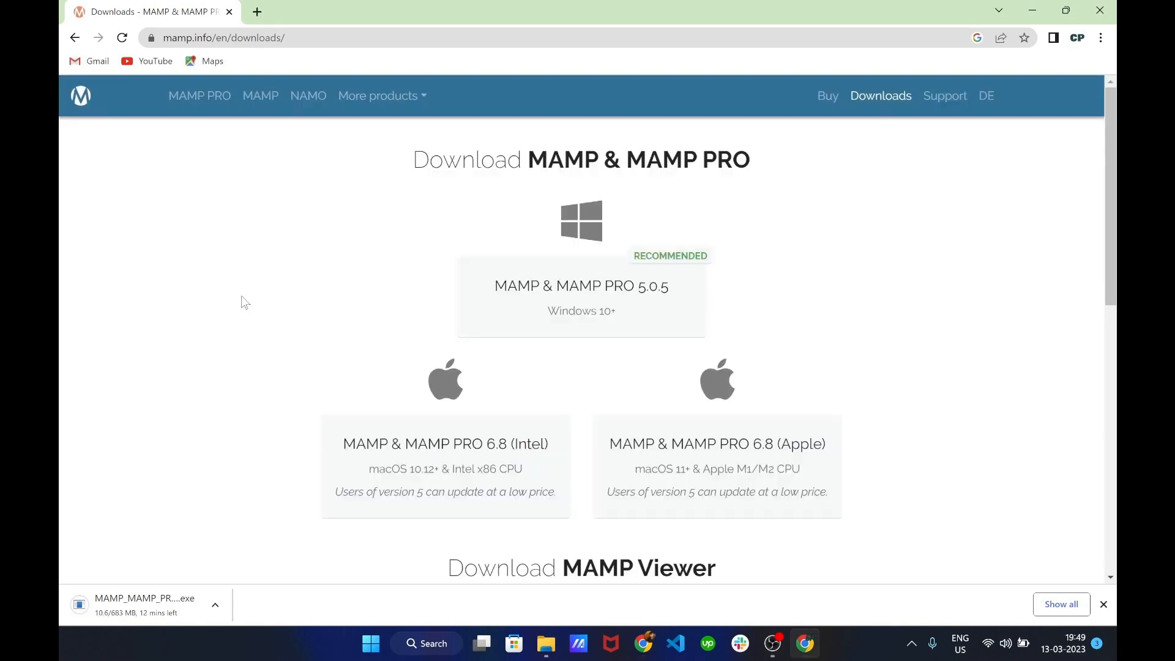
scroll(242, 297, "down", 3)
scroll(242, 297, "up", 3)
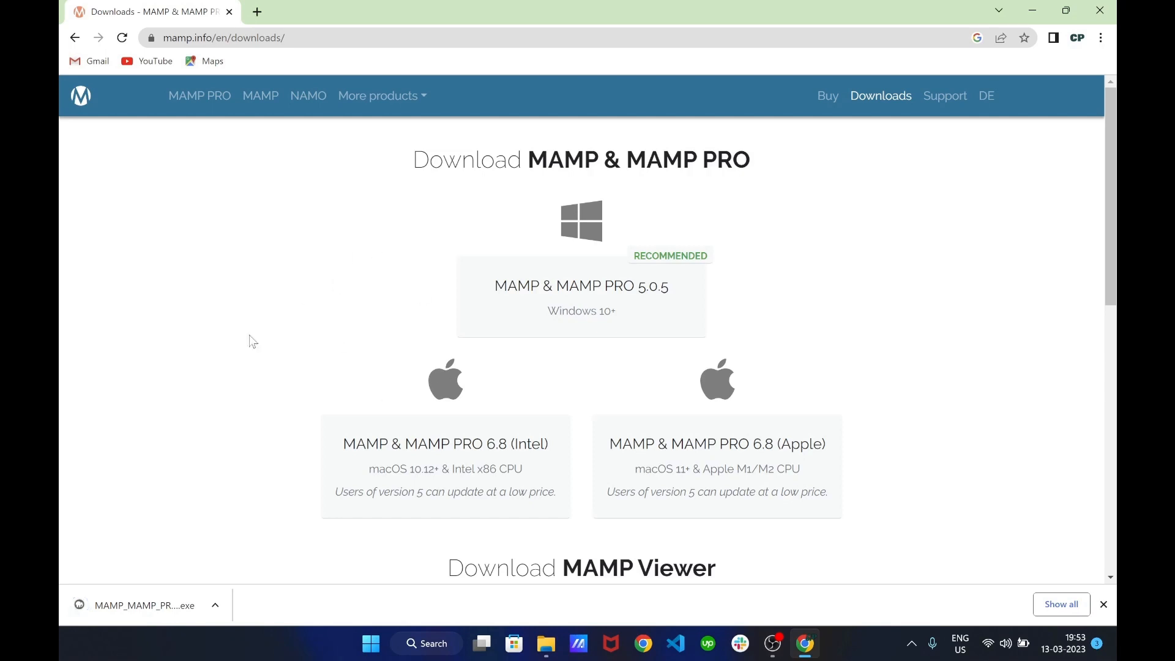
left_click(215, 604)
Install MAMP to C:\MAMP with the default start menu folder and a desktop icon, skipping MAMP PRO
left_click(261, 502)
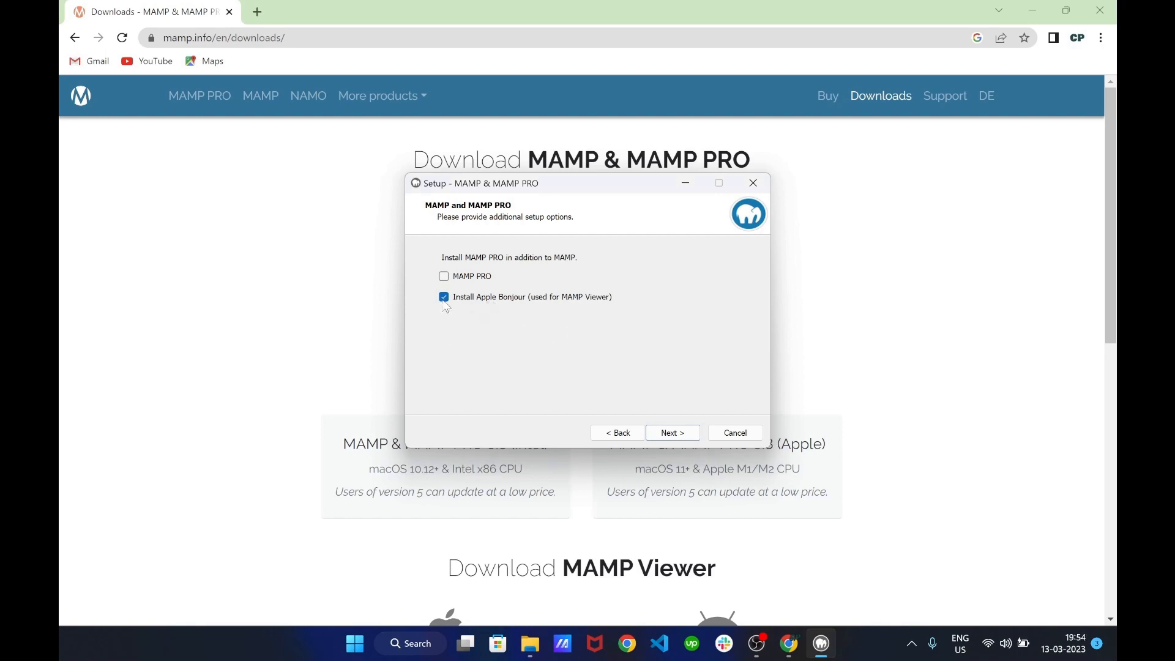
left_click(690, 438)
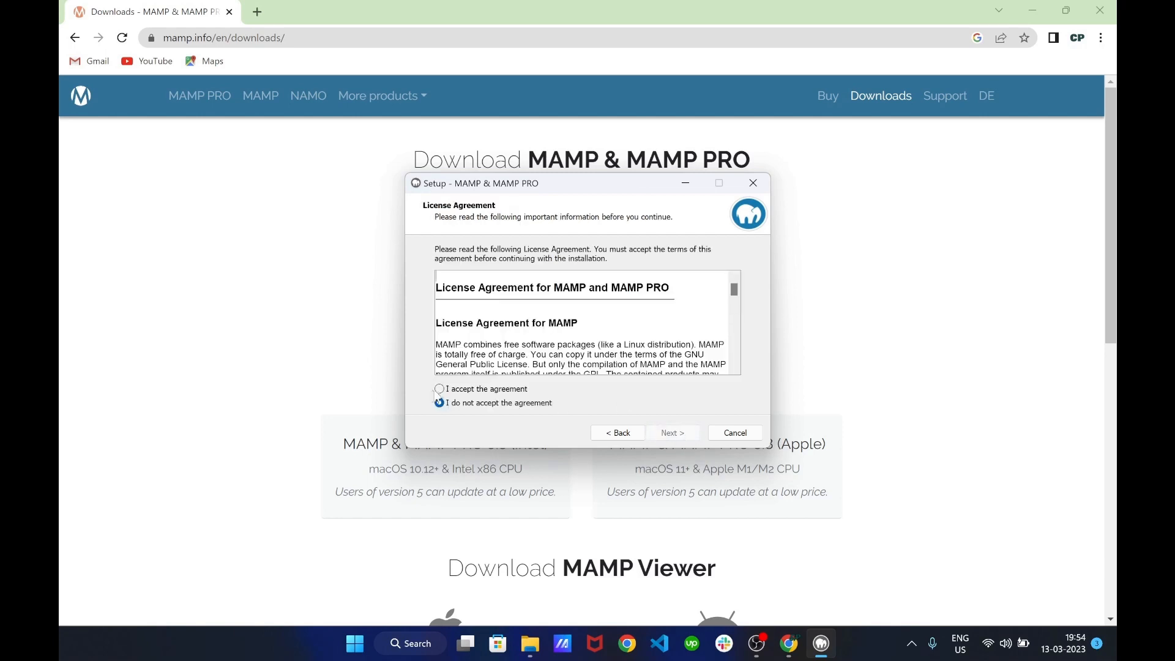
left_click(439, 390)
left_click(672, 434)
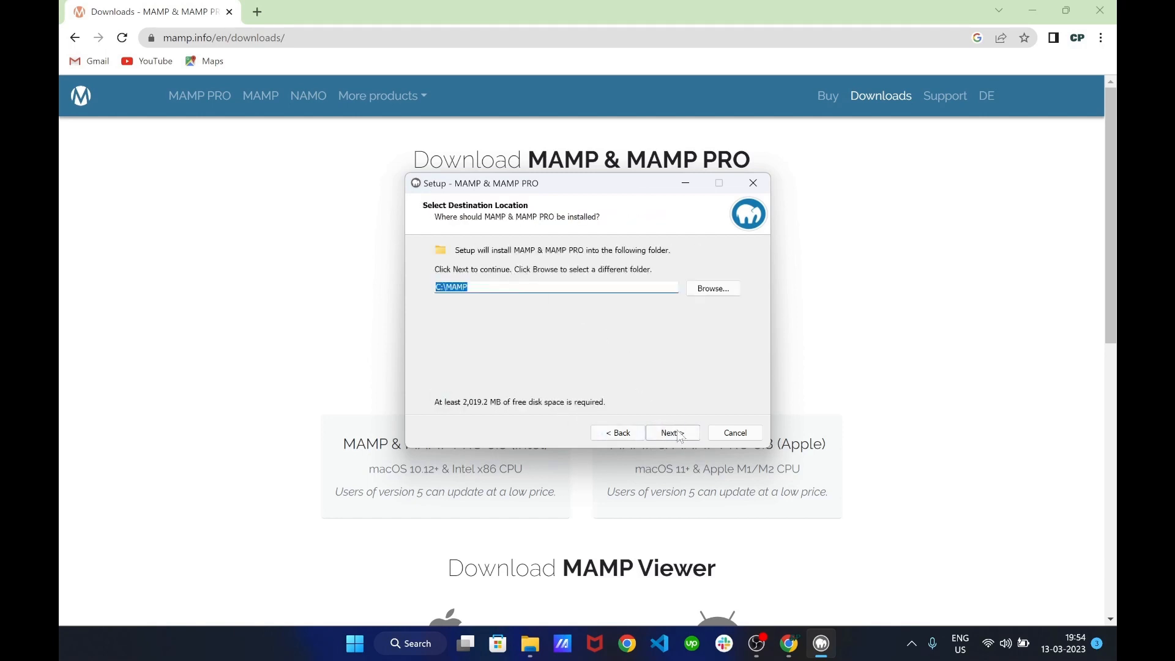
left_click(681, 437)
left_click(680, 439)
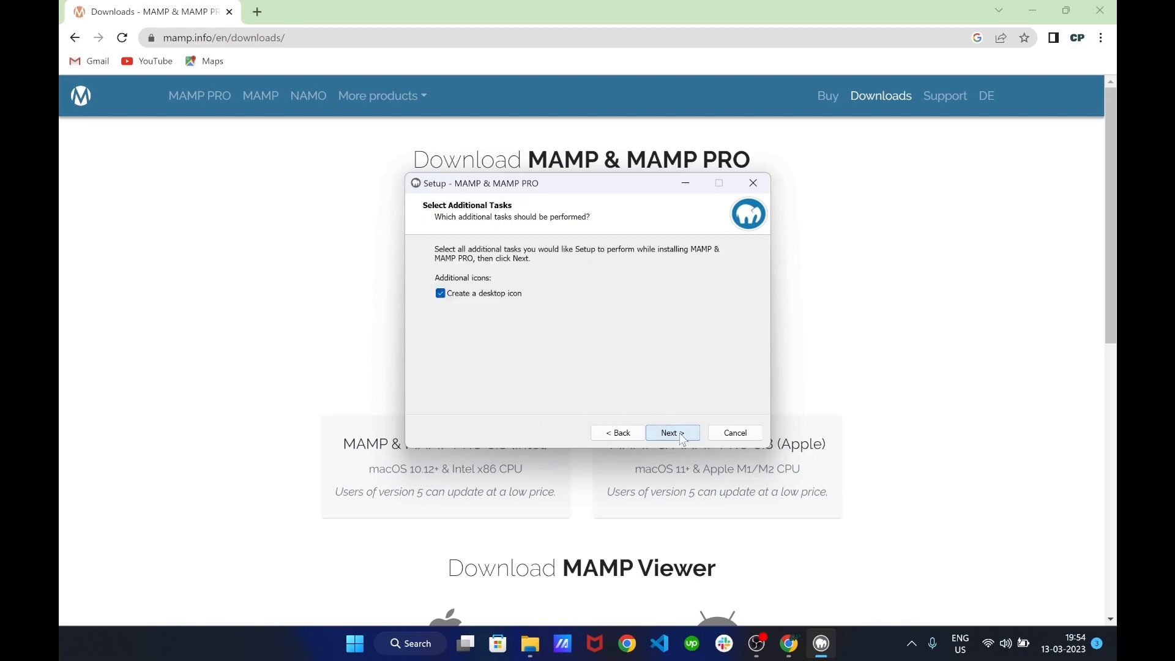
left_click(681, 438)
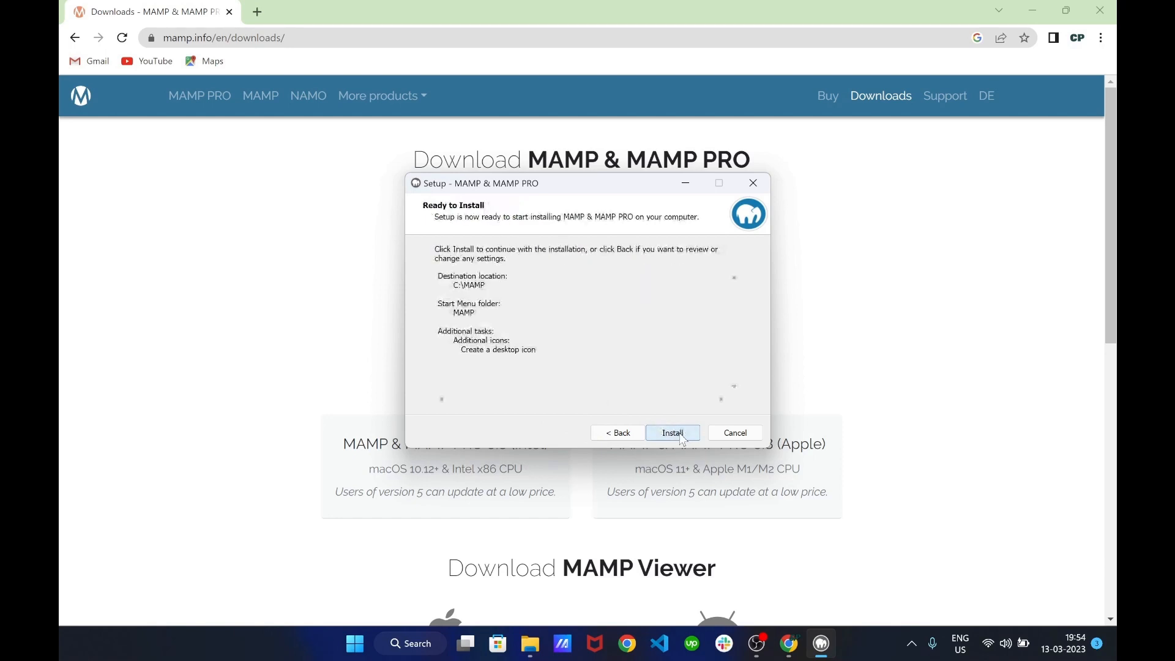
left_click(681, 438)
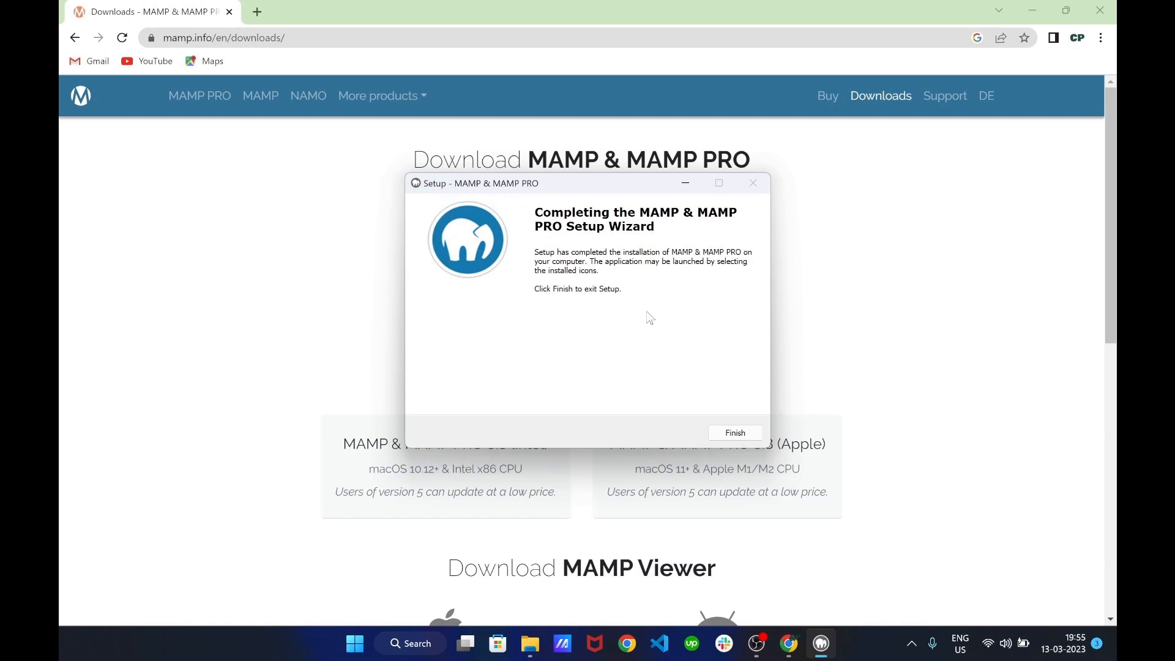
left_click(739, 437)
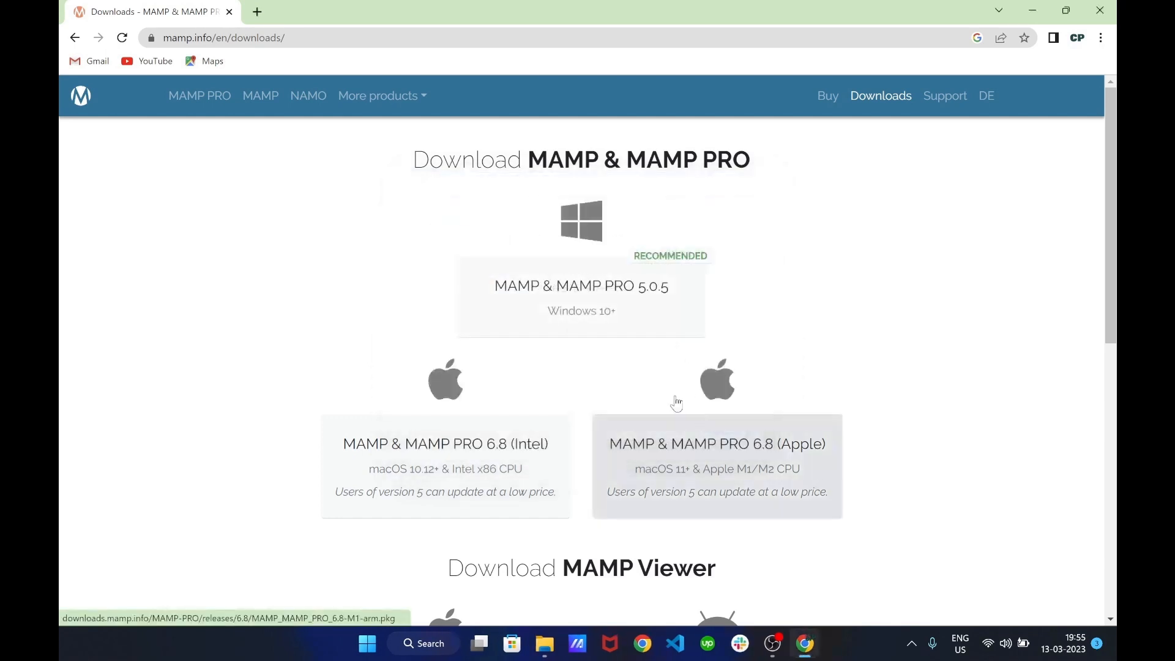
Launch MAMP from Windows search and move its control window to the screen centre
left_click(432, 644)
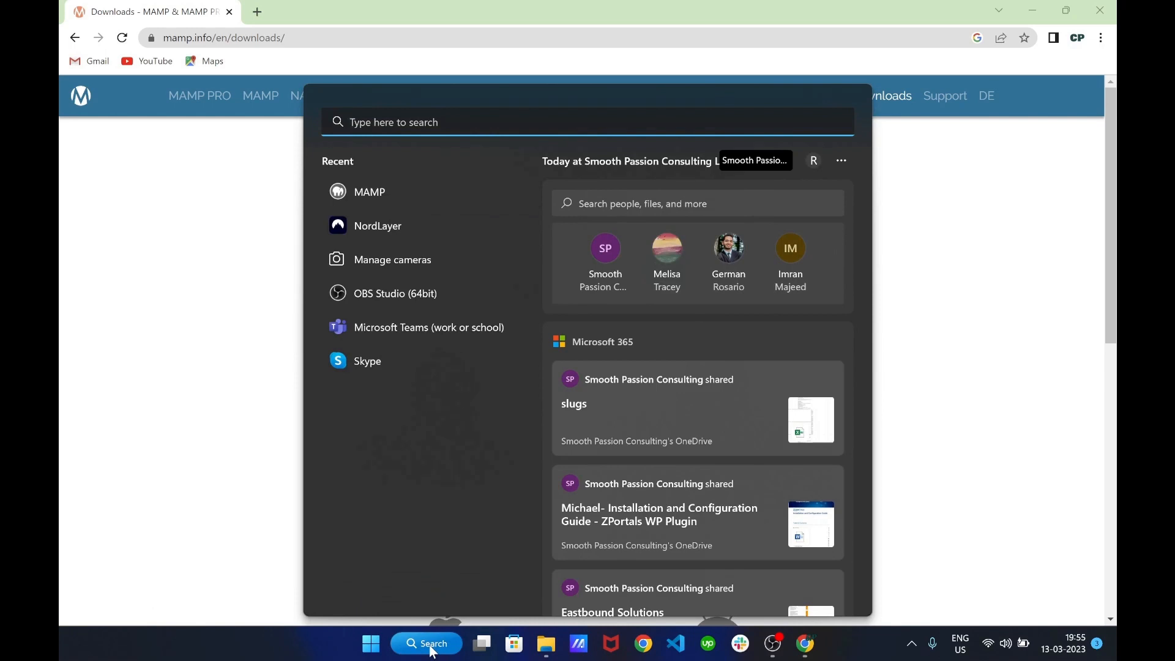
type("mamp")
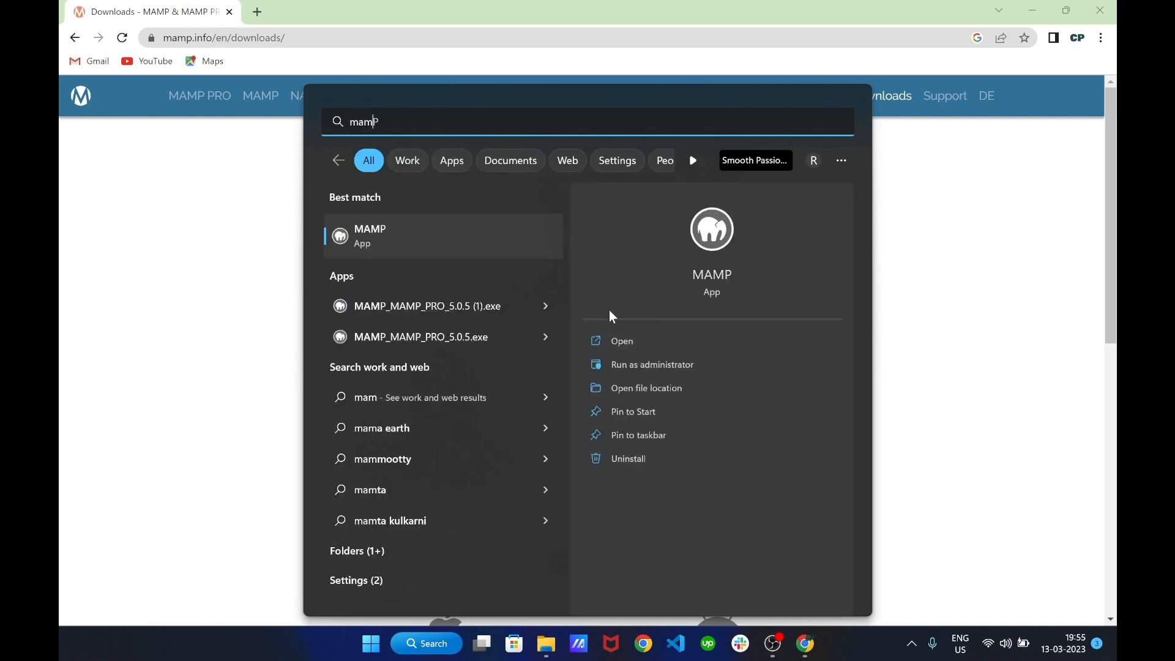
left_click(623, 340)
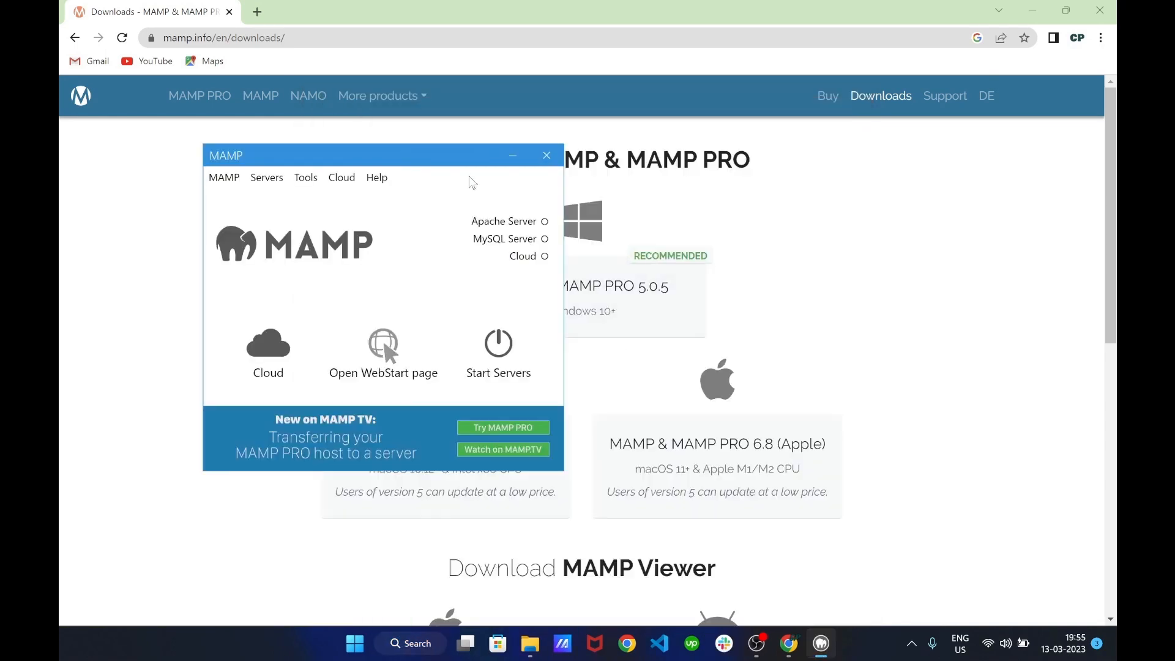
left_click_drag(446, 161, 681, 159)
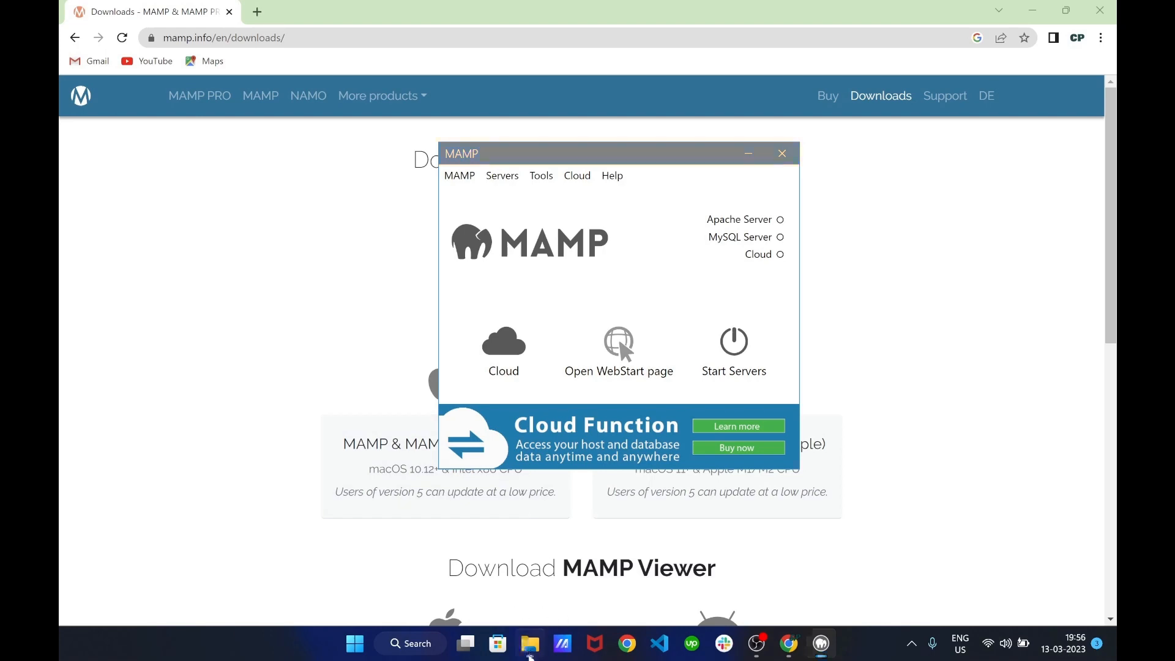
left_click(531, 643)
Browse to C:\MAMP\htdocs in File Explorer and select the index and MAMP-PRO-Logo files
left_click(137, 447)
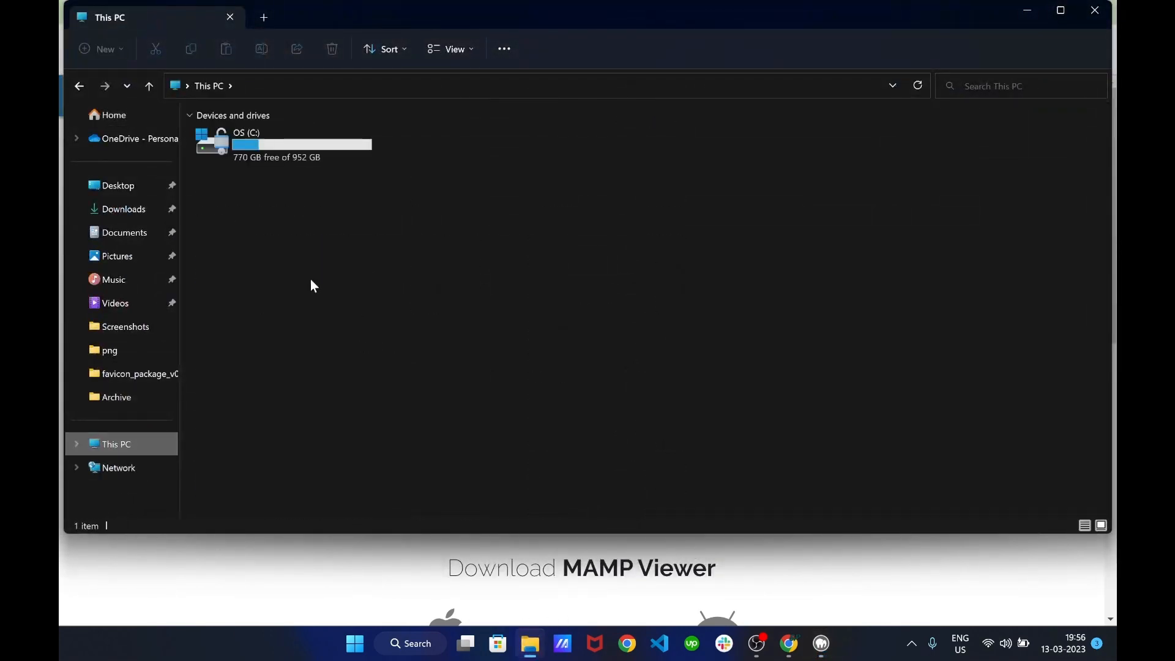
double_click(254, 152)
double_click(249, 159)
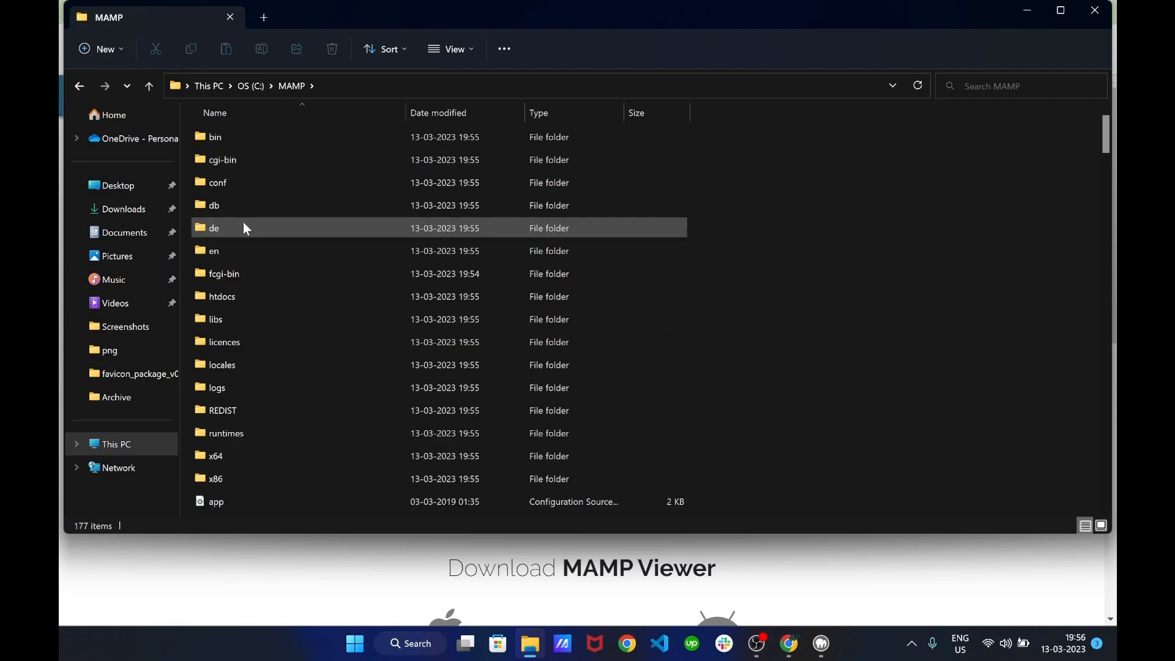
scroll(243, 222, "down", 8)
scroll(234, 329, "down", 4)
scroll(234, 328, "up", 10)
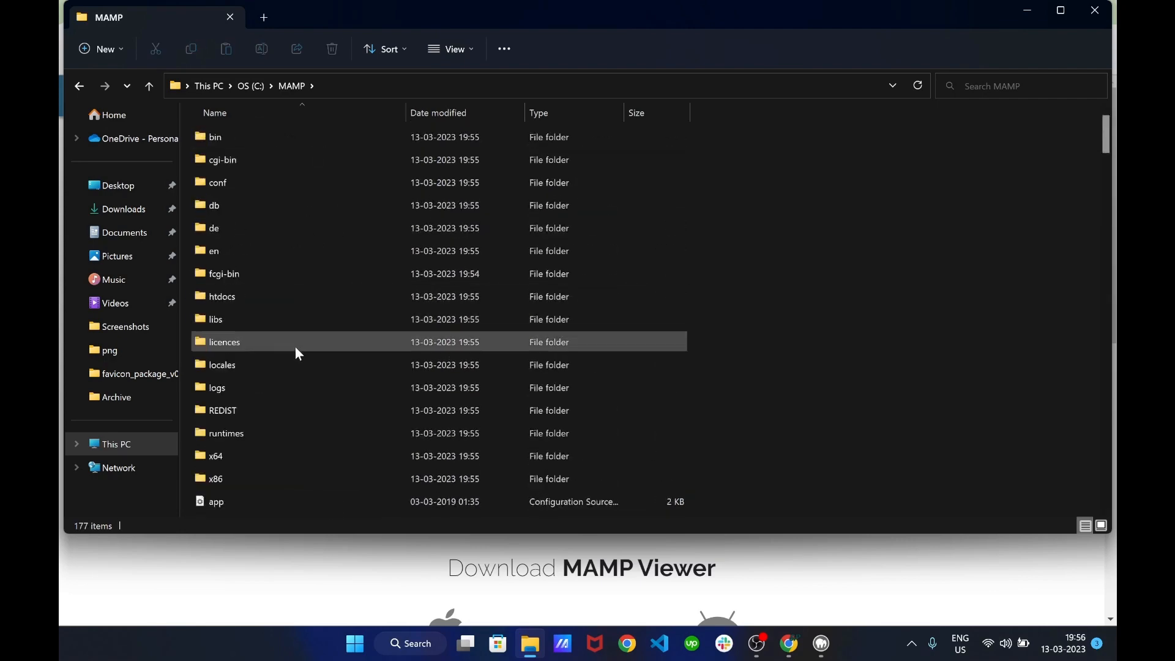
double_click(235, 298)
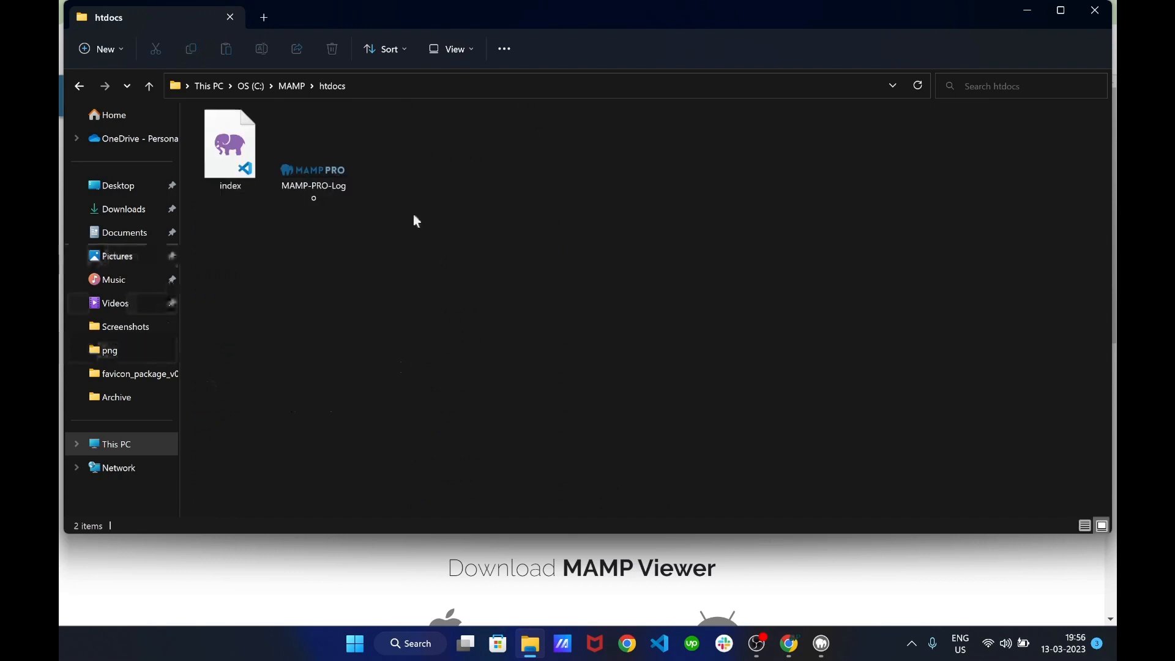
left_click(237, 163)
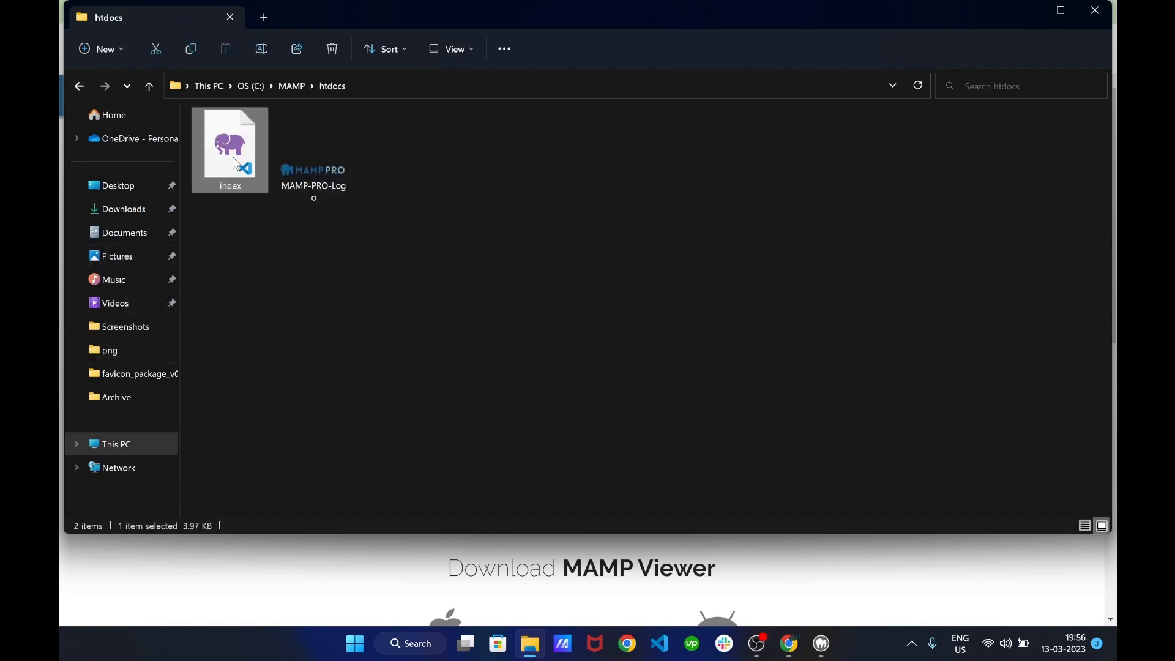
left_click(336, 182)
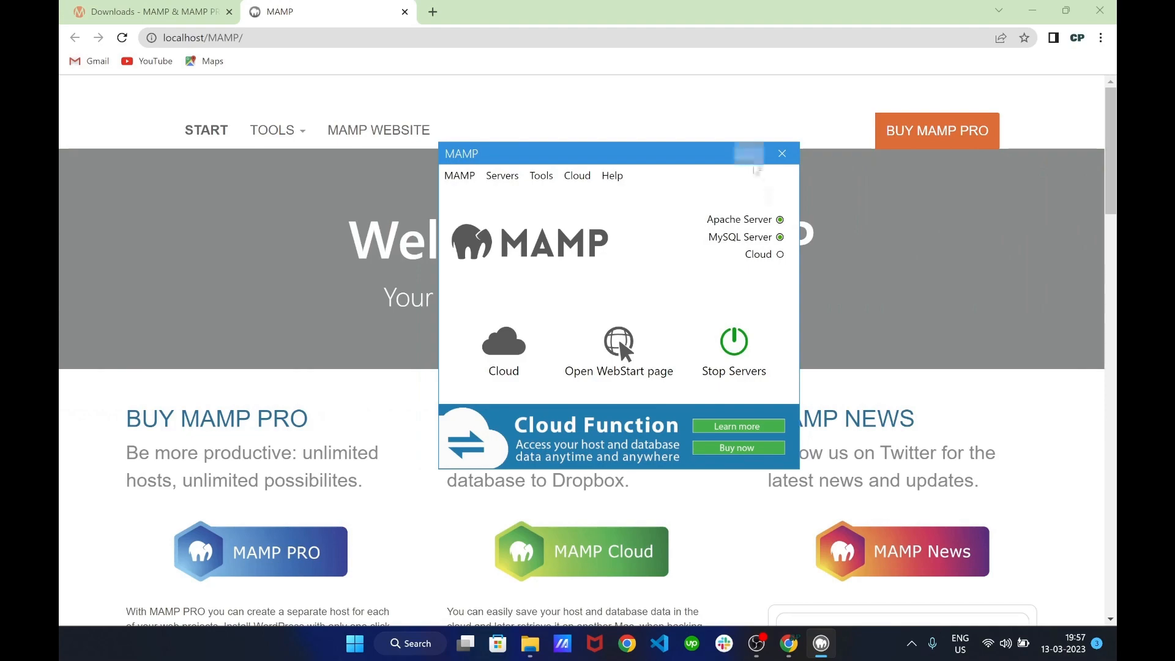
Minimize the MAMP window, then open and close the MAMP website tab
left_click(749, 154)
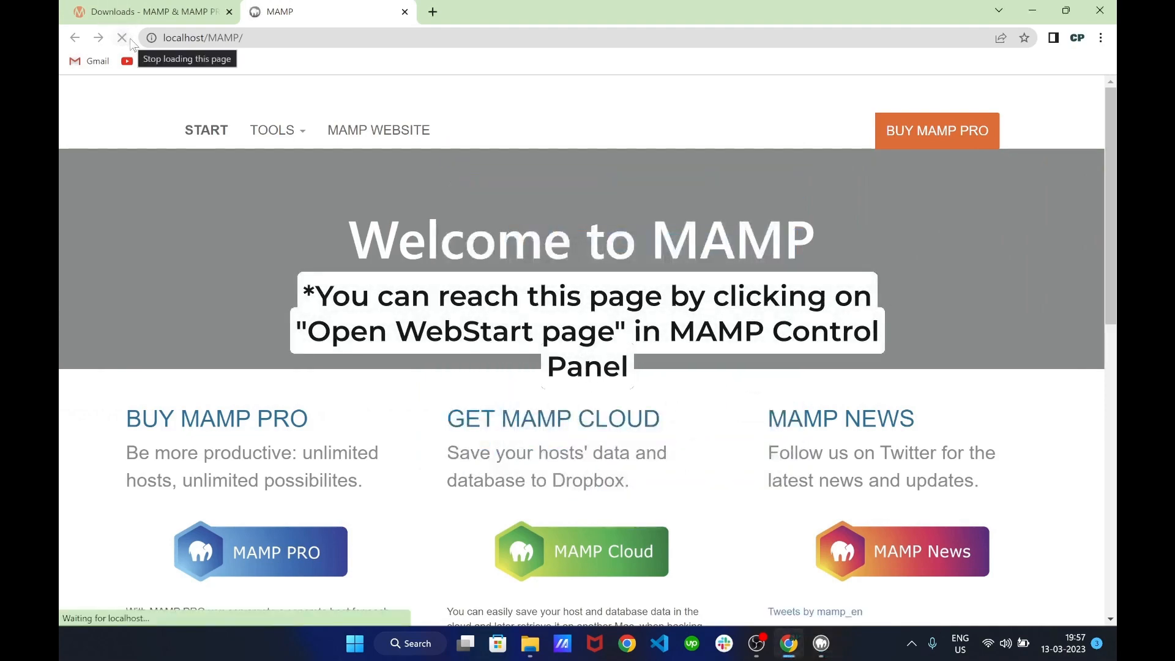
scroll(511, 243, "down", 4)
scroll(510, 243, "up", 4)
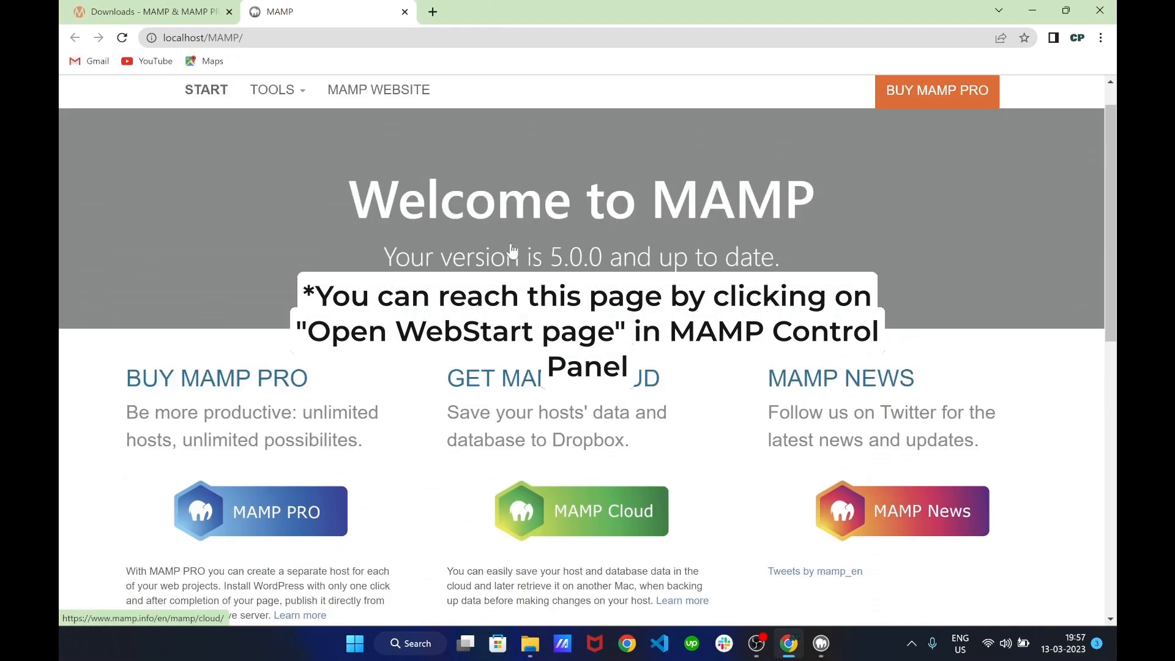
scroll(512, 244, "down", 7)
scroll(512, 244, "up", 7)
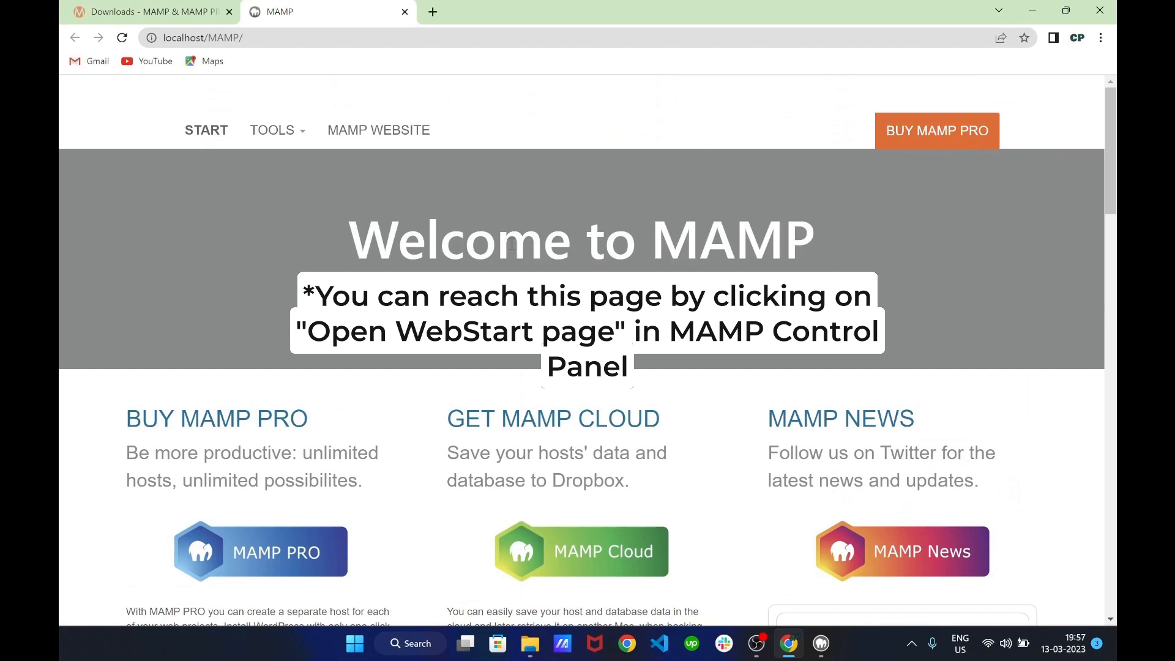
left_click(399, 132)
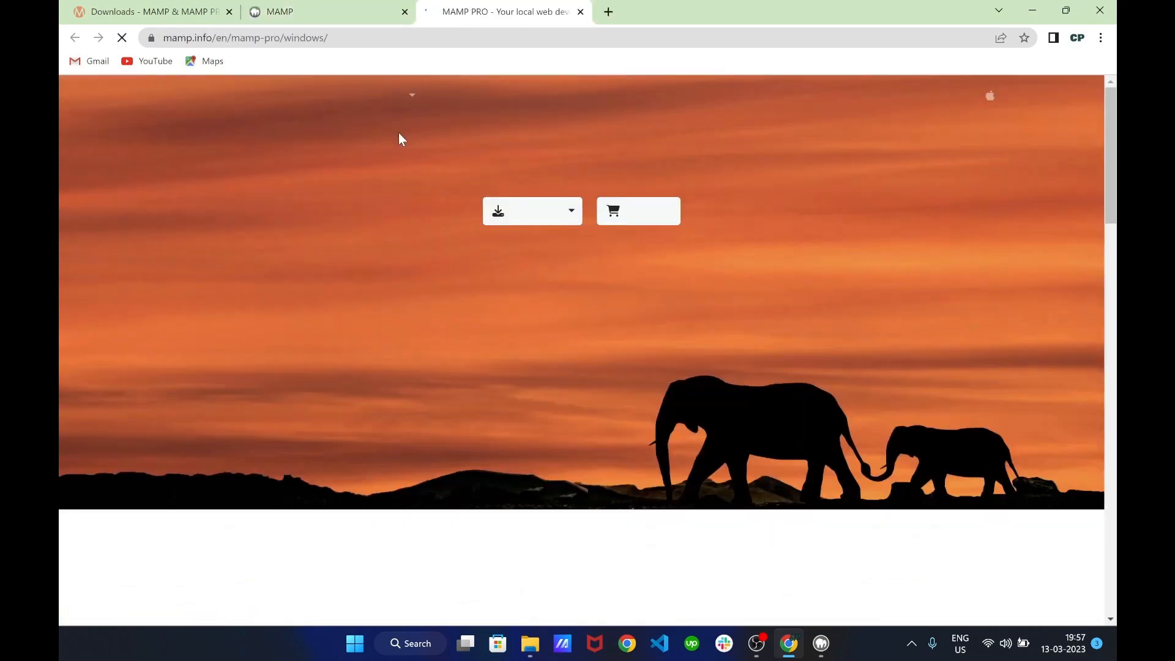
left_click(580, 12)
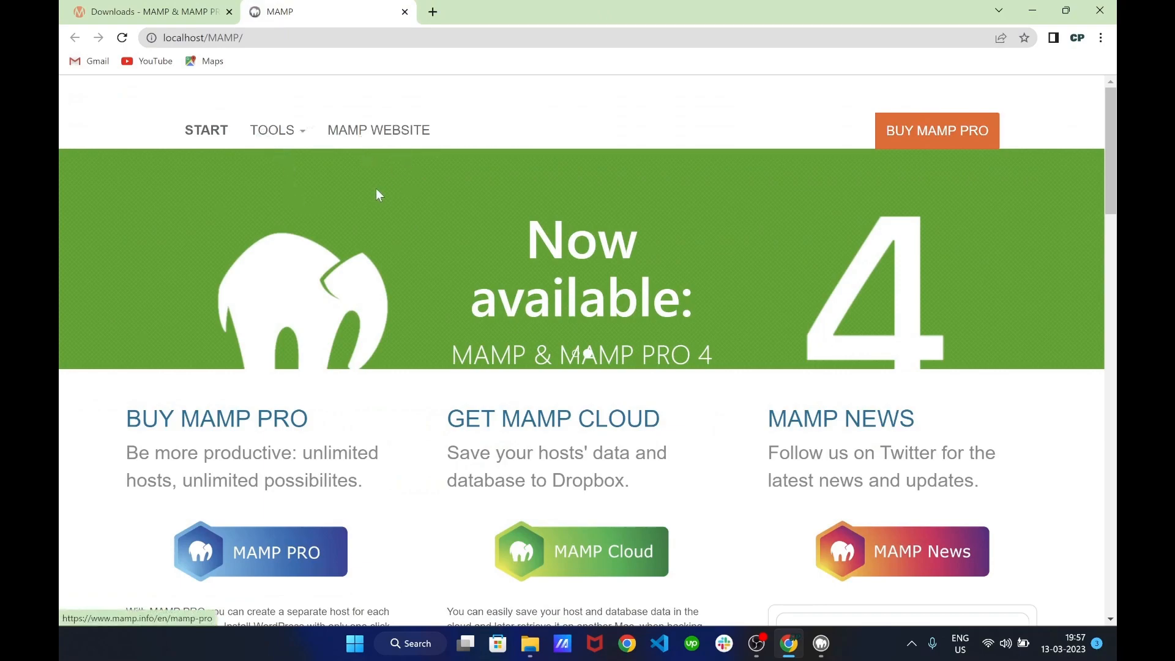
Select the localhost and root values in the start page's MySQL connection example
scroll(377, 201, "down", 10)
scroll(377, 206, "up", 10)
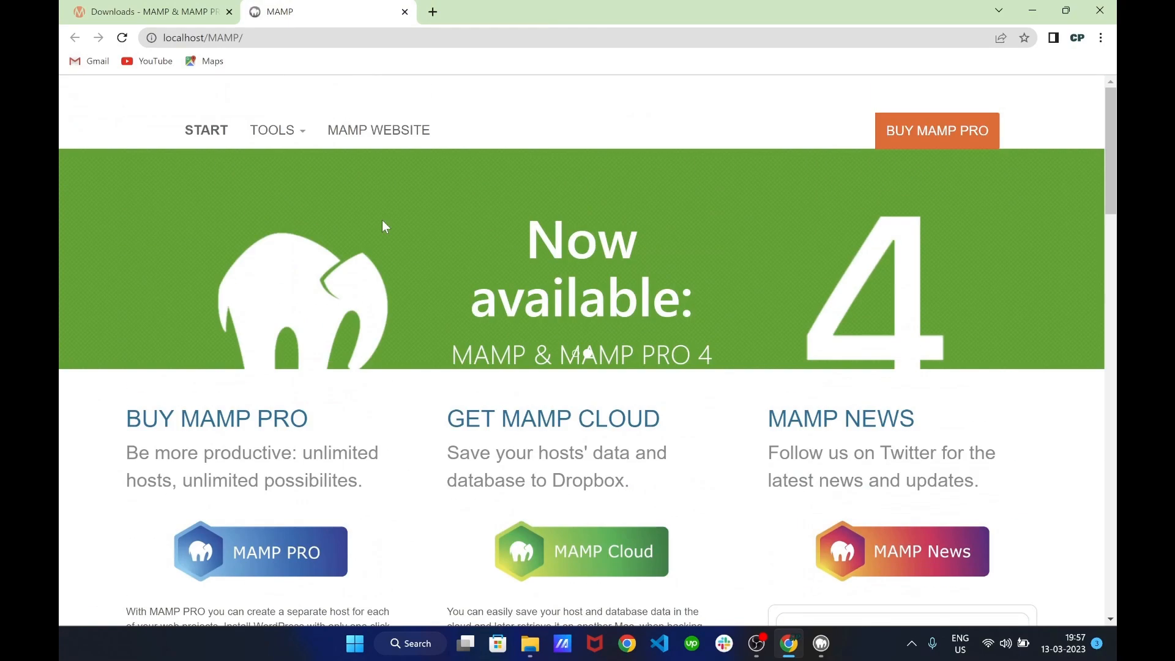
scroll(383, 227, "down", 10)
scroll(384, 227, "up", 3)
scroll(384, 226, "down", 1)
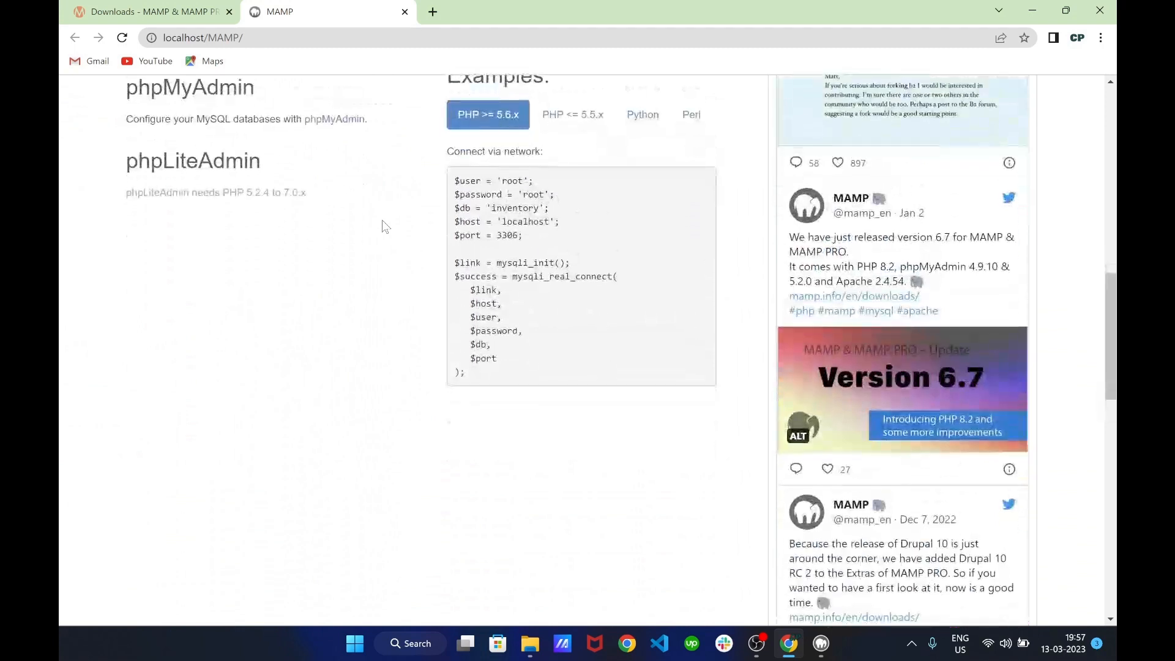
double_click(526, 219)
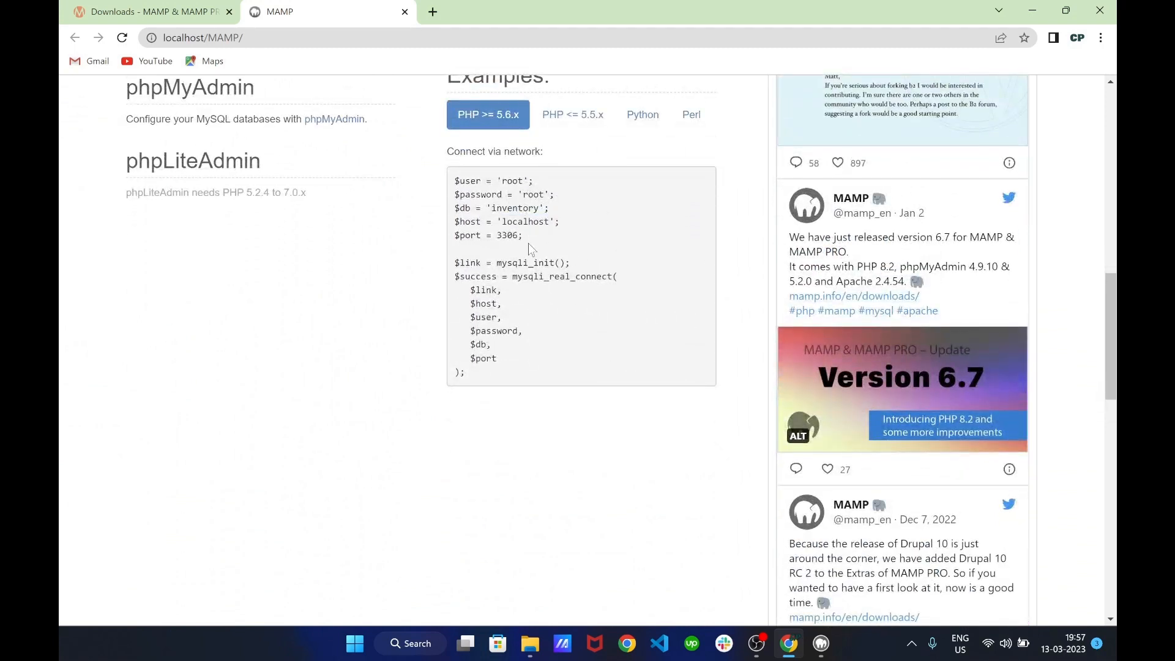
double_click(512, 180)
left_click(544, 196)
double_click(544, 195)
left_click(544, 196)
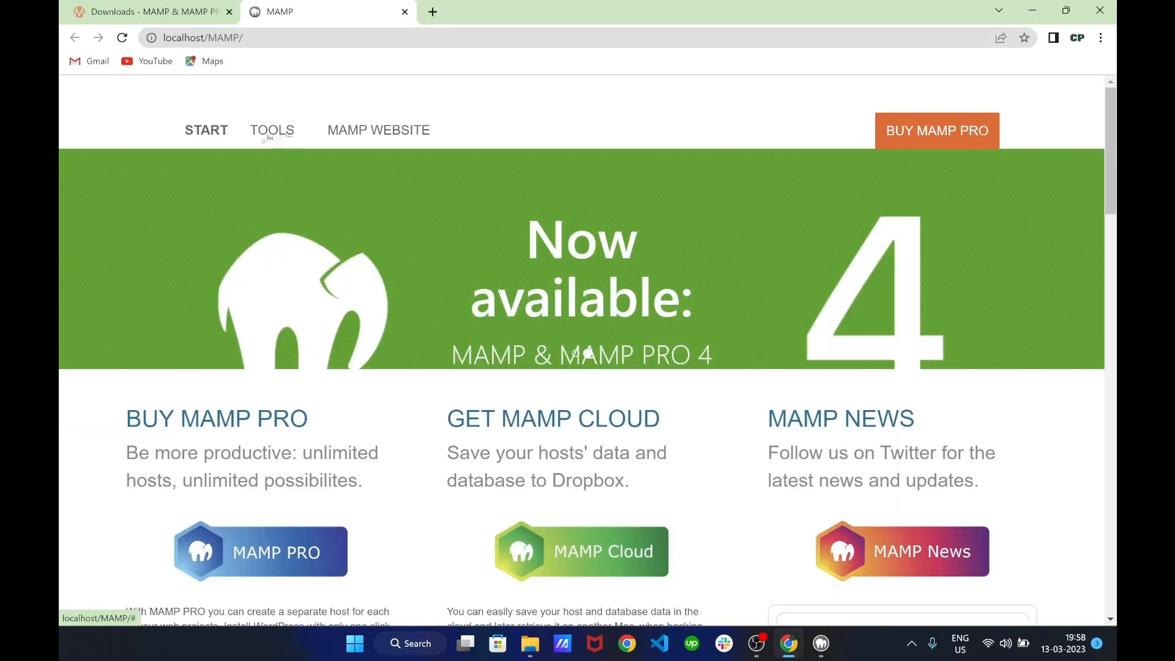
Create an empty test_db database in phpMyAdmin, then return to the MAMP start page tab
left_click(267, 136)
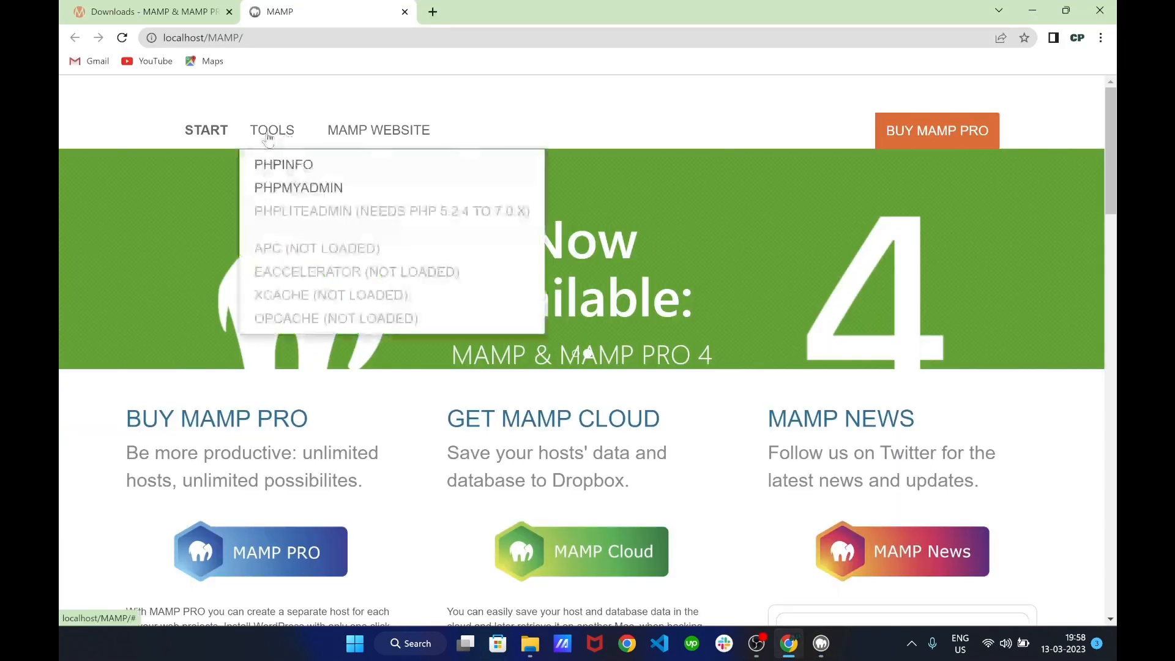
left_click(290, 189)
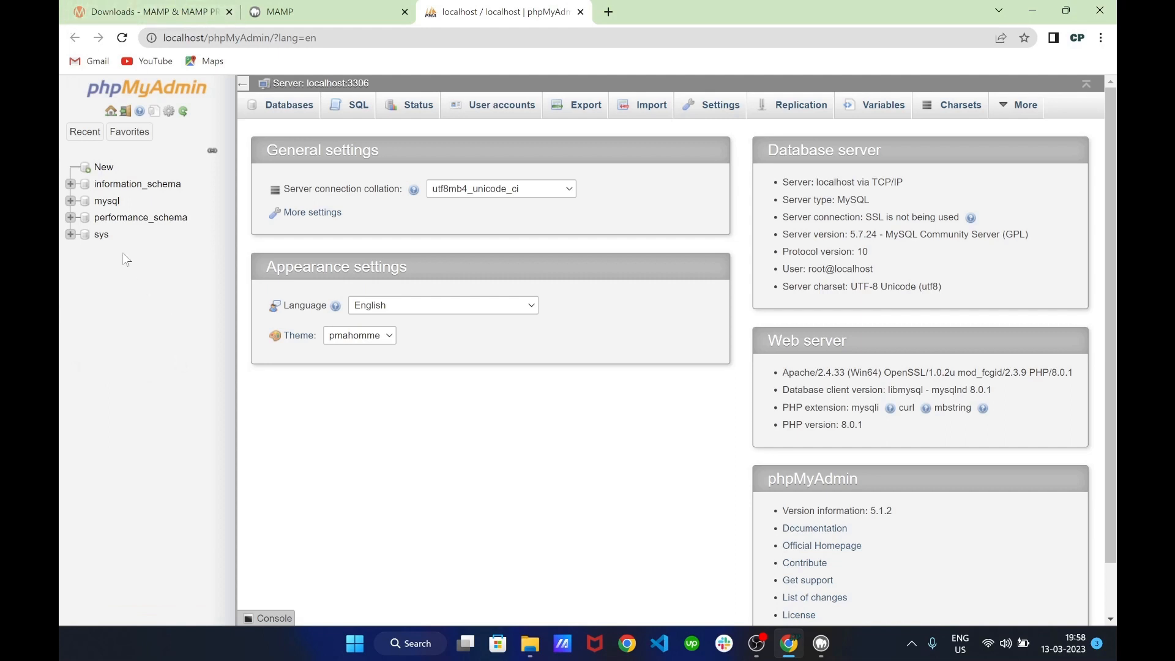
left_click(104, 170)
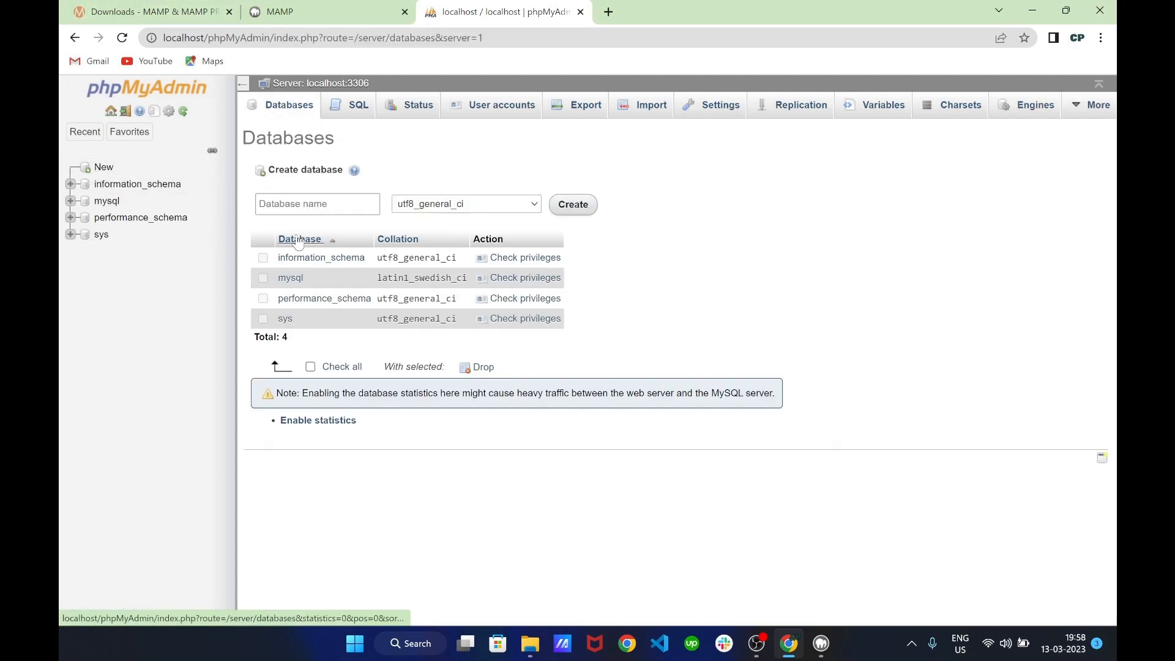
left_click(296, 203)
left_click(327, 238)
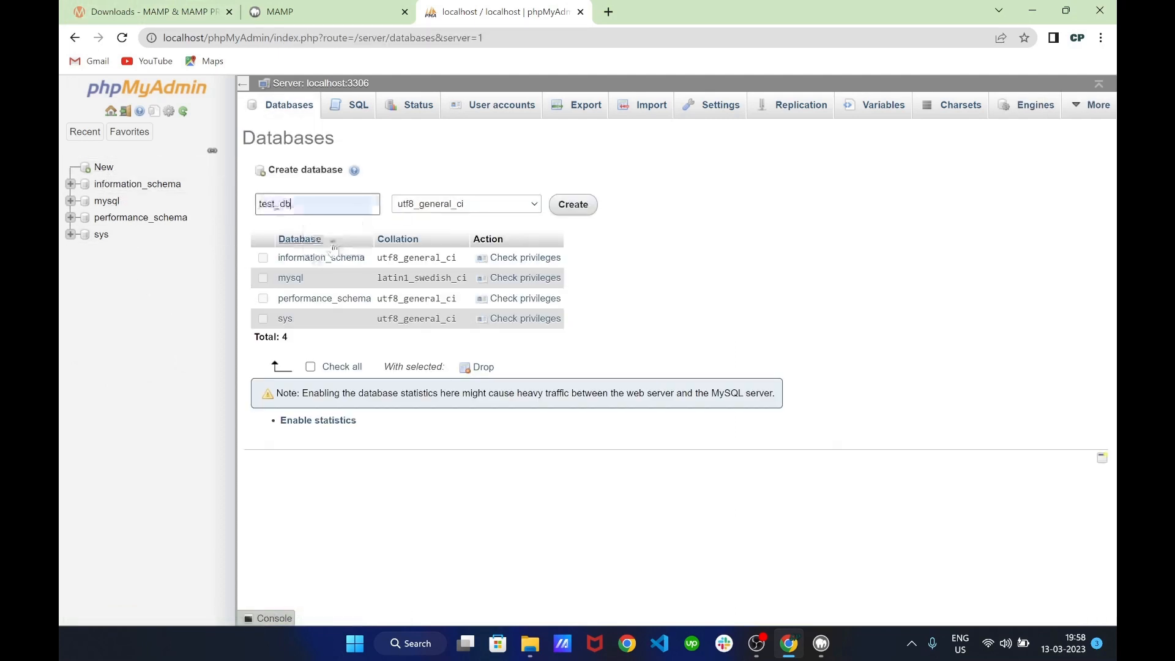
left_click(586, 210)
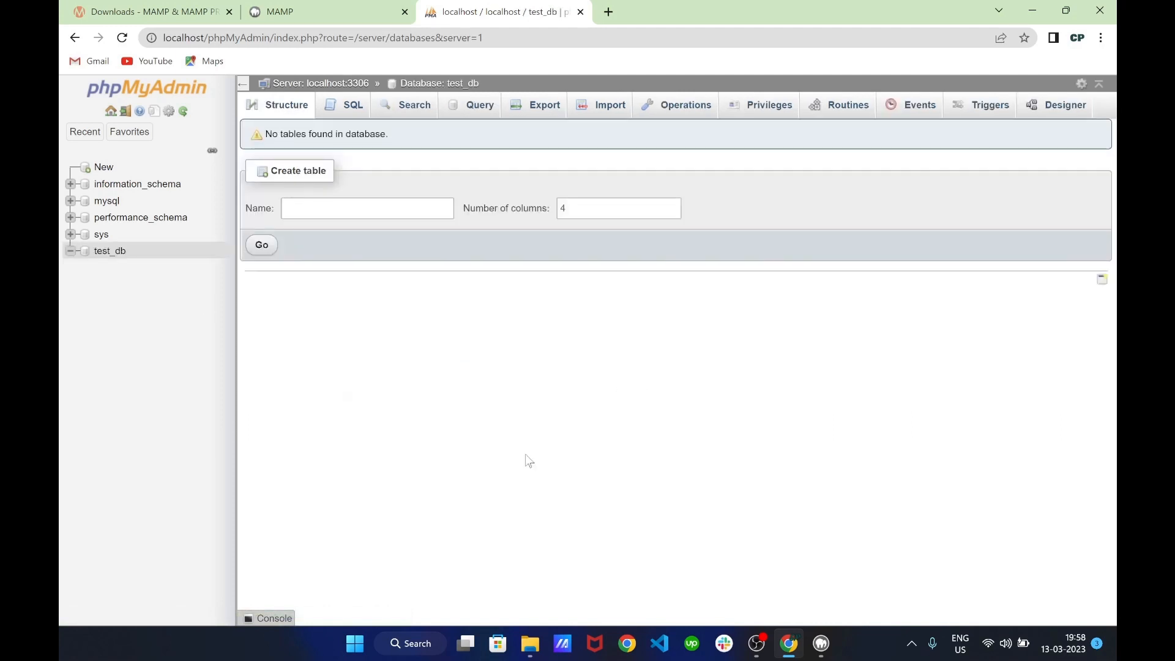
left_click(325, 9)
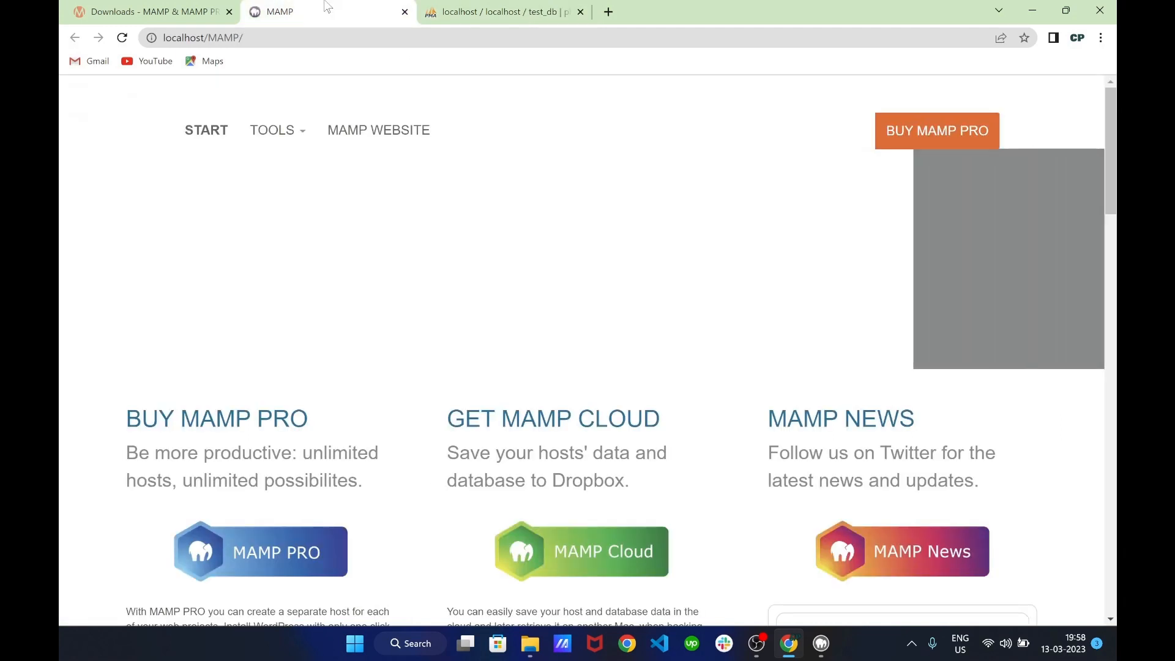
Take the wordpress-6.1.1 (2) zip from Downloads and delete the index and MAMP-PRO-Logo files in htdocs
left_click(211, 131)
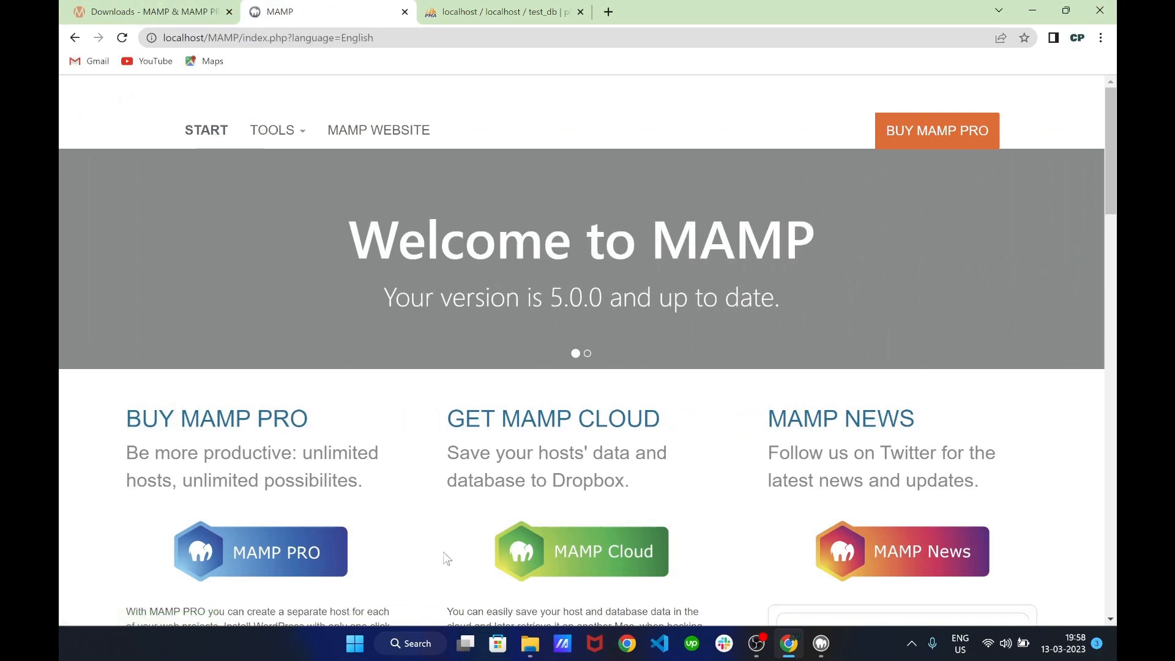
left_click(530, 644)
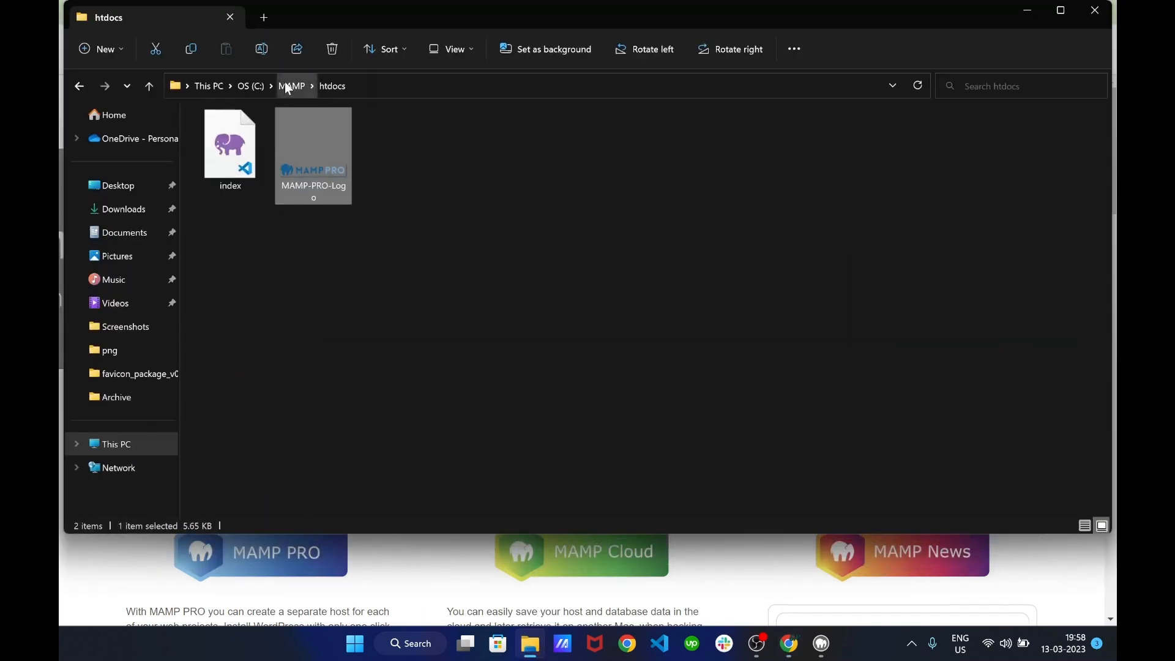
left_click(131, 209)
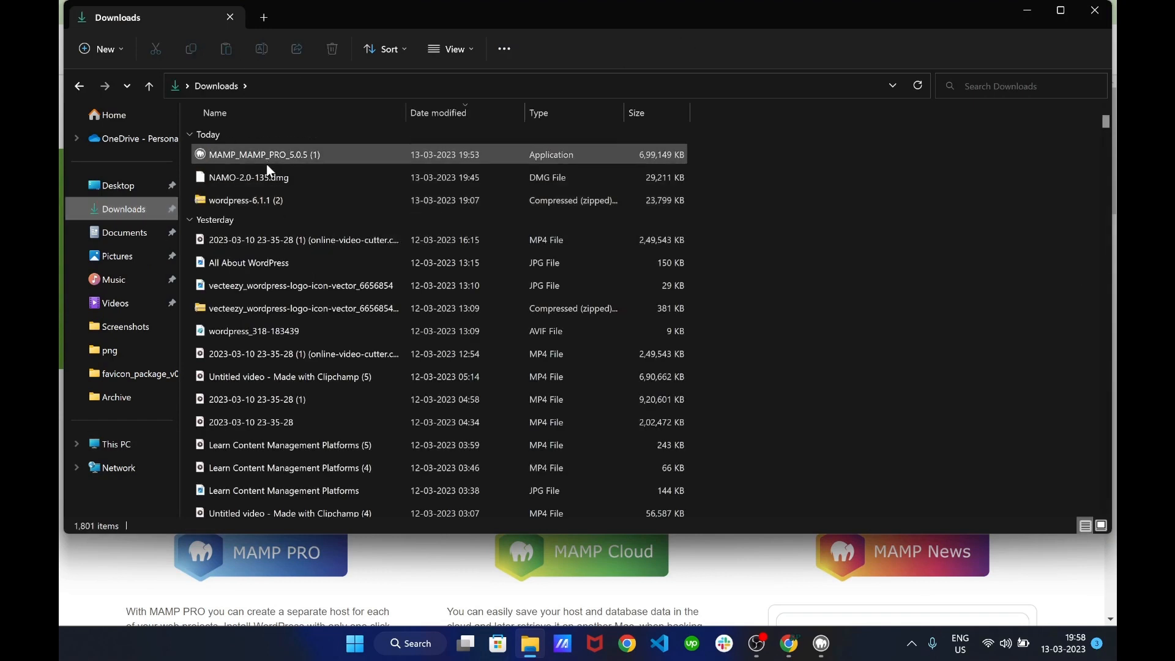
left_click(294, 200)
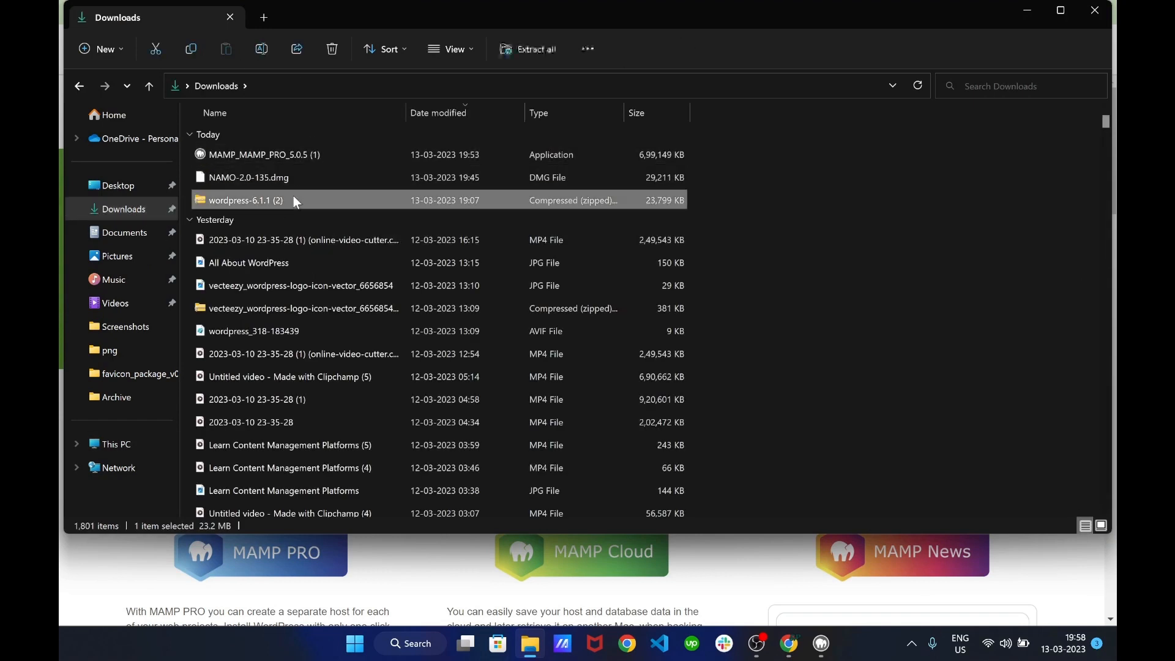
left_click(79, 86)
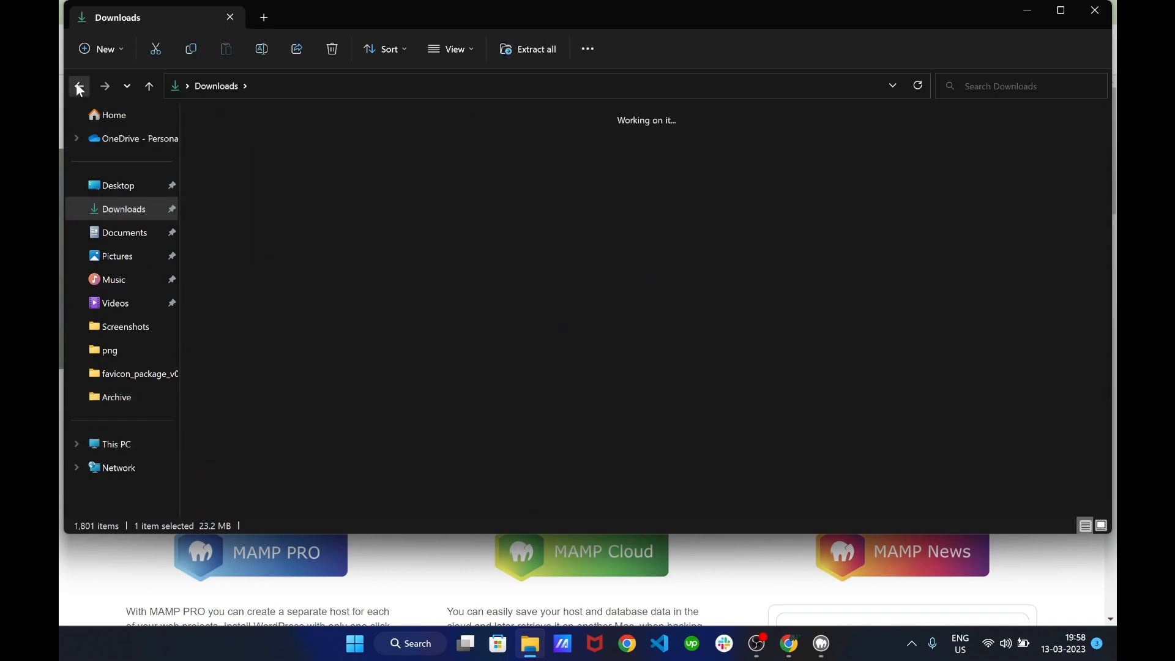
left_click(398, 271)
left_click_drag(420, 288, 211, 152)
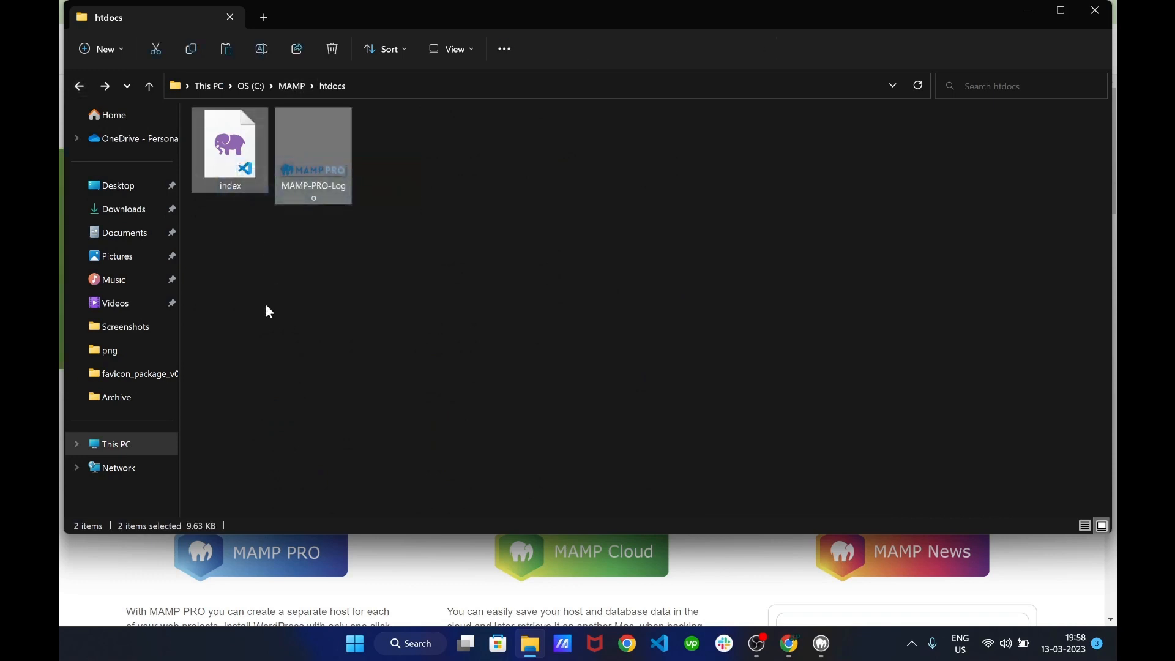
key("Delete")
Paste the WordPress zip into C:\MAMP\htdocs and Extract All there
key("ctrl+v")
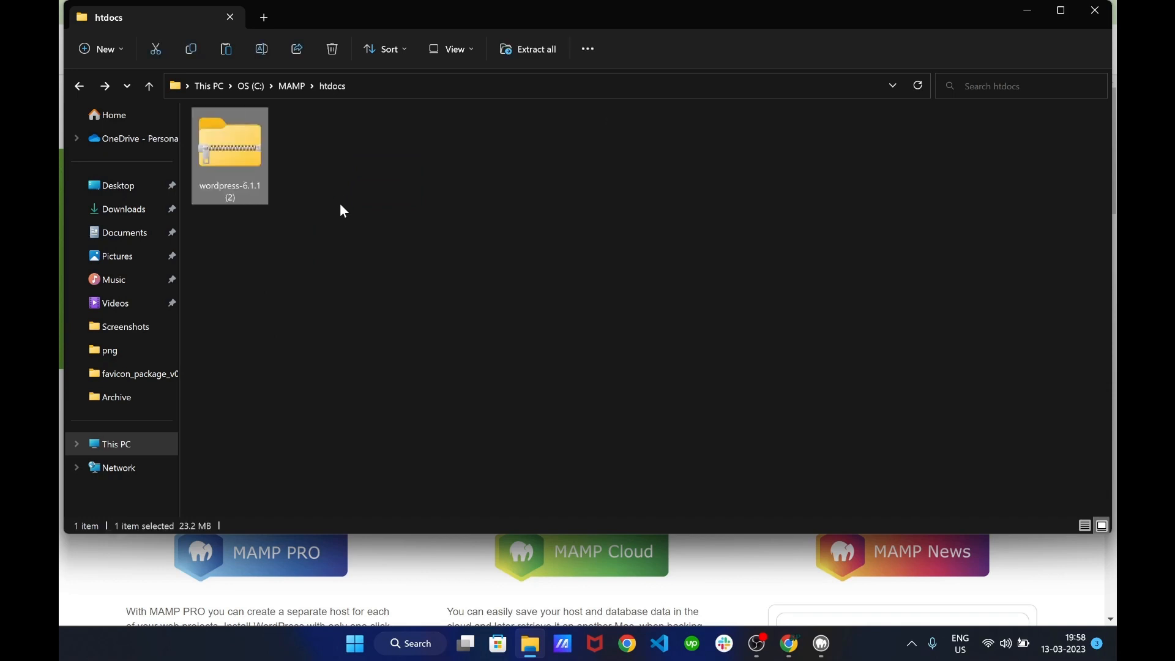
left_click(329, 211)
right_click(222, 145)
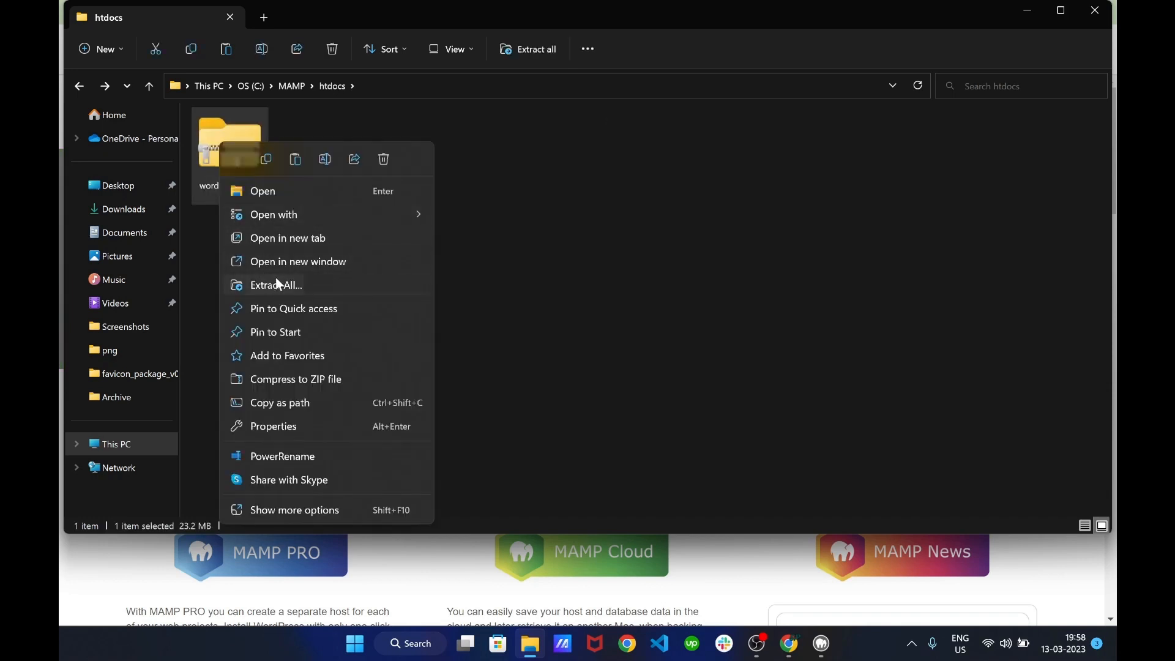
left_click(277, 284)
left_click(704, 468)
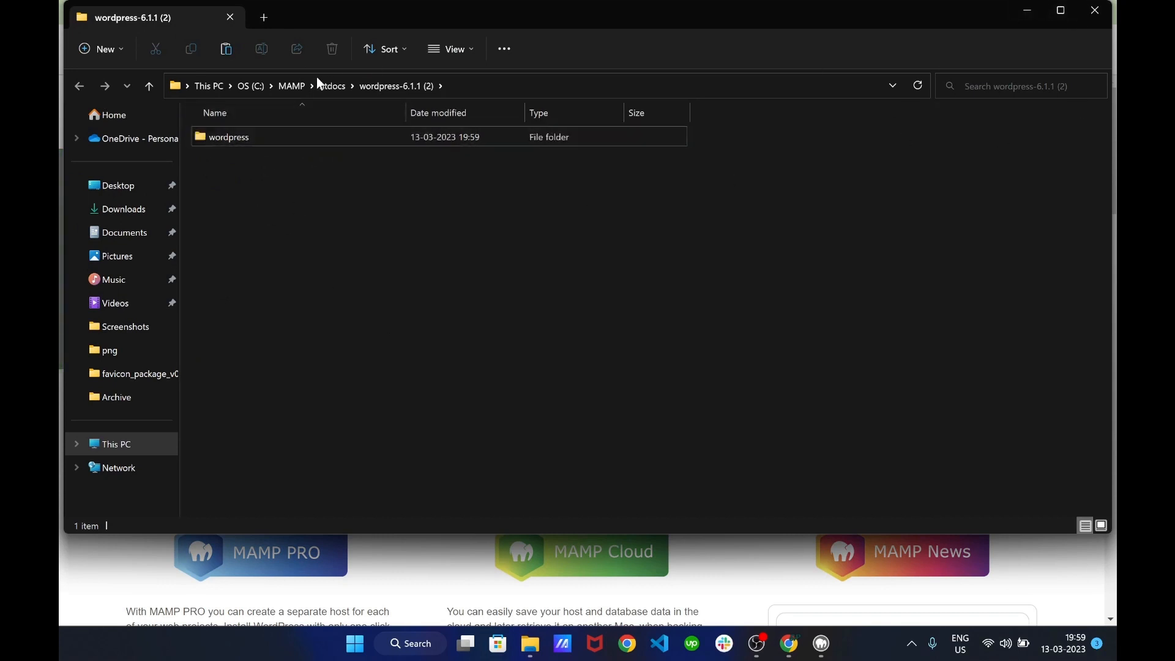
Delete the leftover WordPress zip from htdocs and close the Explorer windows
left_click(335, 97)
left_click(368, 245)
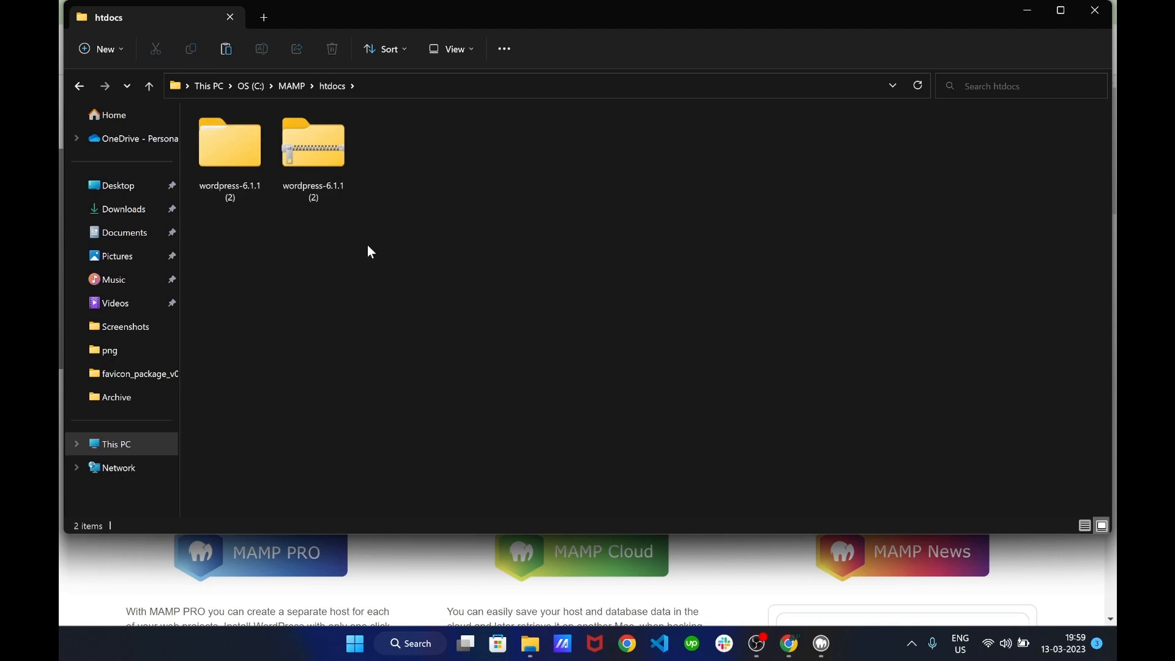
left_click(331, 165)
key("Delete")
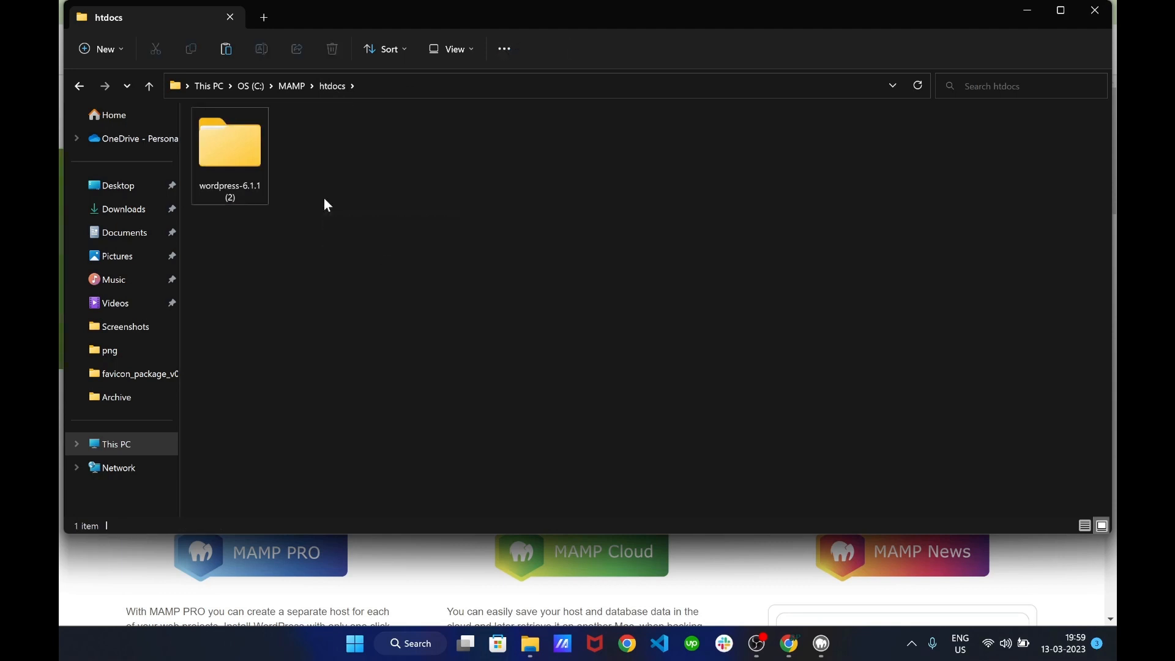
left_click(1028, 11)
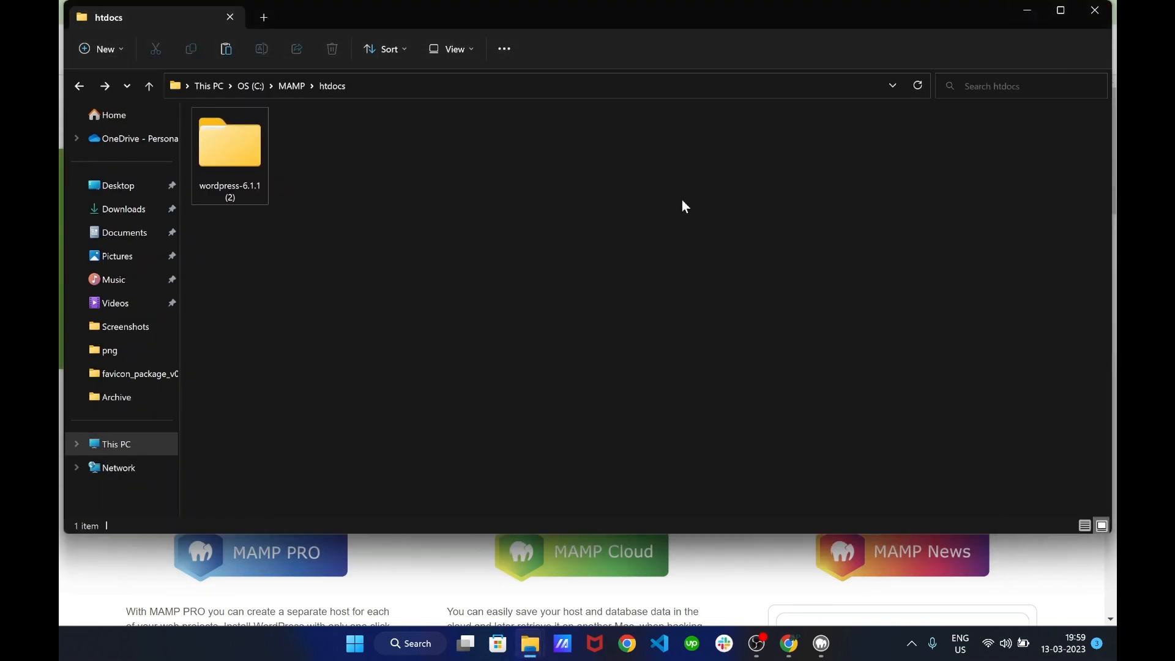
left_click(1105, 9)
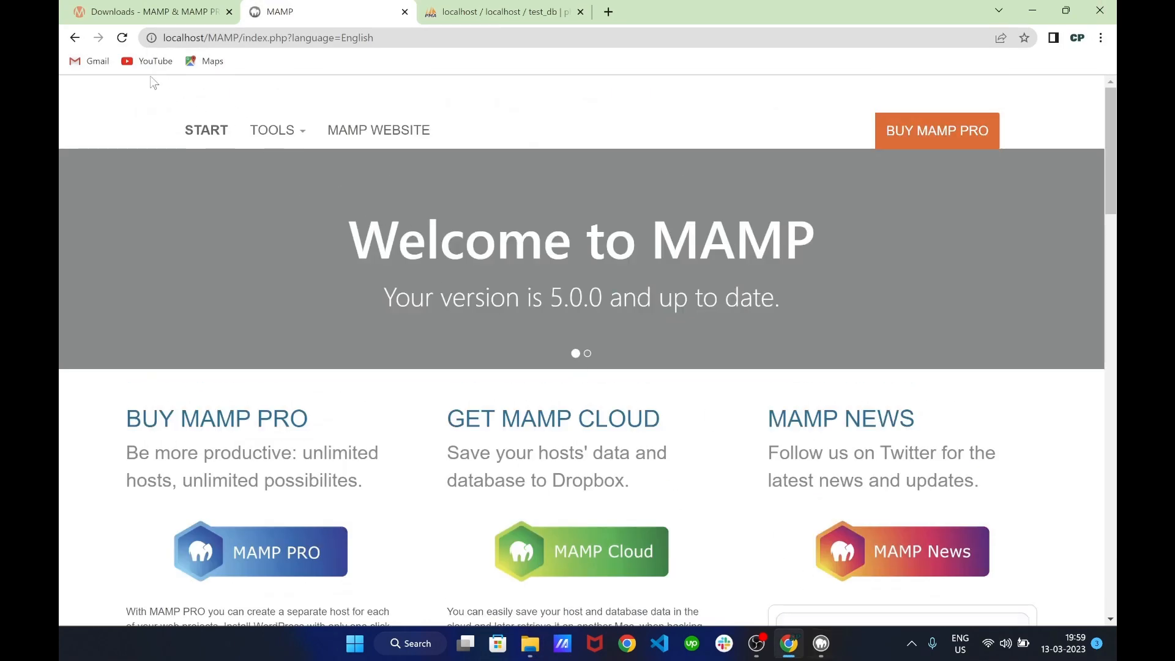
Trim the address to localhost and open the wordpress-6.1.1 (2)/ listing
left_click_drag(425, 37, 242, 40)
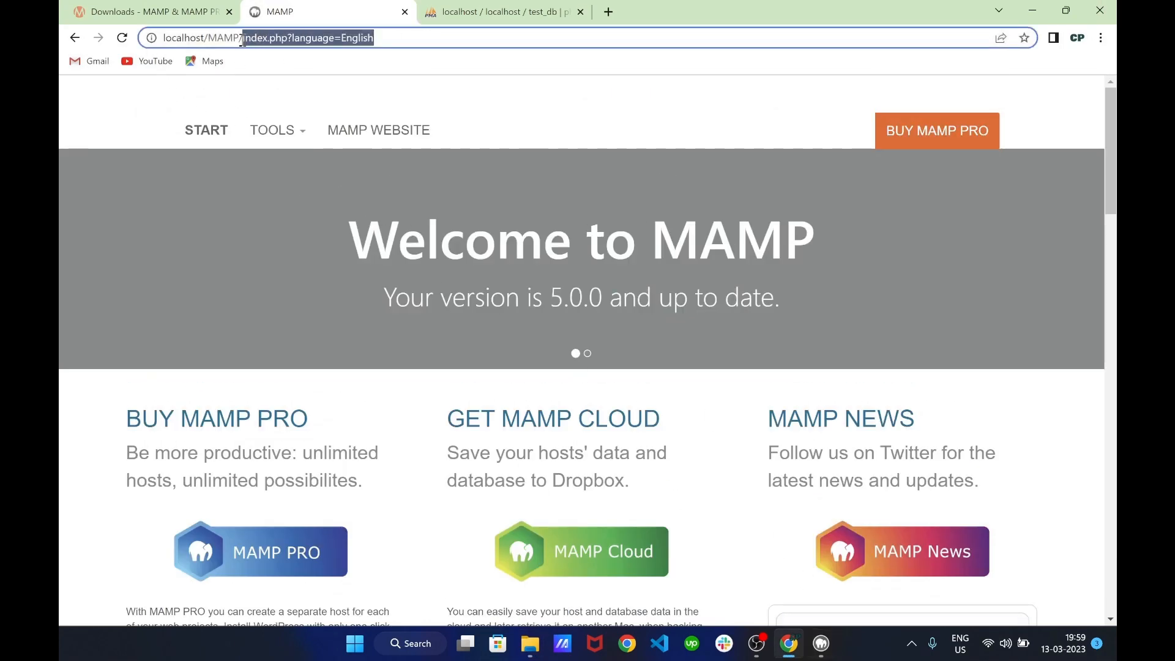
key("BackSpace")
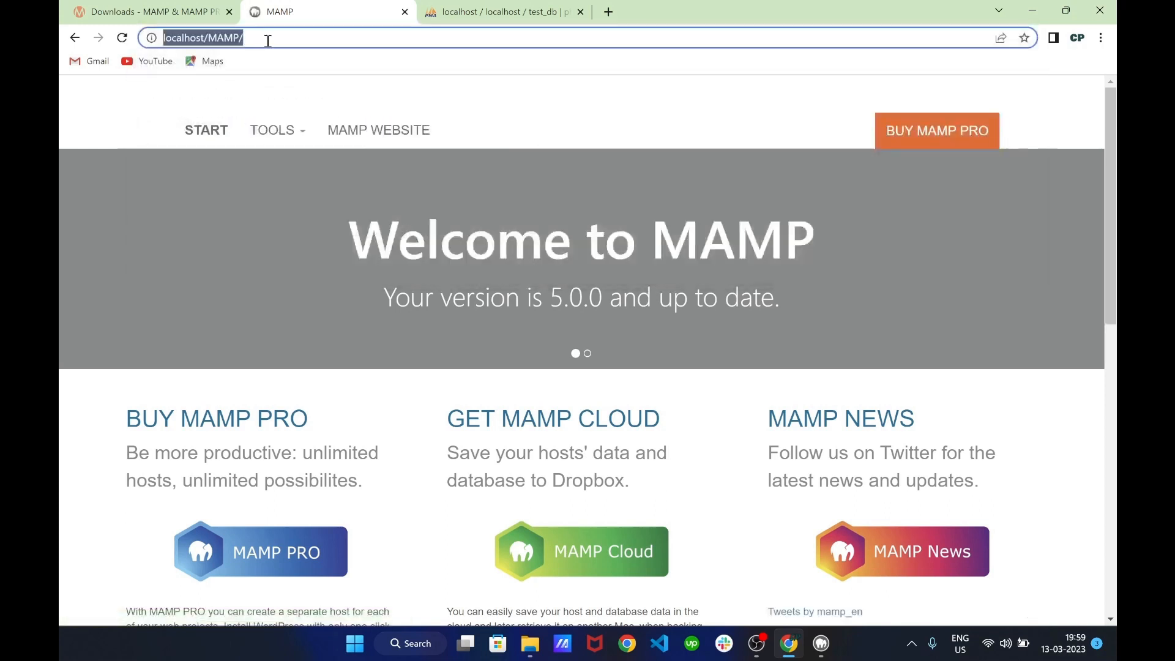
left_click(275, 44)
key("BackSpace")
key("BackSpace")
key("BackSpace")
key("BackSpace")
key("BackSpace")
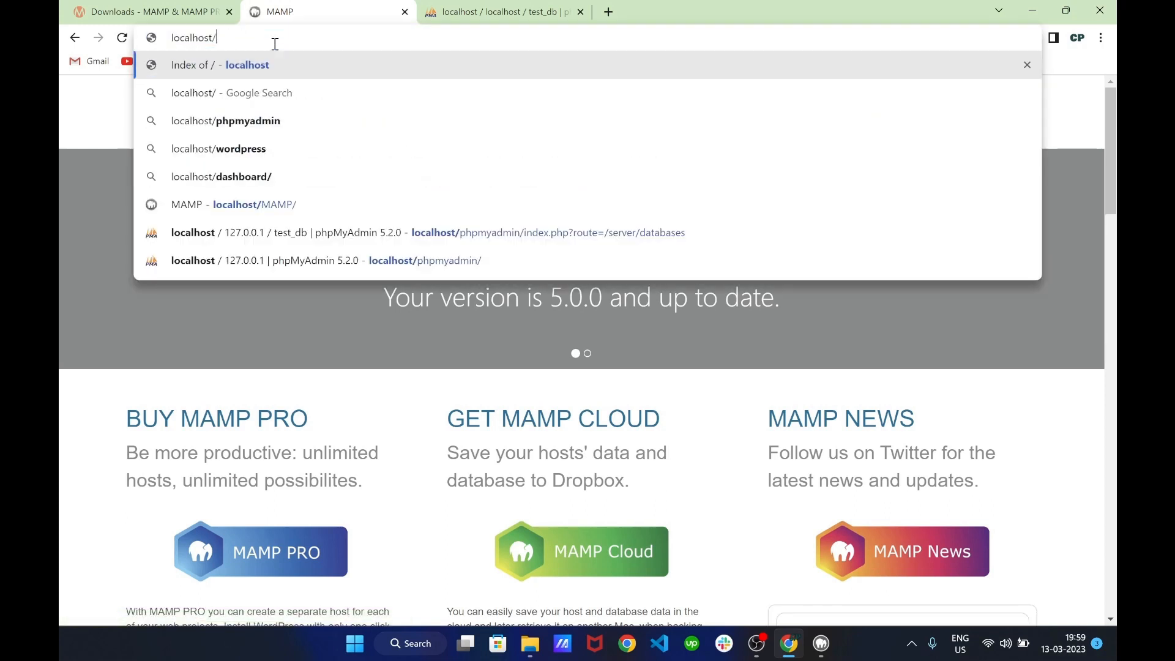
key("Return")
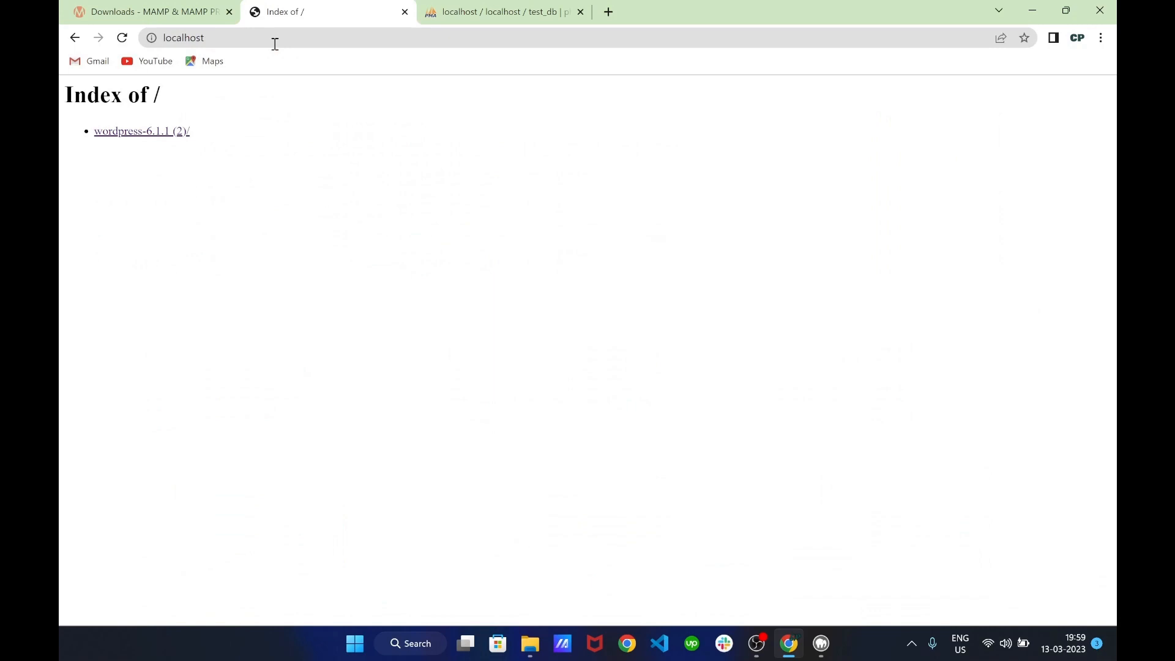
left_click(133, 132)
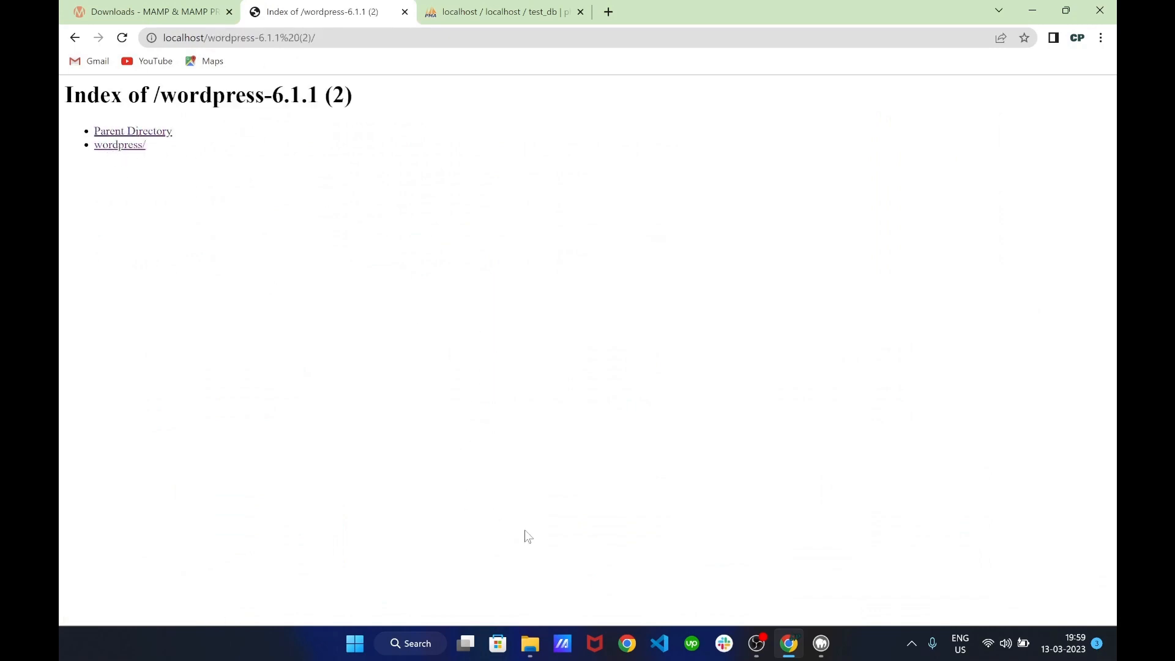
Check the wordpress subfolder in Explorer, then open the wordpress/ link to start setup
left_click(530, 643)
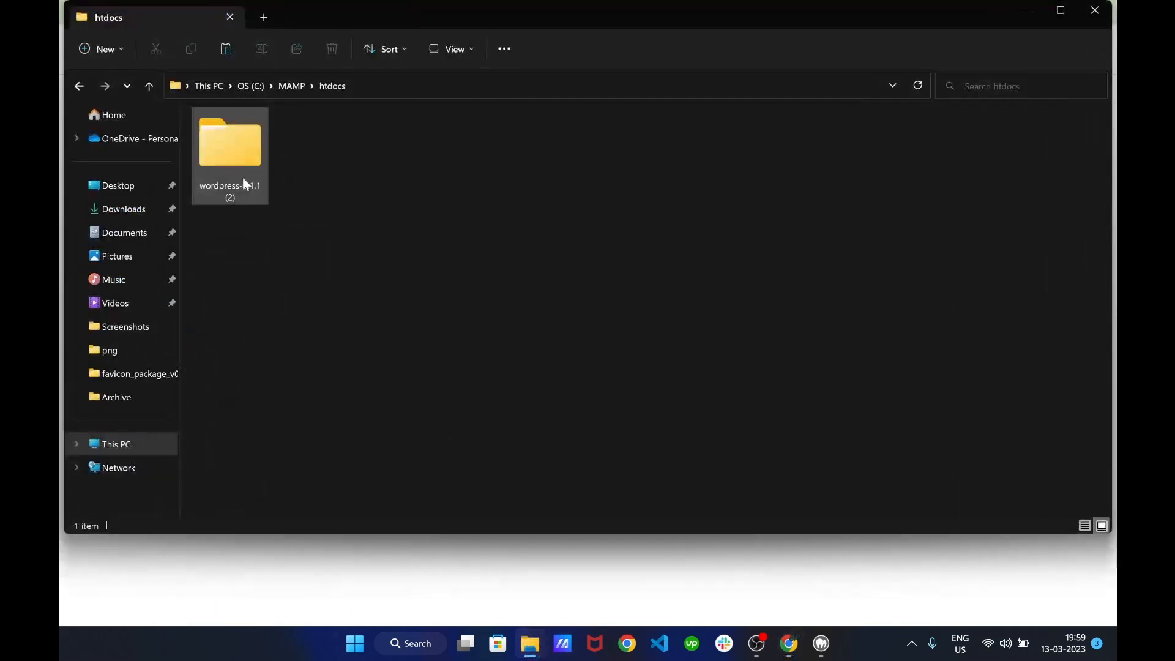
double_click(242, 178)
left_click(216, 141)
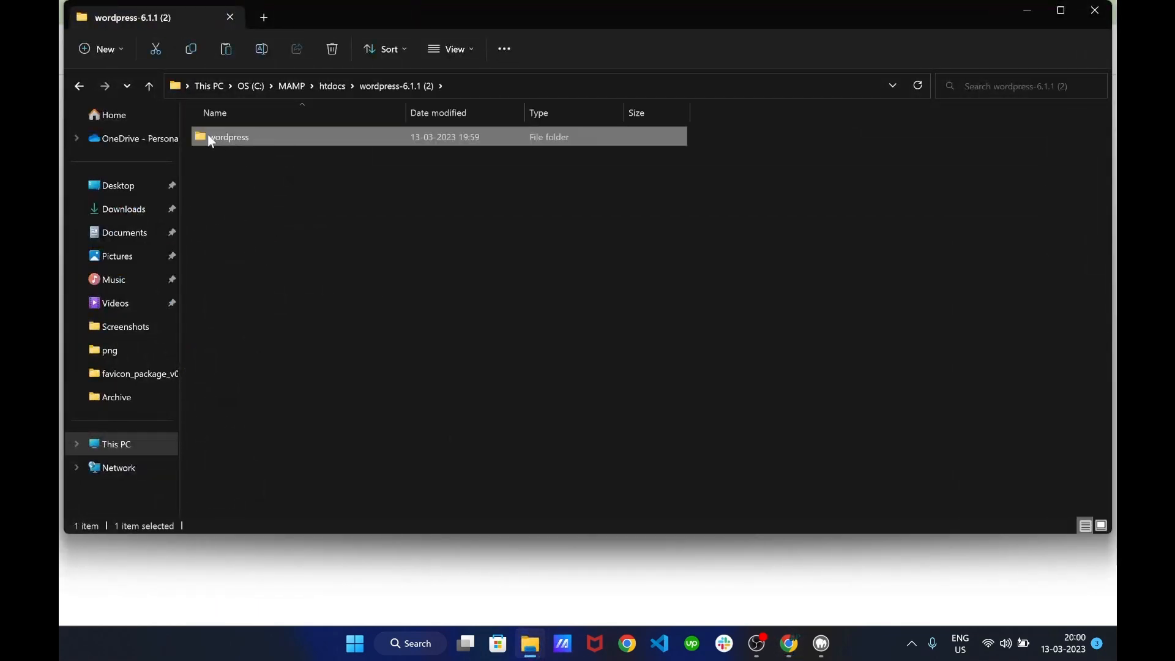
left_click(1028, 11)
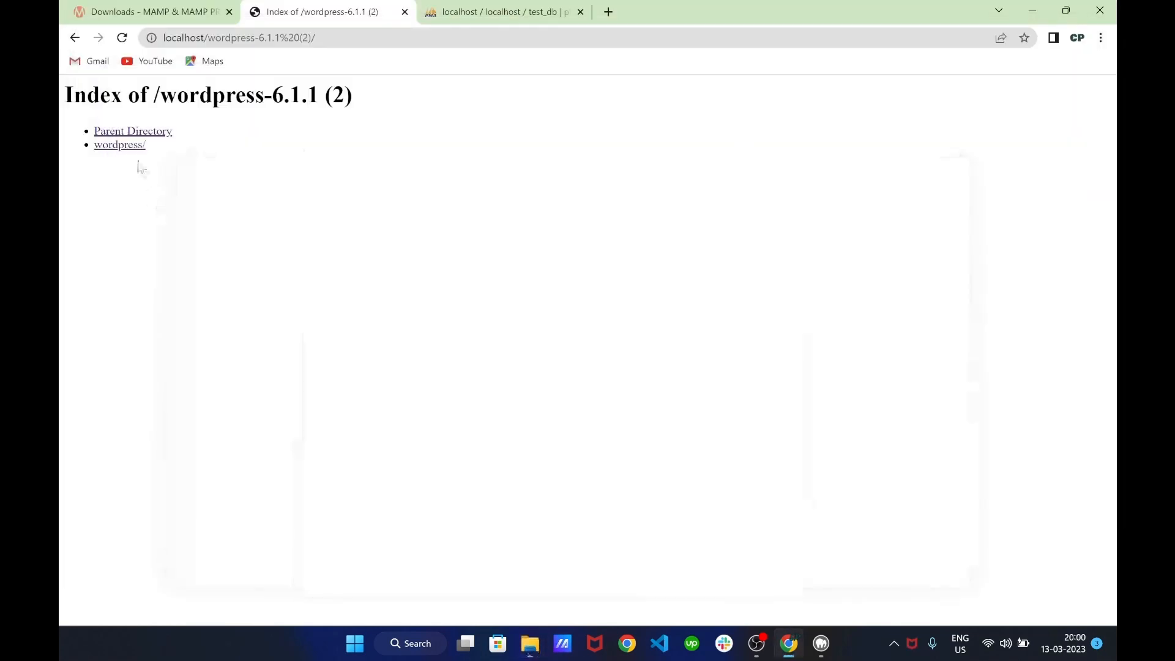
left_click(134, 147)
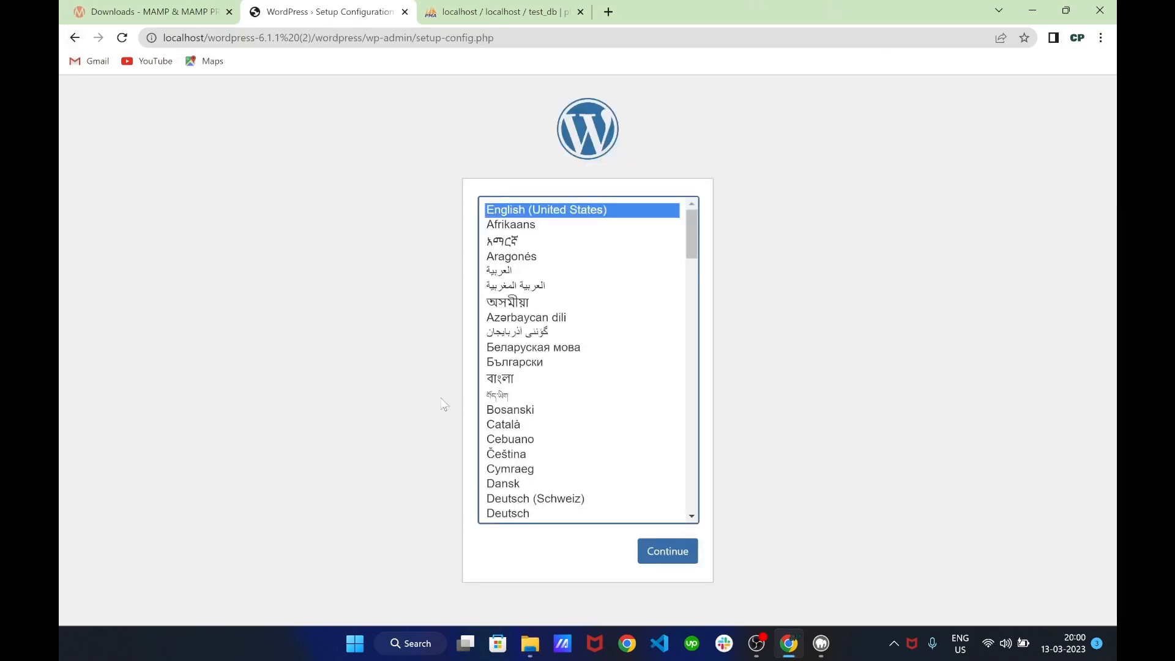
Keep English (United States), then submit database test_db with its username, password and host localhost
left_click(668, 556)
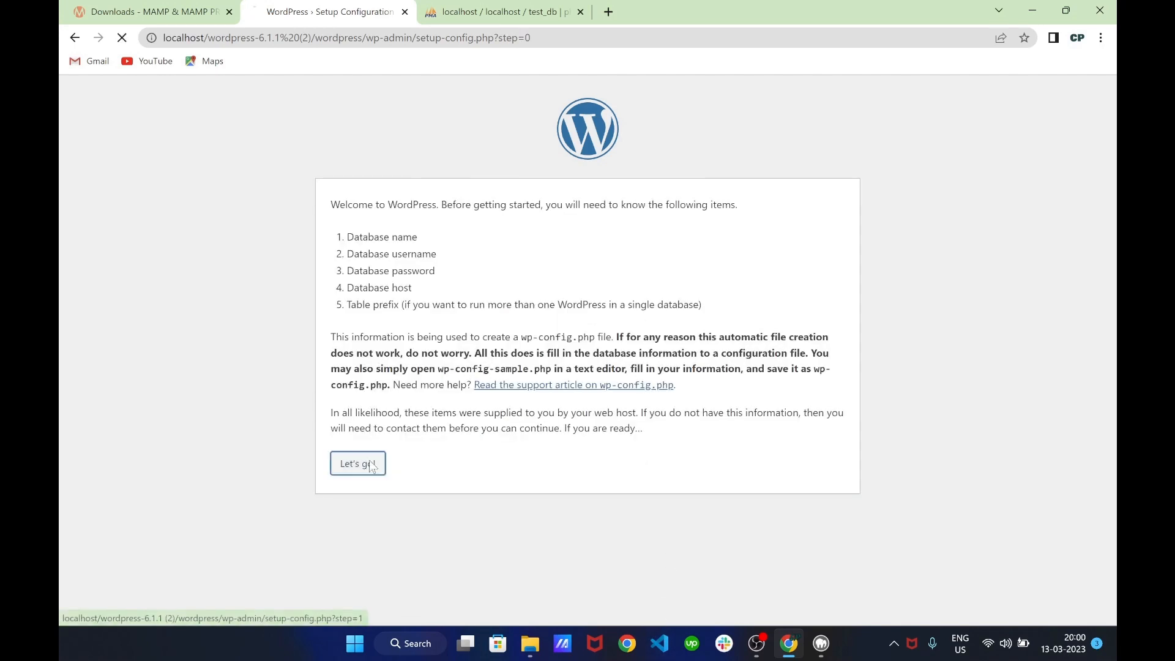
left_click(371, 466)
left_click(546, 282)
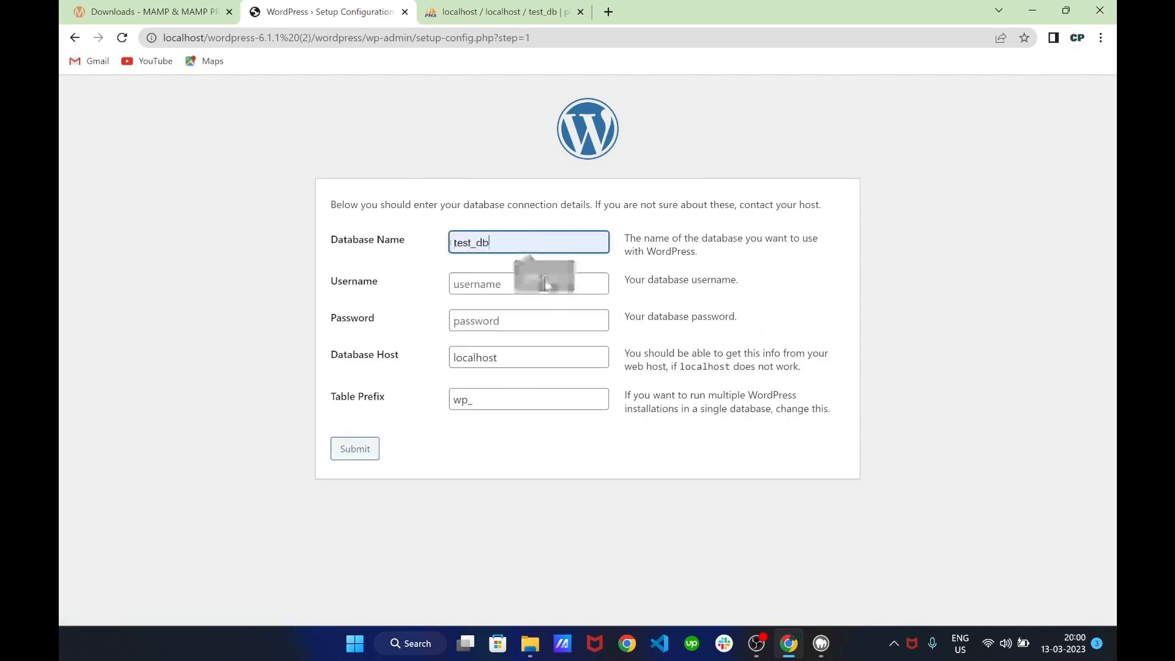
left_click(507, 287)
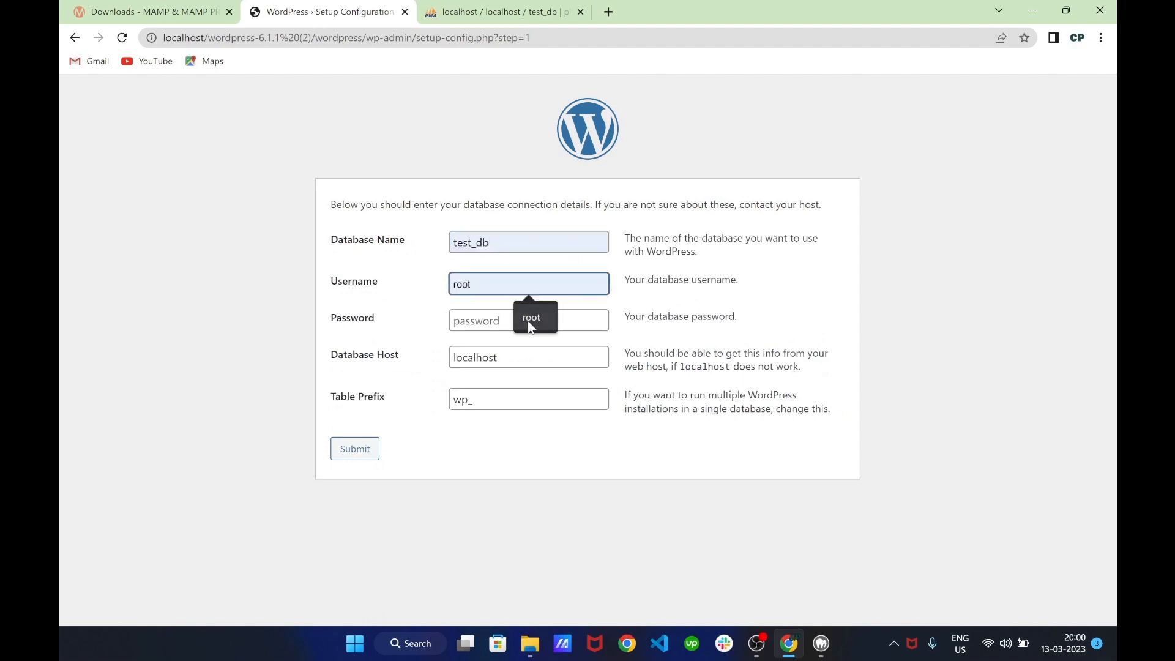
left_click(532, 315)
left_click(527, 328)
type("root")
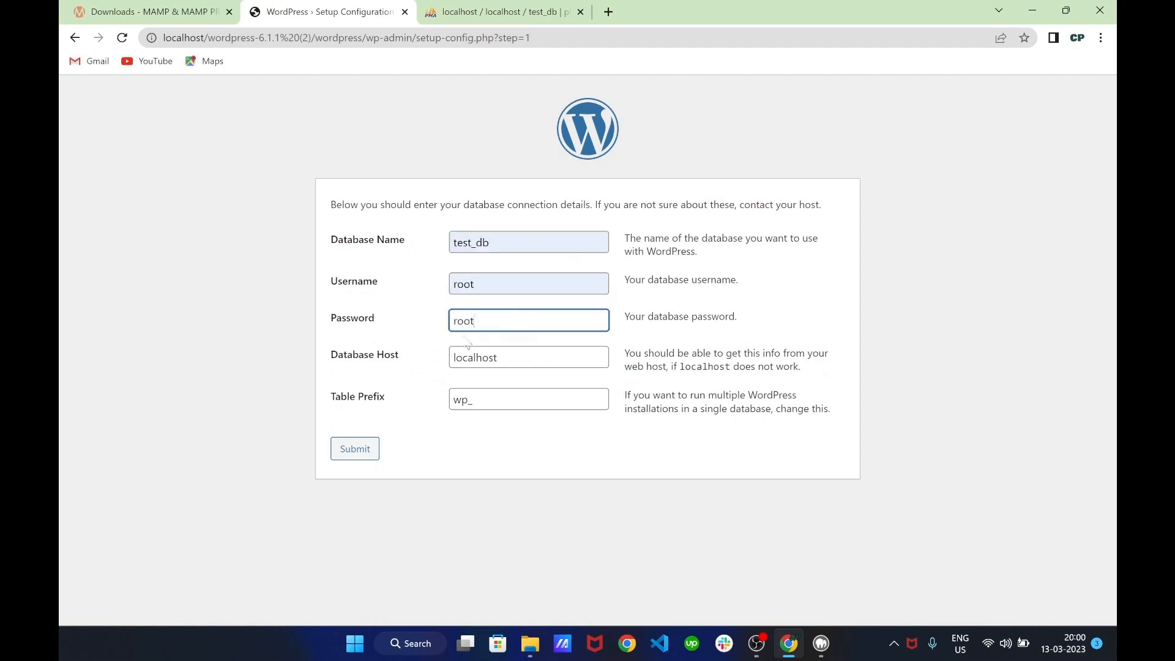
left_click(441, 338)
left_click(354, 453)
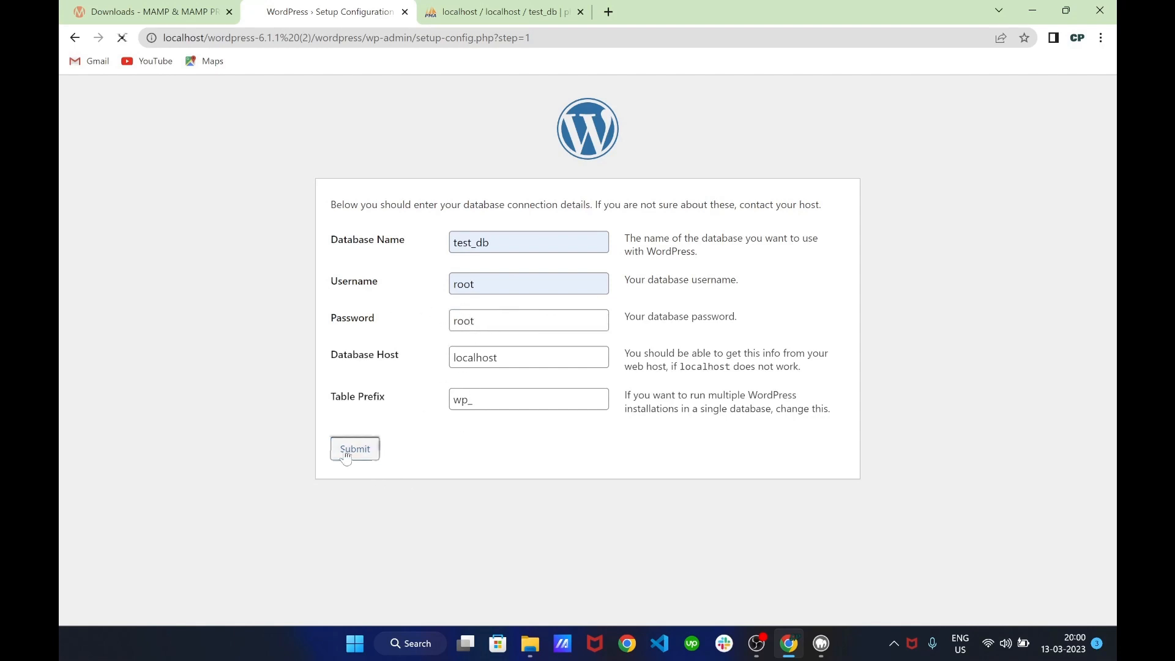
left_click_drag(371, 199, 622, 204)
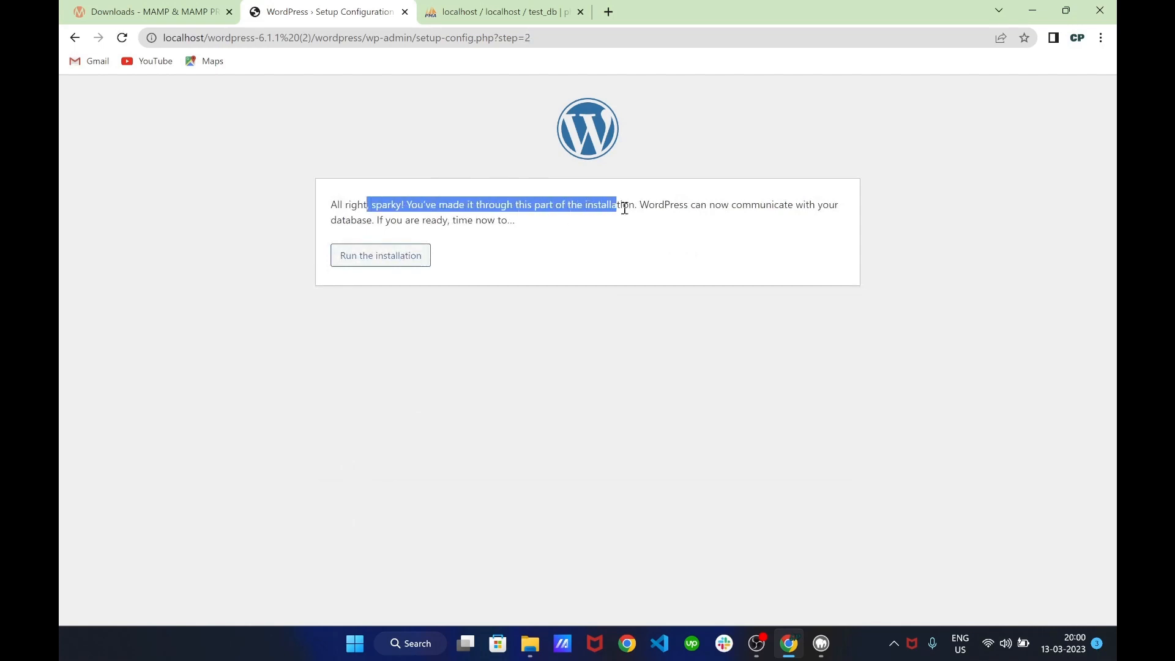
left_click(622, 205)
Install with site title 'My WordPress Area', admin username and e-mail, search engines discouraged
left_click(389, 263)
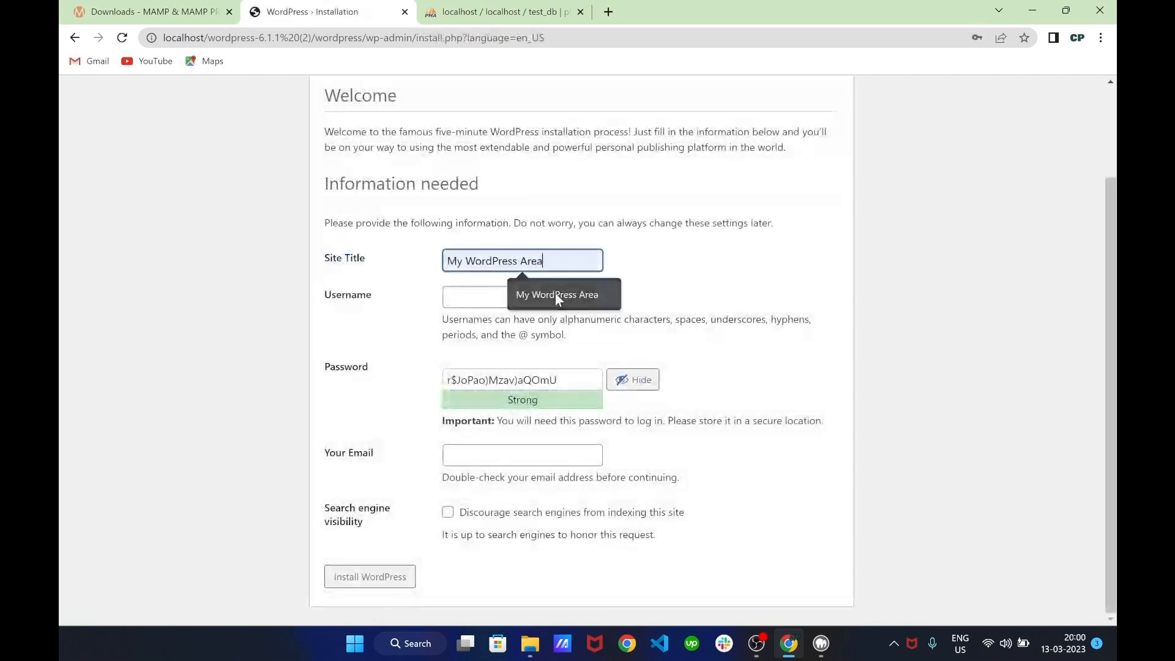
left_click(555, 292)
left_click(554, 292)
left_click(551, 333)
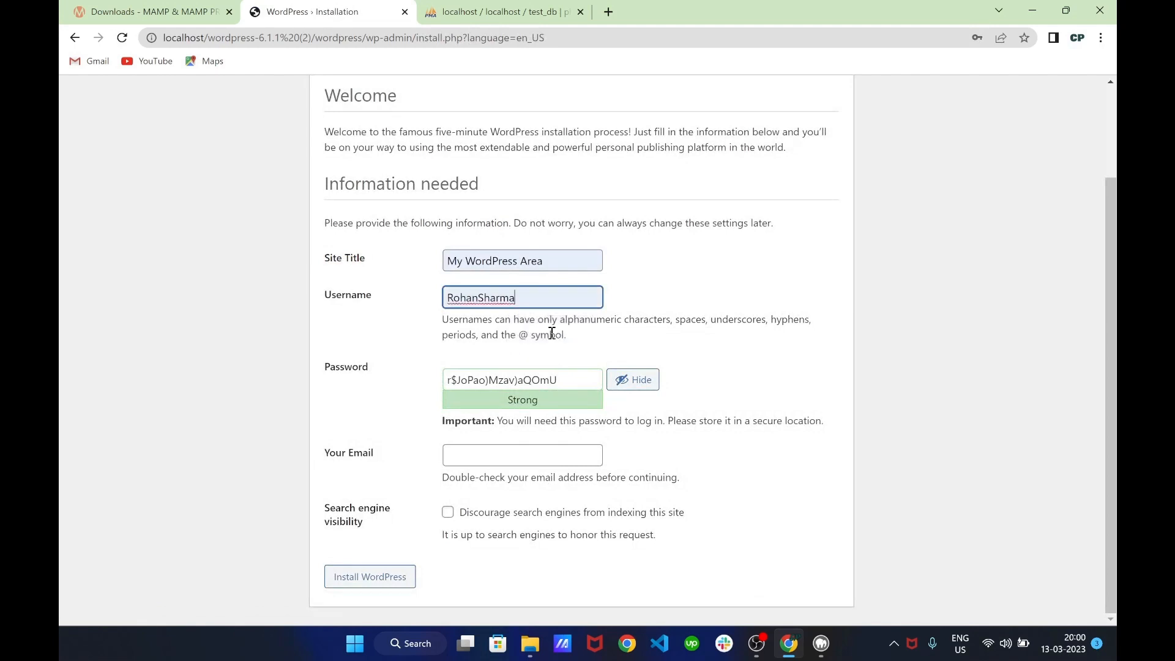
left_click(587, 382)
left_click(520, 455)
left_click(531, 482)
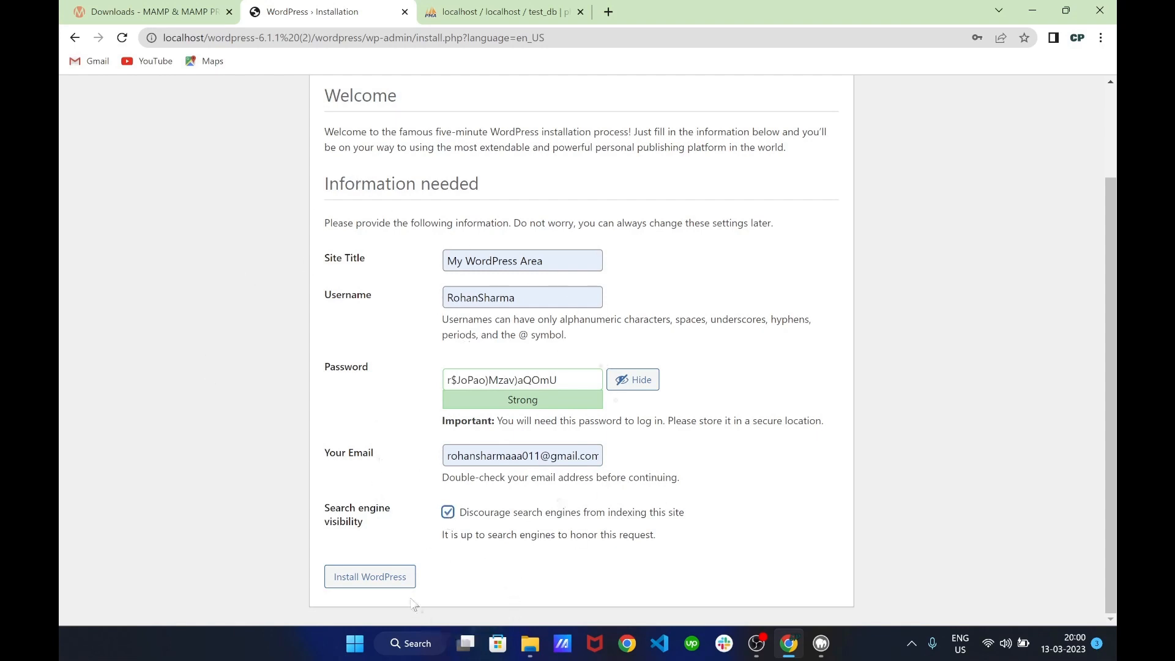
left_click(405, 578)
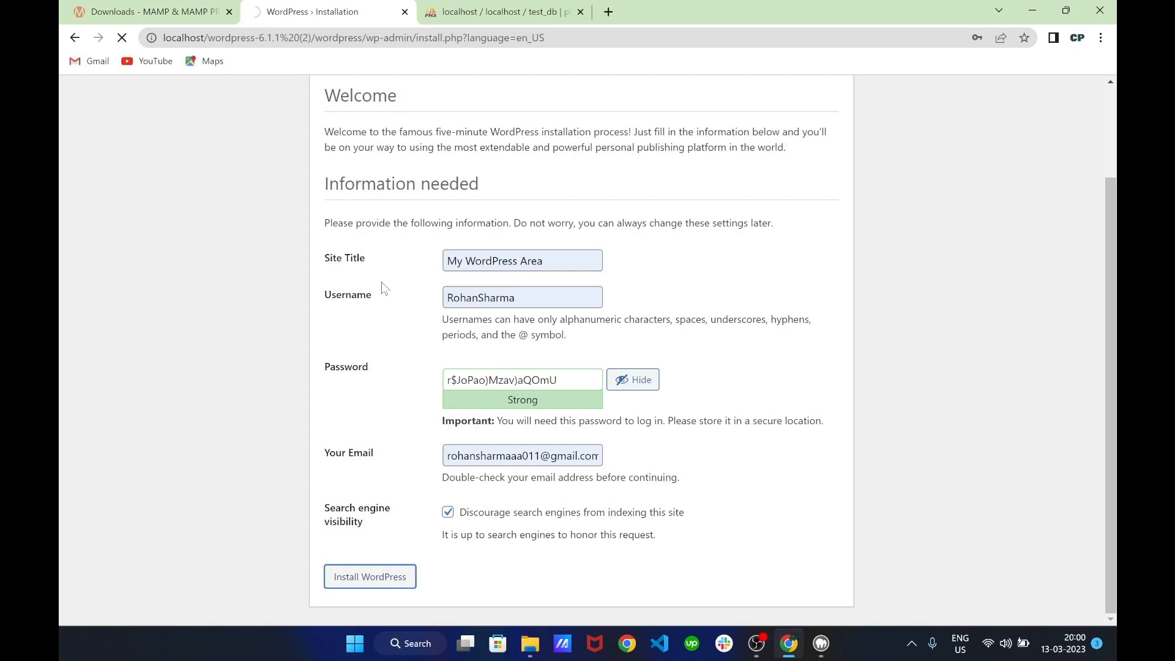
left_click(370, 374)
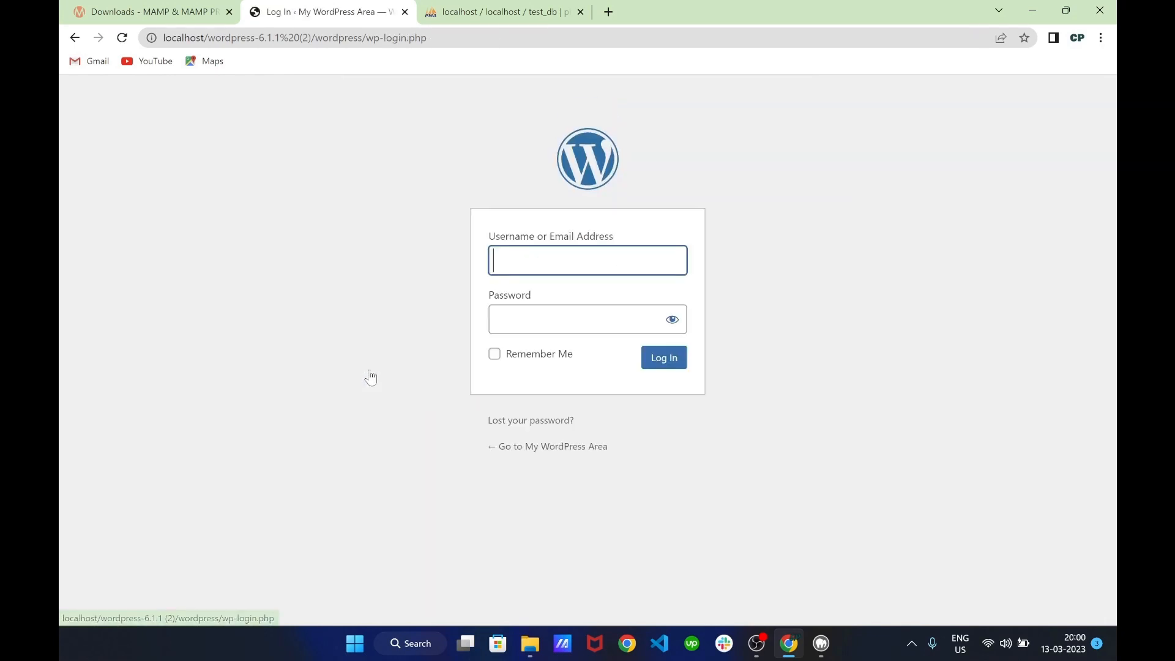
Log in using the saved username and pasted password, then look over the Welcome panel
left_click(545, 271)
left_click(566, 297)
left_click(581, 327)
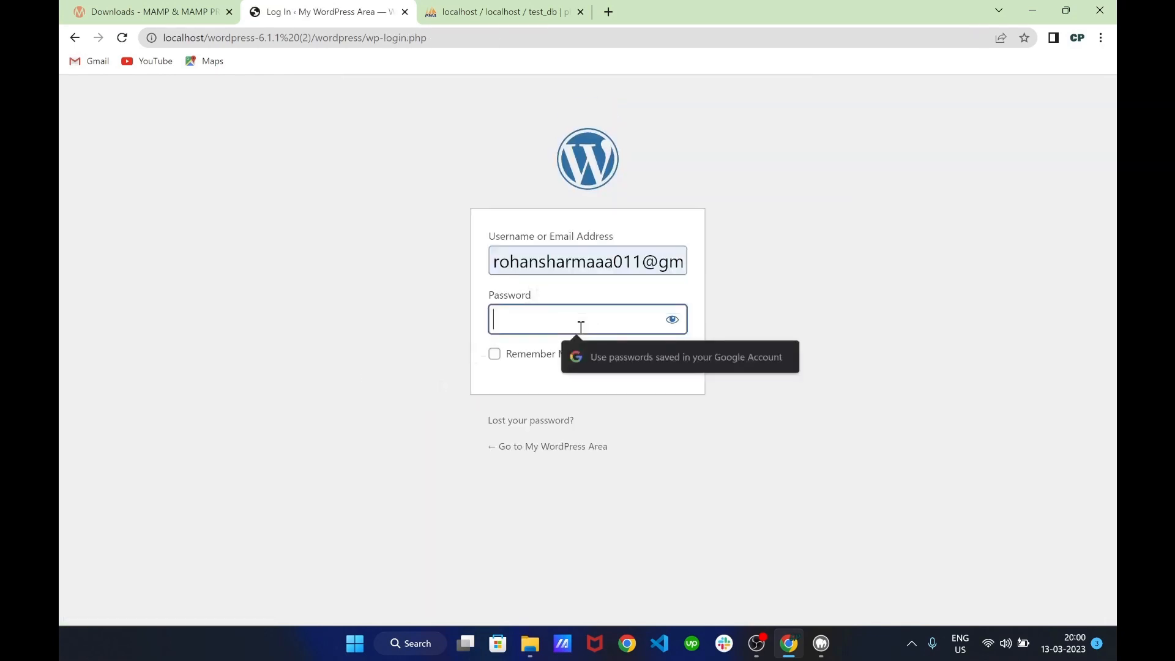
key("ctrl+v")
left_click(670, 362)
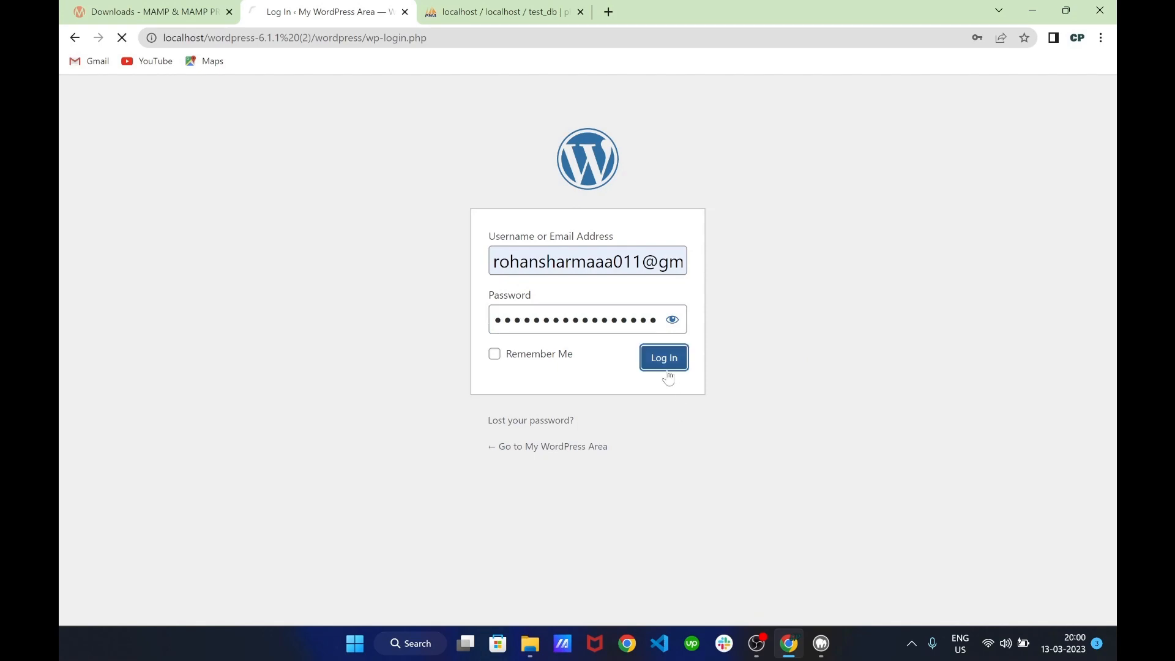
scroll(259, 204, "down", 4)
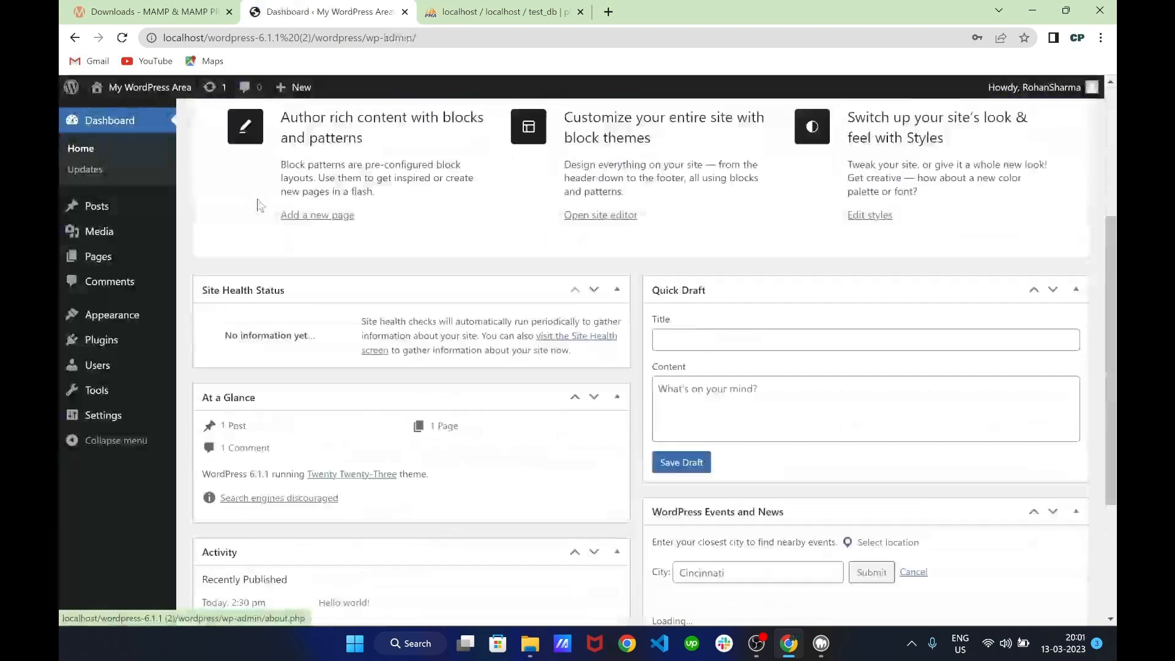
scroll(259, 204, "up", 4)
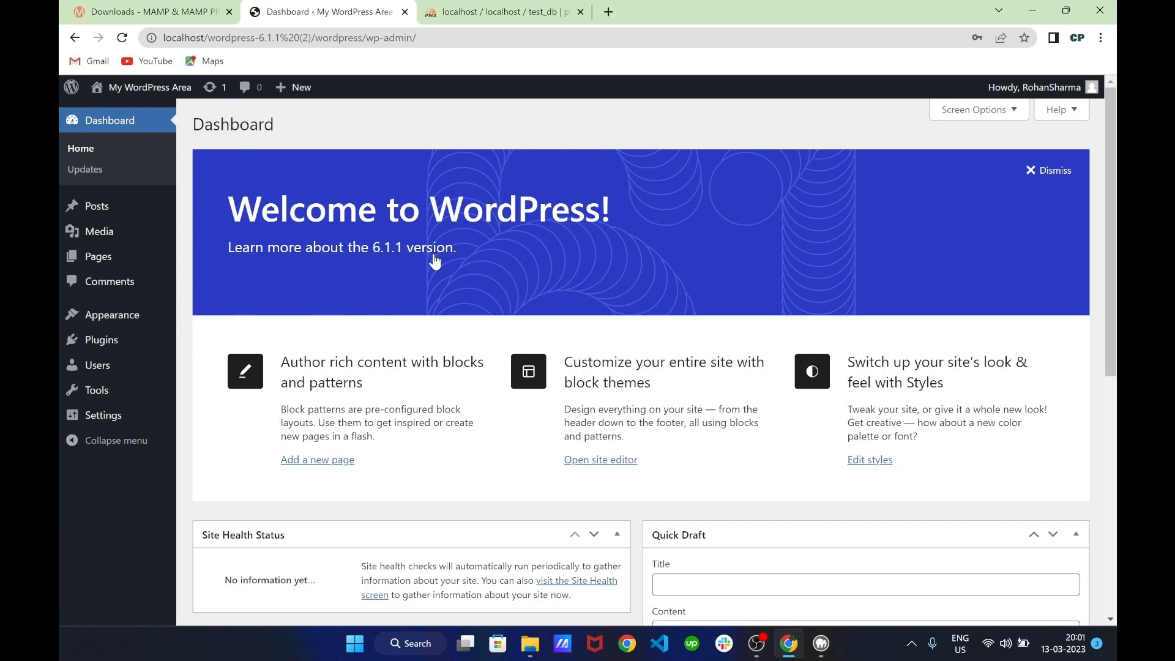
scroll(516, 277, "down", 3)
scroll(519, 283, "up", 3)
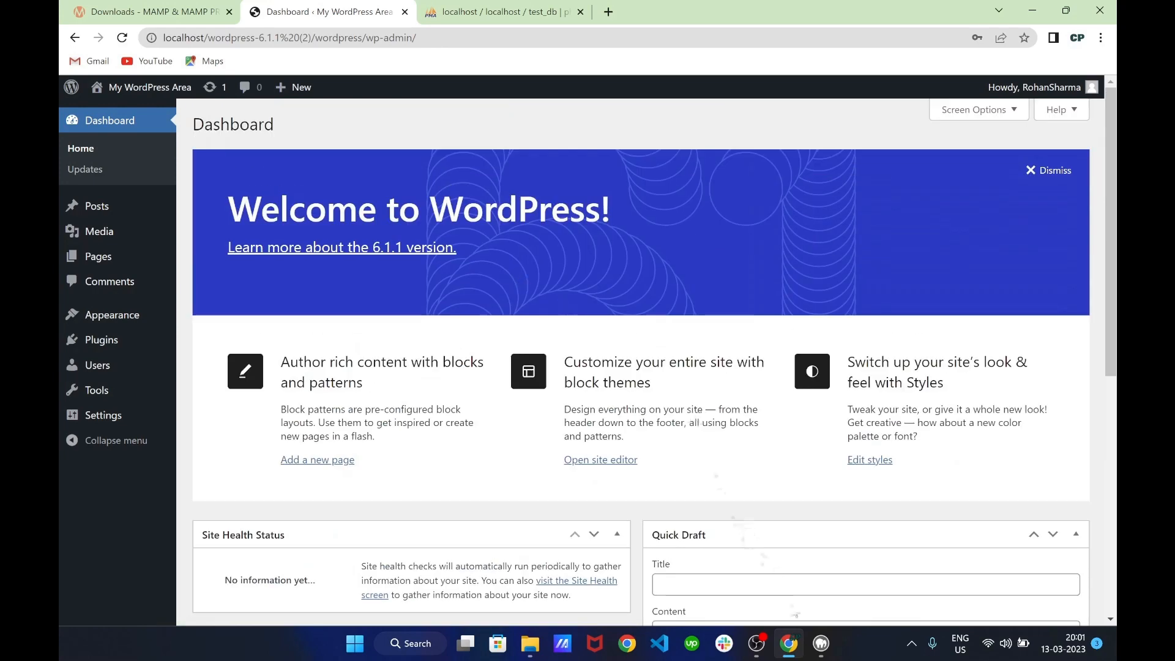
Open MAMP's WebStart page in Chrome, closing the MAMP website tab, and select MAMP/ in the address
left_click(822, 643)
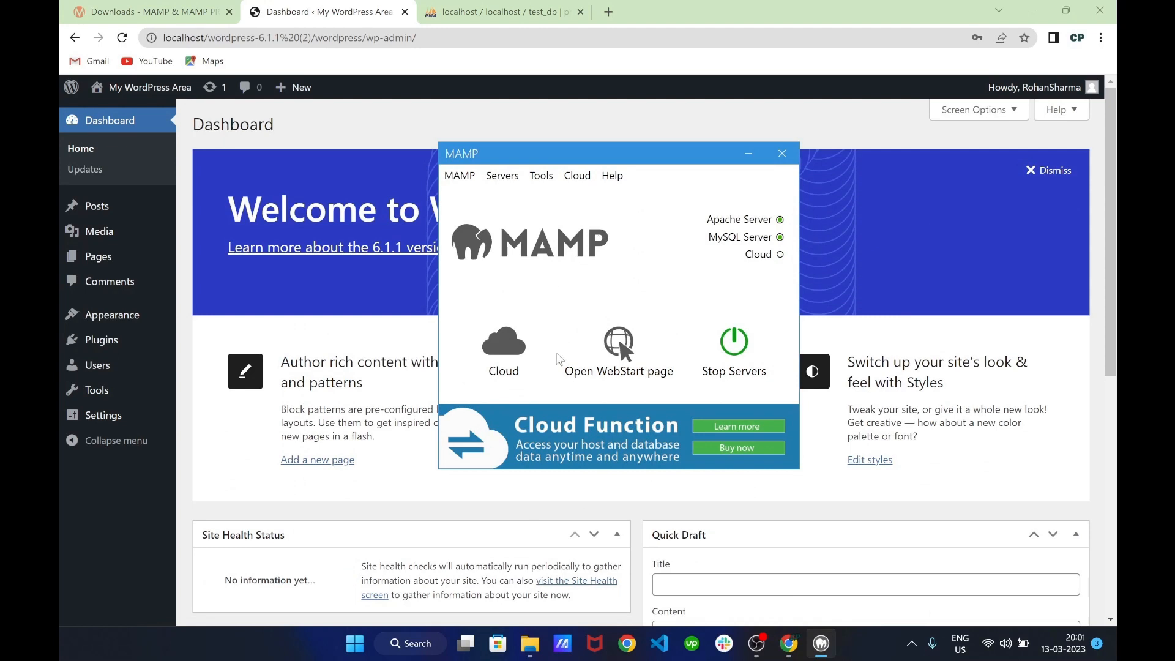
left_click(619, 346)
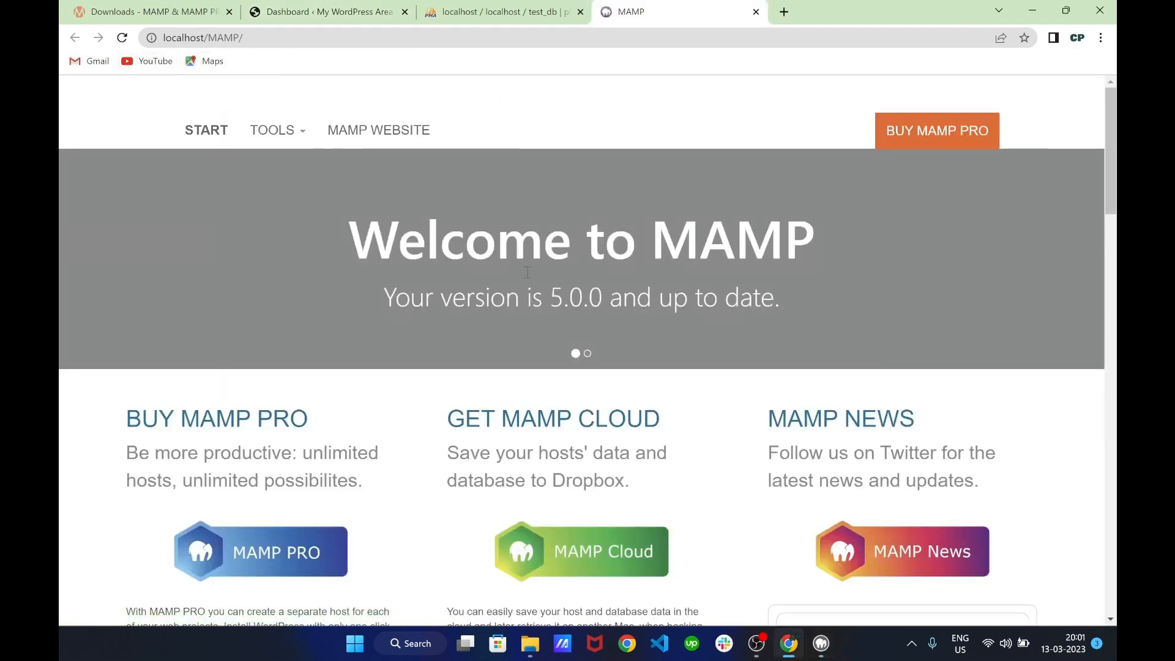
left_click(376, 132)
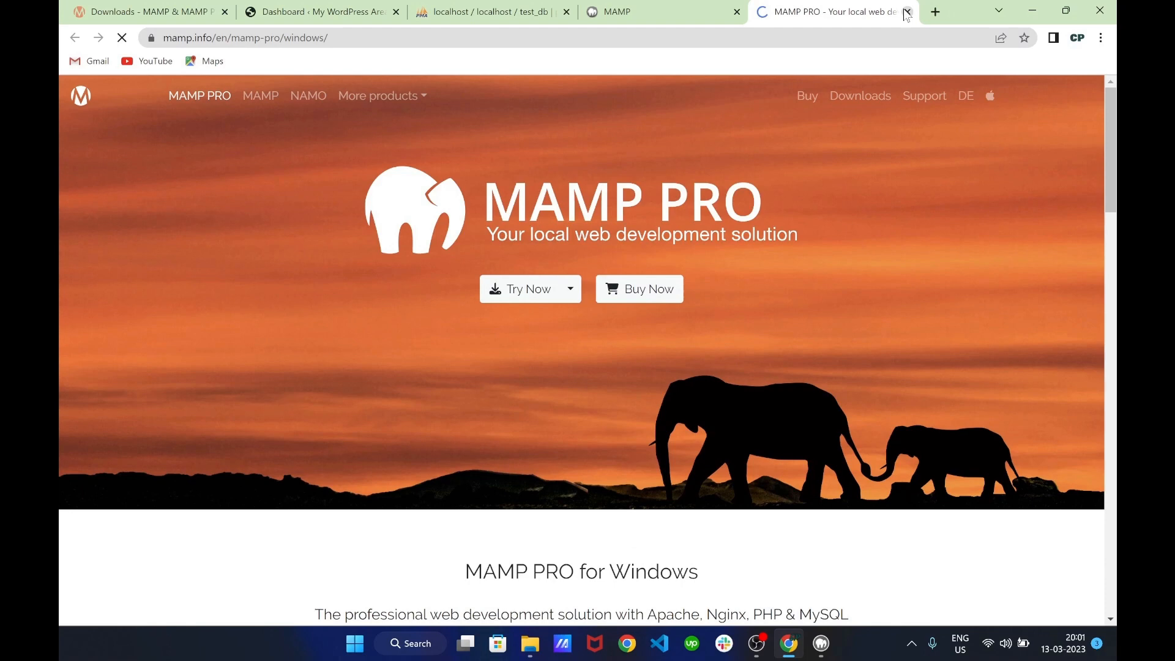
left_click(907, 11)
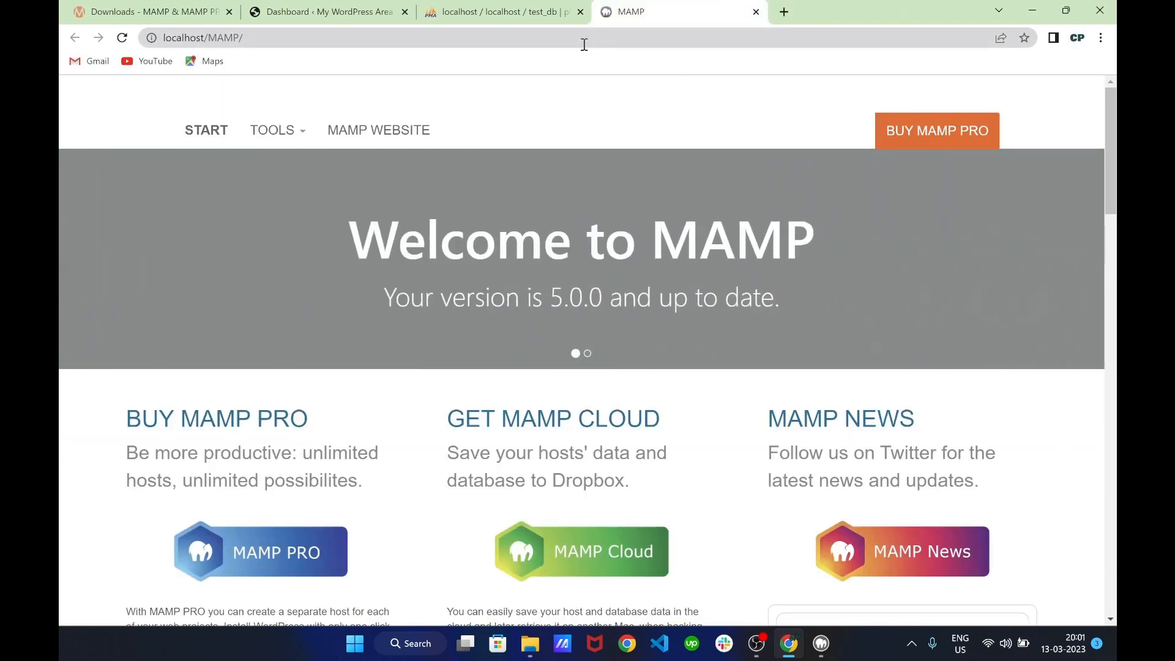
left_click_drag(243, 38, 213, 44)
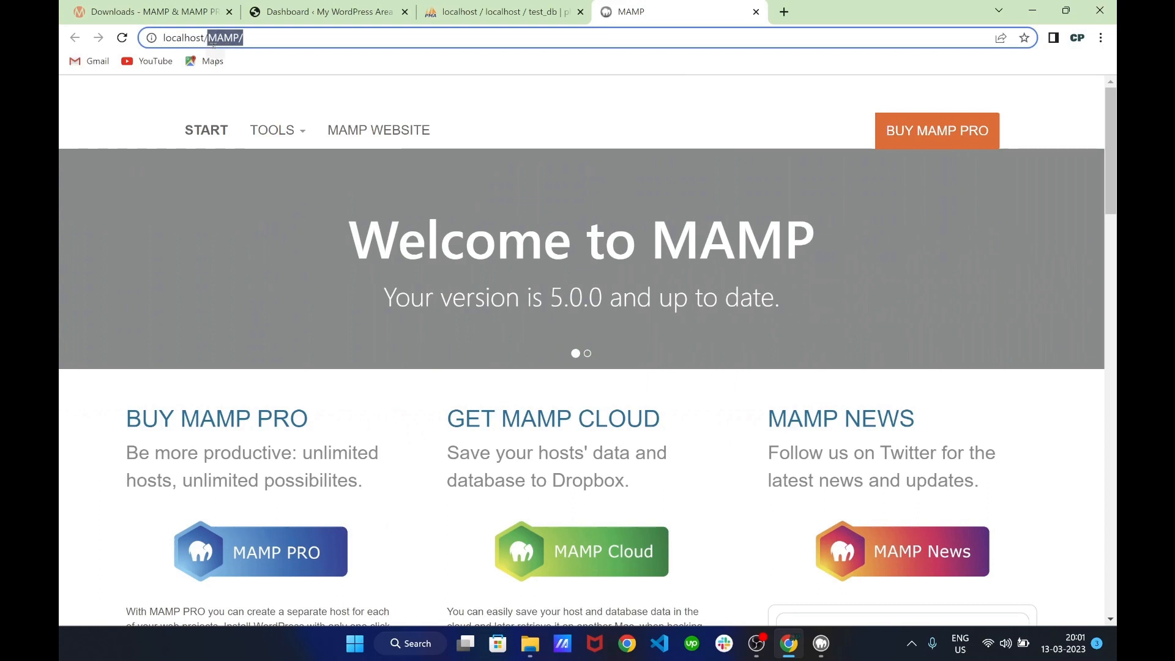
Go from localhost through wordpress-6.1.1 (2)/wordpress/ to the Dashboard and select its wp-admin URL
key("BackSpace")
key("Return")
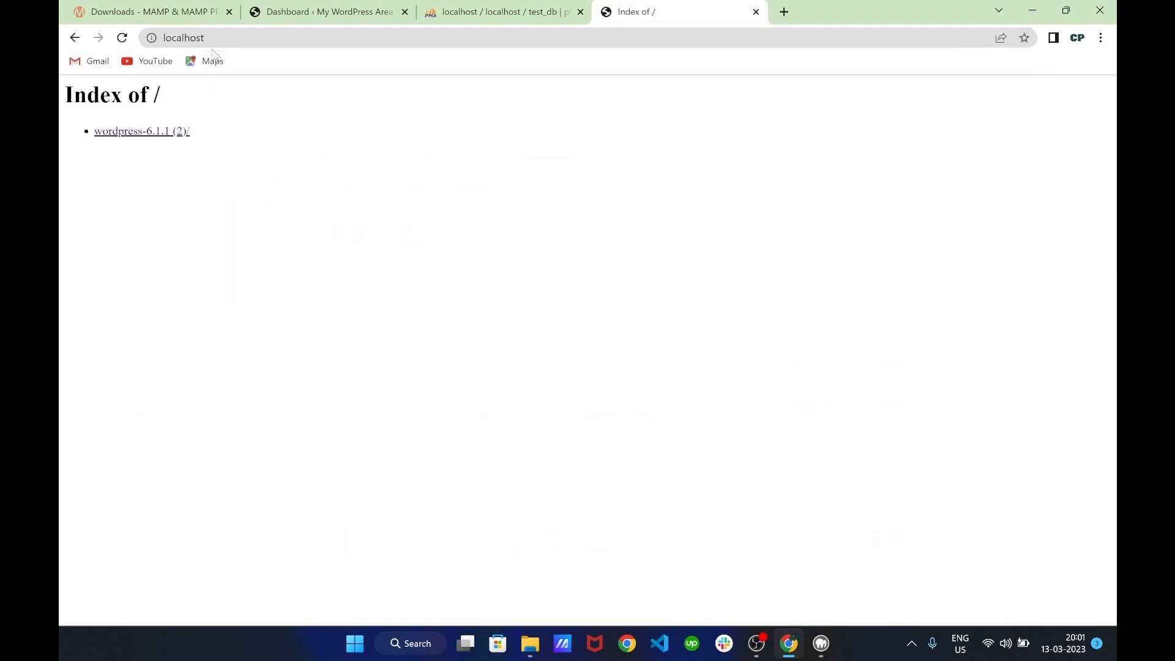
left_click(163, 133)
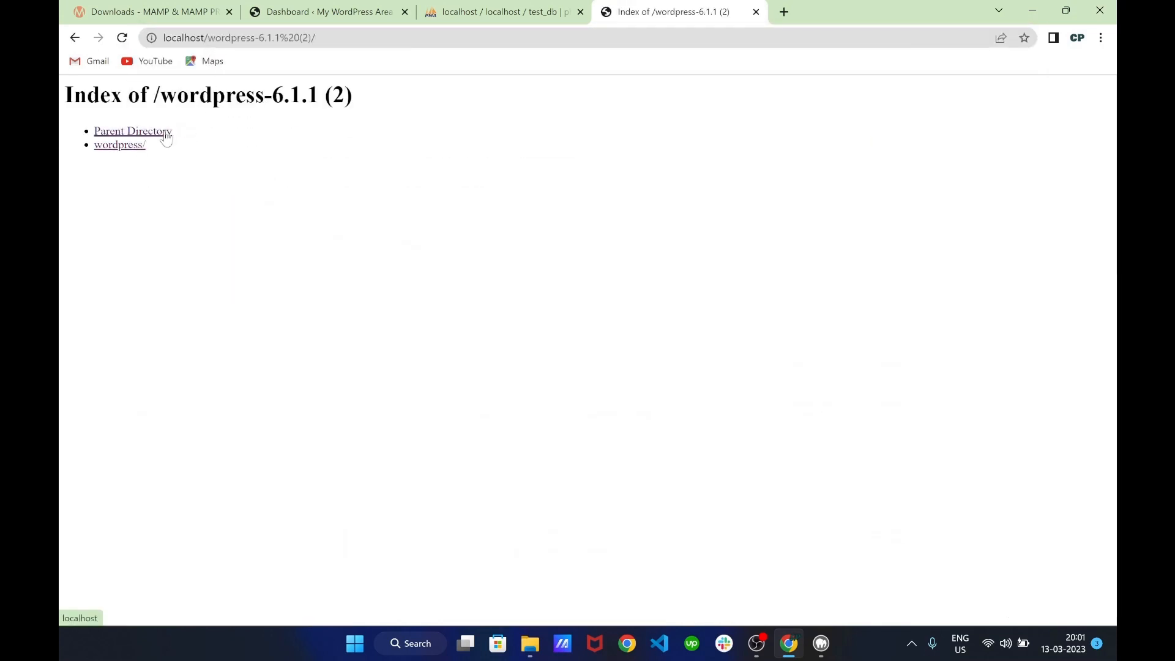
left_click(123, 154)
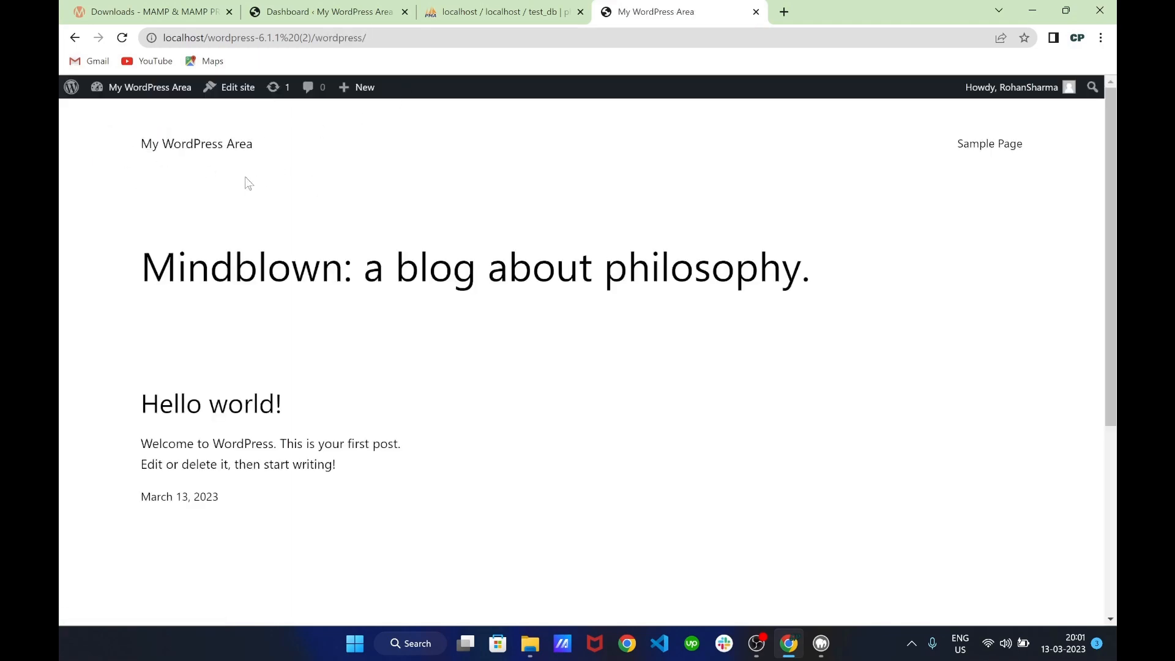
left_click(378, 38)
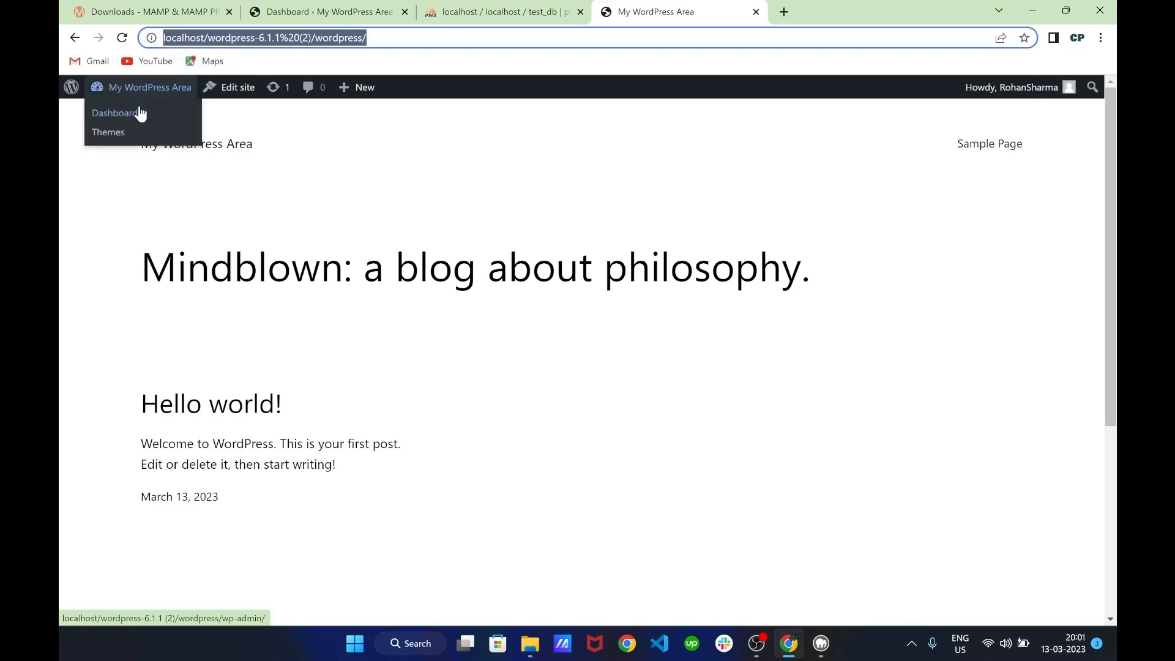
left_click(138, 105)
left_click(489, 40)
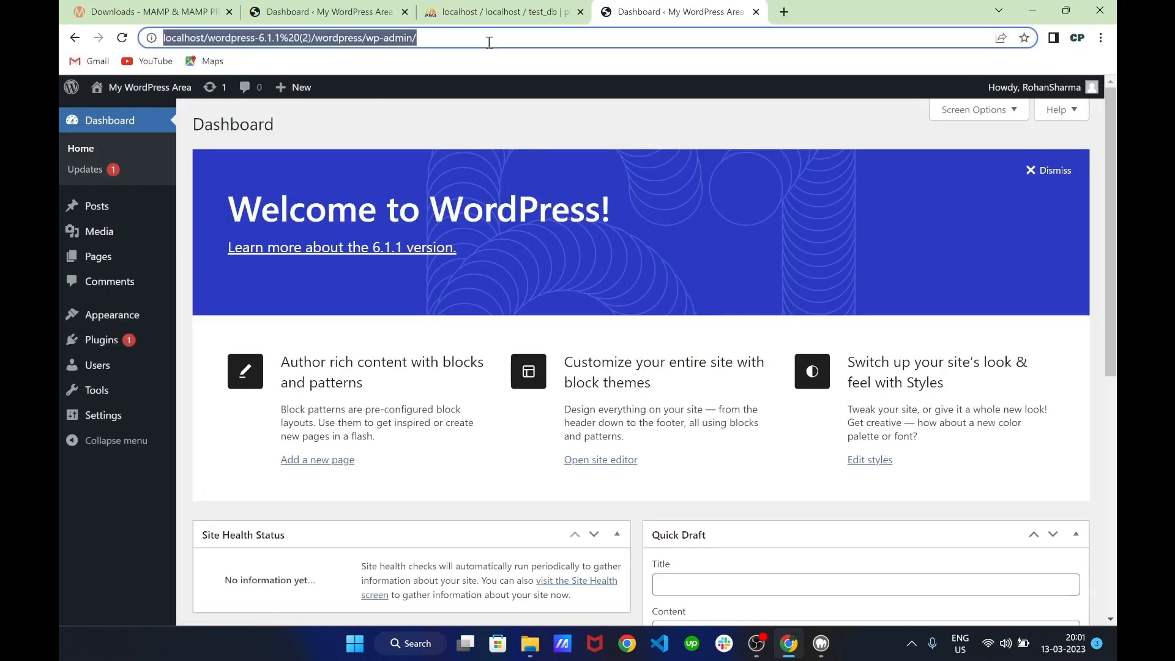
left_click(821, 644)
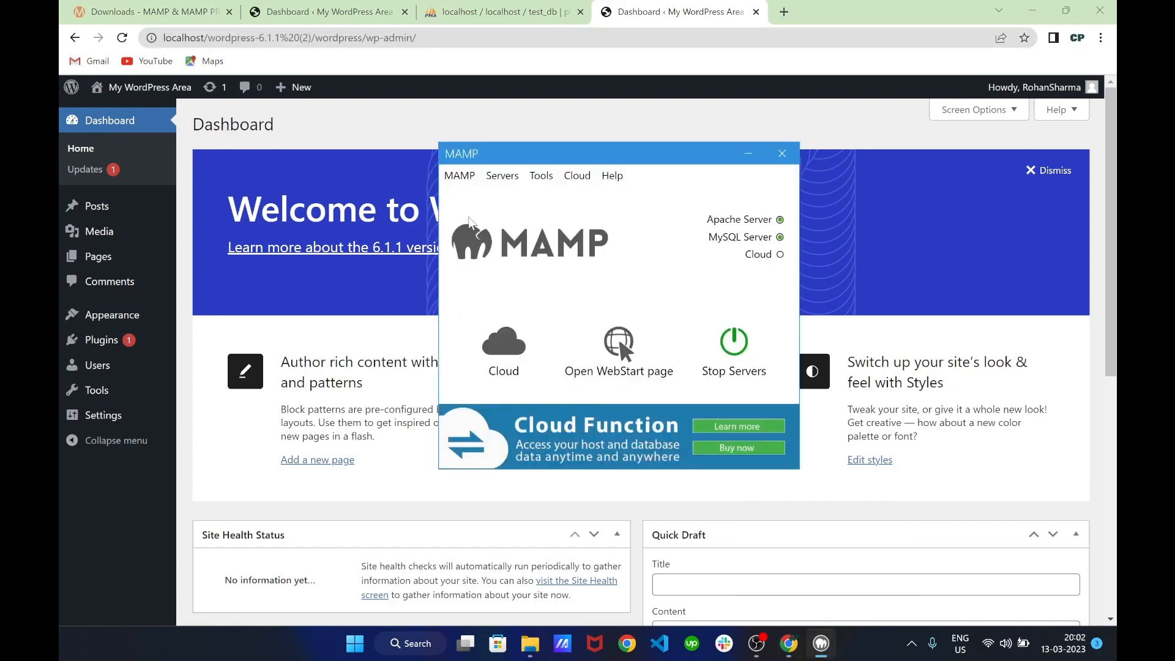
In MAMP Preferences, paste the wp-admin URL as My favorite link and confirm with OK
left_click(502, 180)
left_click(470, 175)
left_click(471, 177)
left_click(487, 197)
left_click(632, 350)
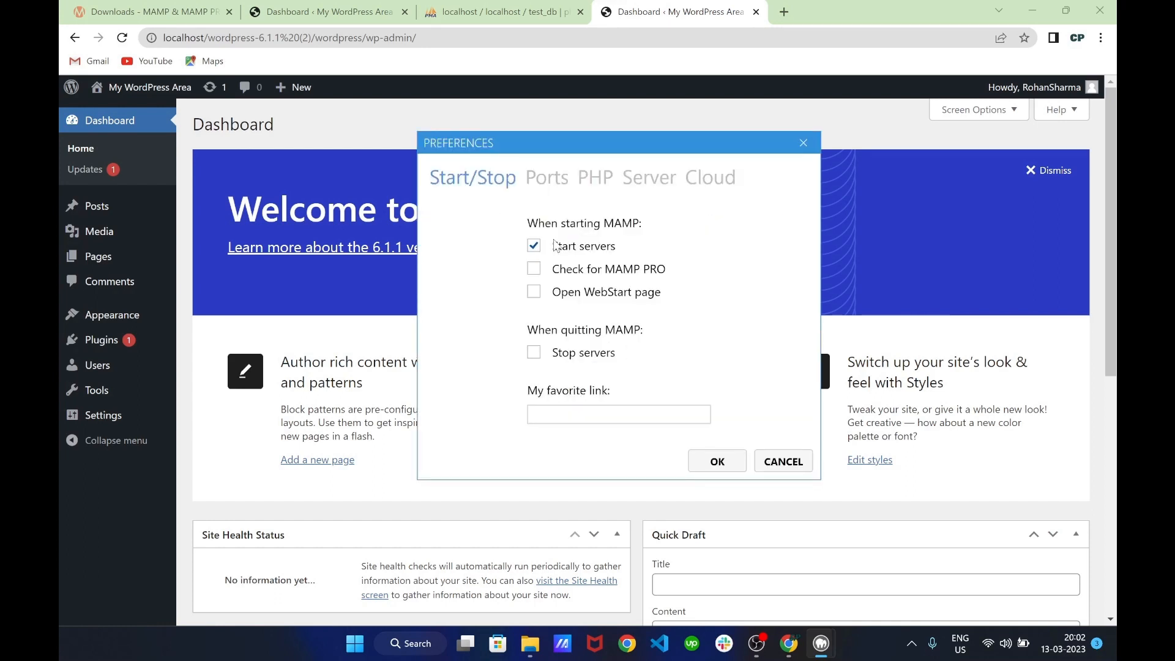
left_click(575, 415)
left_click(579, 415)
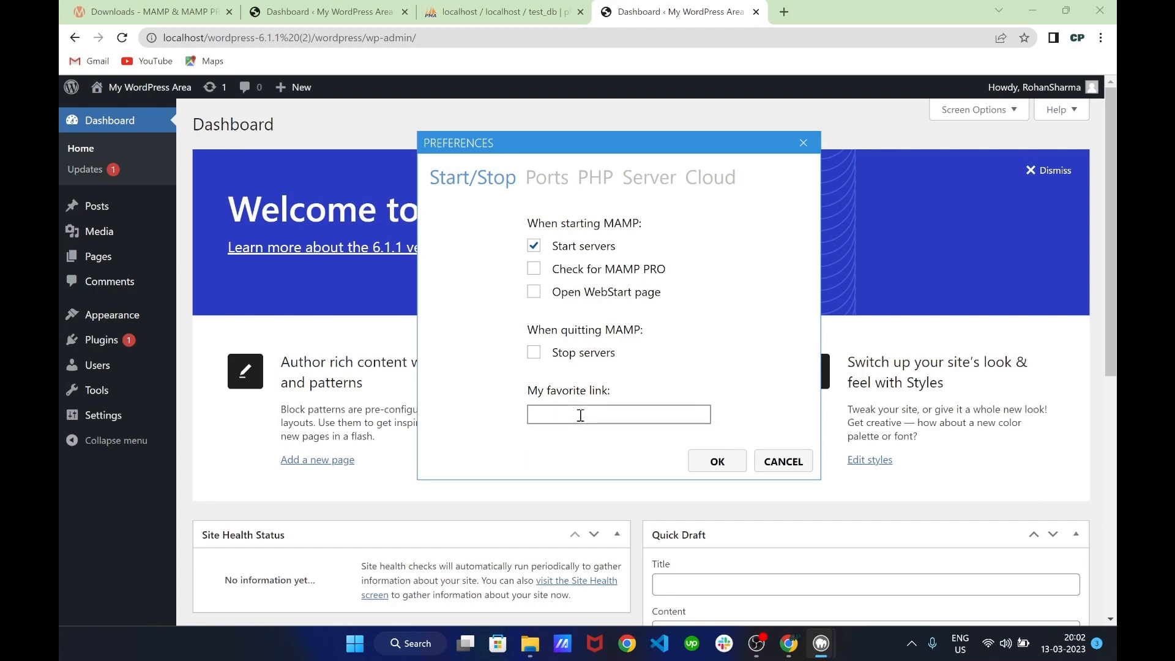
key("ctrl+v")
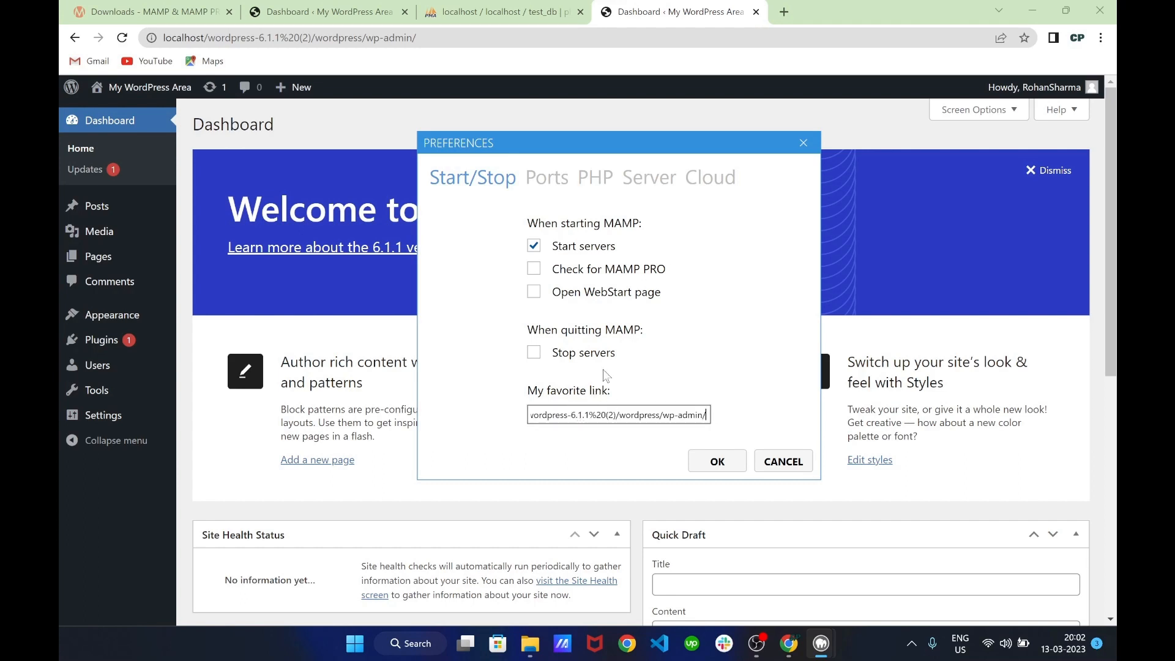
left_click(717, 463)
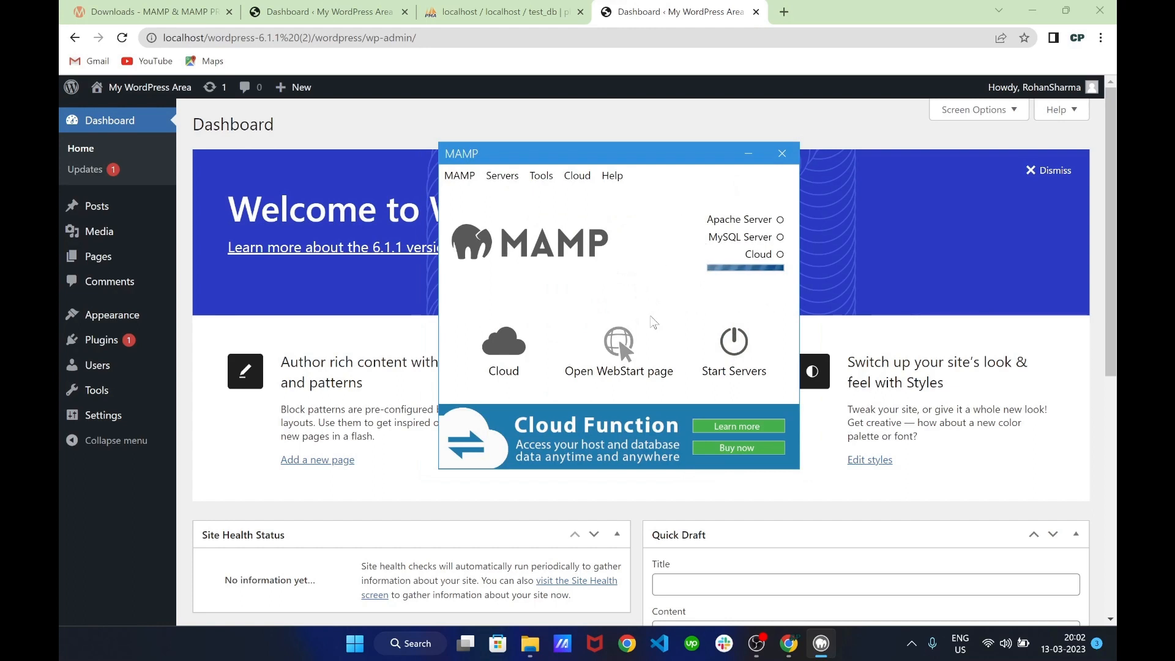
Close the phpMyAdmin, WordPress Dashboard and MAMP downloads tabs, leaving a new blank tab
left_click(756, 14)
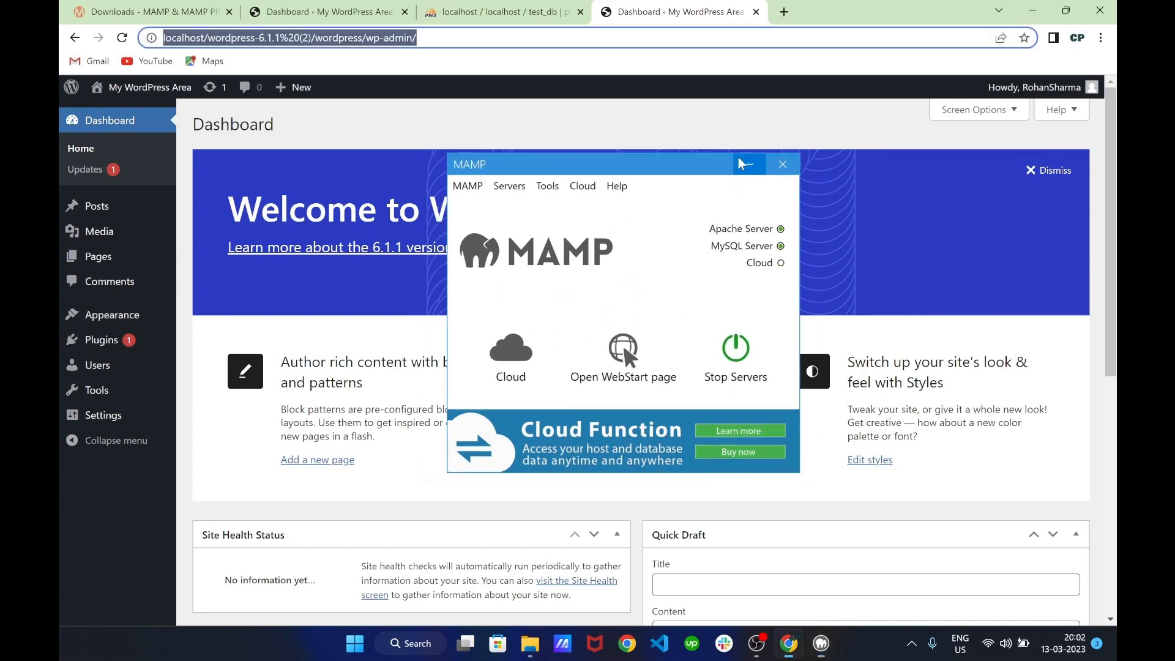
left_click(580, 11)
key("ctrl+t")
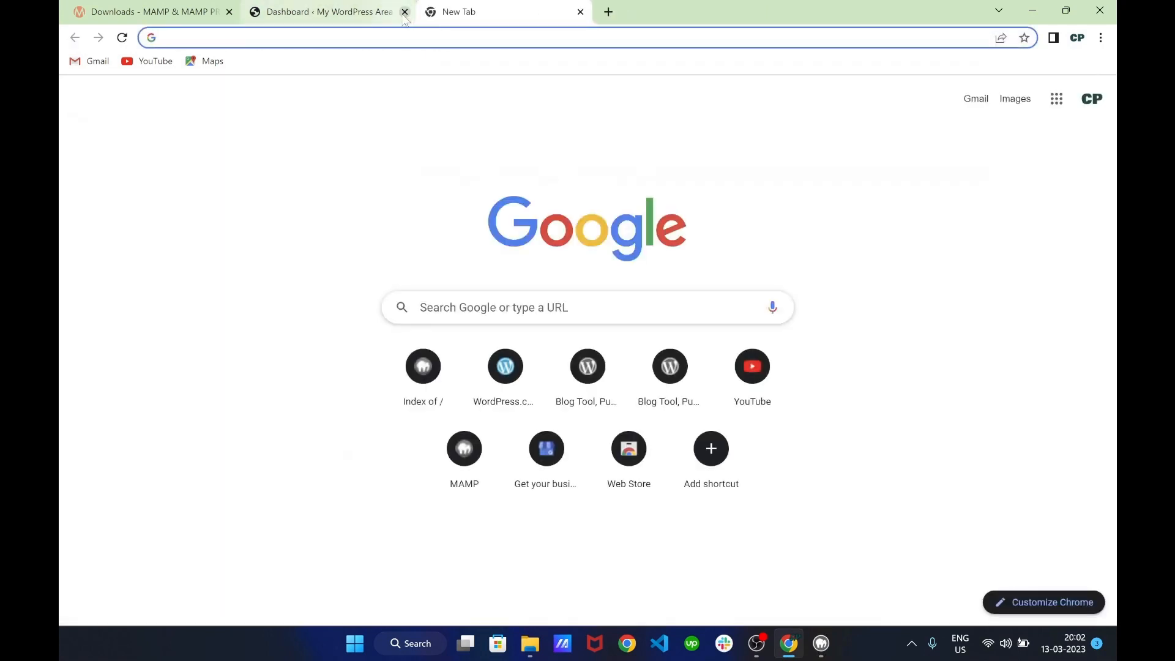
left_click(405, 12)
left_click(229, 12)
Reopen the MAMP WebStart page and use MY FAVORITE LINK to reach the WordPress Dashboard
mouse_move(821, 643)
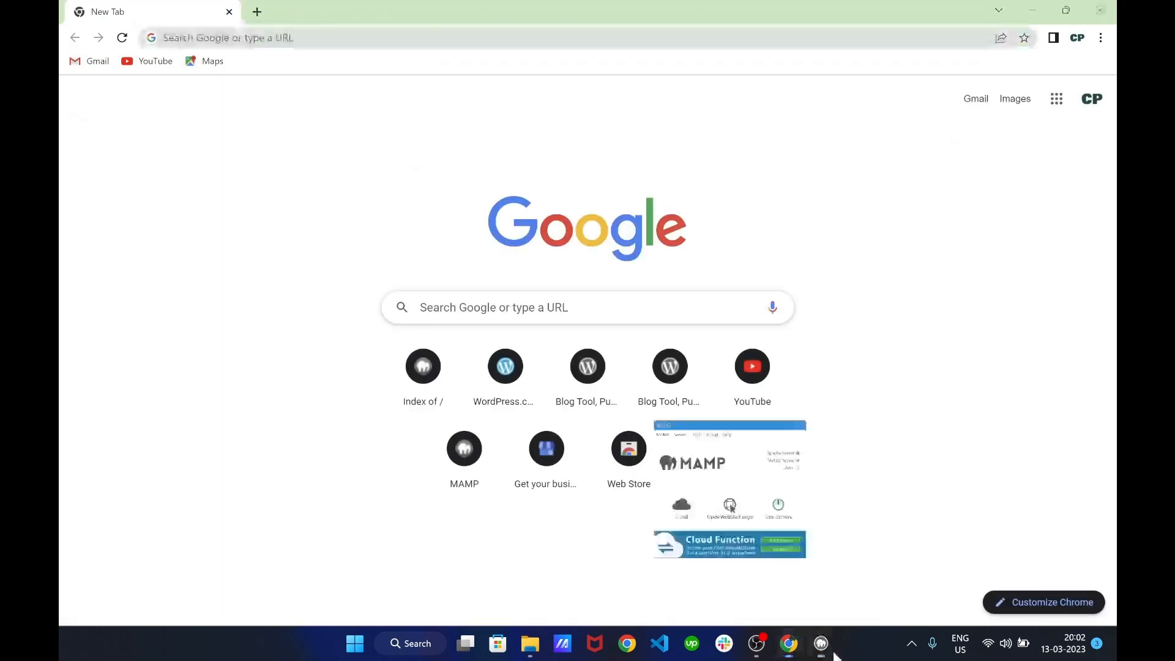
left_click(716, 490)
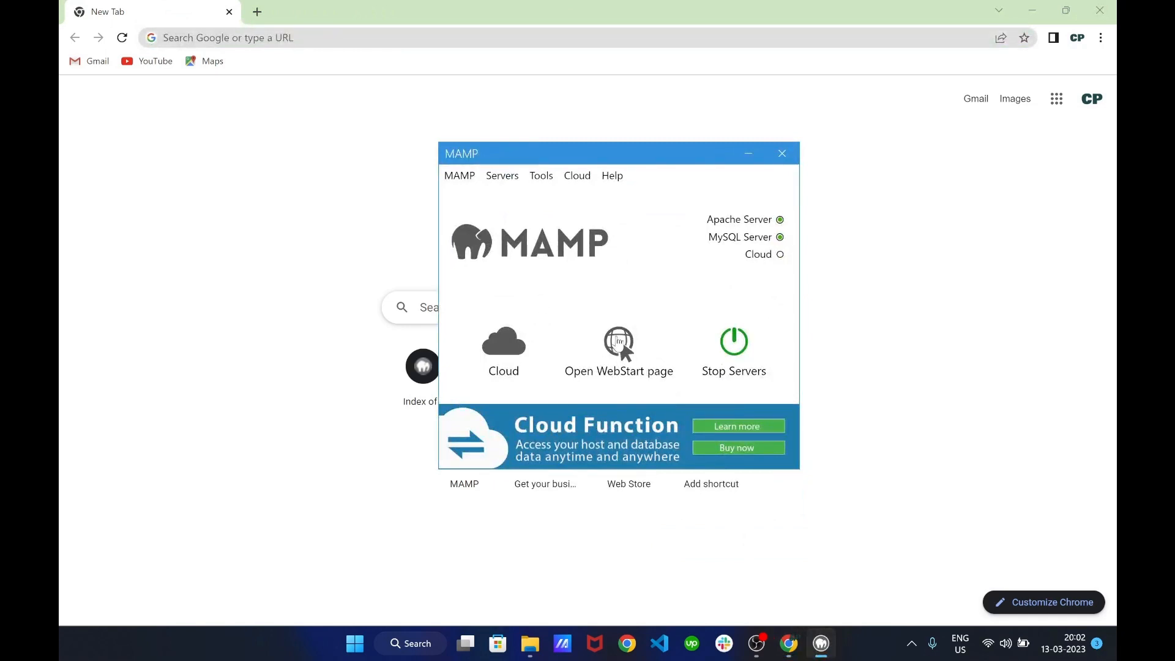
left_click(618, 341)
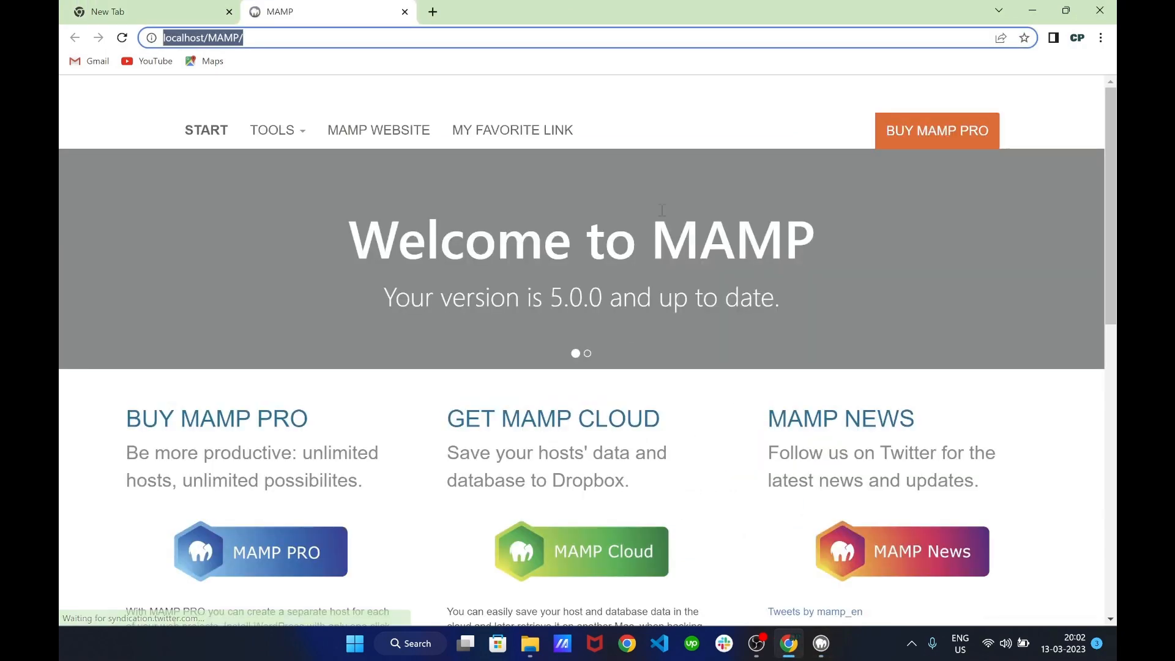
left_click(699, 128)
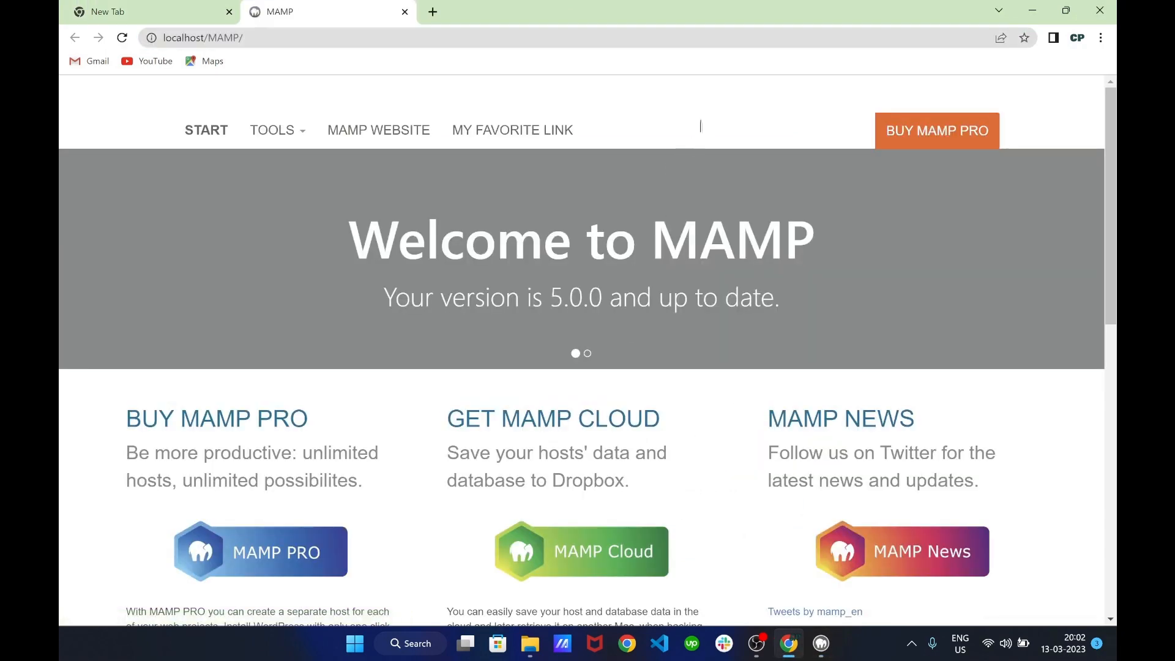
left_click(491, 136)
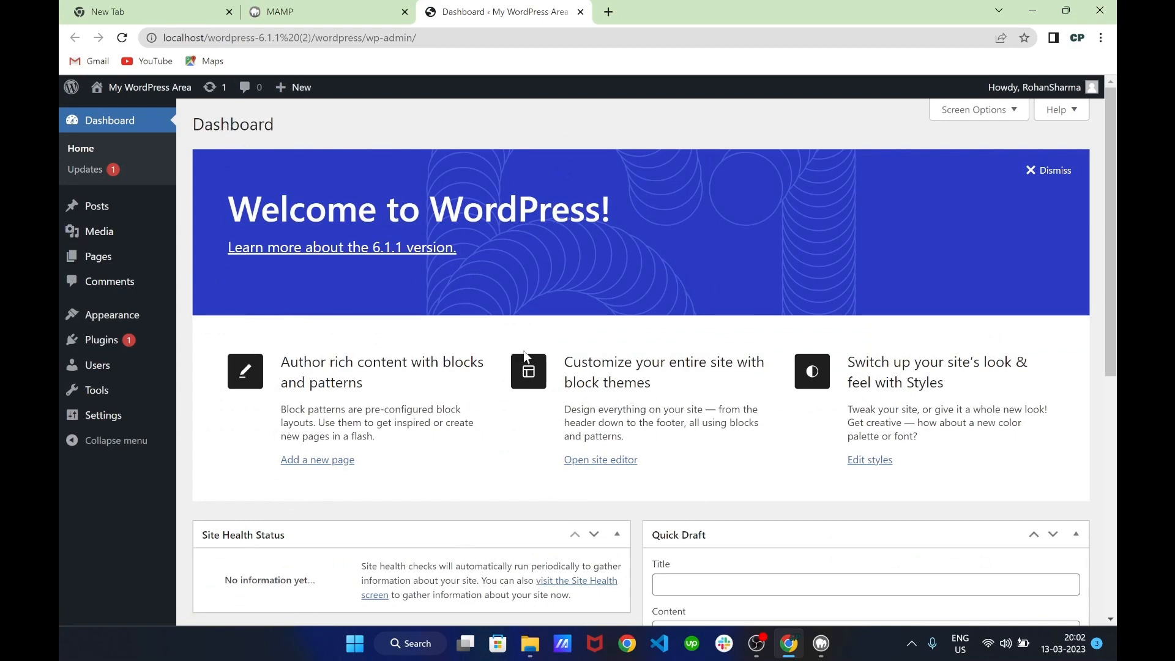
left_click(822, 648)
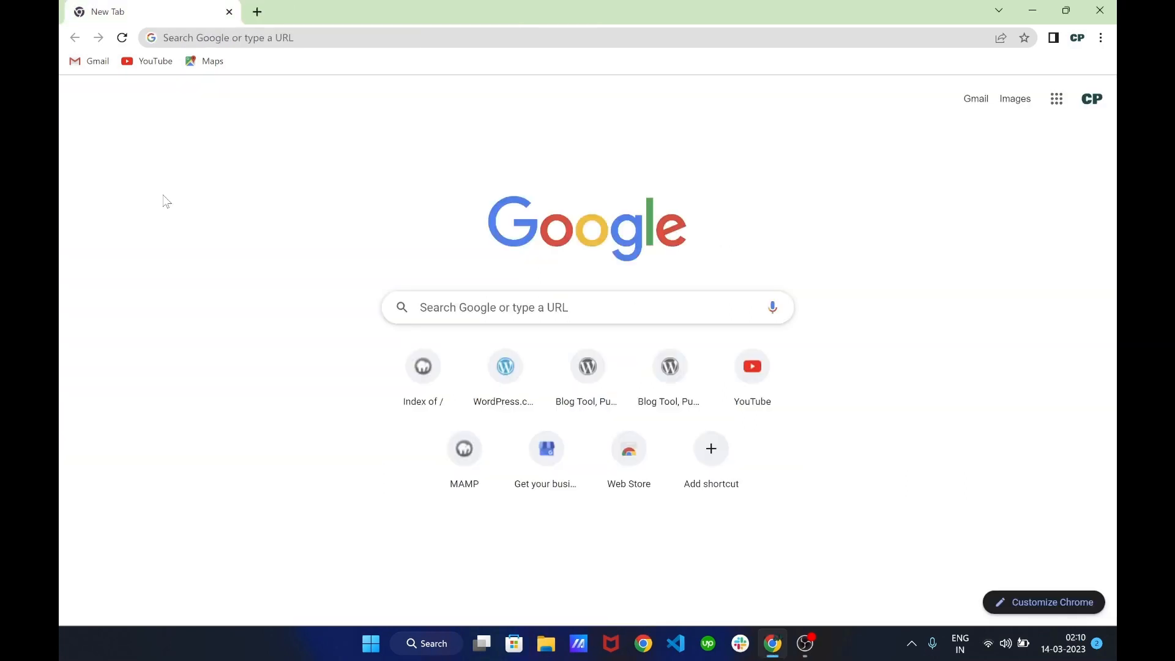
Search Google for ampps and browse the official AMPPS site
left_click(345, 35)
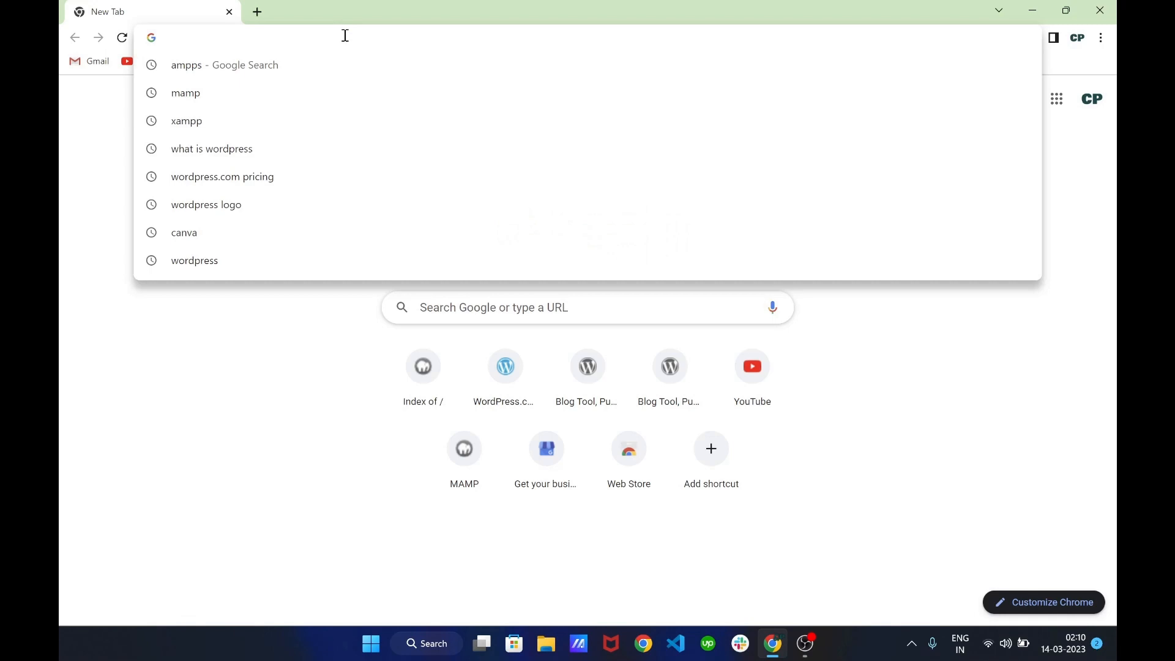
type("ampps")
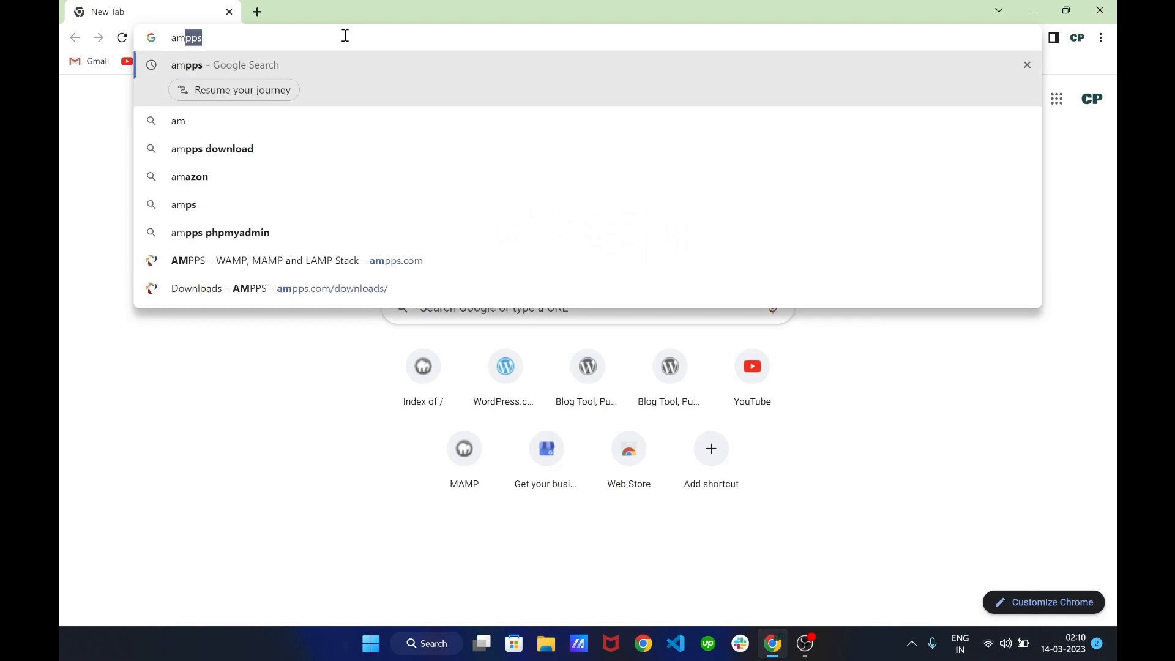
key("Return")
scroll(300, 245, "down", 1)
left_click(319, 201)
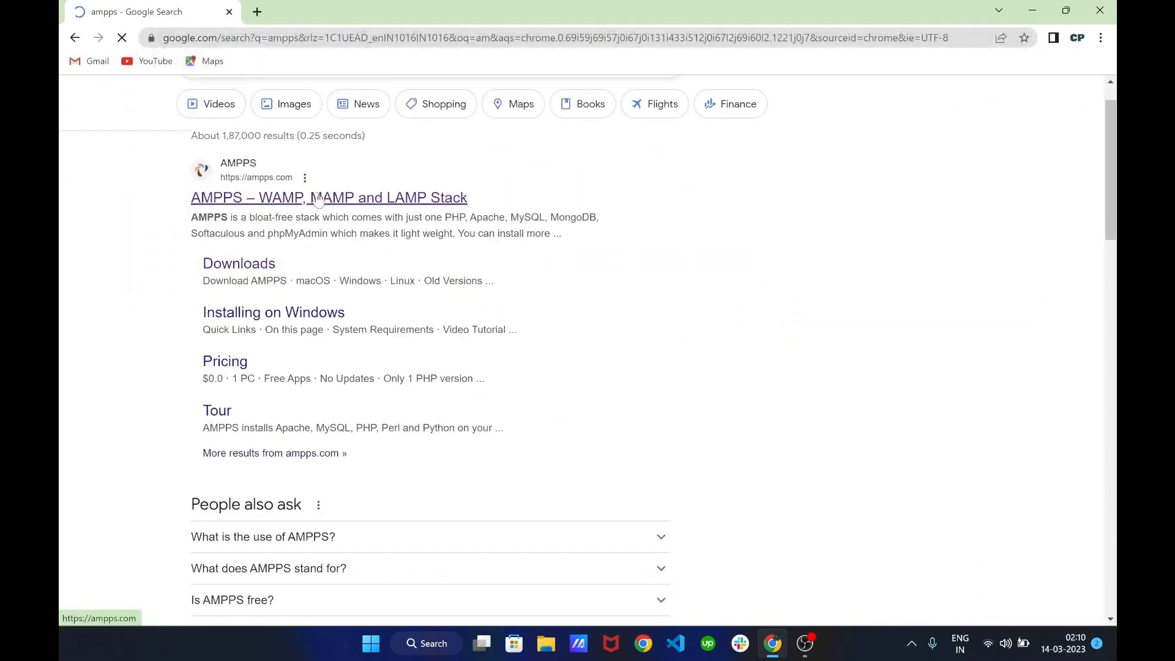
scroll(339, 250, "up", 1)
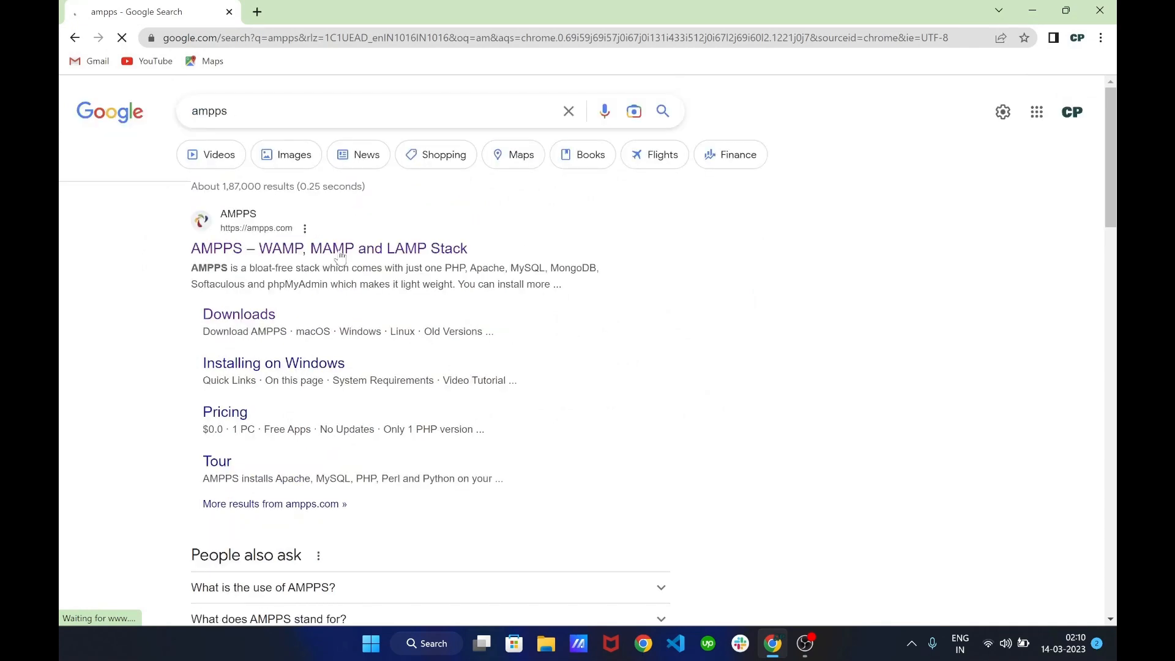
scroll(341, 256, "down", 1)
scroll(341, 256, "up", 1)
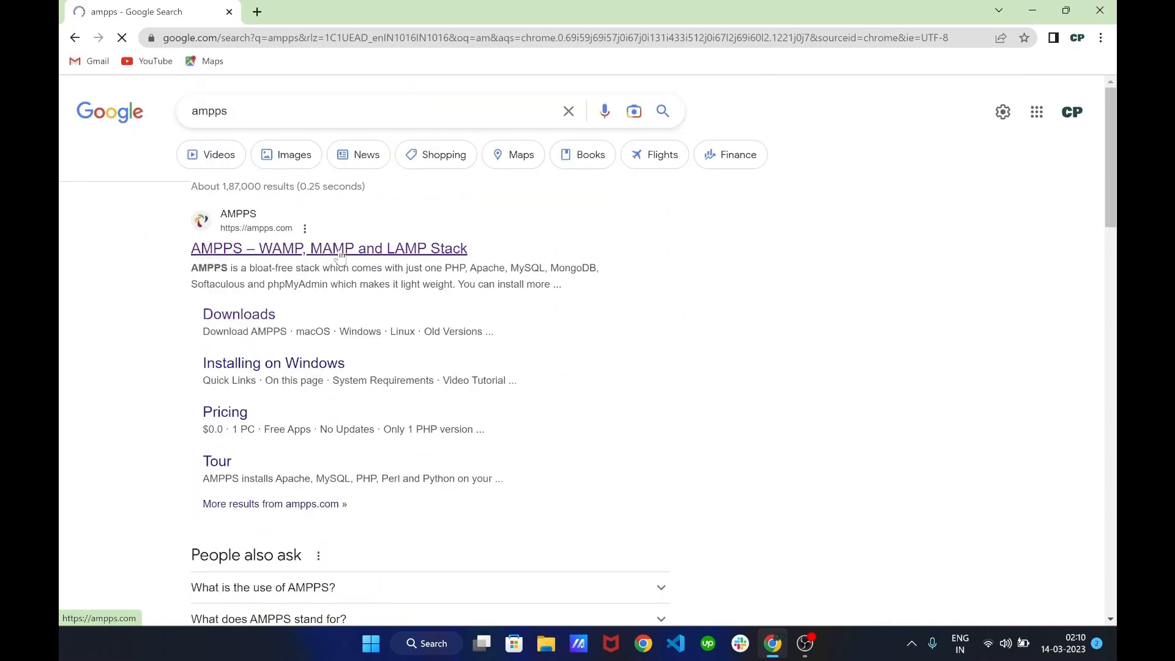
scroll(341, 255, "down", 1)
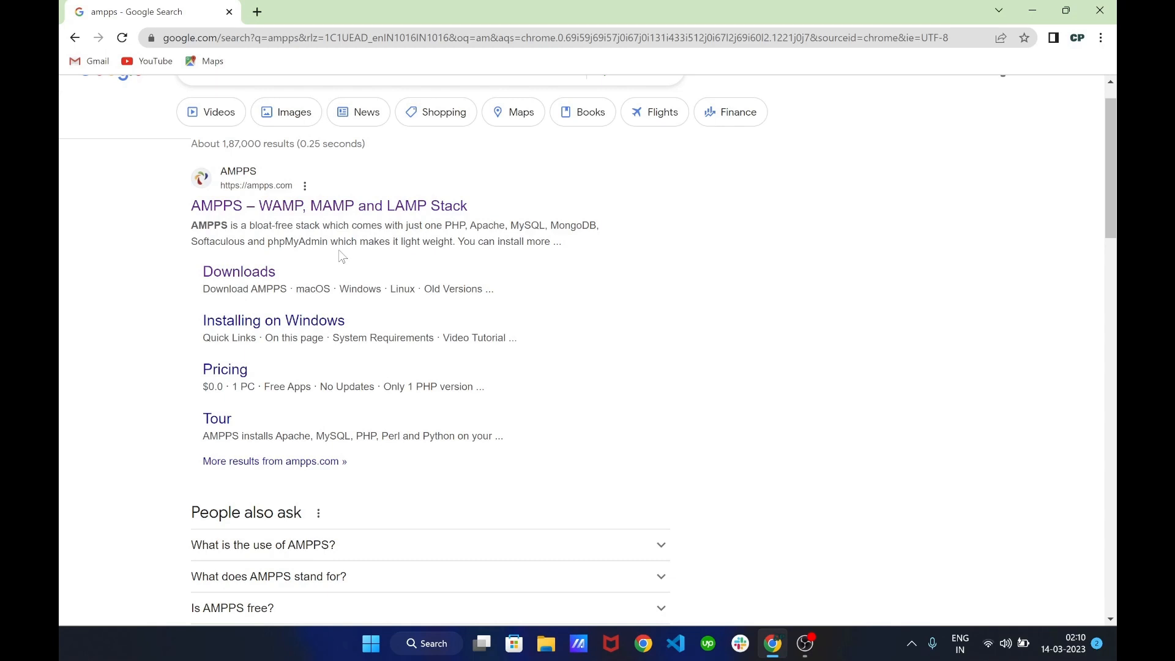
scroll(342, 256, "up", 1)
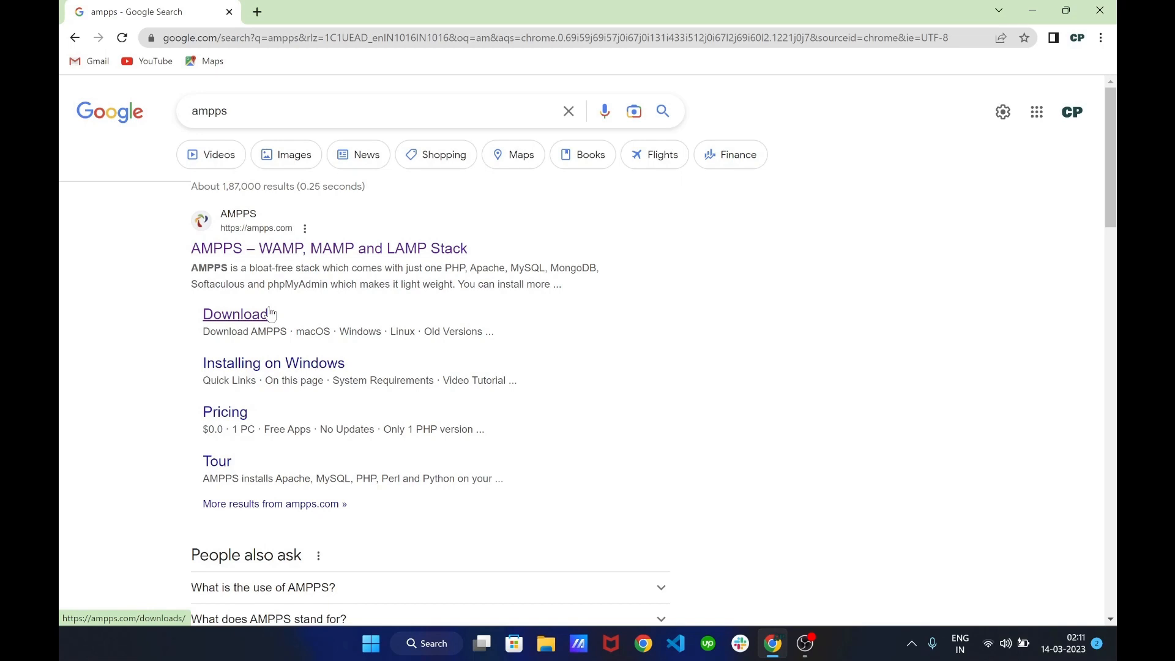
scroll(270, 314, "down", 1)
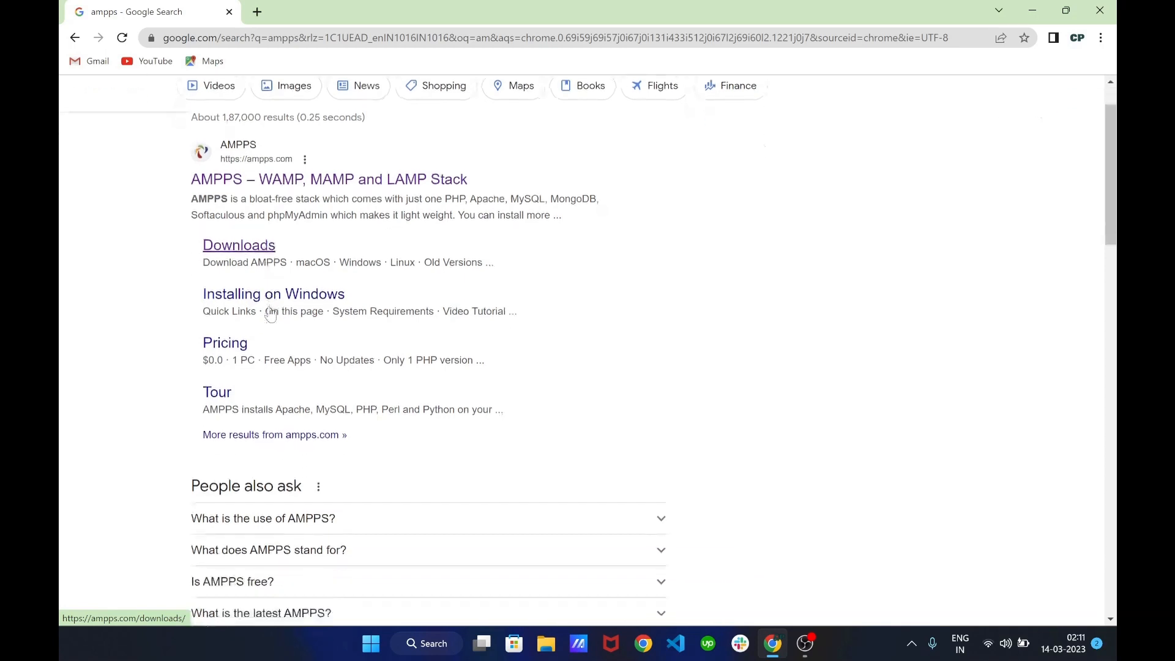
scroll(251, 318, "up", 1)
scroll(250, 321, "down", 1)
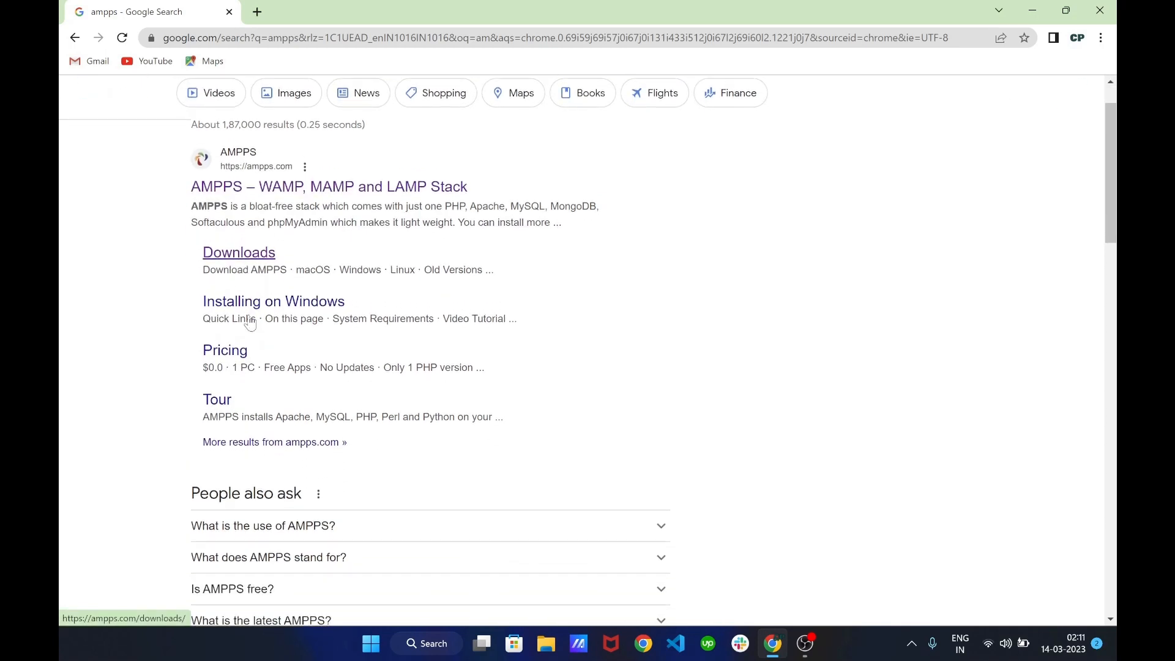
Download the AMPPS 4.3 Windows installer from the Downloads page
left_click(240, 247)
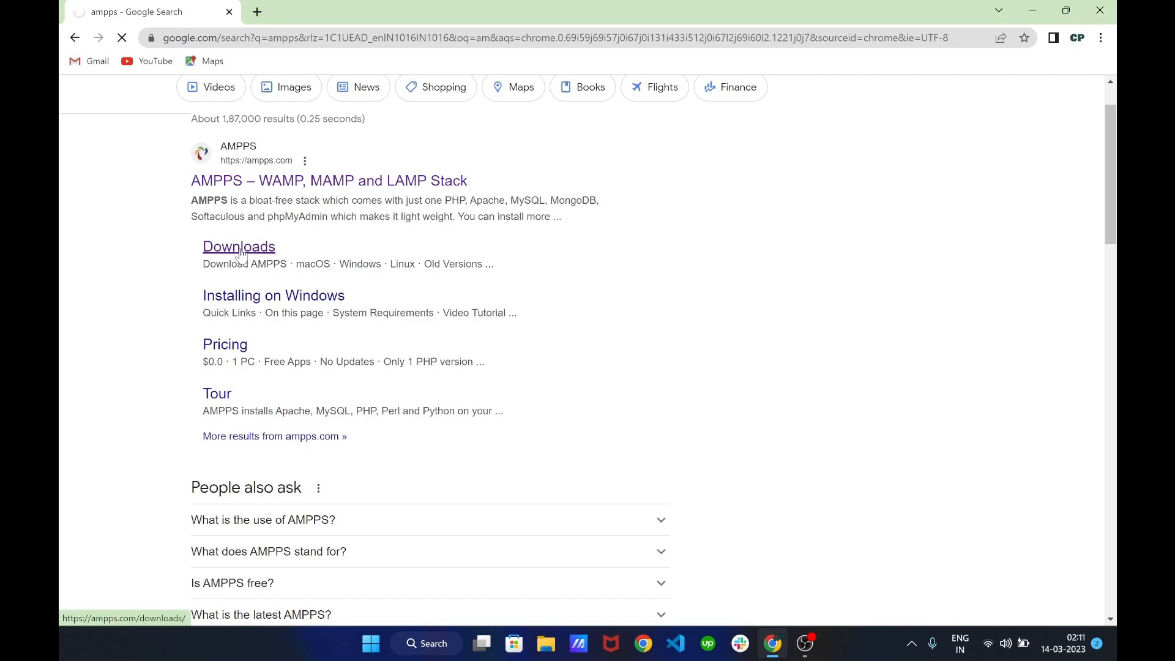
scroll(242, 255, "down", 2)
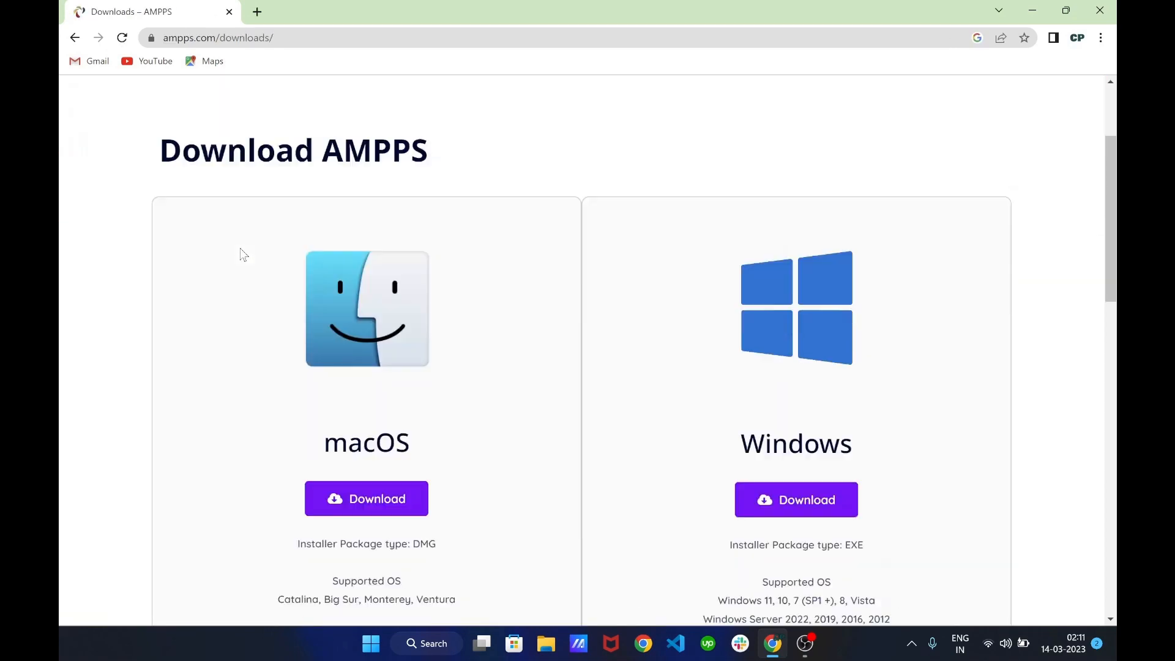
scroll(242, 254, "down", 3)
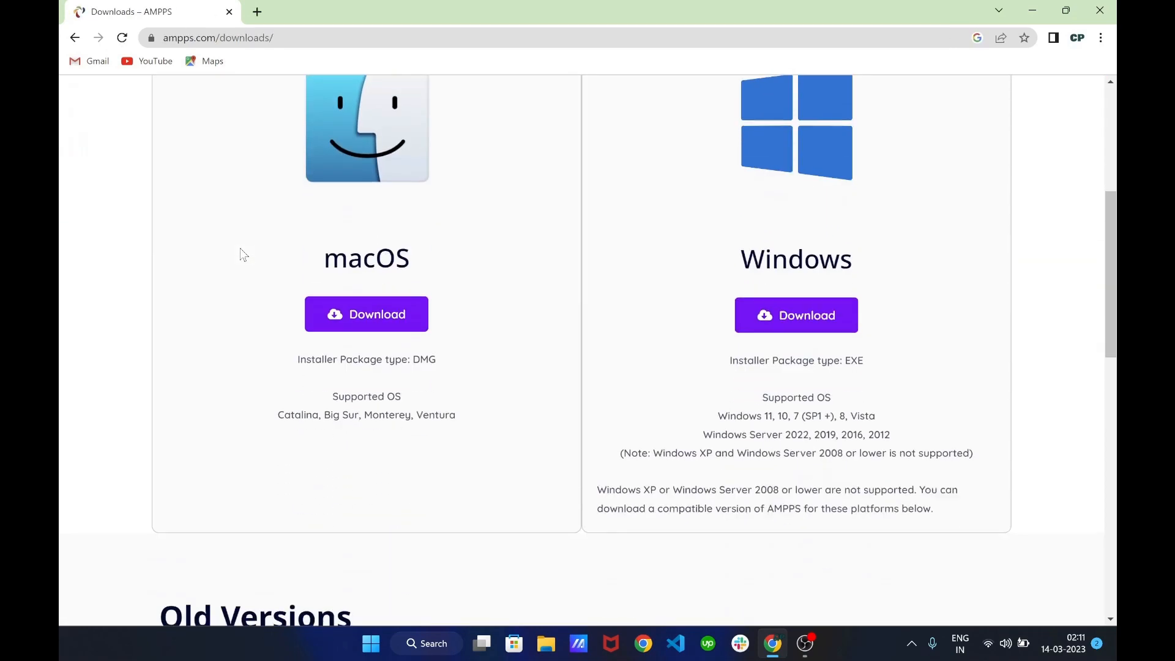
left_click(802, 320)
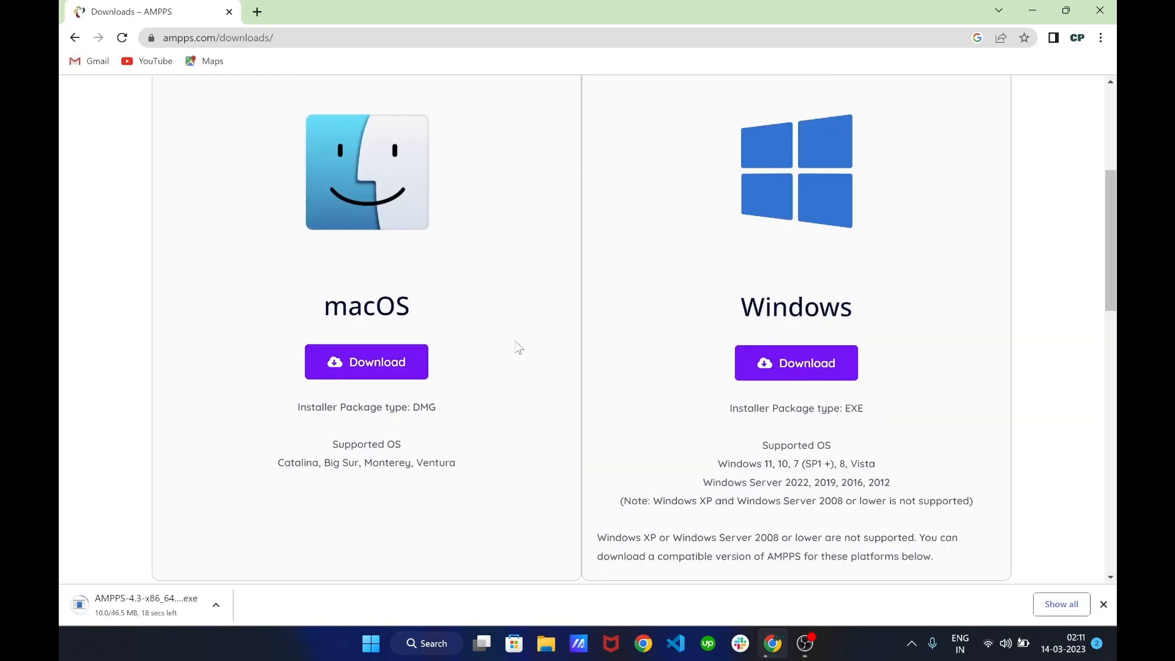
scroll(515, 342, "up", 2)
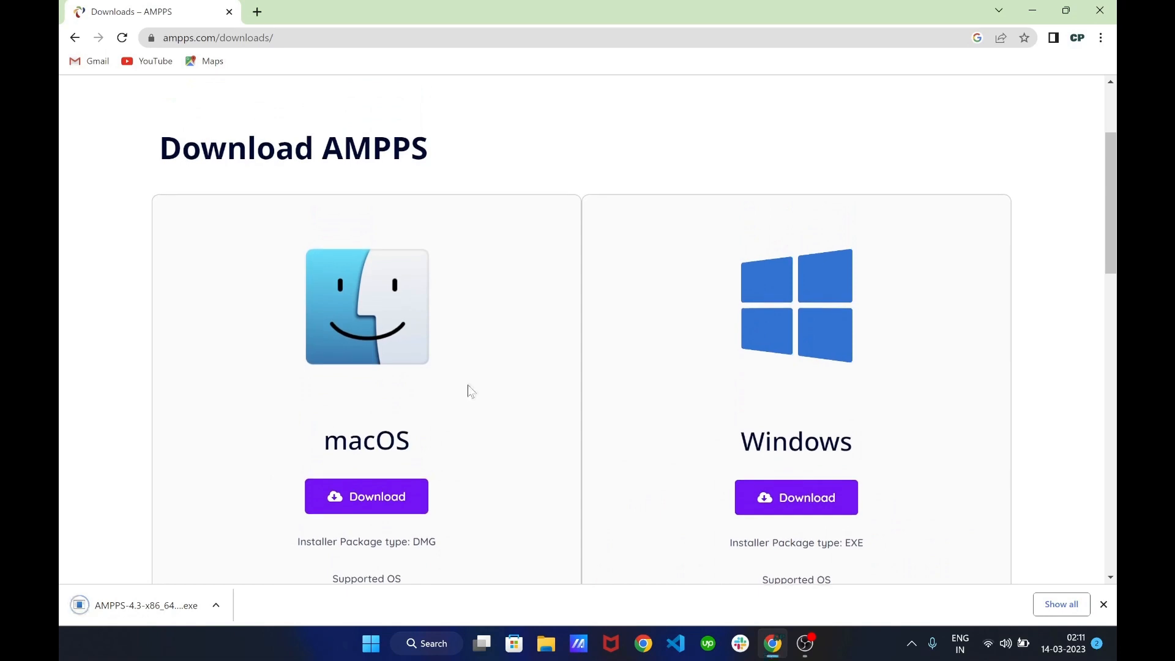
Run the downloaded AMPPS installer, accept the license and install to C:\Program Files\Ampps with default options
left_click(217, 607)
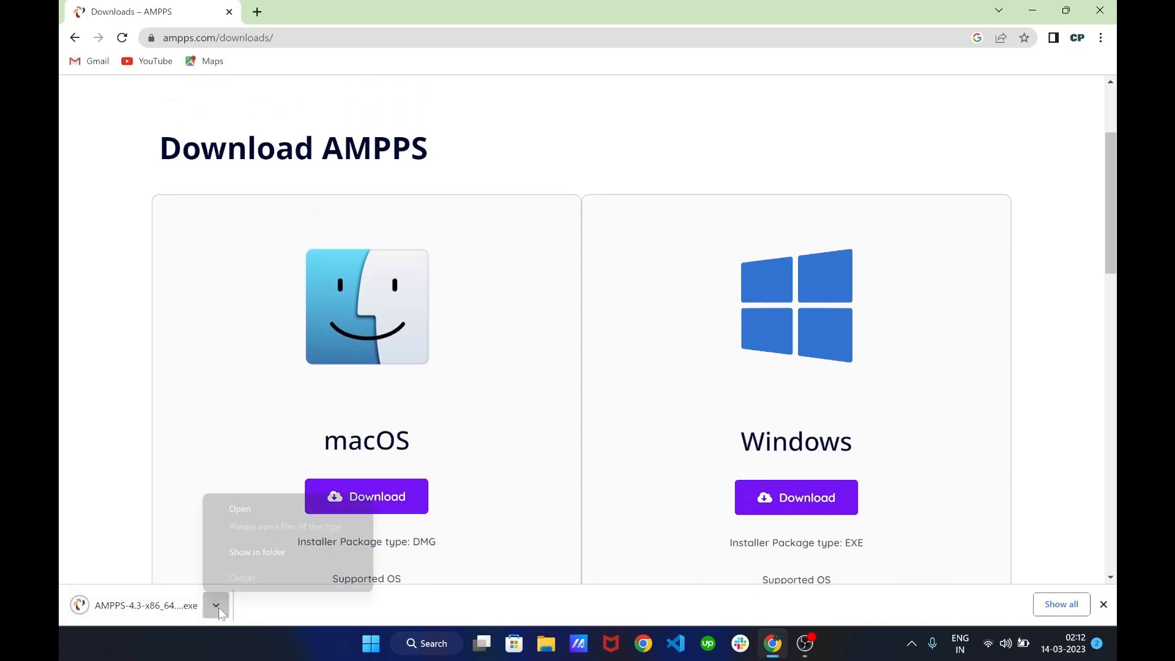
left_click(264, 509)
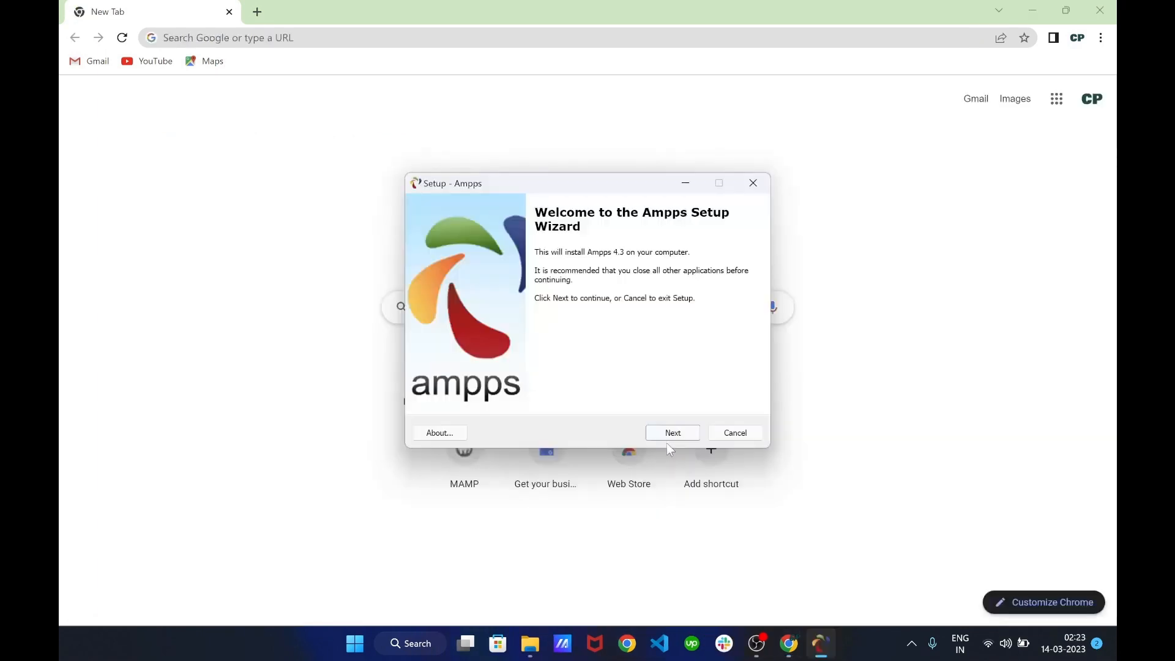
left_click(668, 438)
left_click(439, 388)
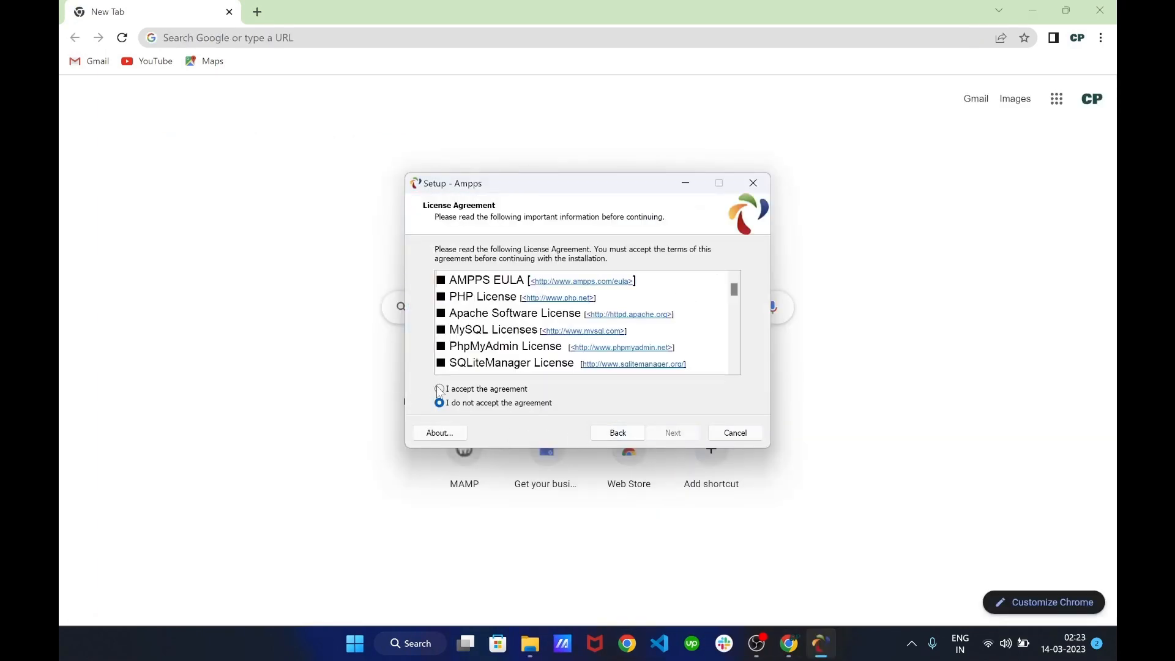
left_click(676, 435)
left_click(678, 435)
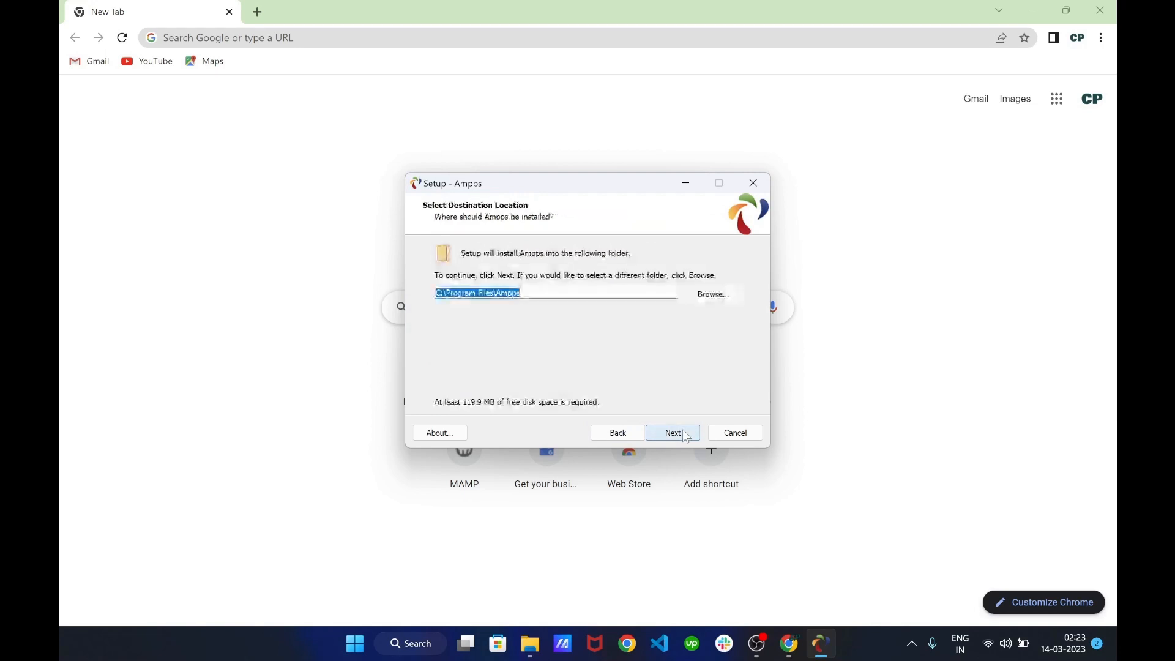
left_click(684, 431)
left_click(683, 431)
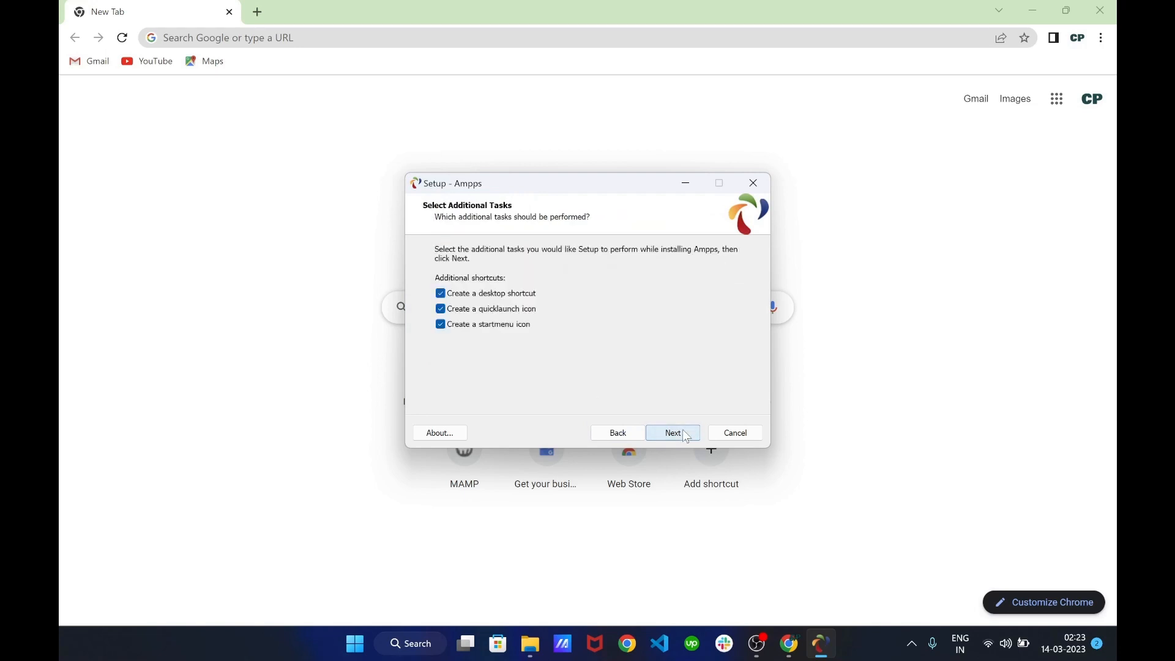
left_click(684, 434)
left_click(683, 433)
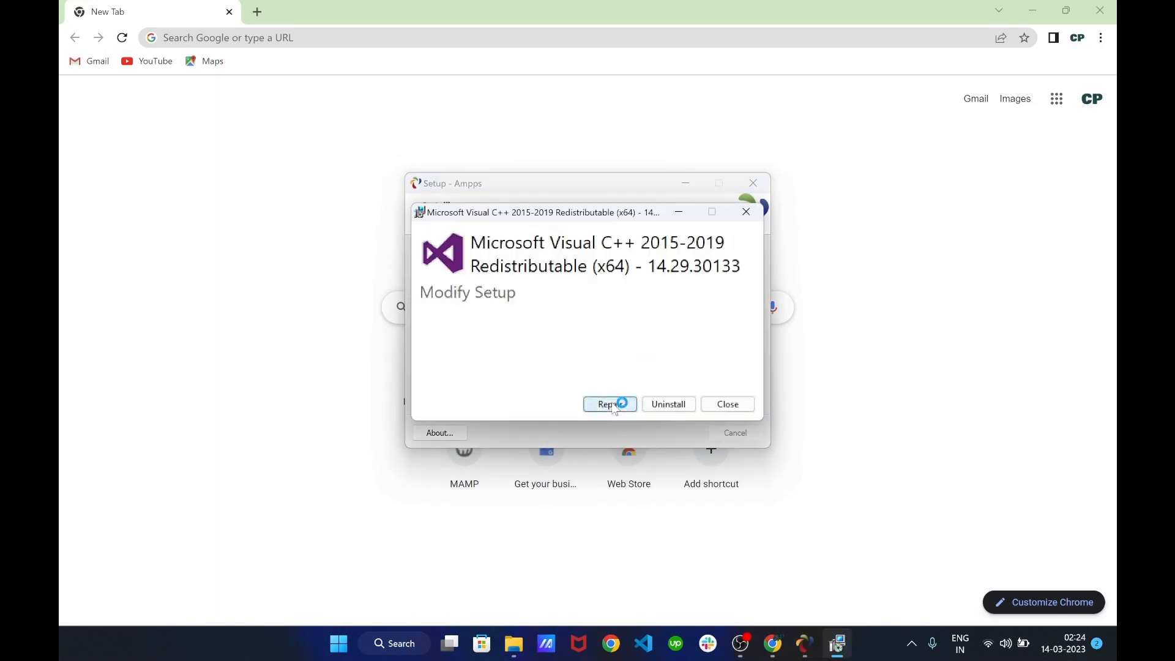
Repair the Visual C++ 2015-2019 redistributable, then close it and finish the Ampps setup wizard
left_click(612, 407)
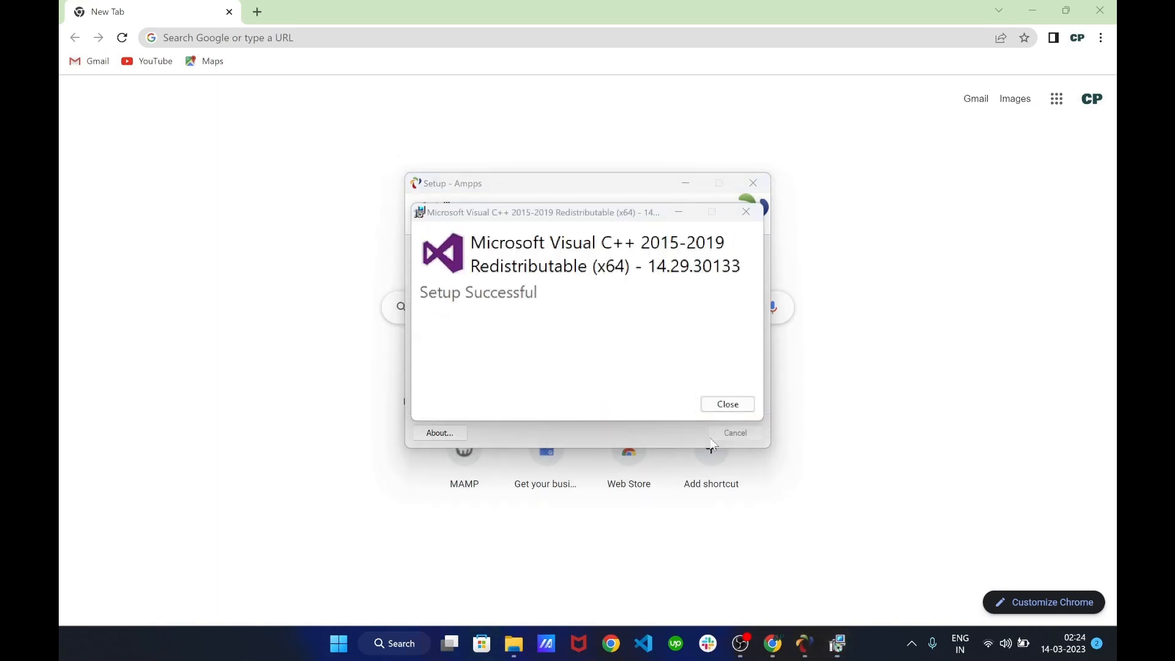
left_click(747, 405)
left_click(676, 432)
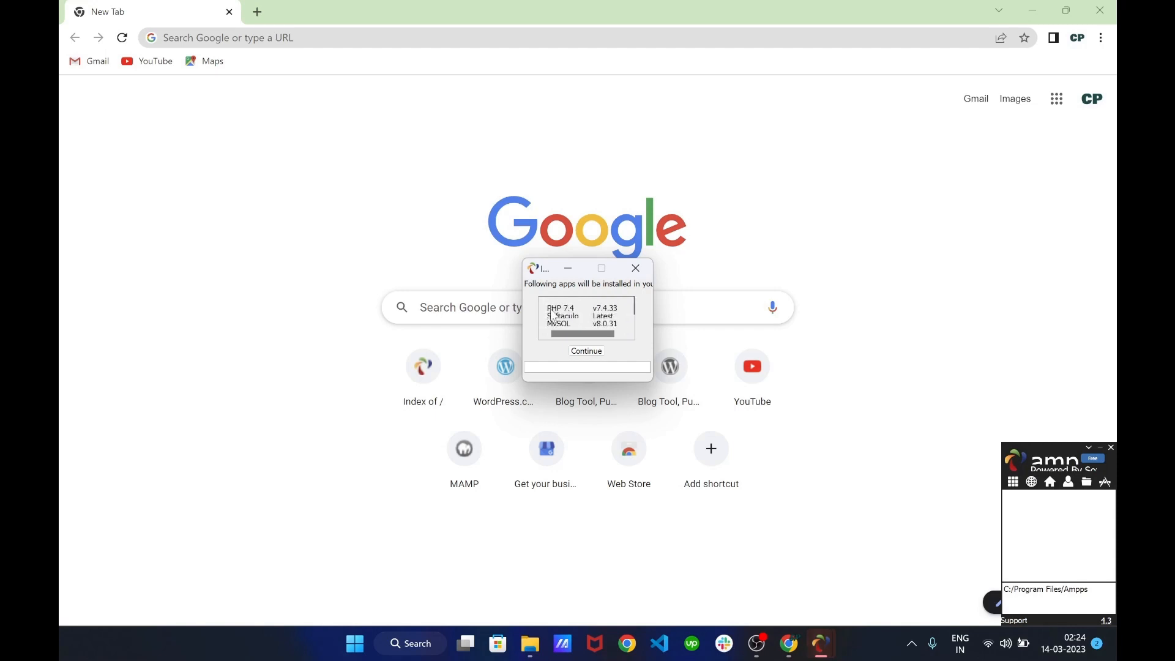
Review the bundled apps list (PHP 7.4.33, Softaculous, MySQL 8.0.31) and start downloading them
scroll(556, 315, "down", 1)
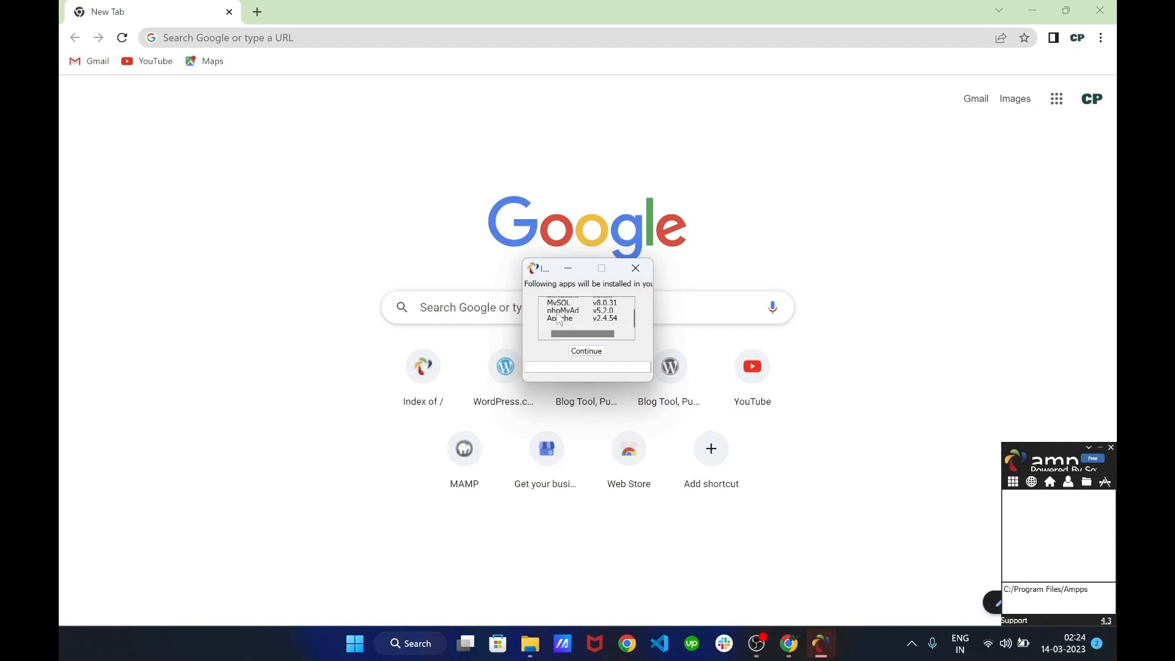
scroll(559, 317, "up", 1)
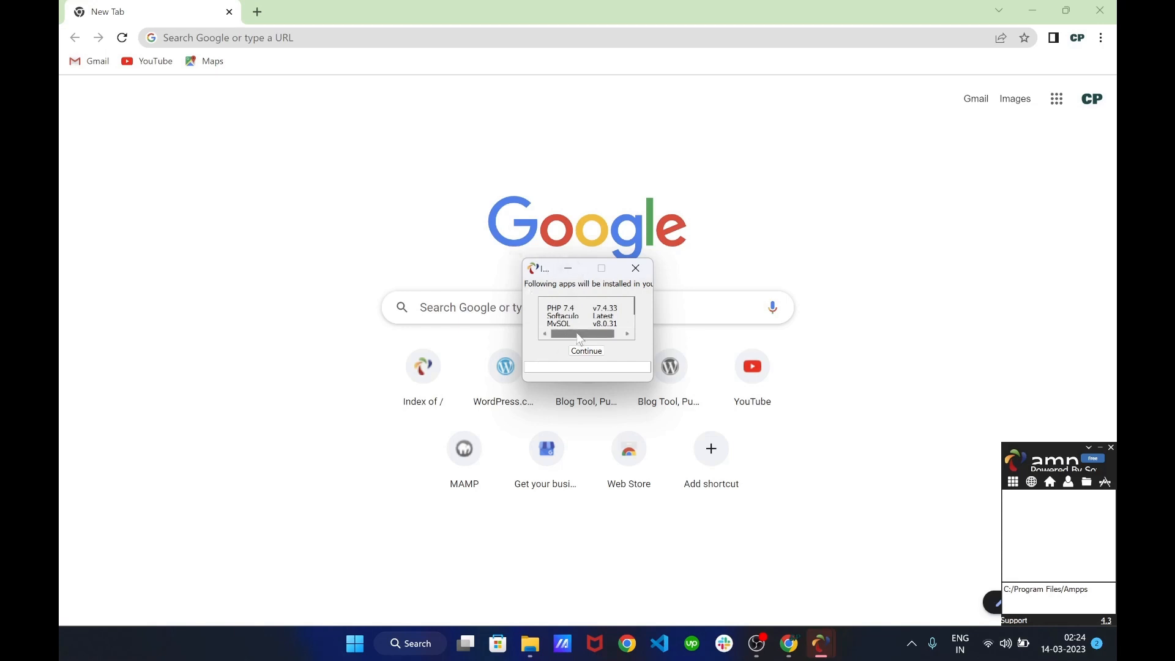
scroll(578, 319, "down", 1)
scroll(577, 318, "up", 1)
scroll(560, 319, "down", 1)
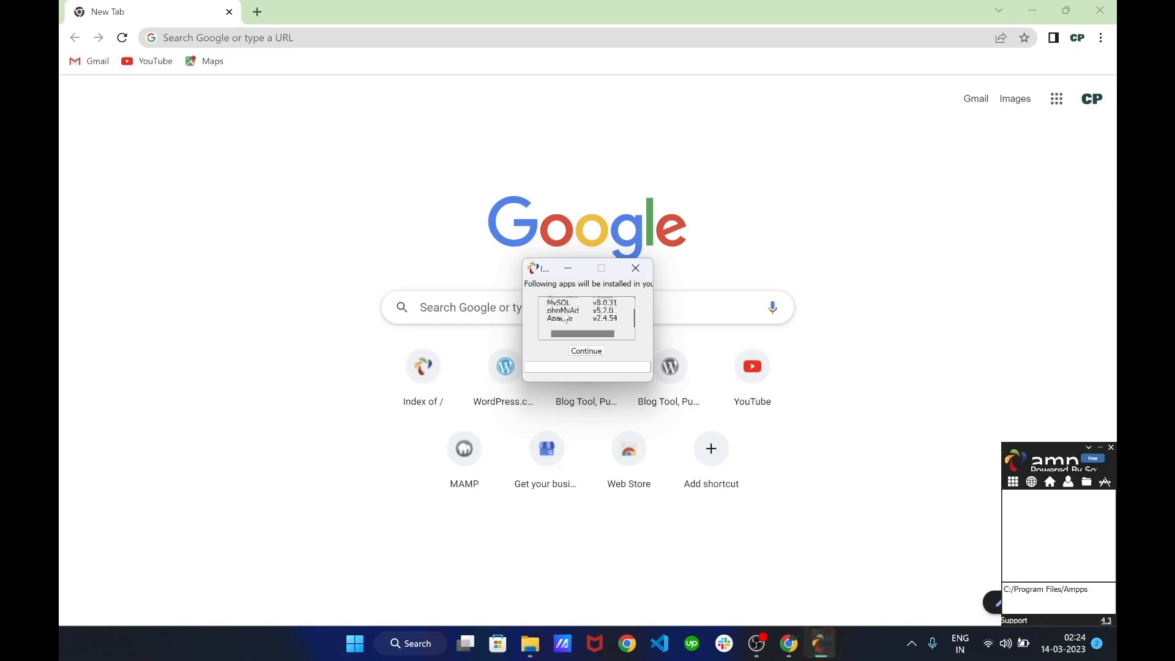
scroll(561, 323, "up", 1)
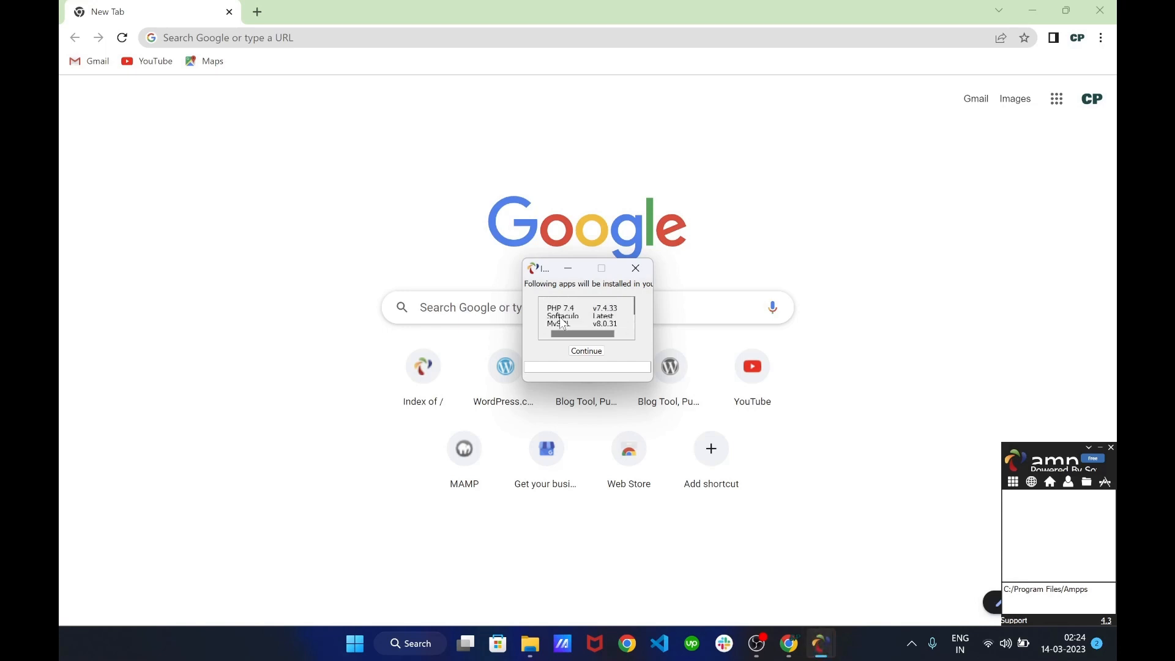
left_click(587, 354)
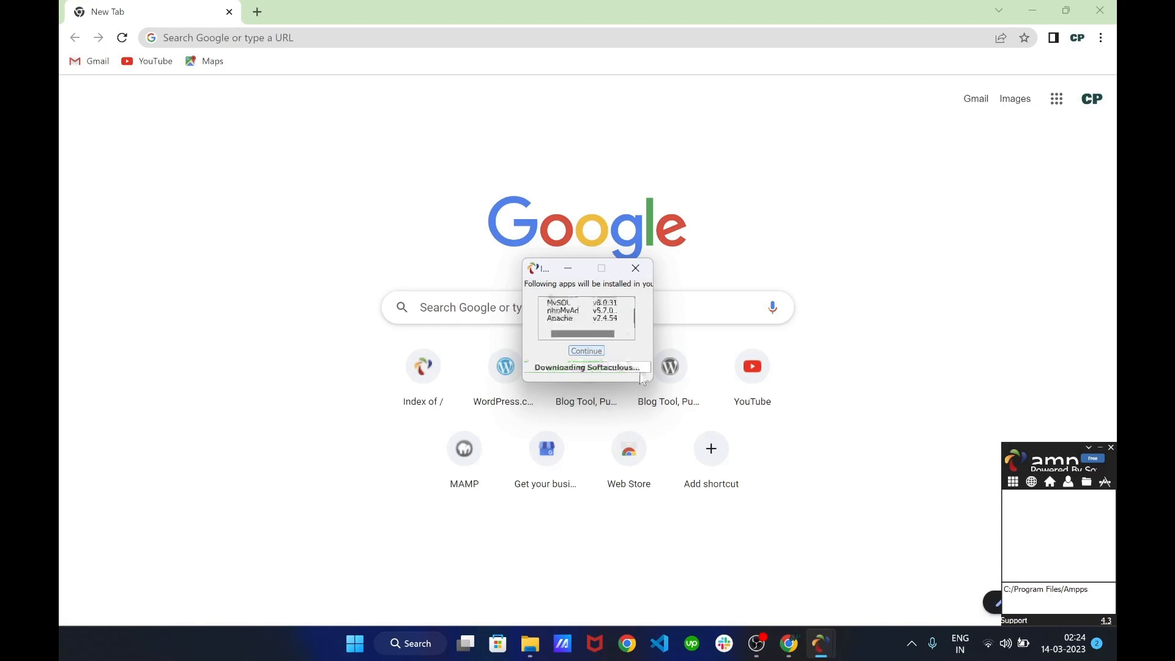
scroll(616, 323, "up", 2)
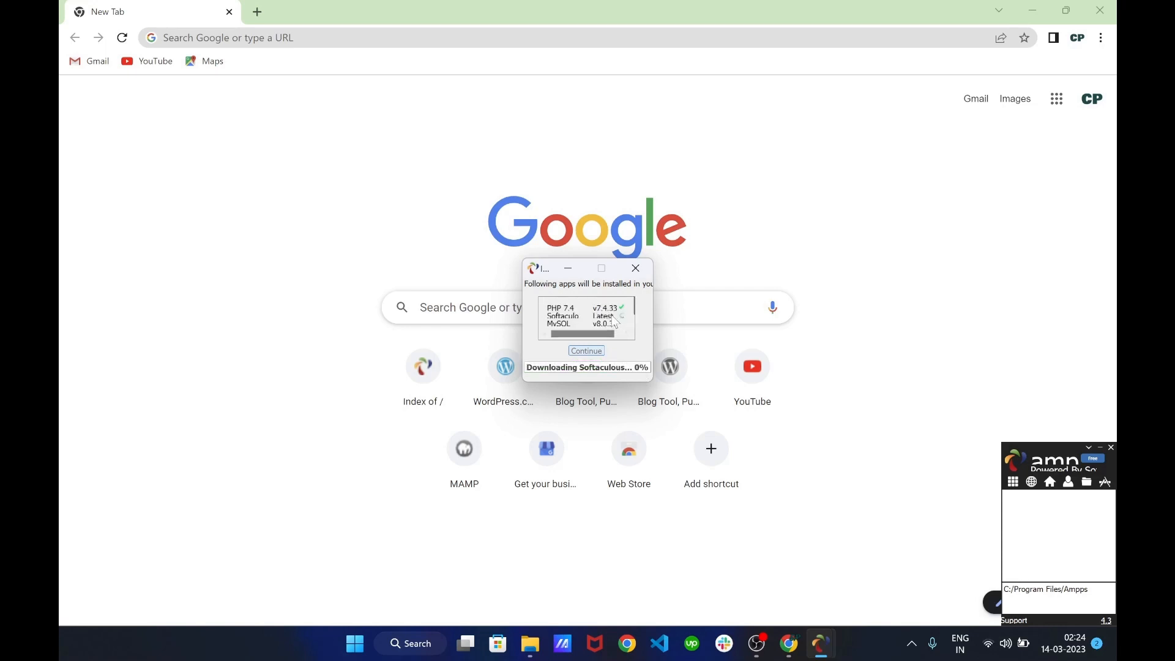
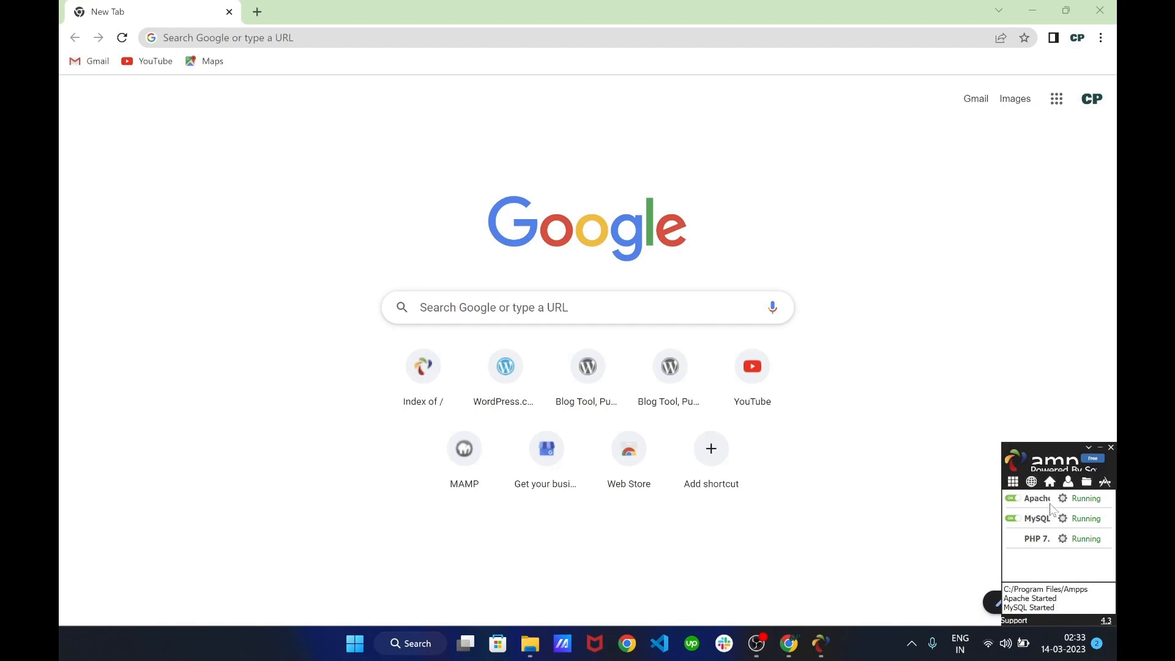
From the AMPPS panel, open localhost in Chrome to show the Index of / listing
left_click(1013, 483)
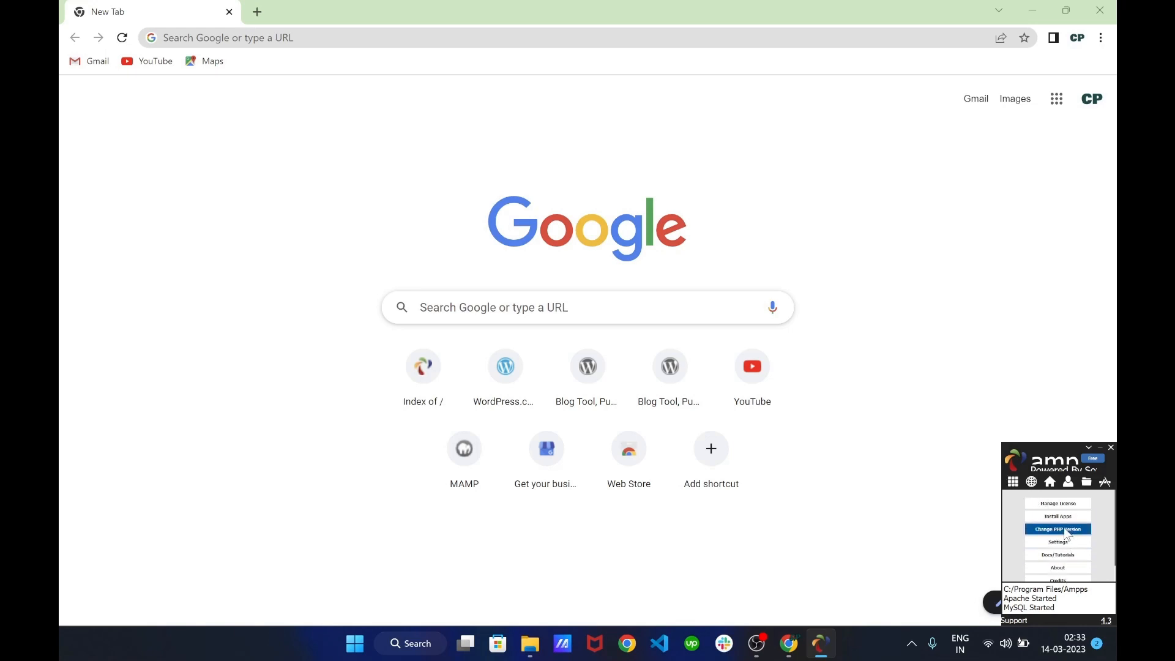
scroll(1066, 546, "down", 1)
scroll(1059, 538, "up", 1)
left_click(1032, 483)
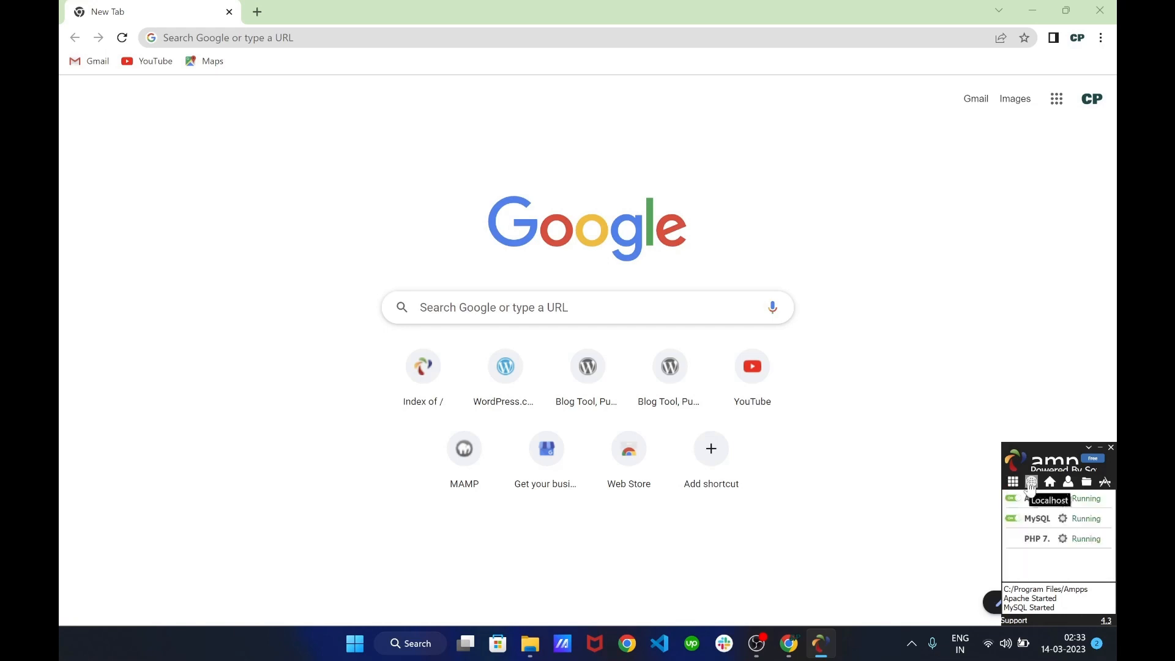
left_click(1031, 484)
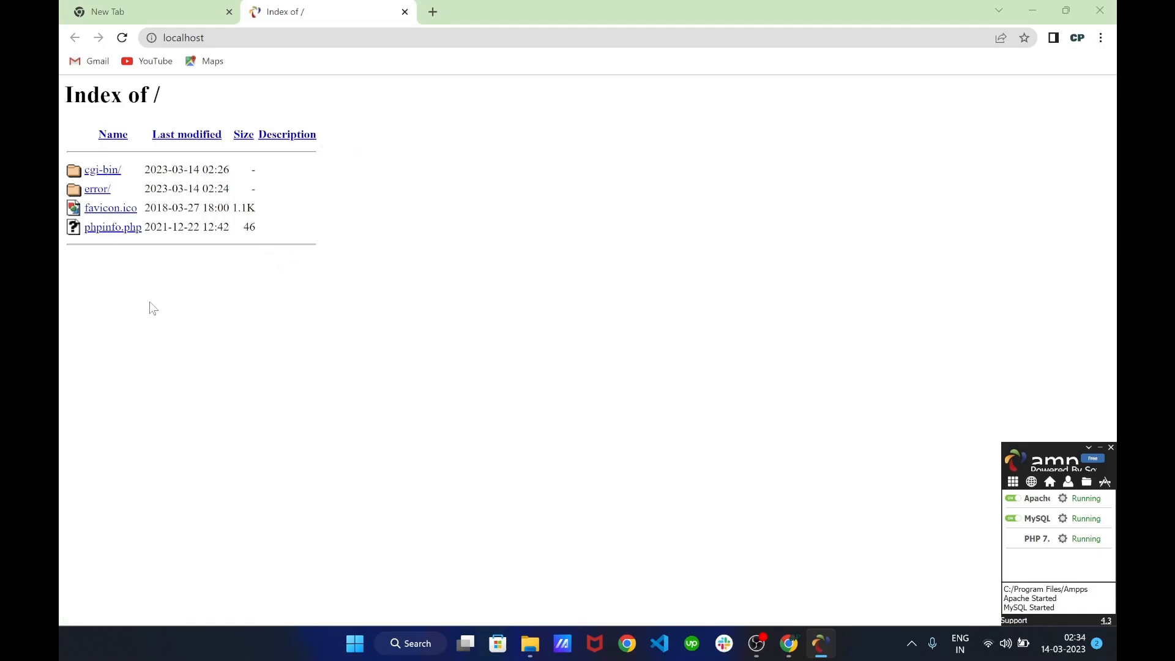
left_click(1050, 484)
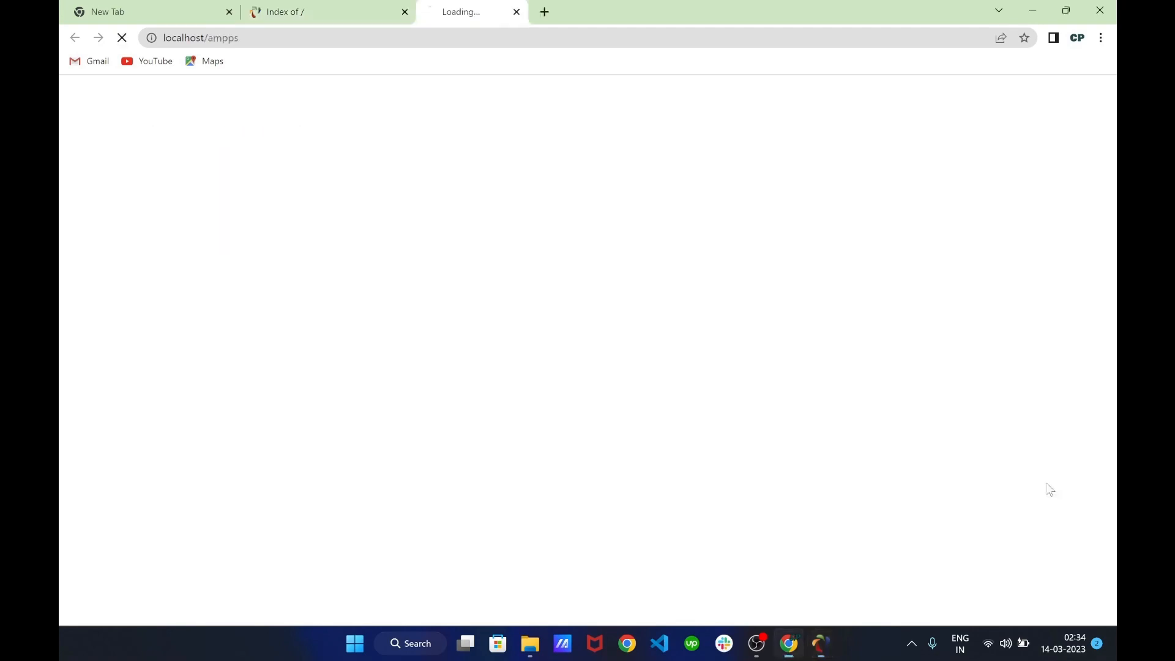
scroll(586, 384, "down", 2)
scroll(585, 380, "down", 6)
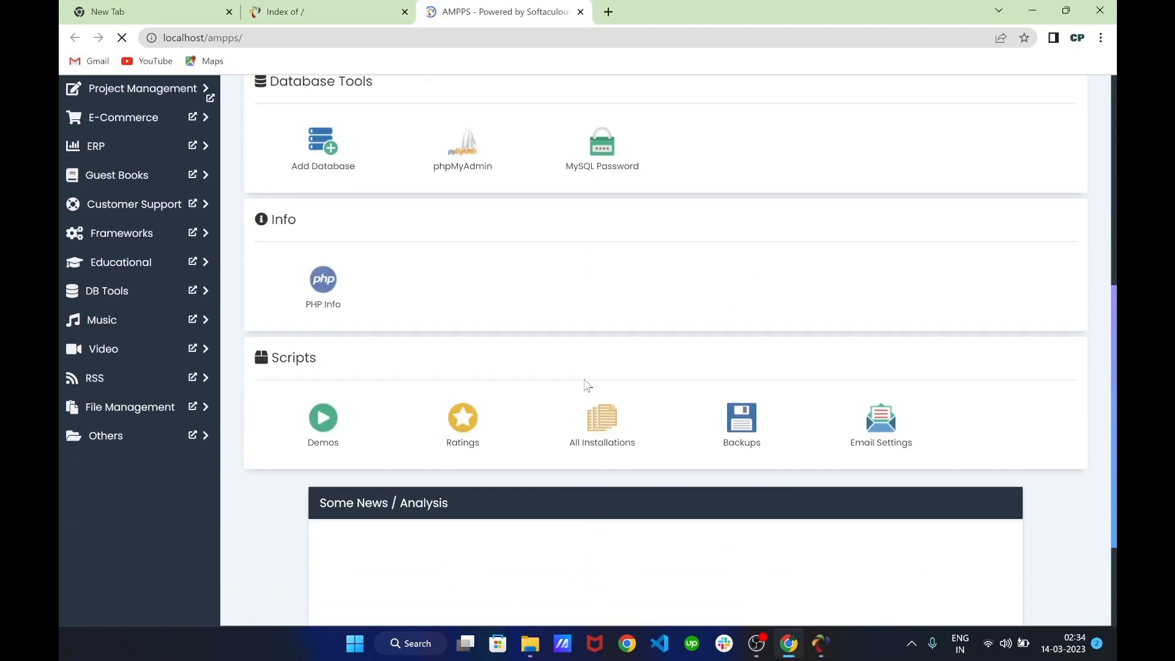
scroll(584, 380, "up", 8)
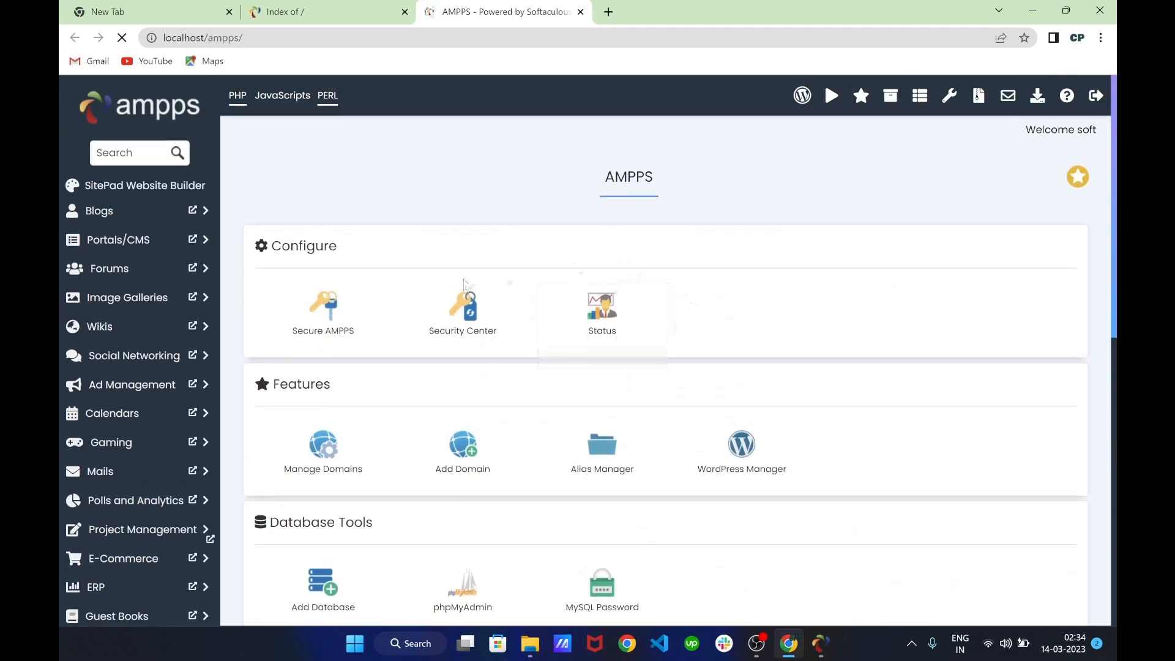
scroll(381, 334, "down", 1)
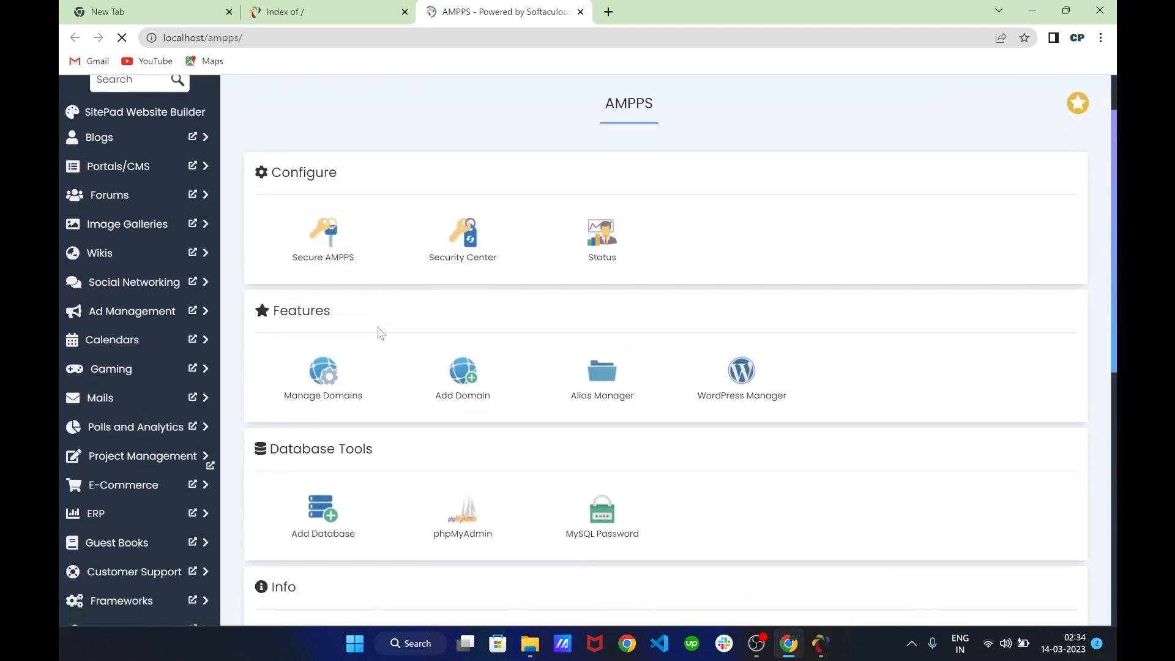
scroll(380, 334, "down", 1)
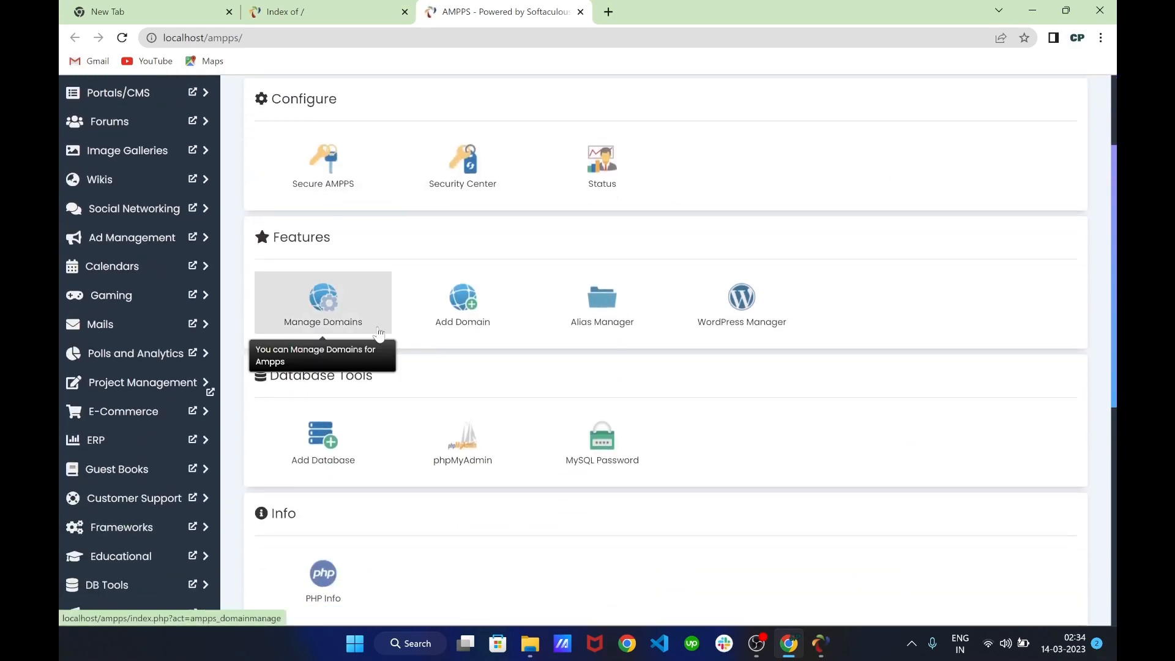
scroll(522, 265, "down", 4)
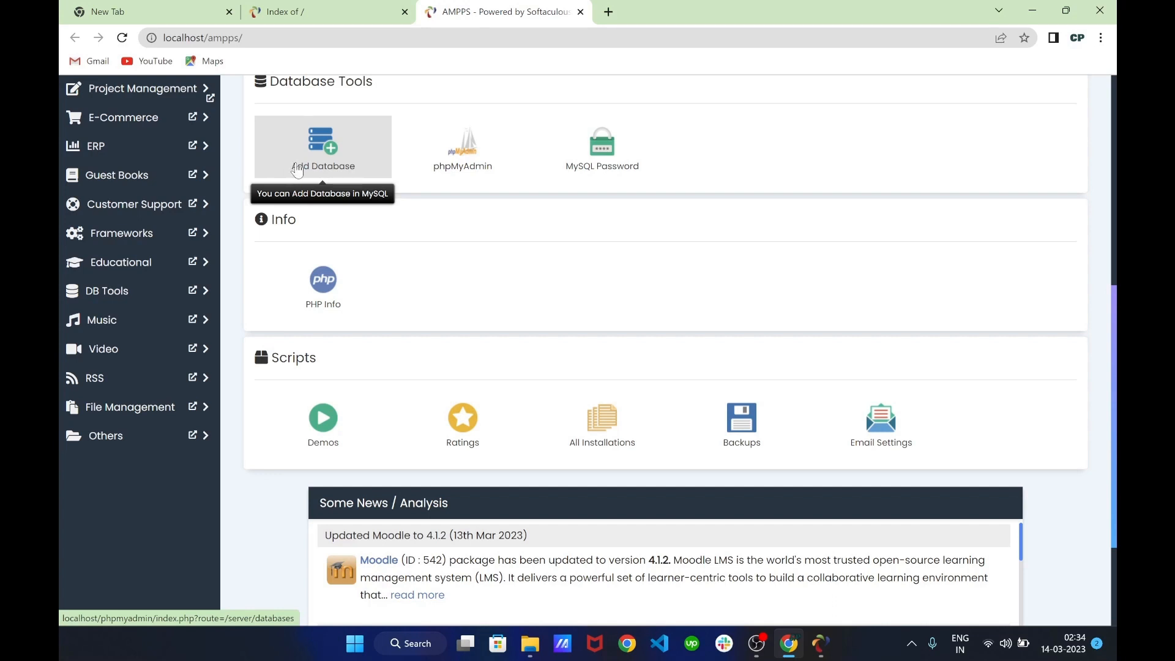
scroll(297, 170, "up", 2)
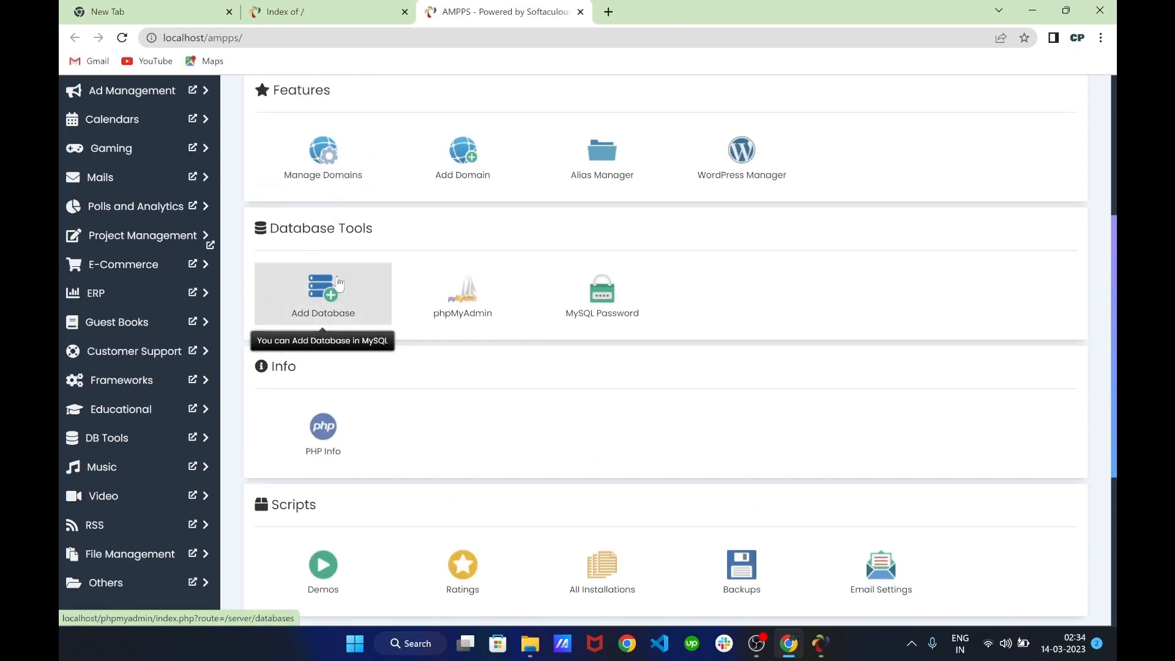
left_click(582, 13)
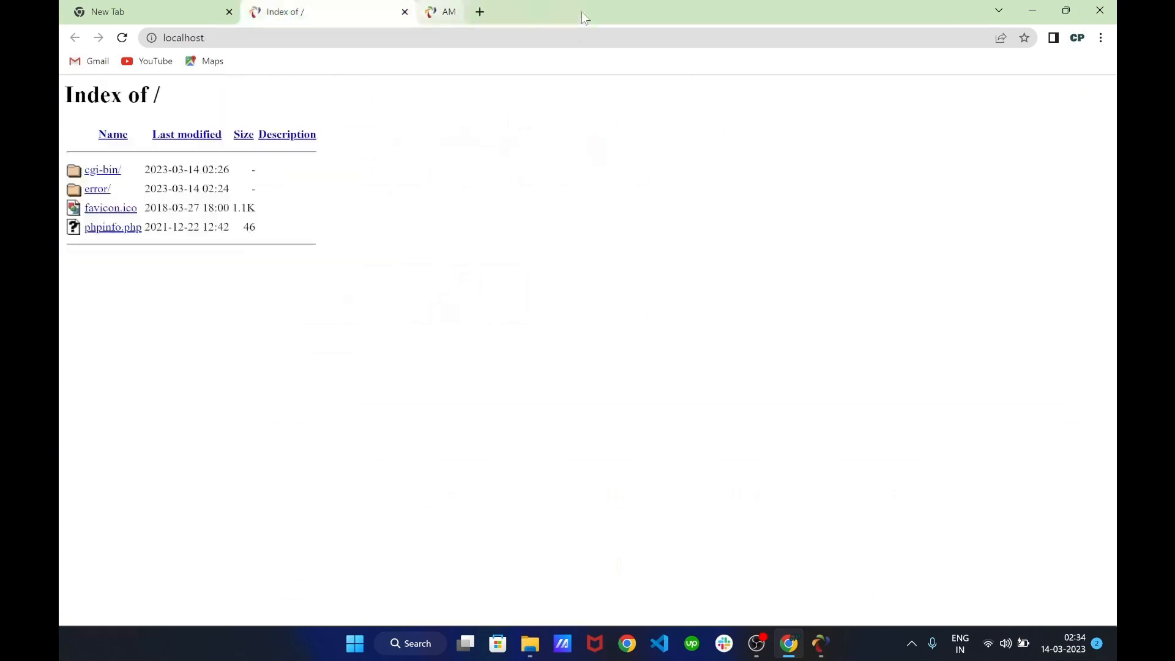
left_click(820, 643)
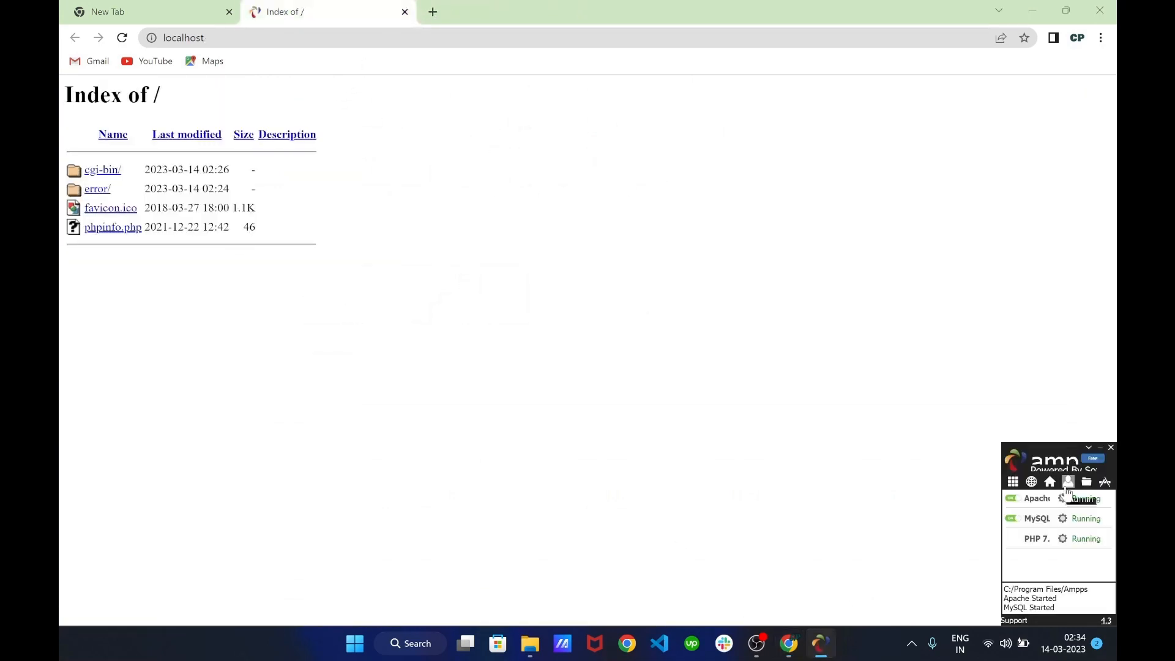
left_click(1067, 485)
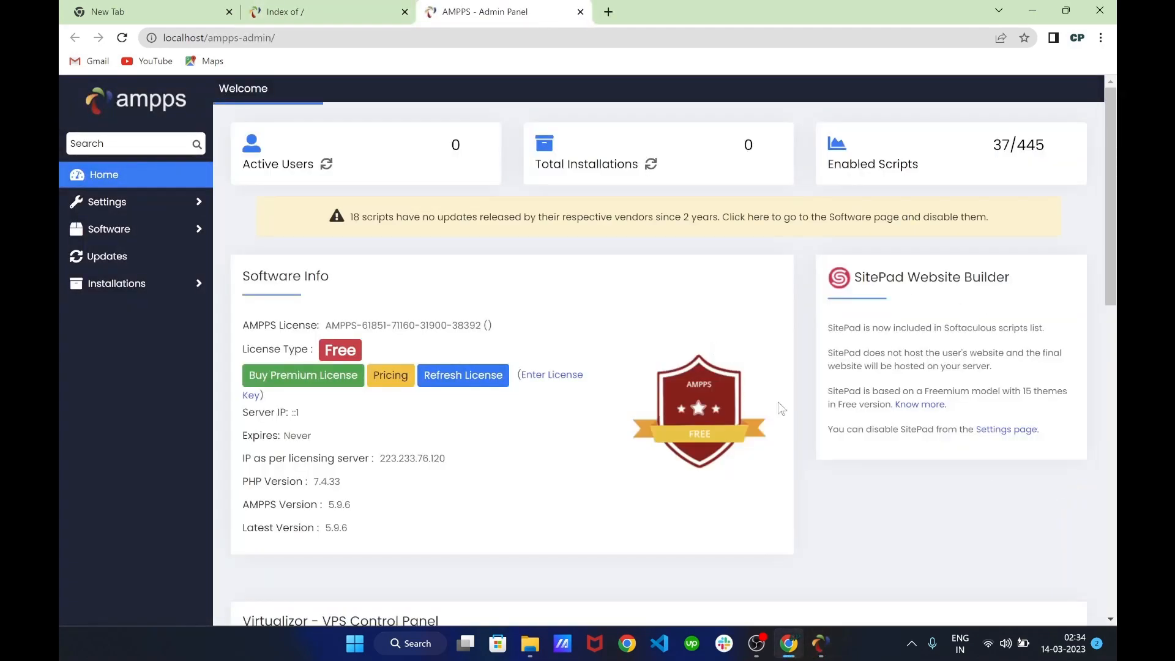
scroll(486, 300, "down", 1)
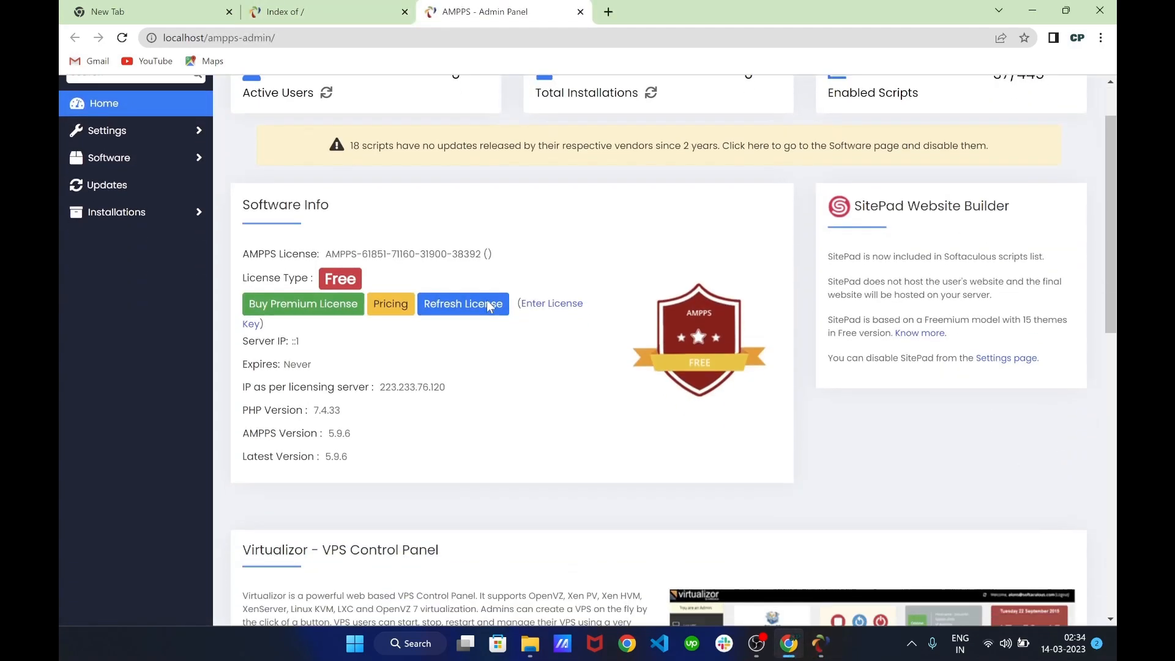
scroll(475, 314, "up", 1)
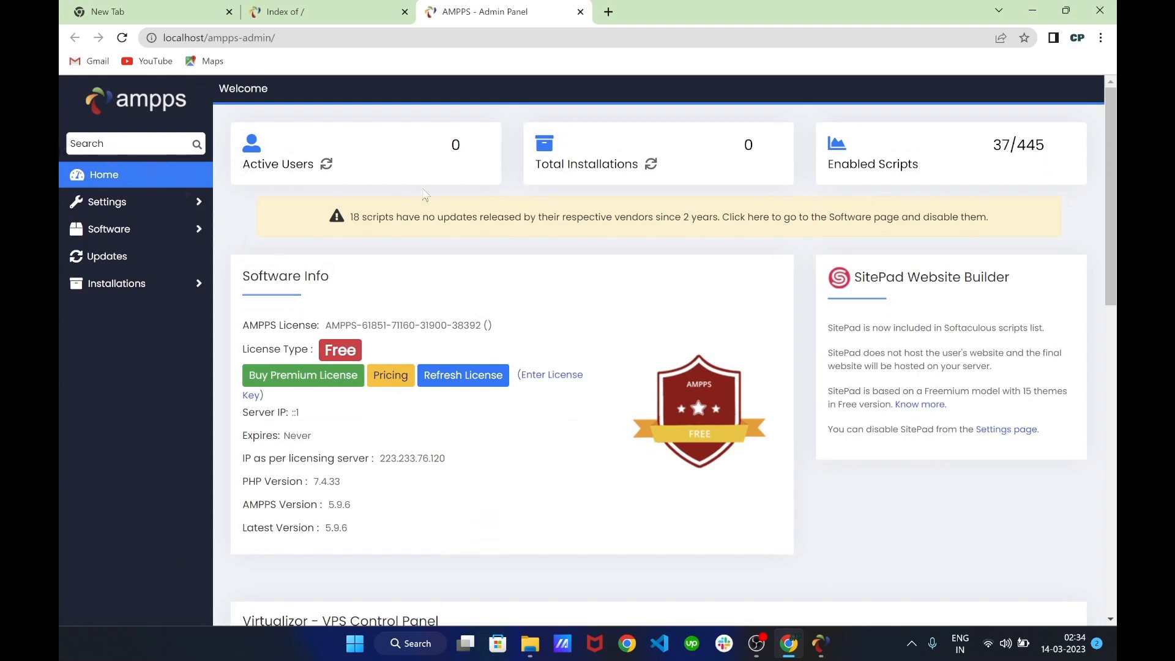
scroll(518, 390, "down", 4)
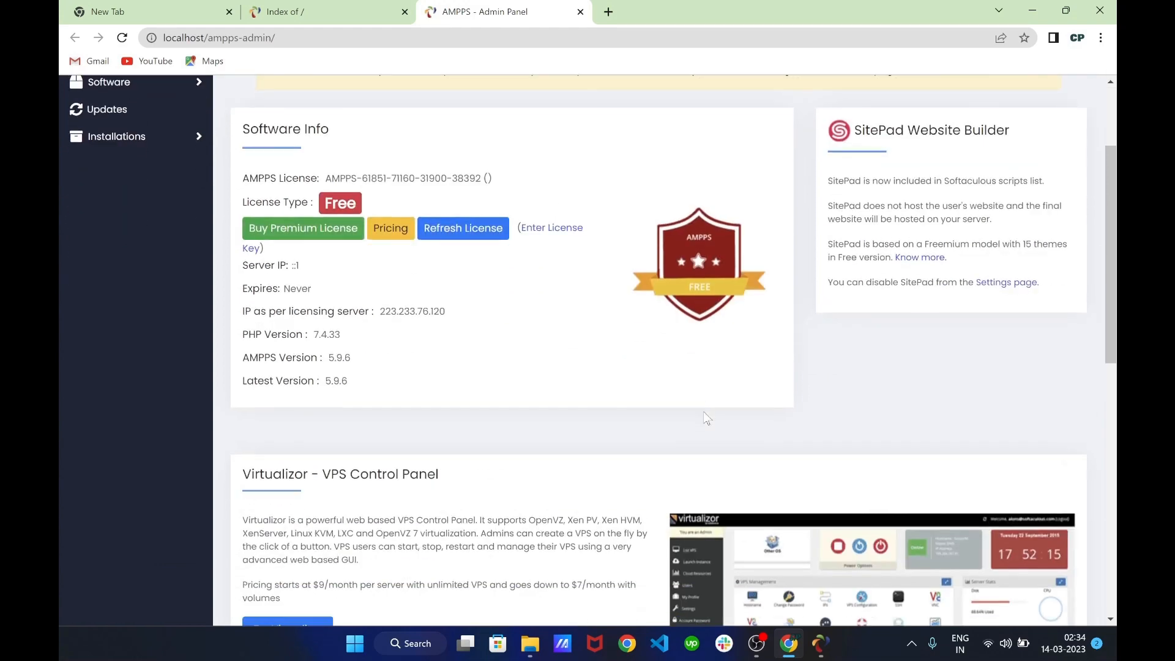
scroll(517, 390, "up", 3)
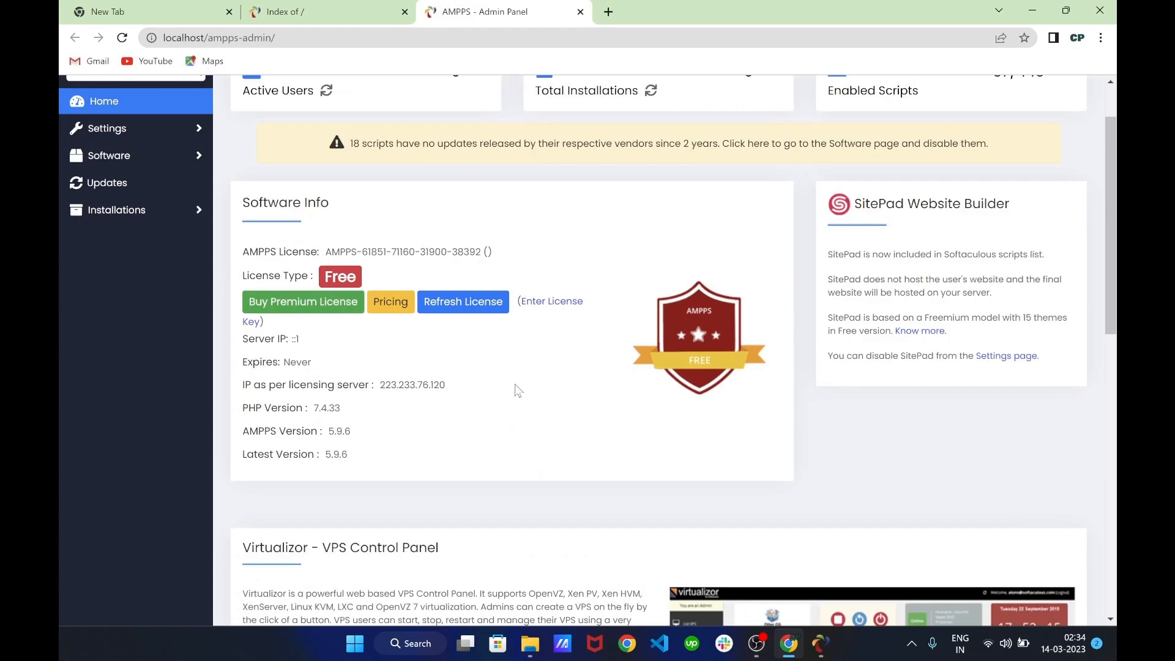
scroll(517, 390, "up", 1)
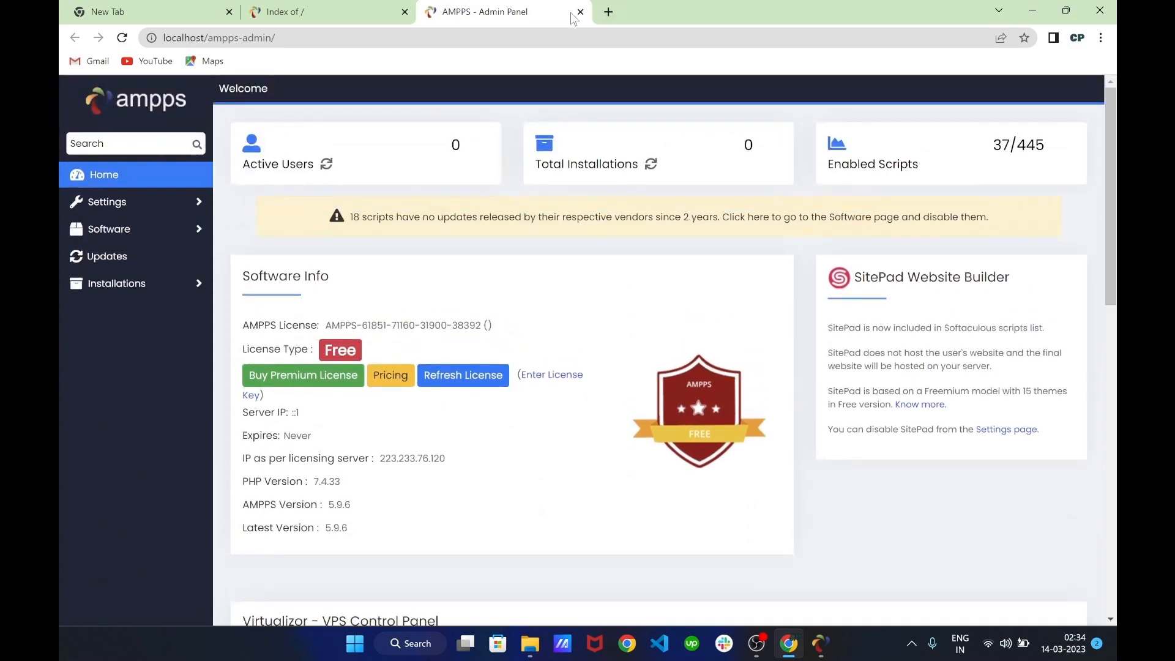
left_click(581, 12)
left_click(821, 643)
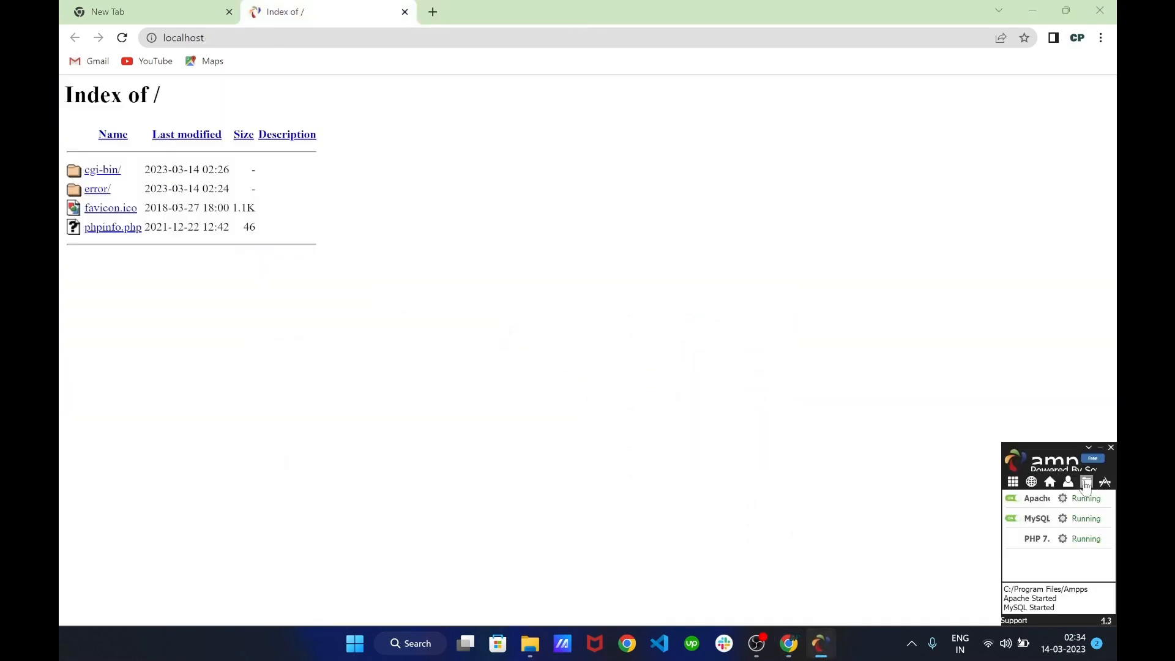
Open the AMPPS www web root folder and position its window beside the browser
left_click(1087, 484)
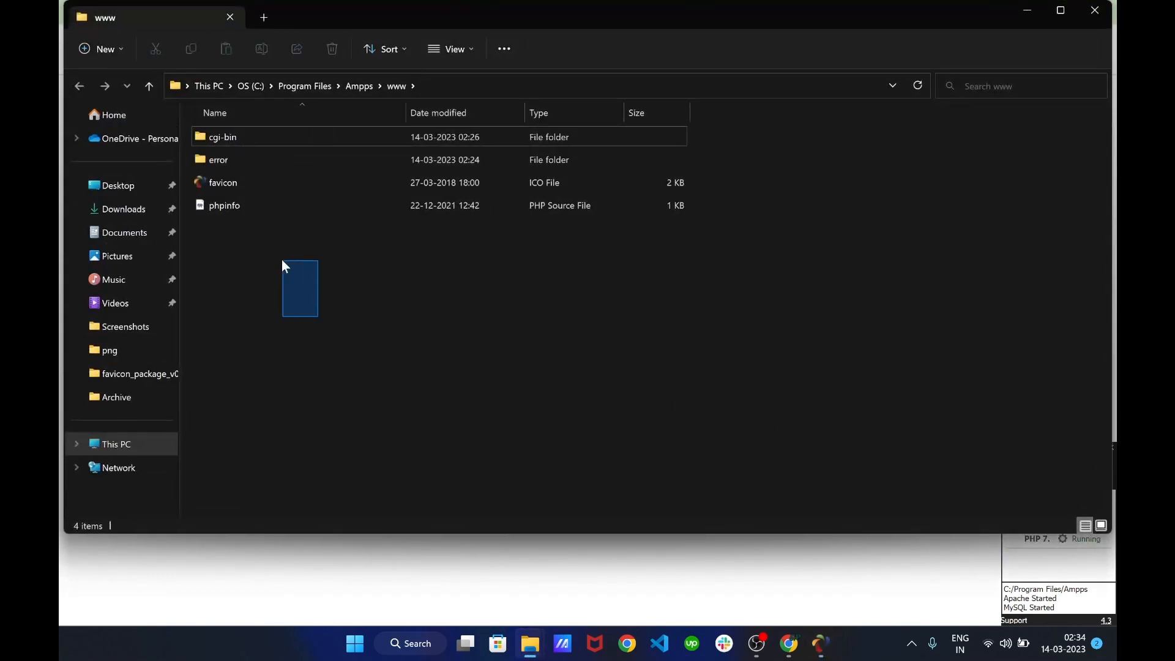
left_click_drag(281, 260, 345, 351)
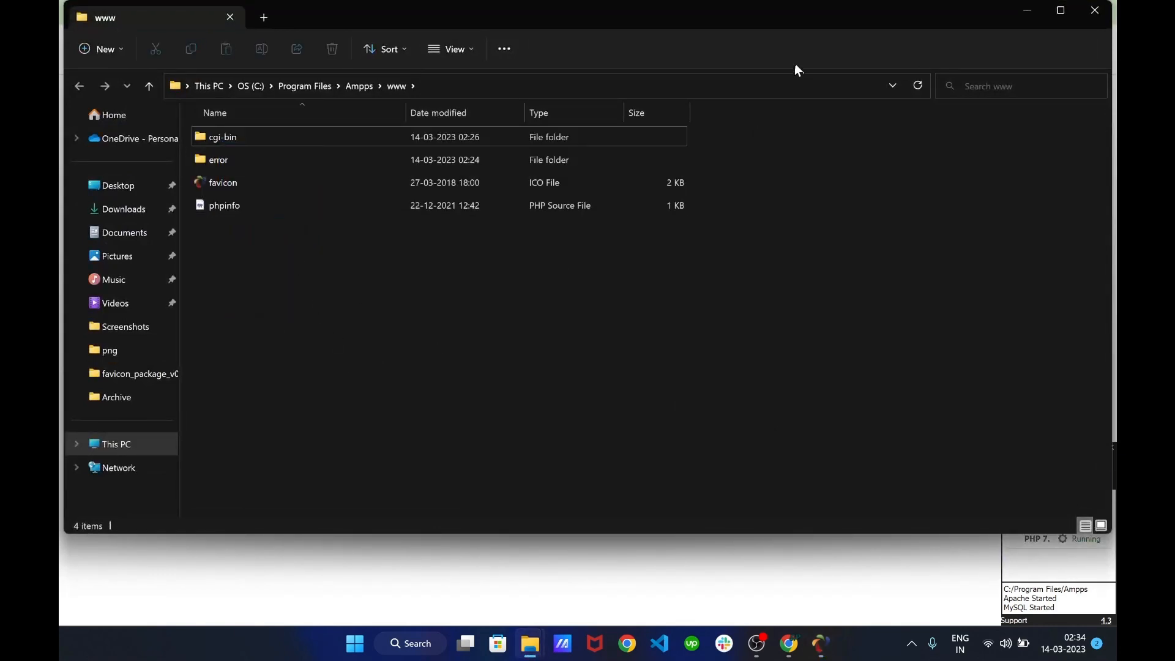
left_click_drag(780, 23, 831, 253)
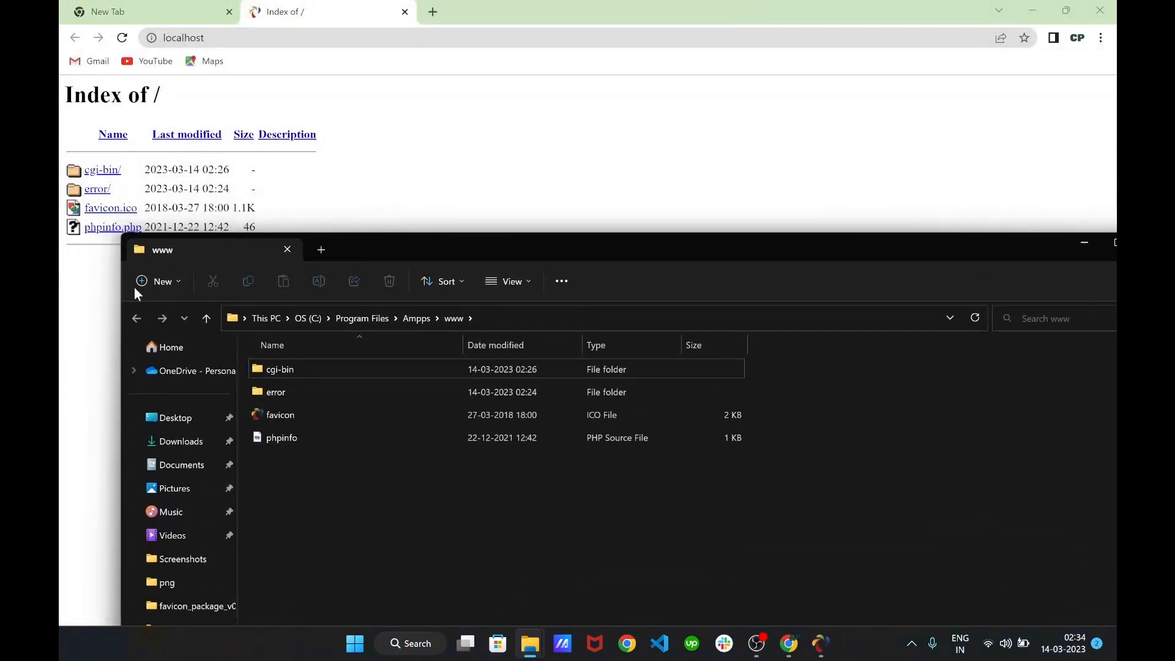
left_click_drag(821, 262, 805, 191)
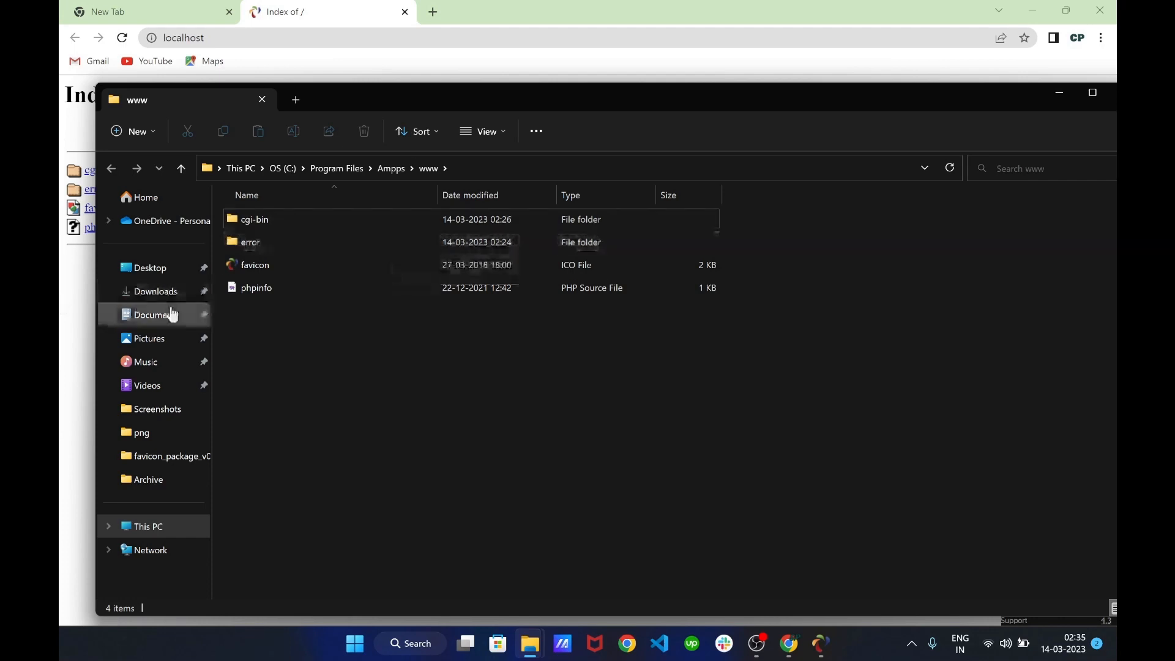
Replace the four existing www items with the wordpress-6.1.1 (2) zip from Downloads
left_click(160, 291)
left_click(319, 277)
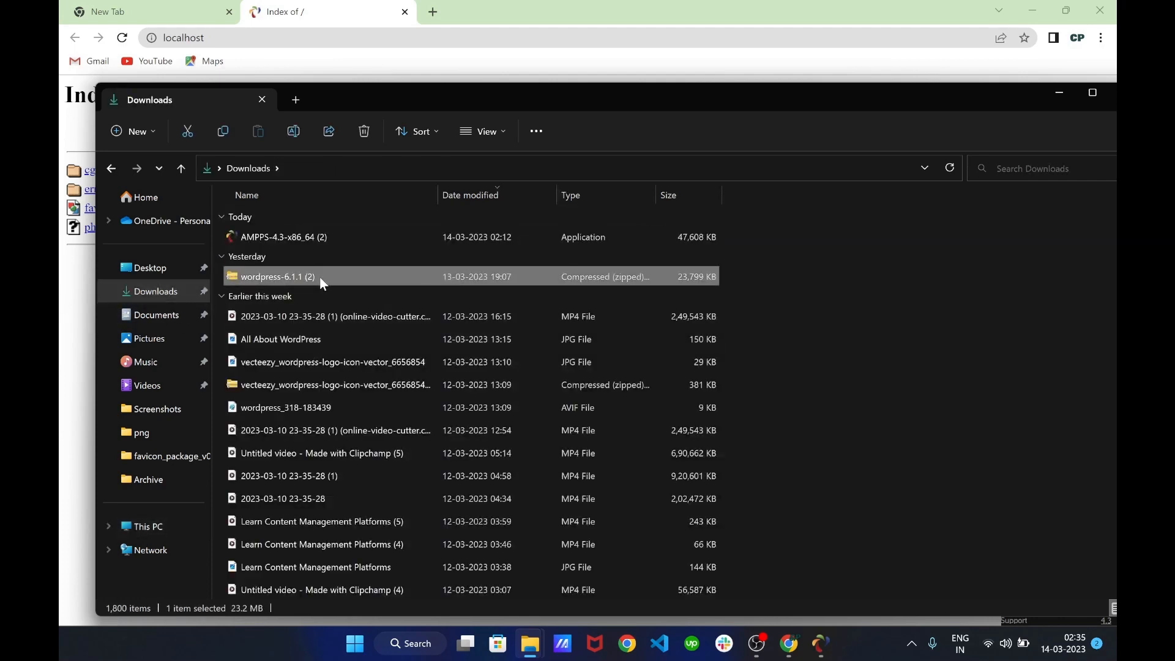
left_click(137, 168)
left_click_drag(356, 361, 260, 224)
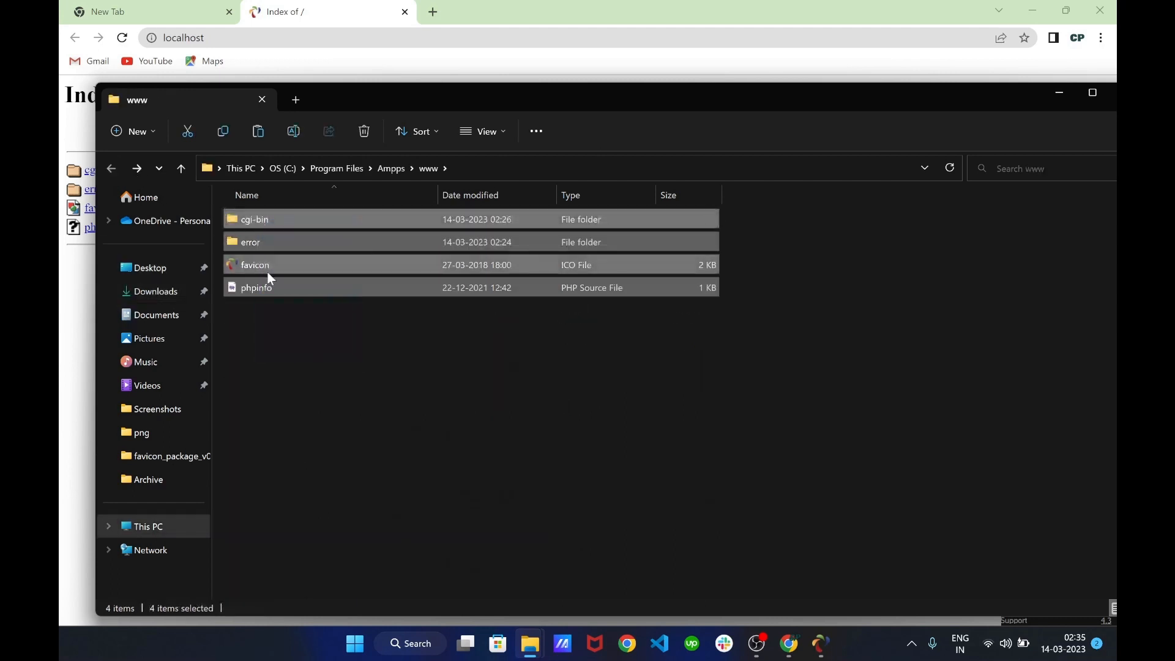
key("Delete")
key("ctrl+v")
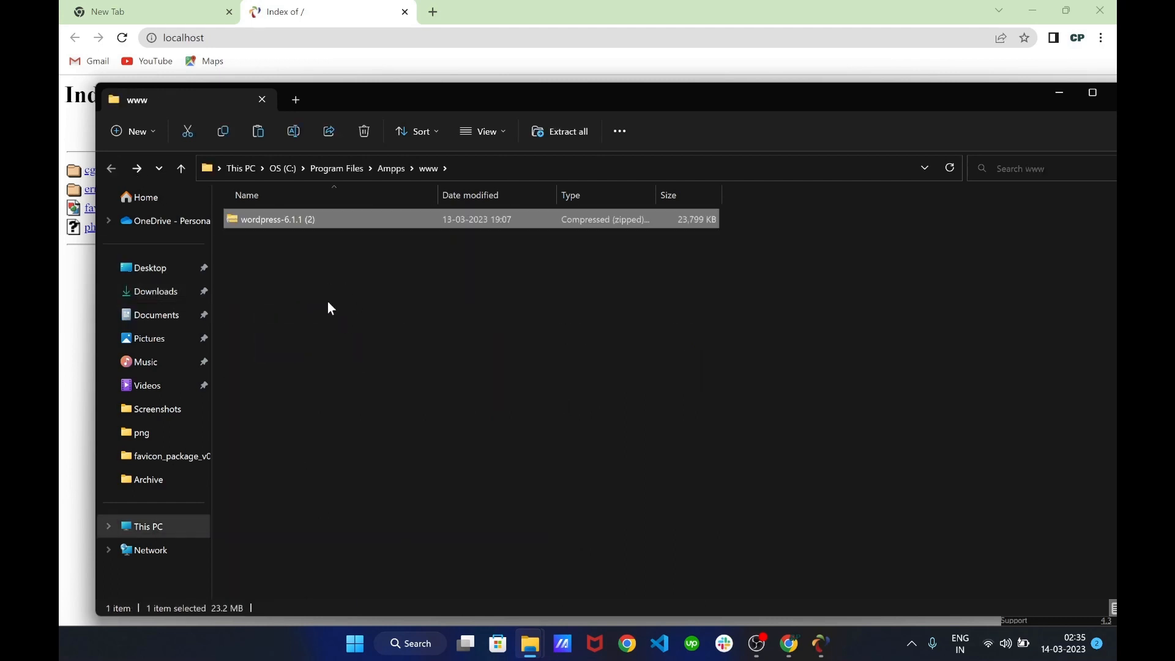
Extract the WordPress zip in www, delete the archive, and minimize File Explorer
right_click(301, 226)
left_click(376, 284)
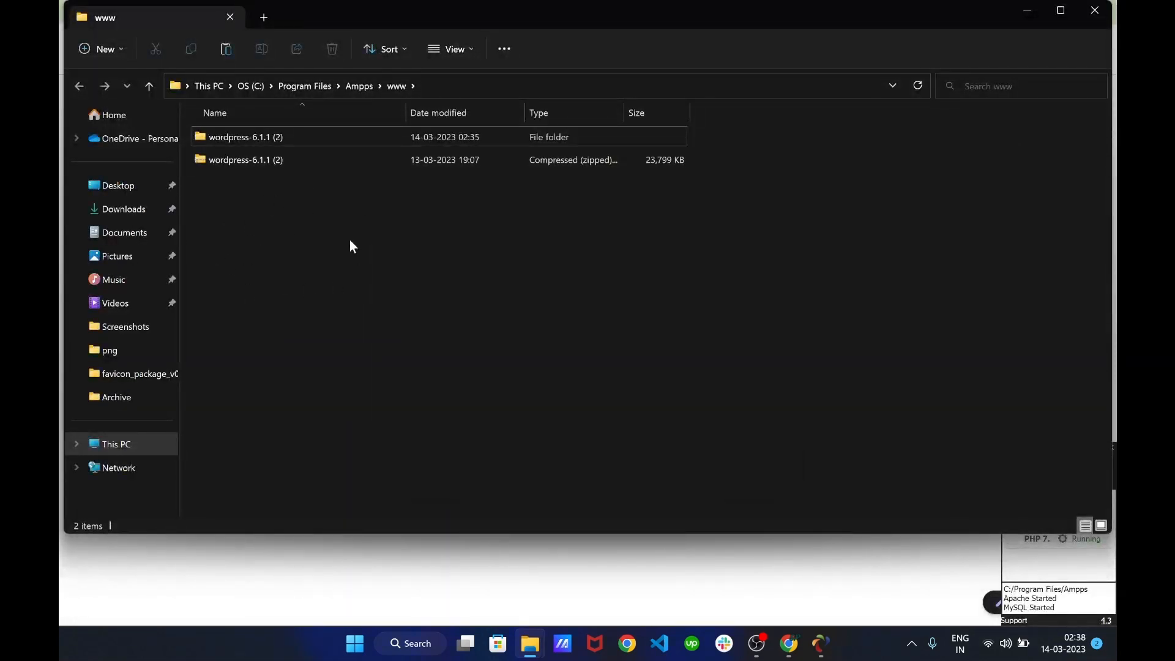
left_click(262, 167)
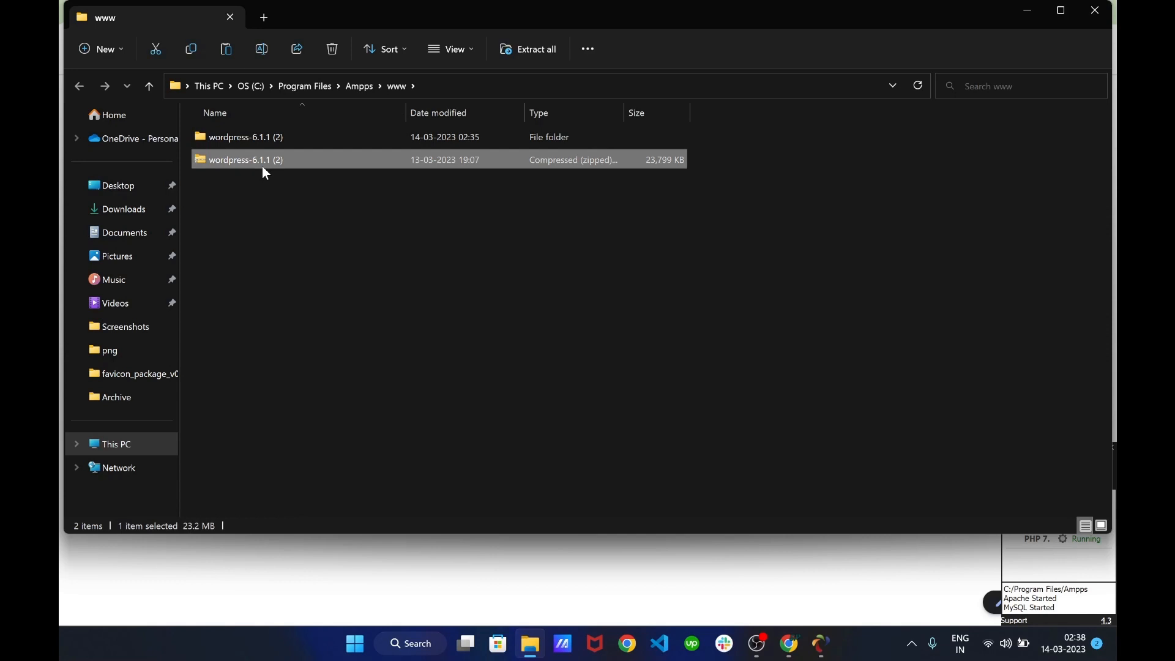
key("Delete")
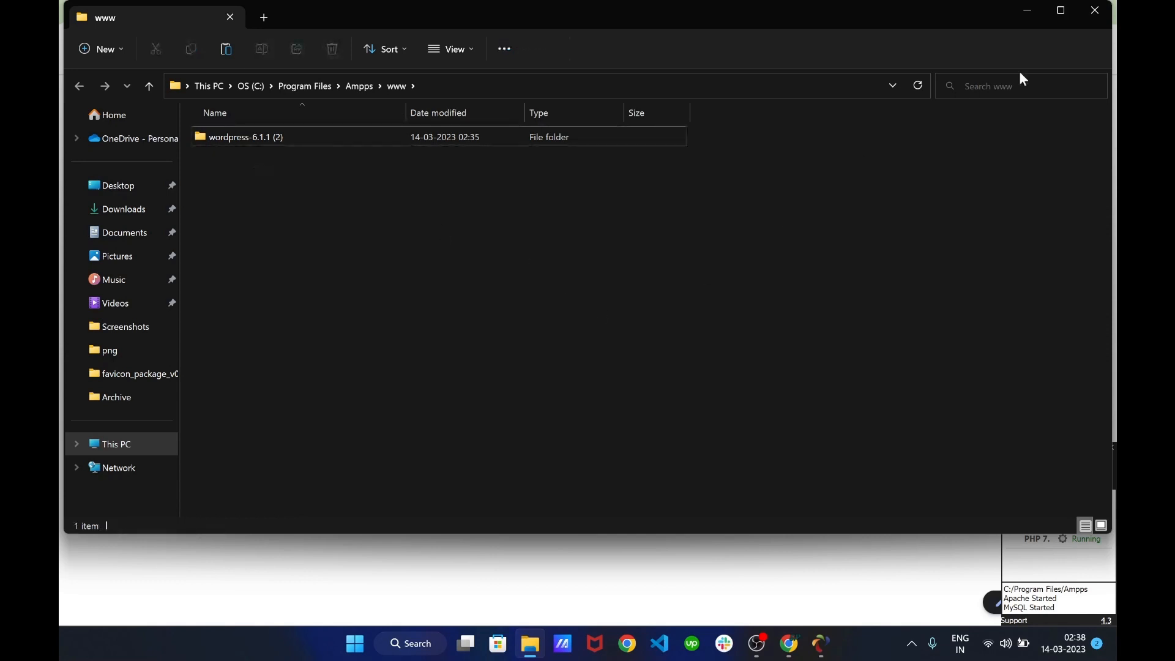
left_click(1031, 12)
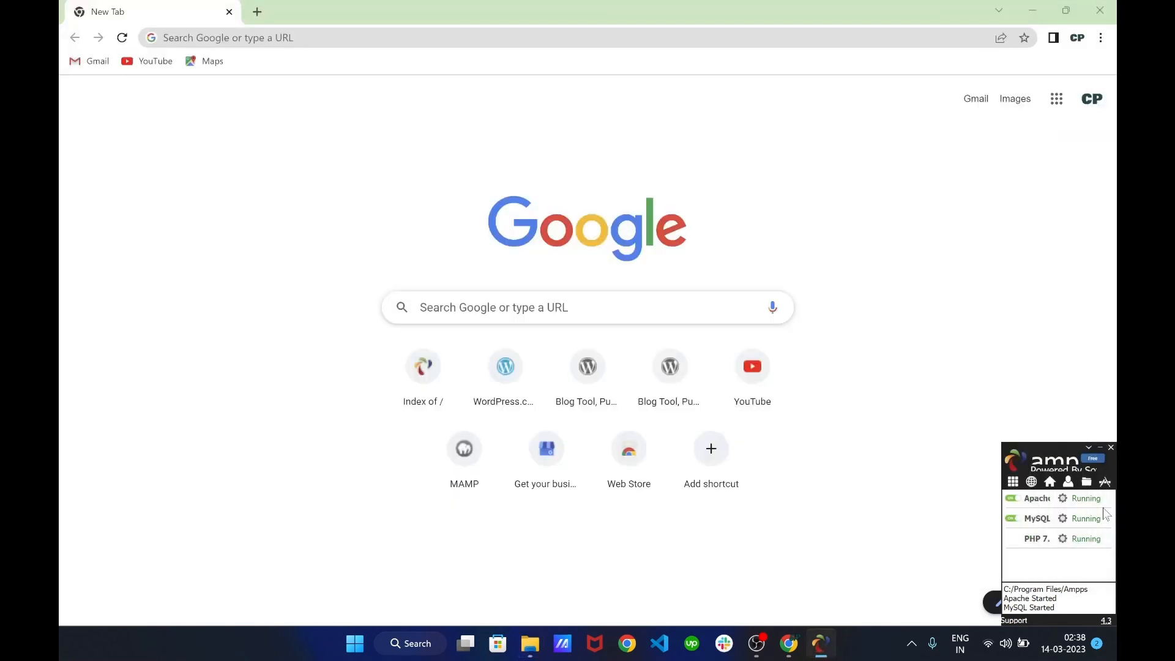
Open localhost and browse into wordpress-6.1.1 (2)/wordpress to launch the WordPress setup
left_click(1033, 488)
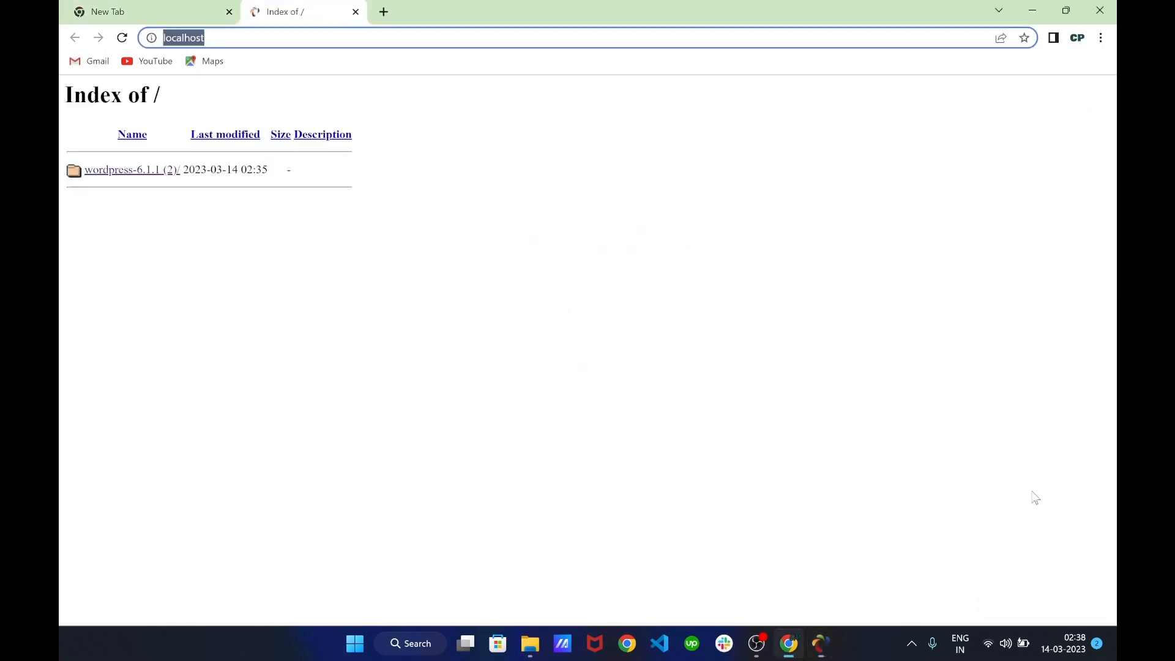
left_click(138, 176)
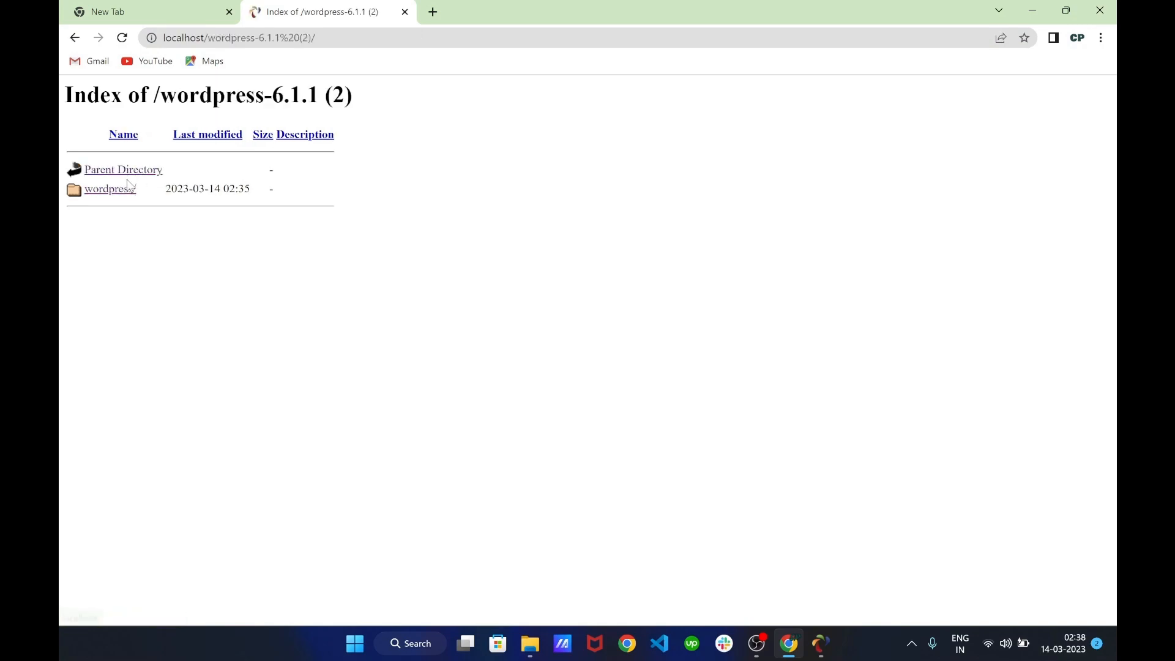
left_click(125, 194)
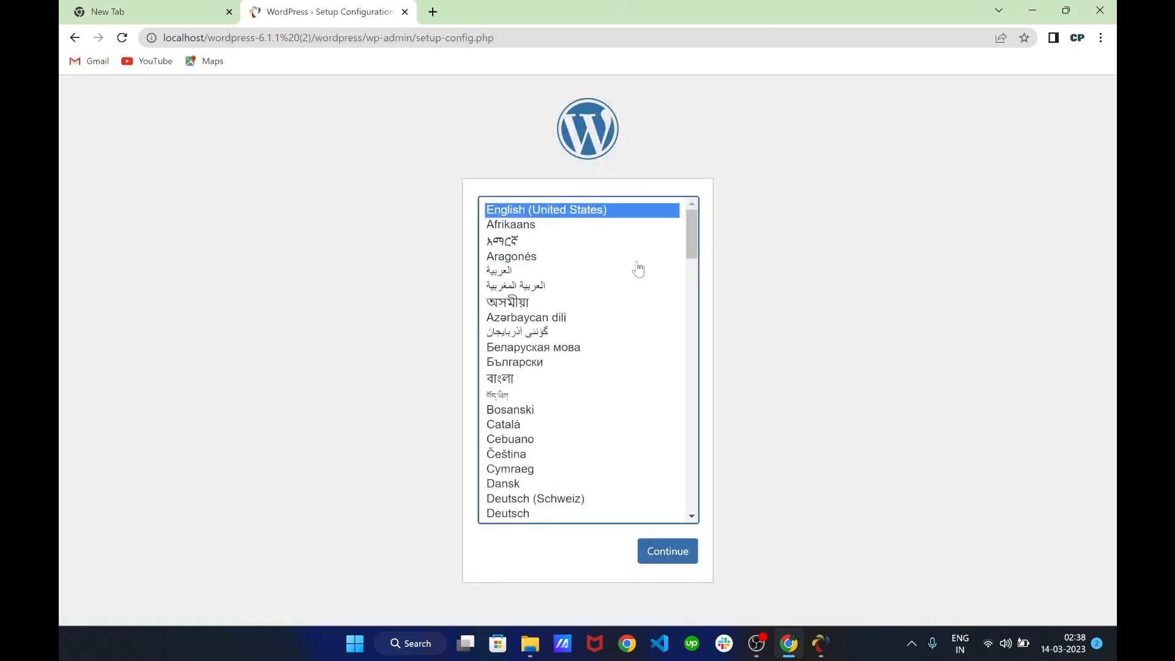
Accept English (United States), pass the welcome page to the database form, and bring up AMPPS
left_click(680, 562)
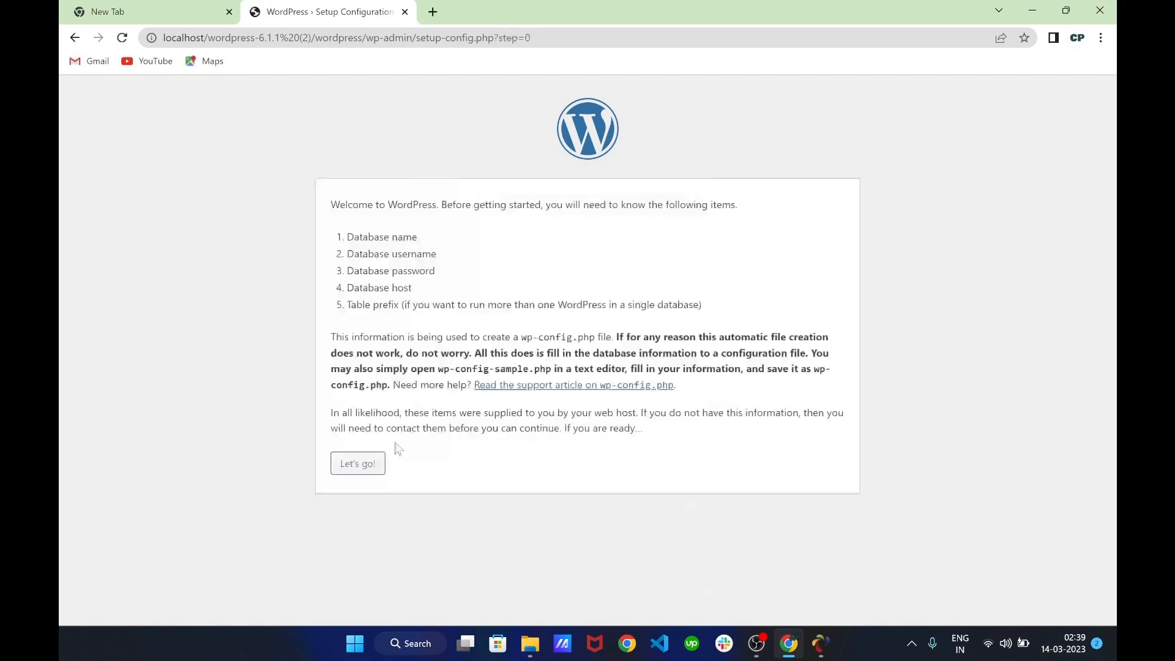
left_click_drag(356, 234, 475, 247)
left_click(409, 245)
left_click(476, 248)
left_click(360, 465)
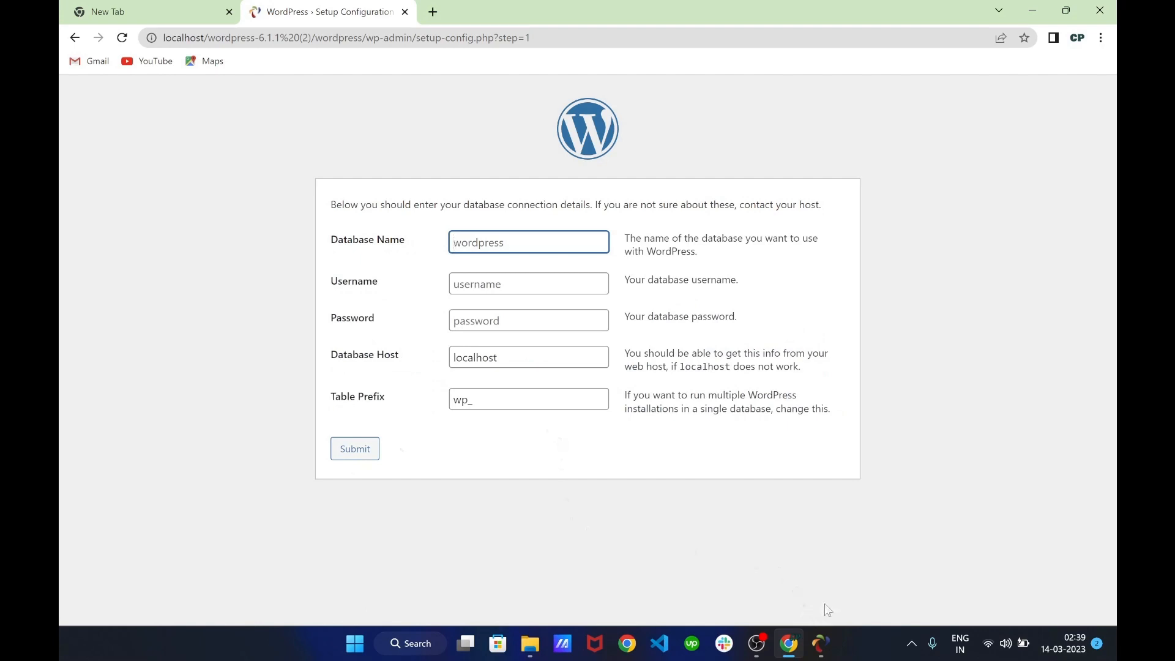
left_click(821, 644)
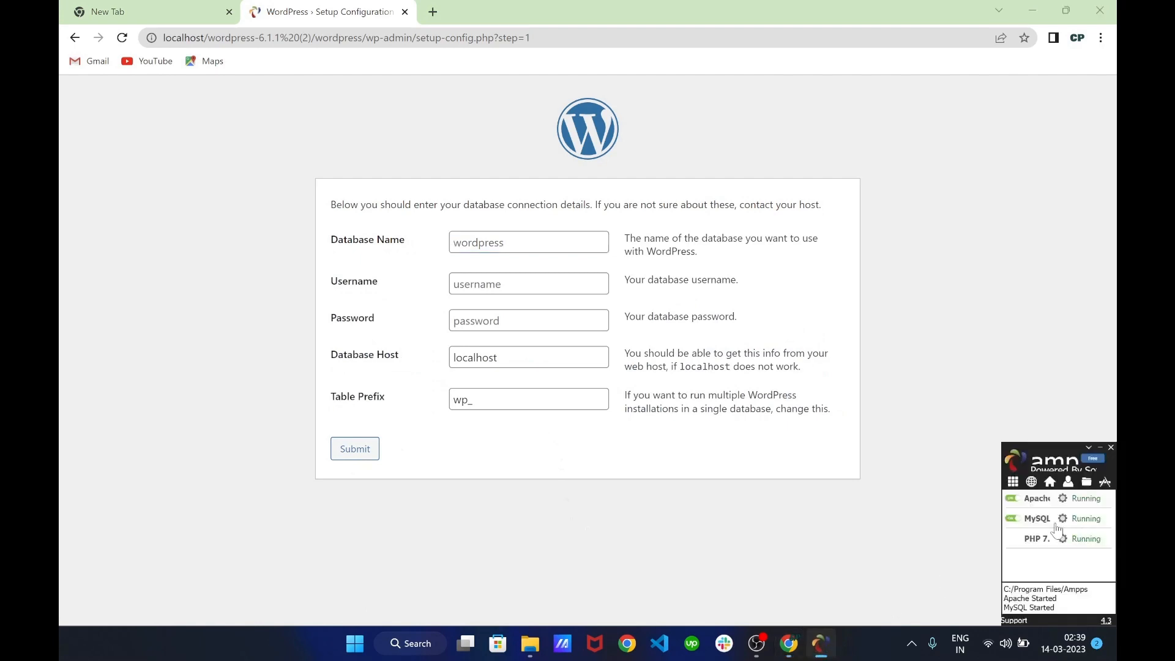
Open the AMPPS dashboard at localhost/ampps and launch phpMyAdmin via Add Database
left_click(1047, 487)
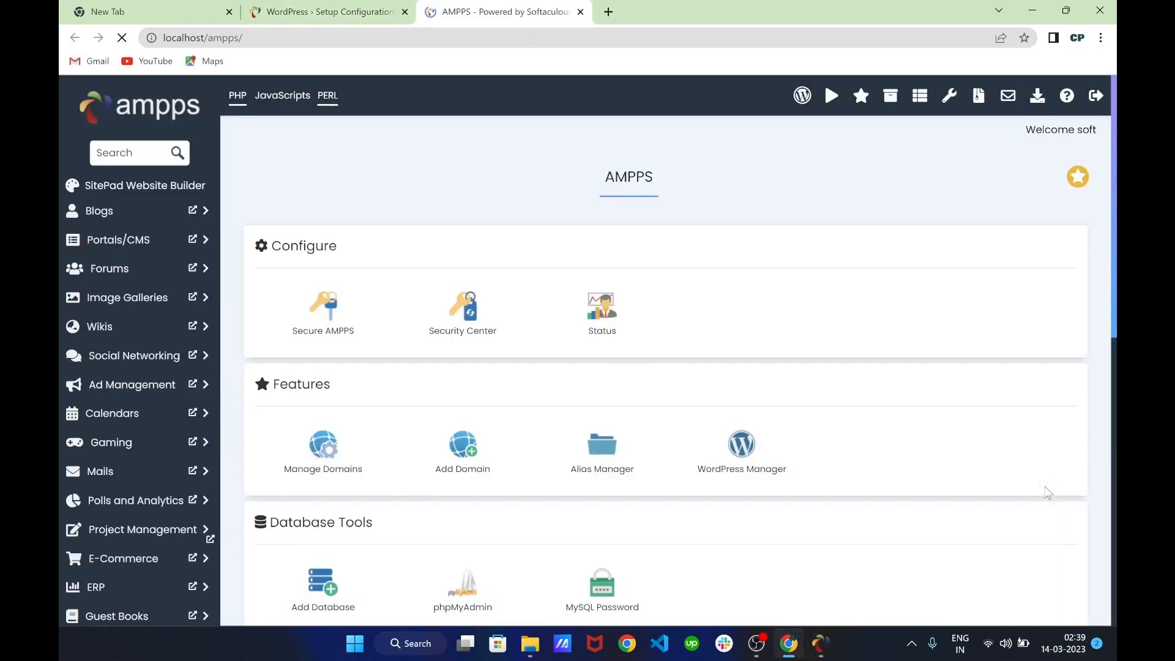
scroll(532, 307, "down", 6)
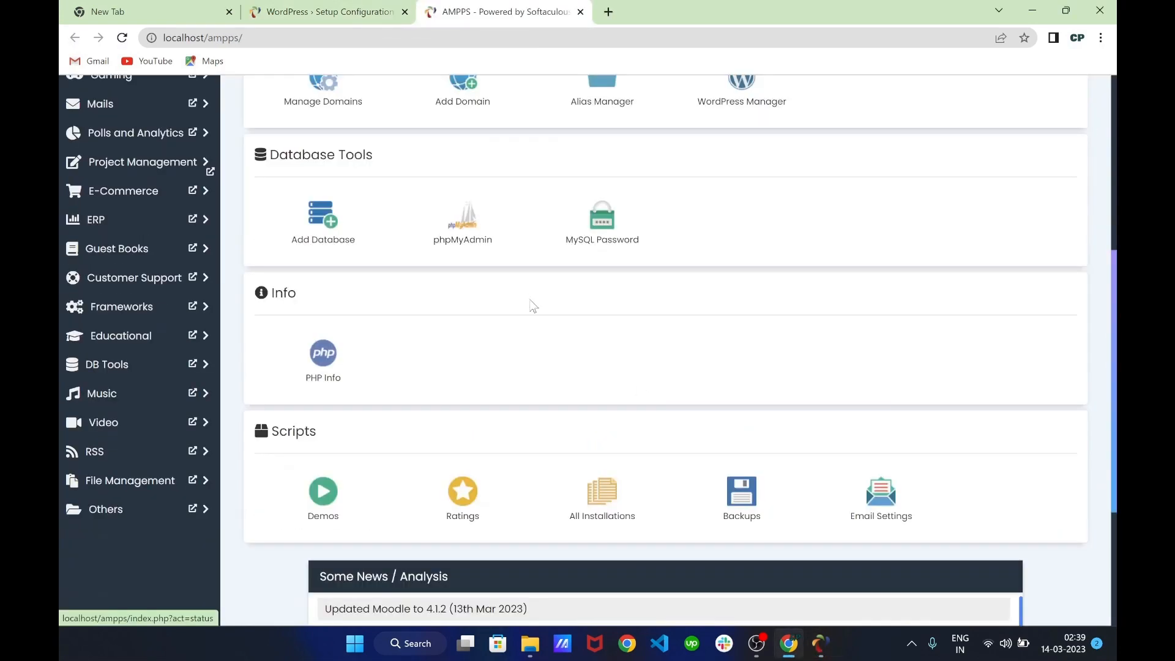
left_click(339, 223)
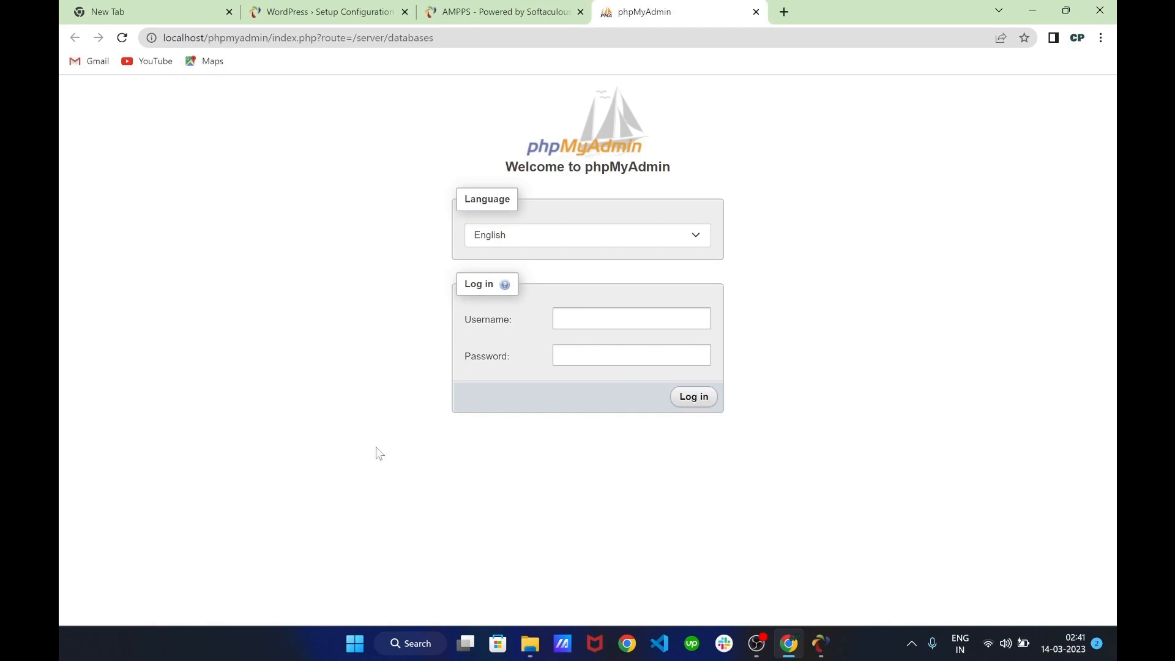
left_click(559, 354)
left_click(568, 320)
left_click(509, 17)
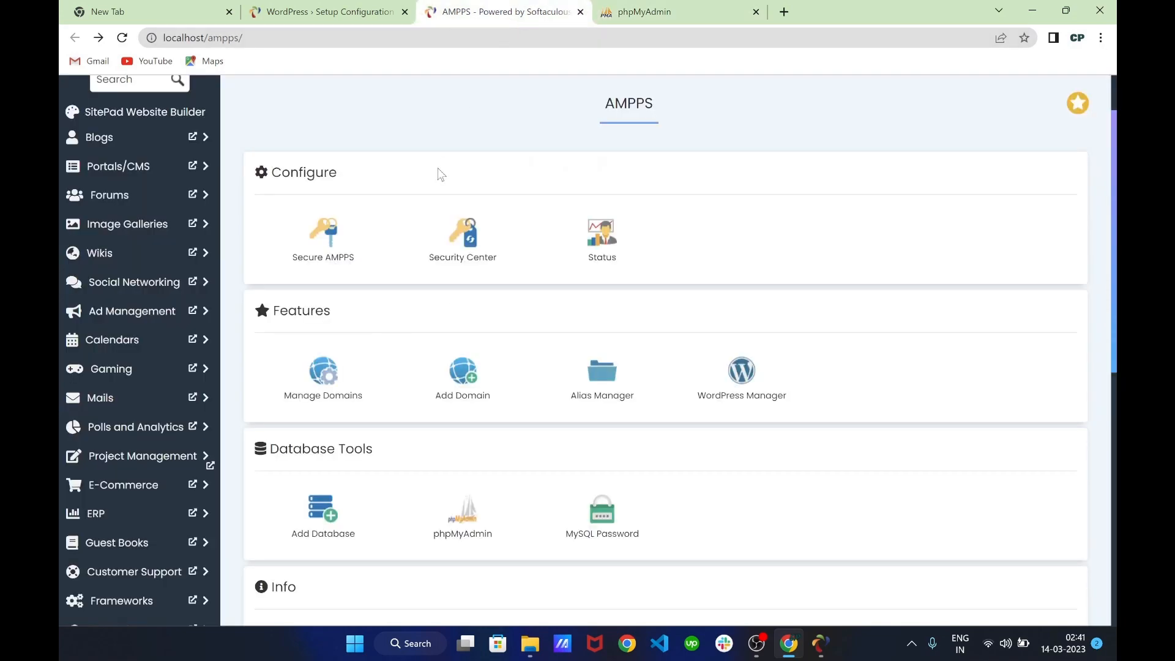
scroll(451, 167, "down", 1)
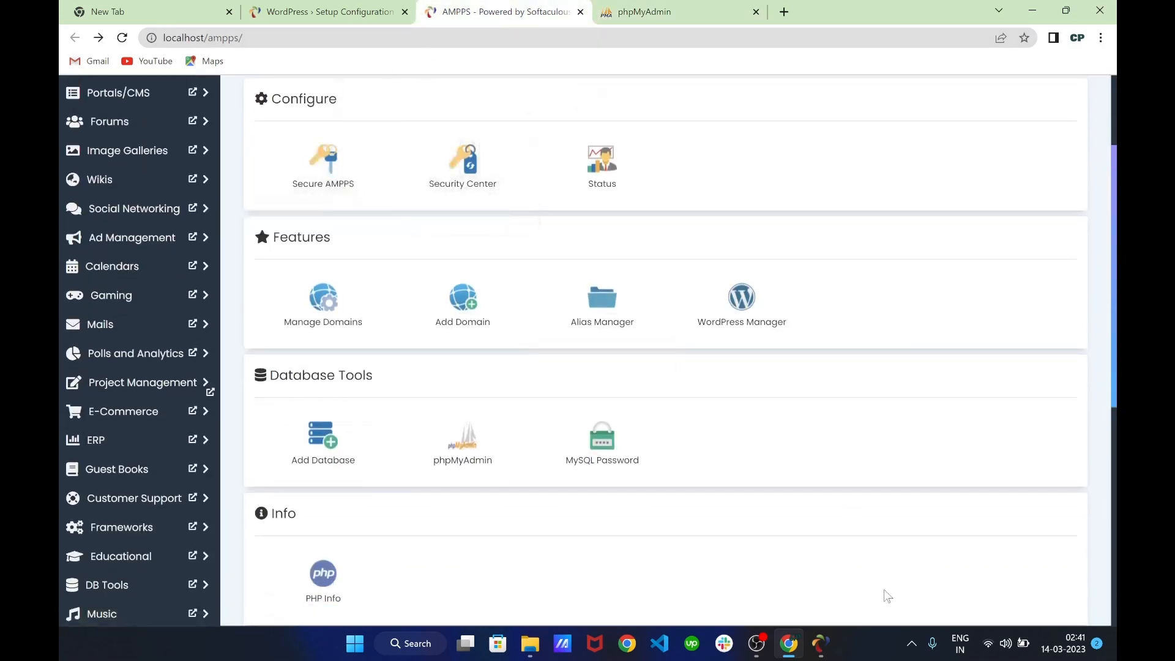
left_click(834, 649)
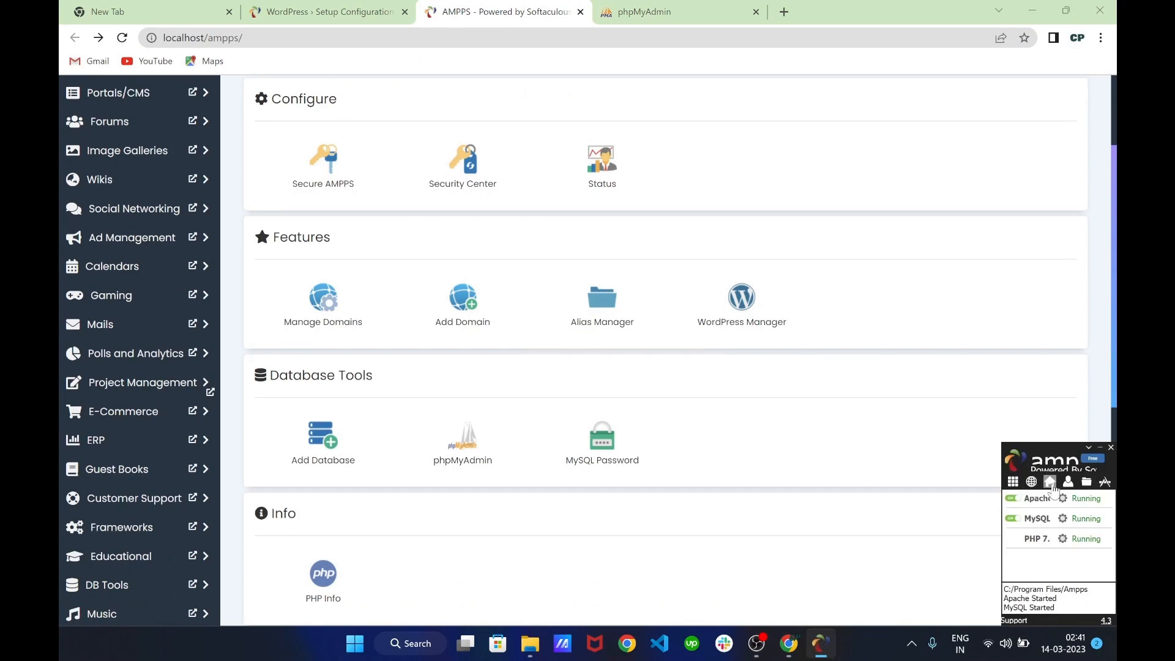
scroll(496, 394, "up", 1)
scroll(496, 395, "down", 2)
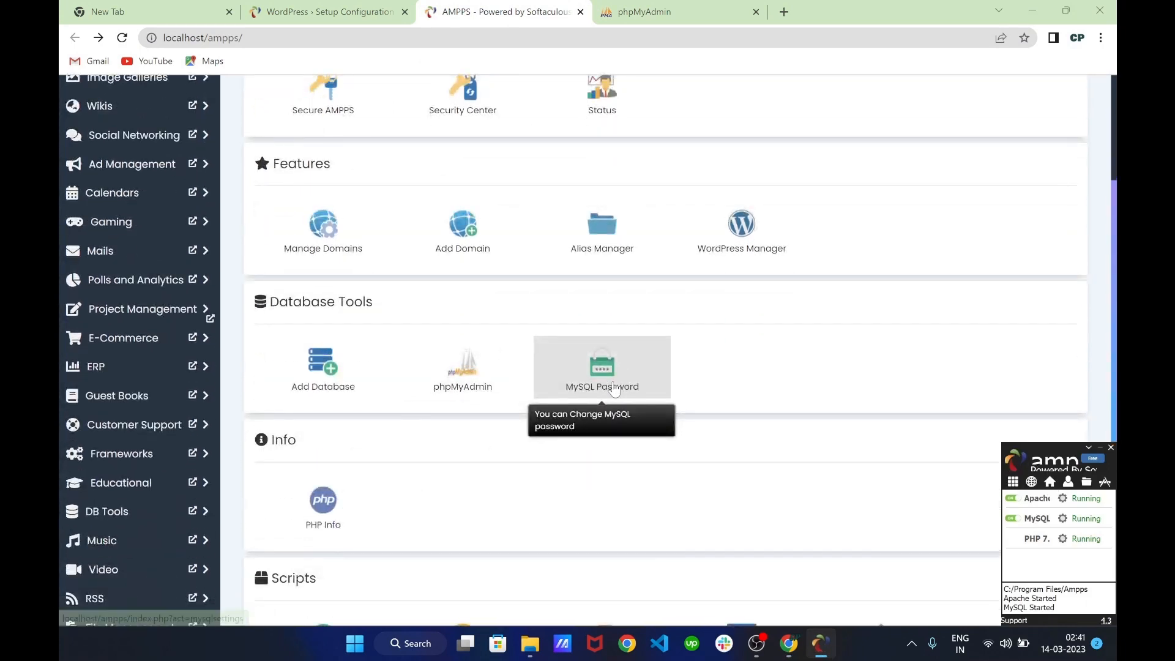
Check the MySQL Settings page for the root username and default password note
left_click(616, 388)
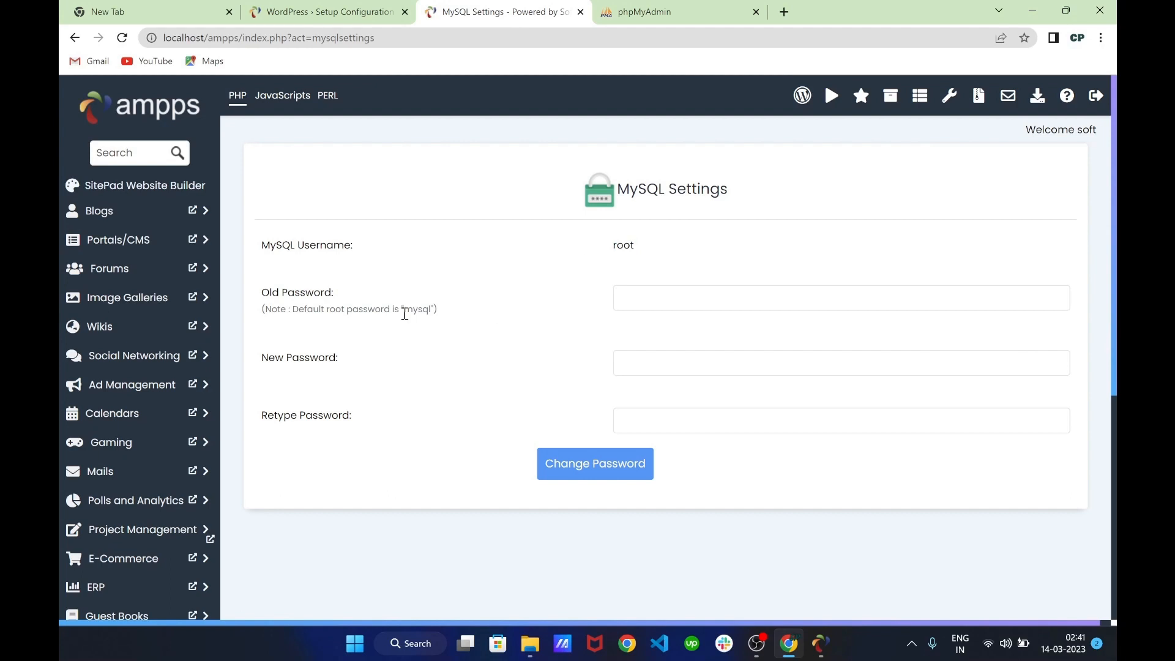
scroll(402, 310, "down", 1)
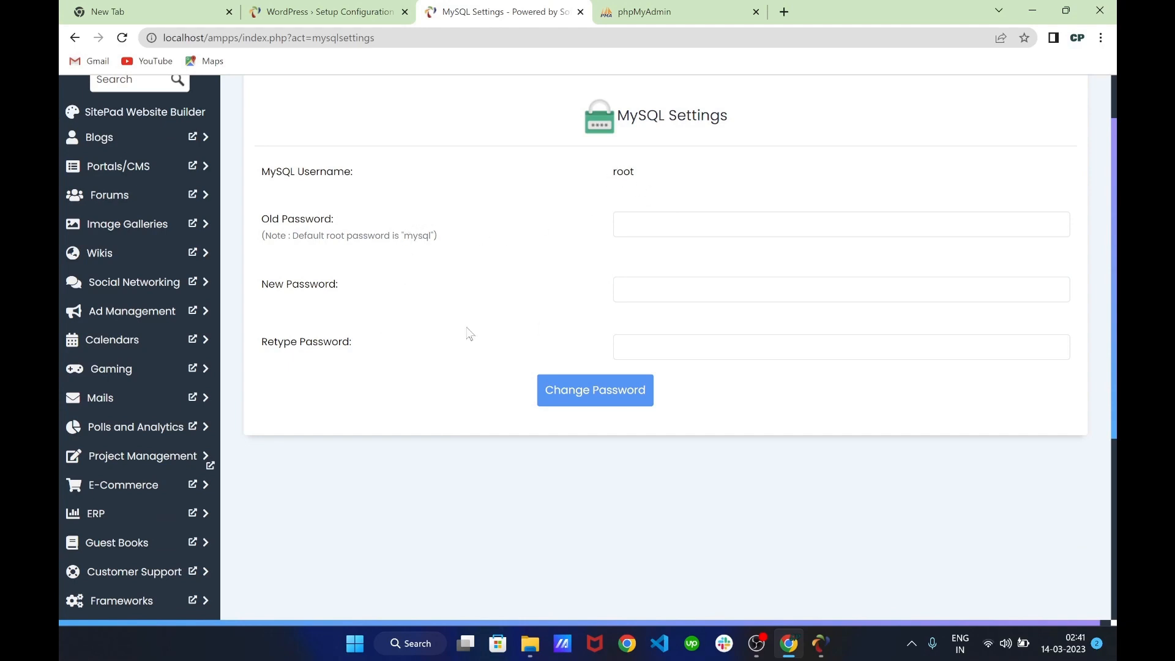
scroll(459, 335, "up", 2)
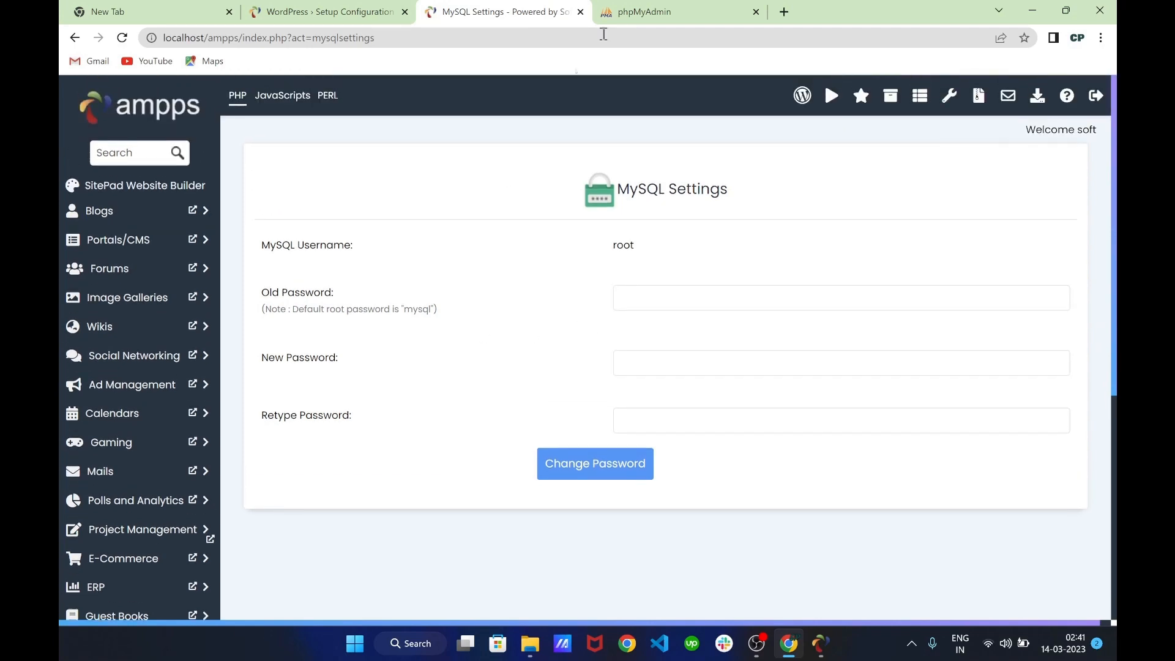
left_click(642, 12)
Log in to phpMyAdmin as root with the MySQL password
left_click(611, 318)
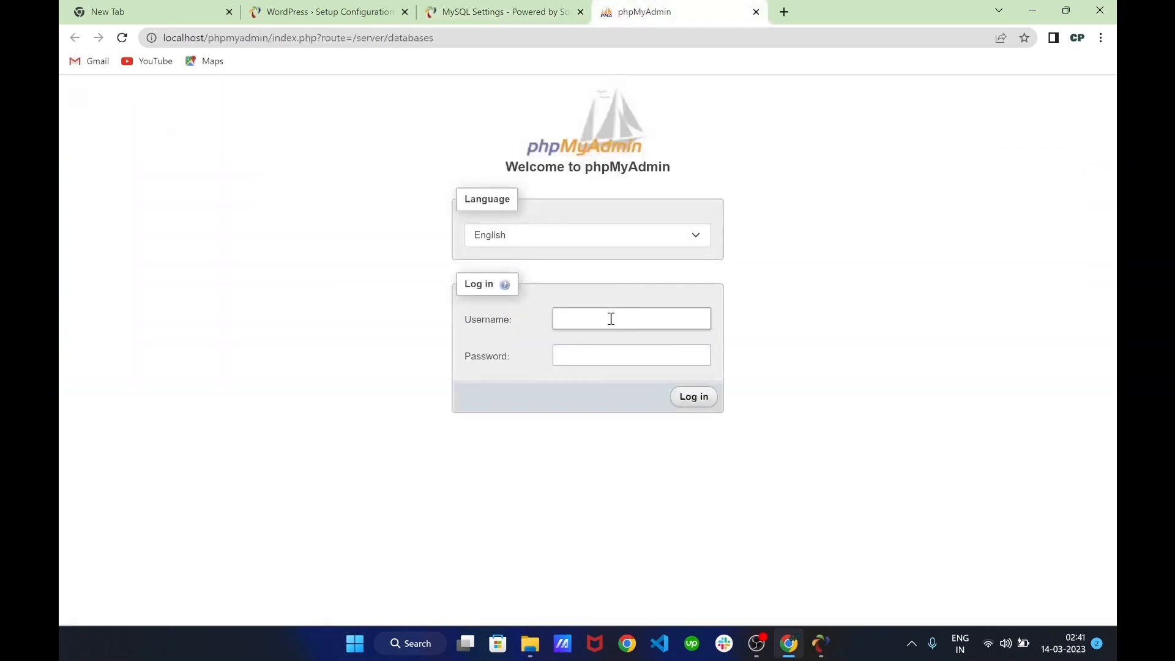
type("oot")
key("Tab")
type("•••••")
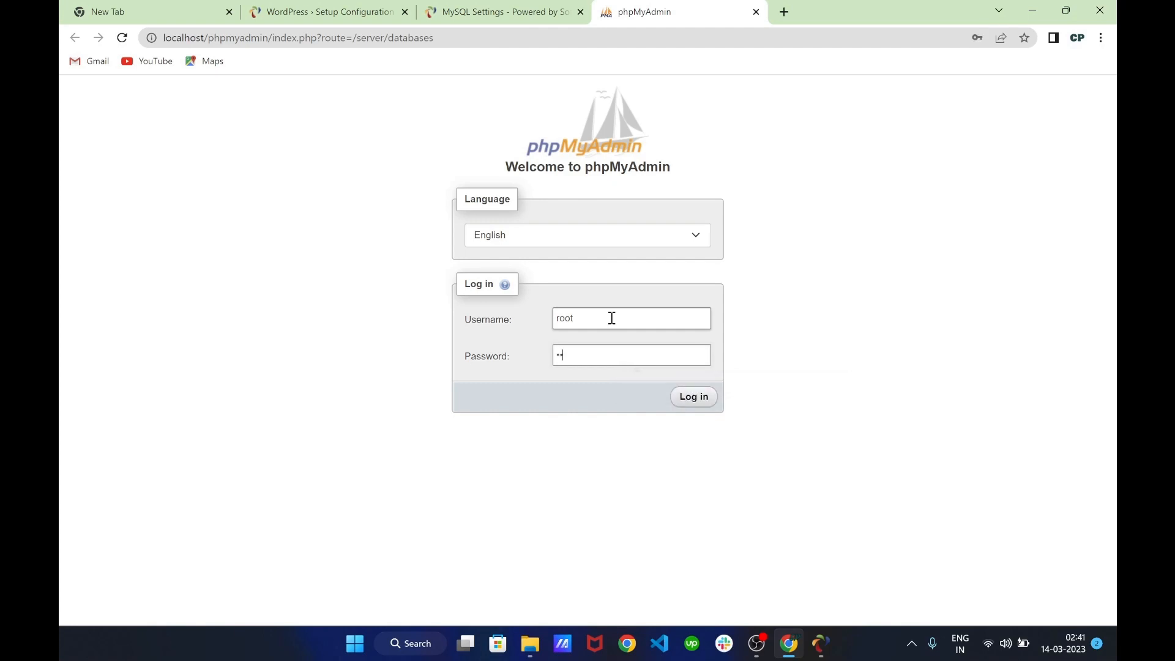
key("Return")
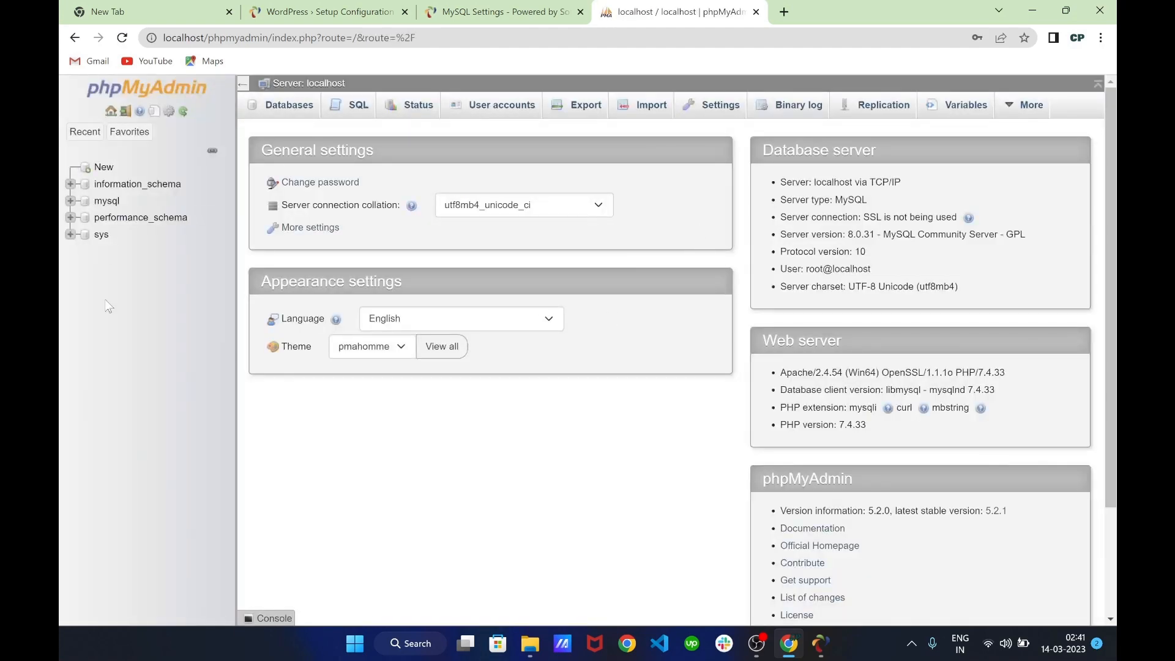
Create a new empty database named test_db
left_click(102, 174)
left_click(324, 228)
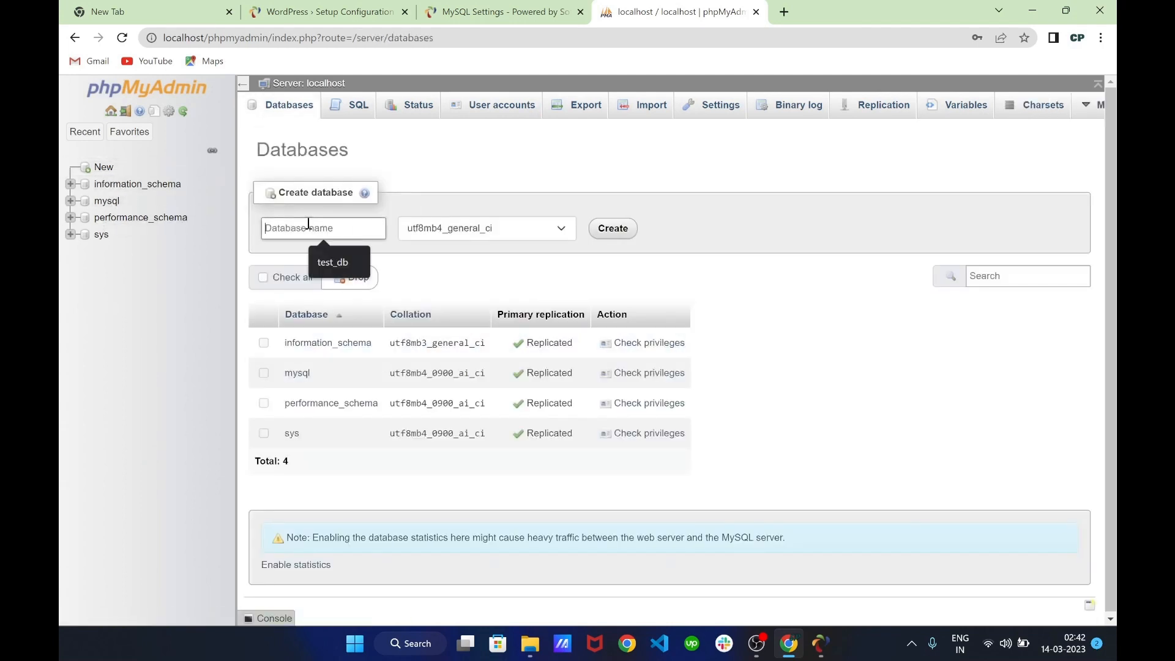
left_click(343, 270)
left_click(612, 228)
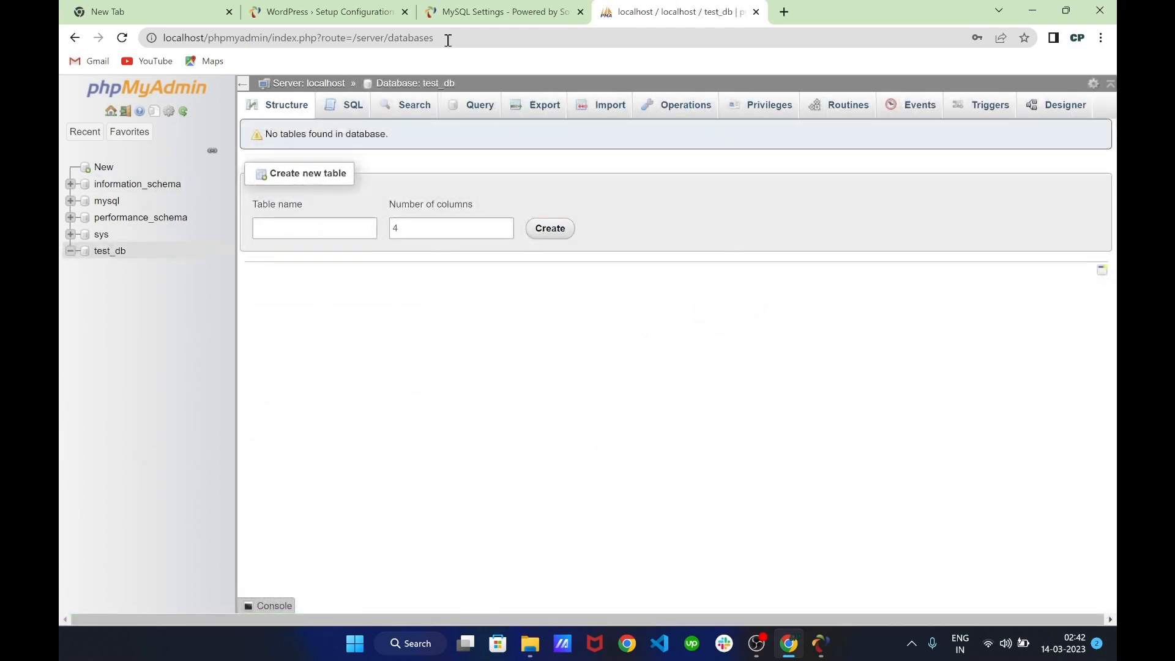
left_click(330, 12)
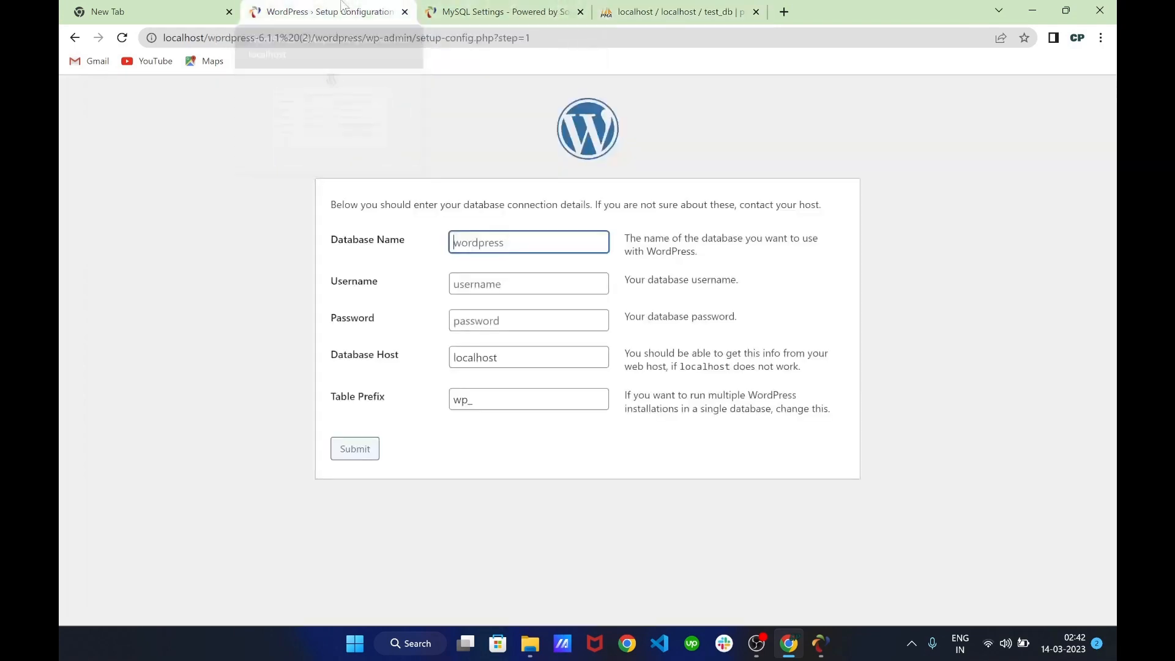
Submit database test_db, username root and the MySQL password in WordPress setup
left_click(490, 244)
left_click(530, 279)
left_click(526, 281)
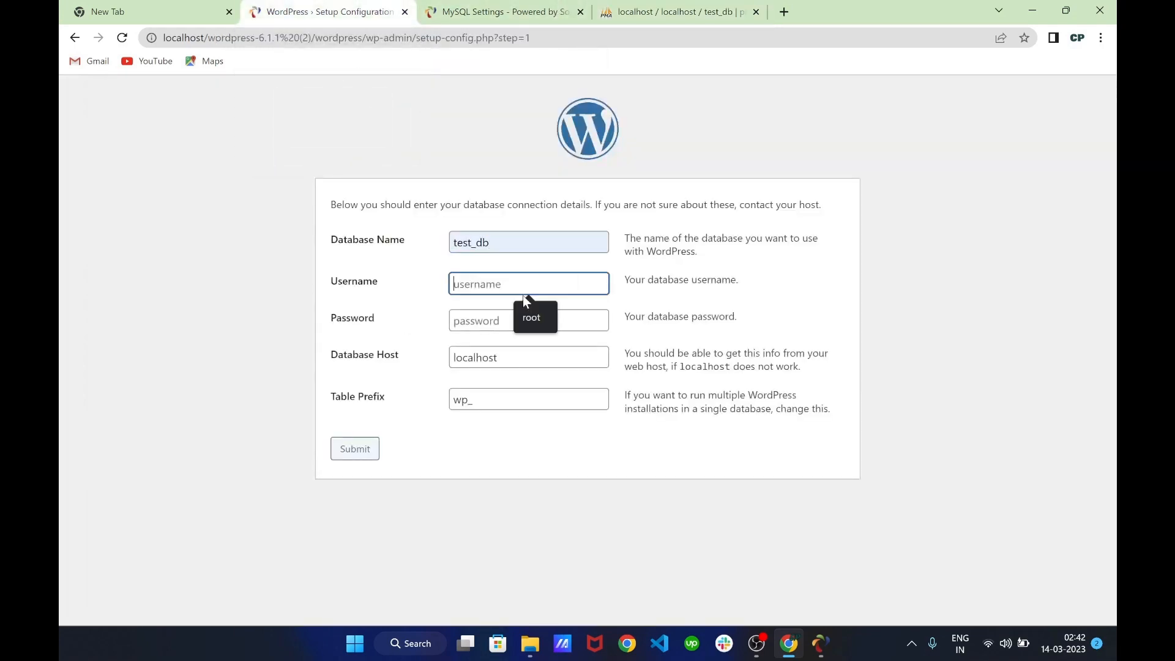
left_click(526, 317)
left_click(524, 328)
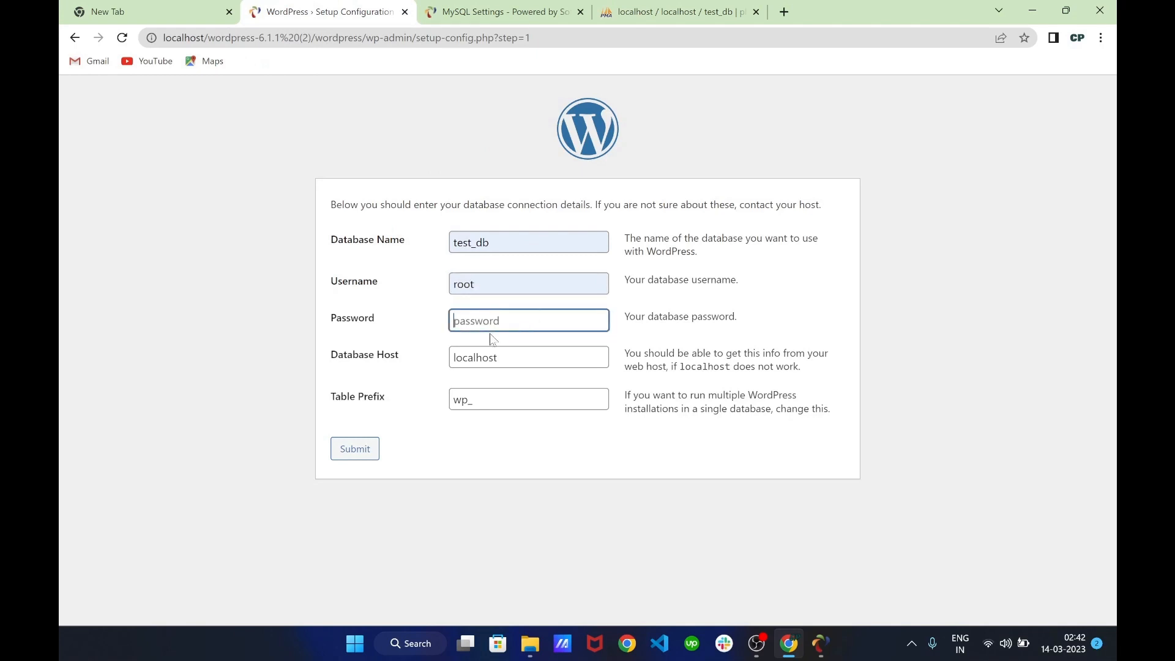
type("mysql")
left_click(429, 328)
left_click(352, 459)
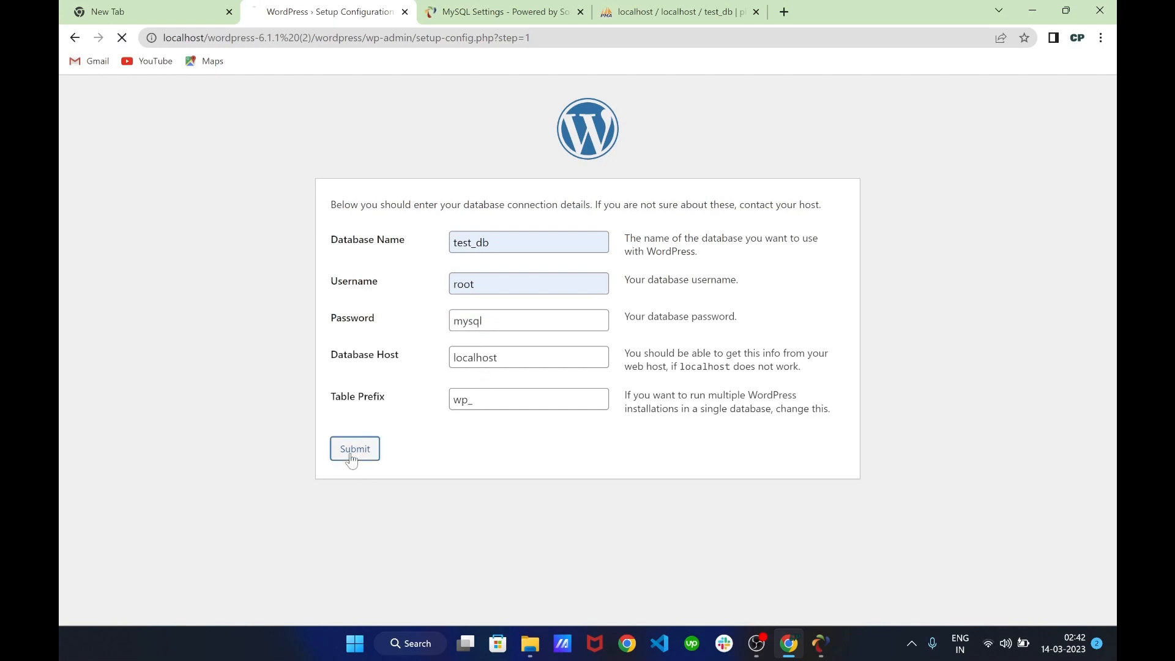
left_click_drag(338, 210, 649, 206)
left_click(650, 206)
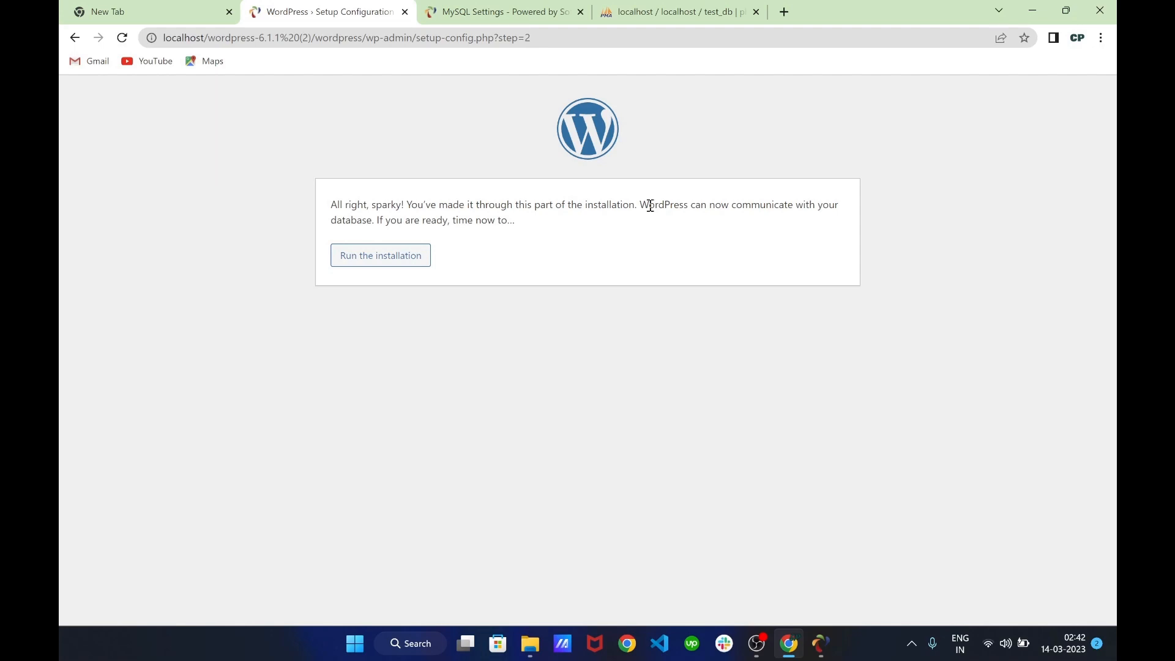
Run the installation and enter site title My WordPress Area and the saved admin username
left_click(376, 265)
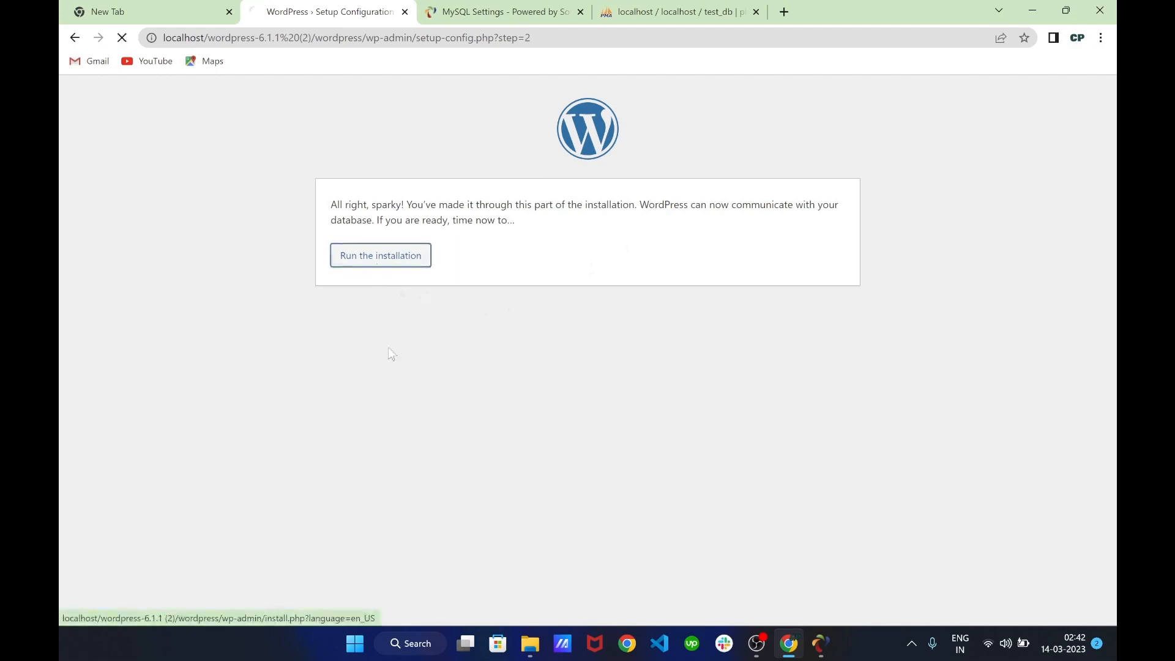
scroll(433, 325, "down", 2)
left_click(520, 262)
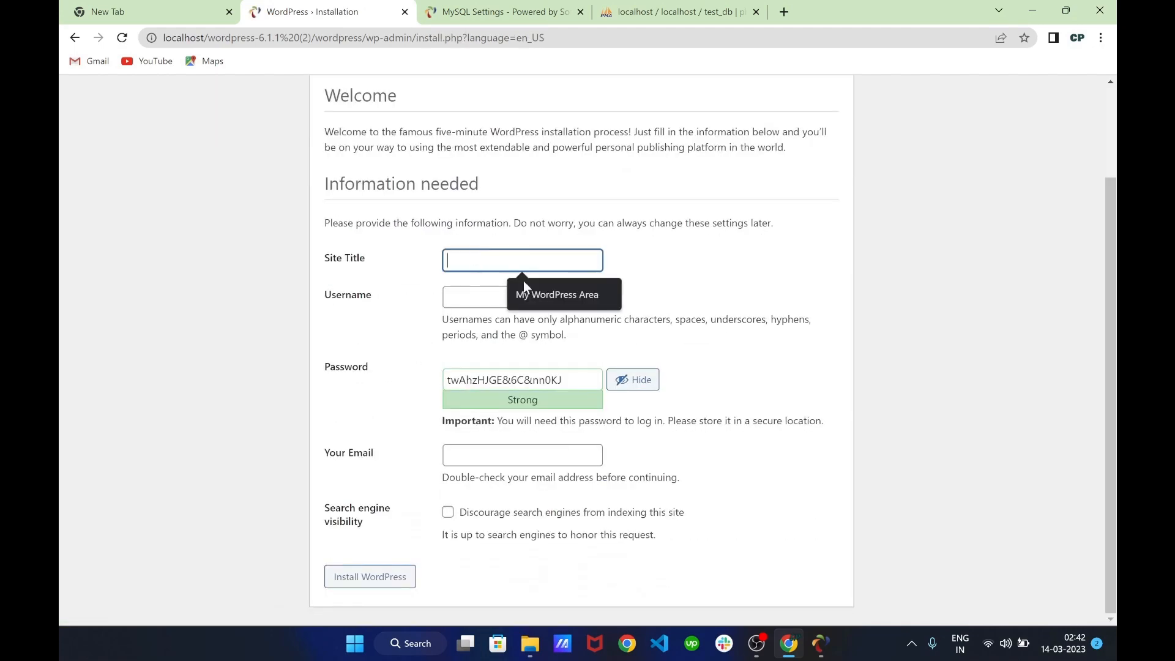
left_click(554, 296)
left_click(500, 295)
left_click(579, 330)
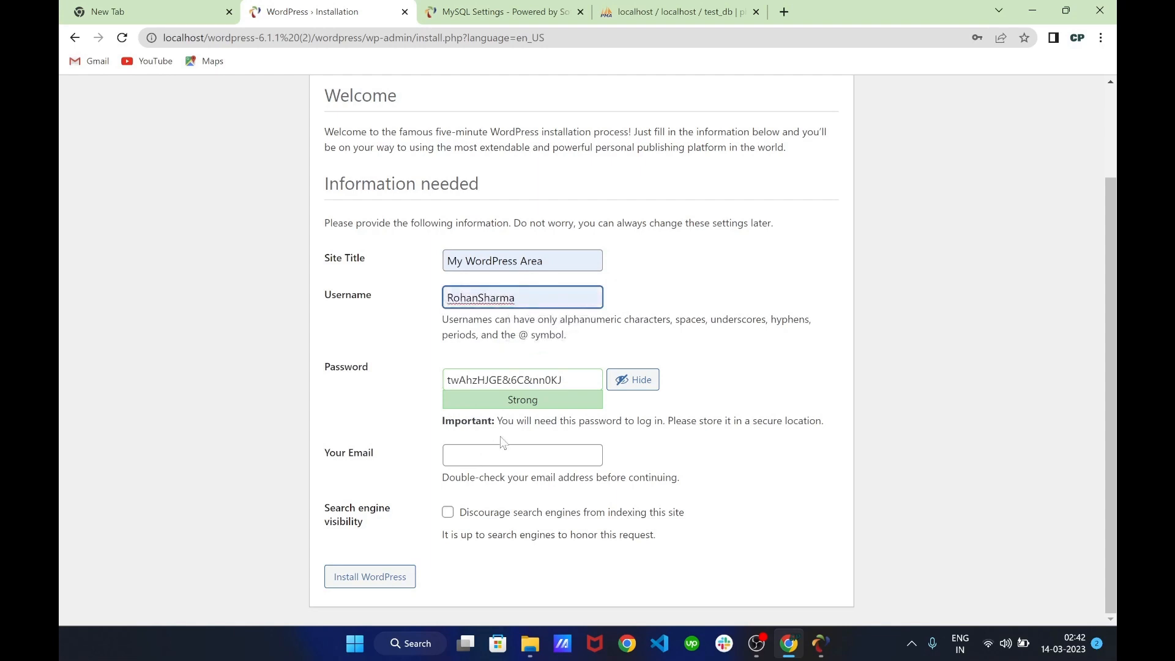
Keep the generated password, add the saved email, discourage search indexing, and install WordPress
triple_click(549, 379)
left_click(530, 454)
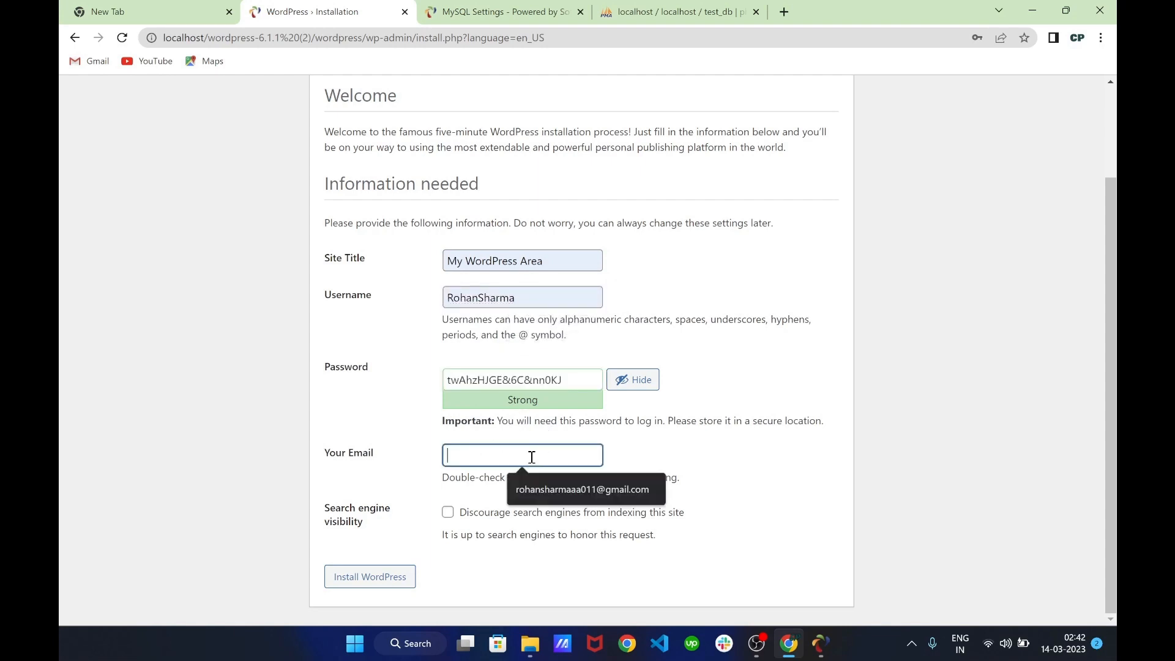
left_click(525, 480)
left_click(448, 512)
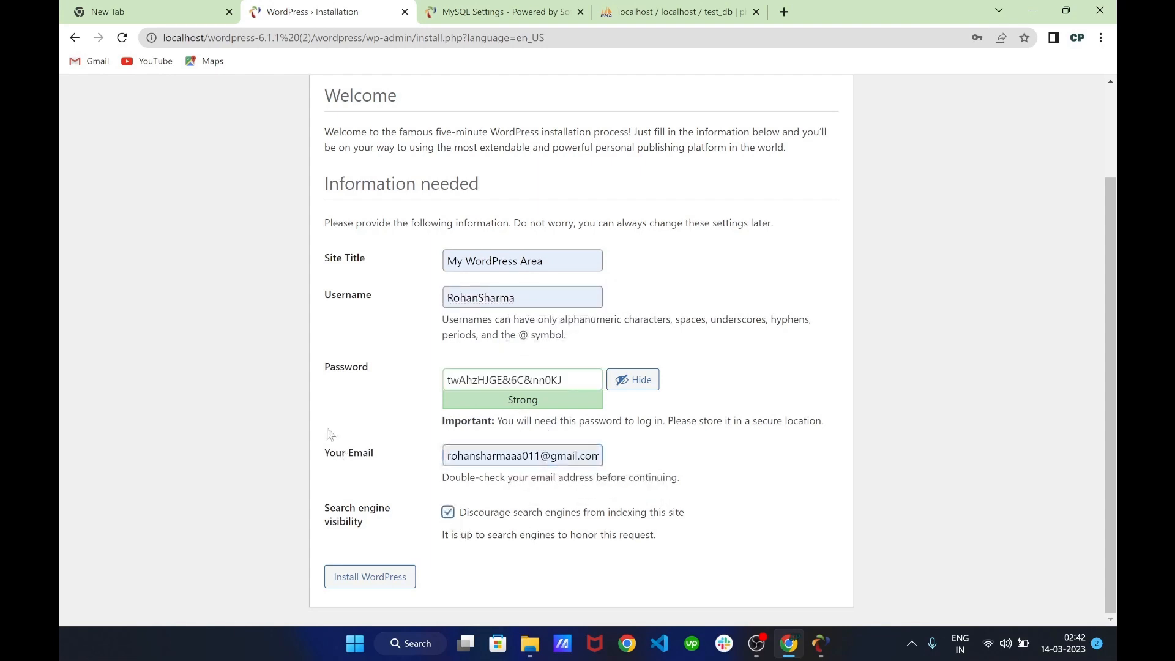
scroll(331, 434, "up", 2)
scroll(331, 434, "down", 2)
scroll(330, 434, "up", 2)
scroll(330, 434, "down", 2)
left_click(382, 580)
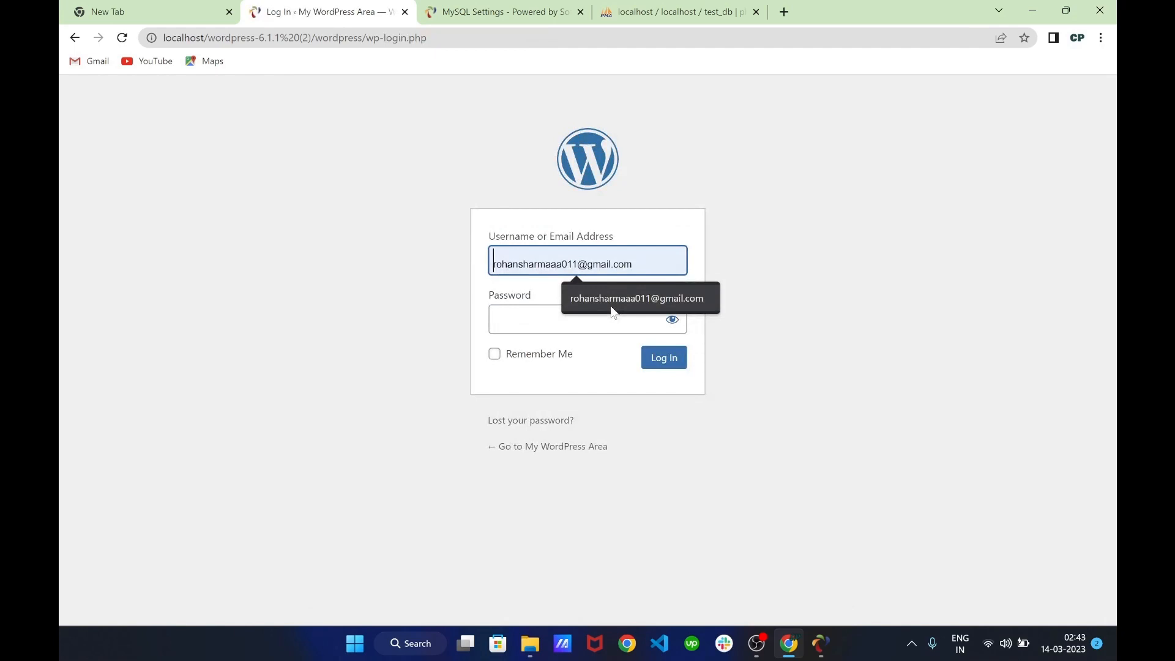
Log in to the WordPress dashboard with the saved admin username and password
left_click(614, 310)
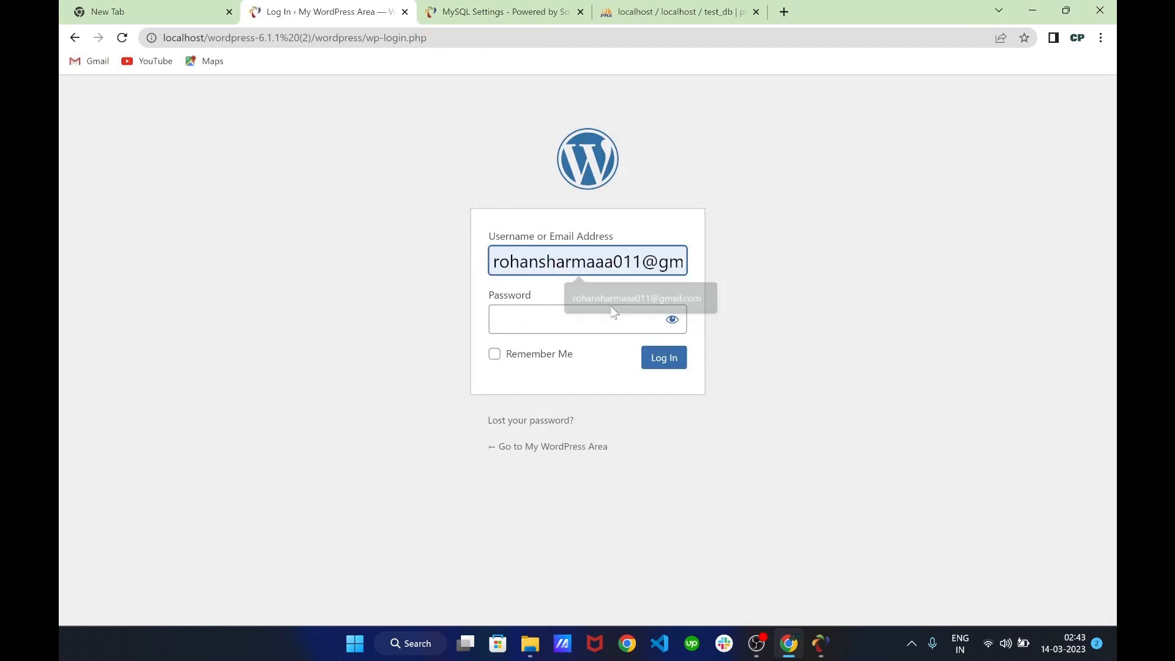
left_click(588, 321)
key("ctrl+v")
left_click(660, 360)
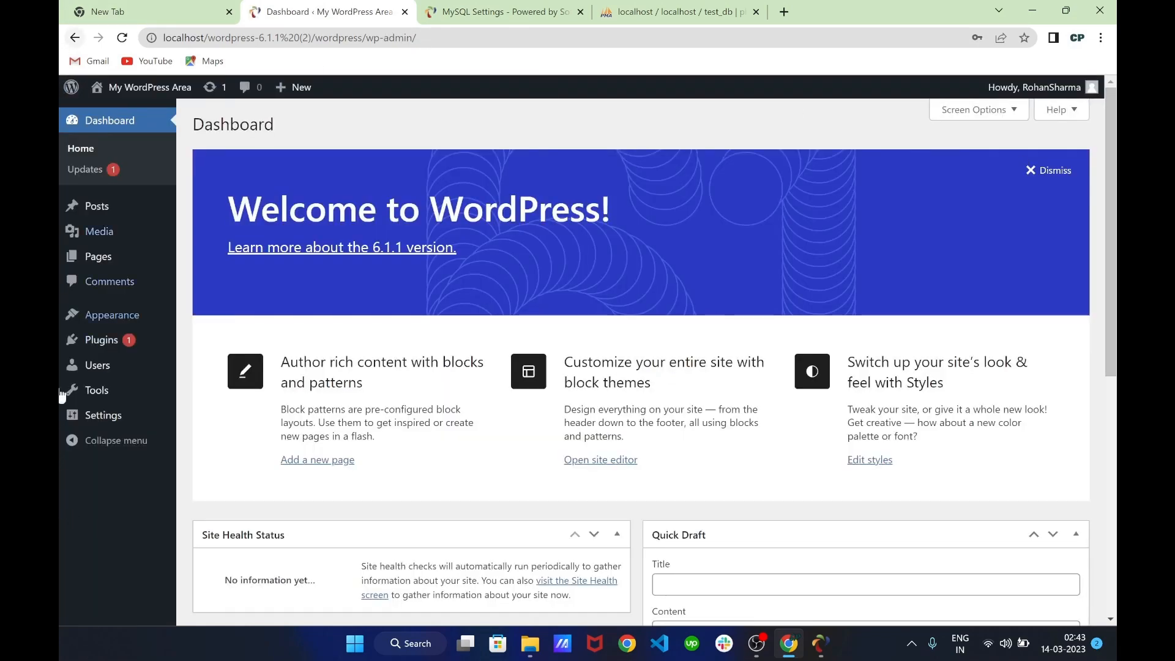
Scroll down and back up the WordPress dashboard to review the welcome panel and At a Glance
scroll(301, 181, "down", 4)
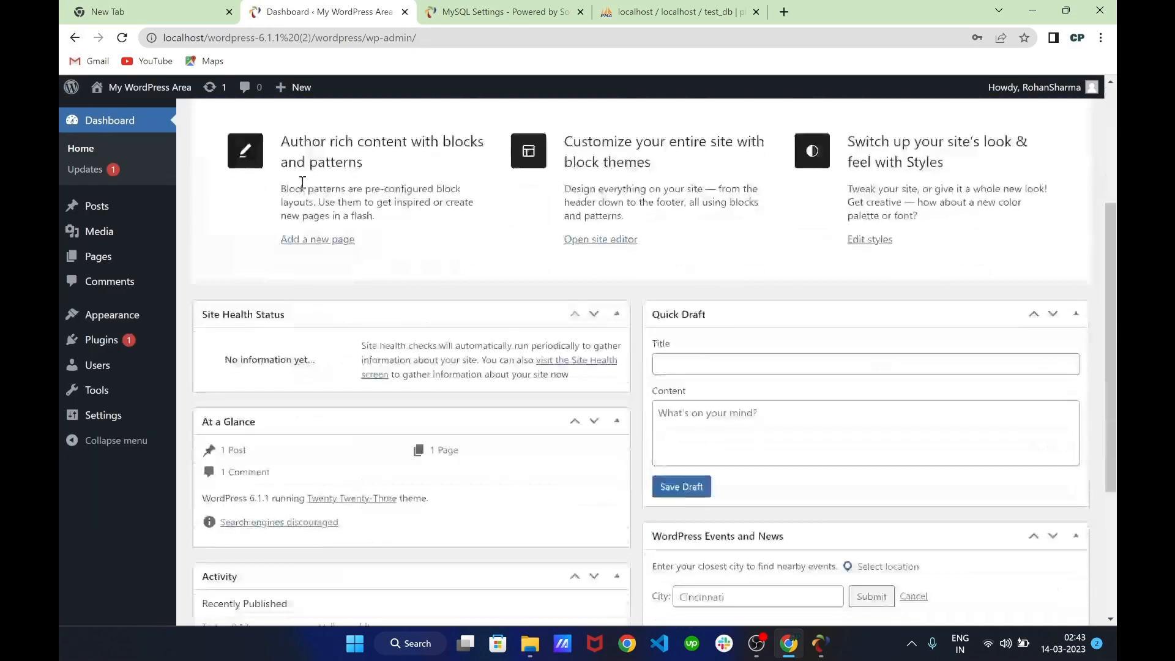
scroll(302, 192, "up", 4)
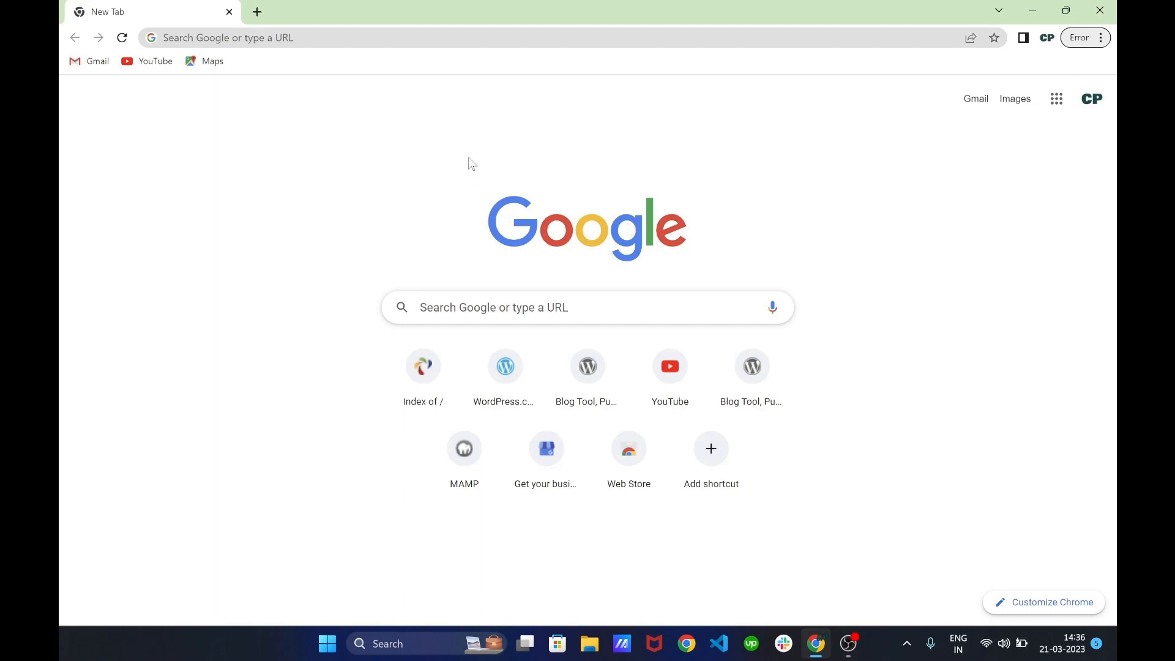
Search the web for 'local' and open the Local WP website, localwp.com
left_click(496, 34)
type("local")
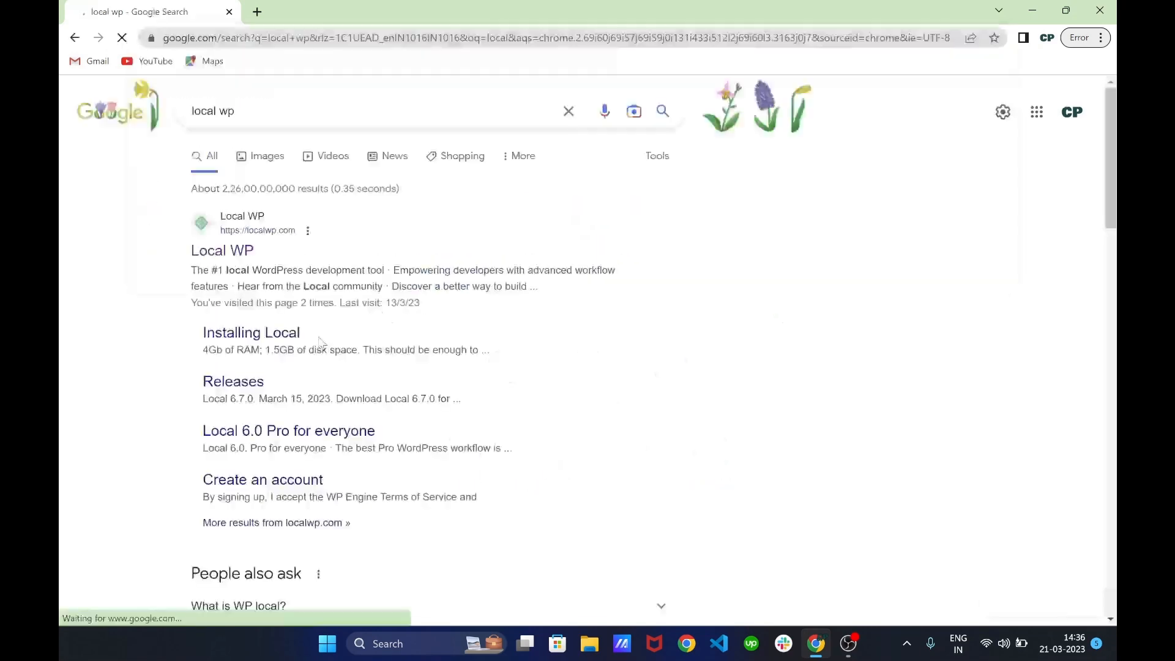
scroll(320, 340, "down", 1)
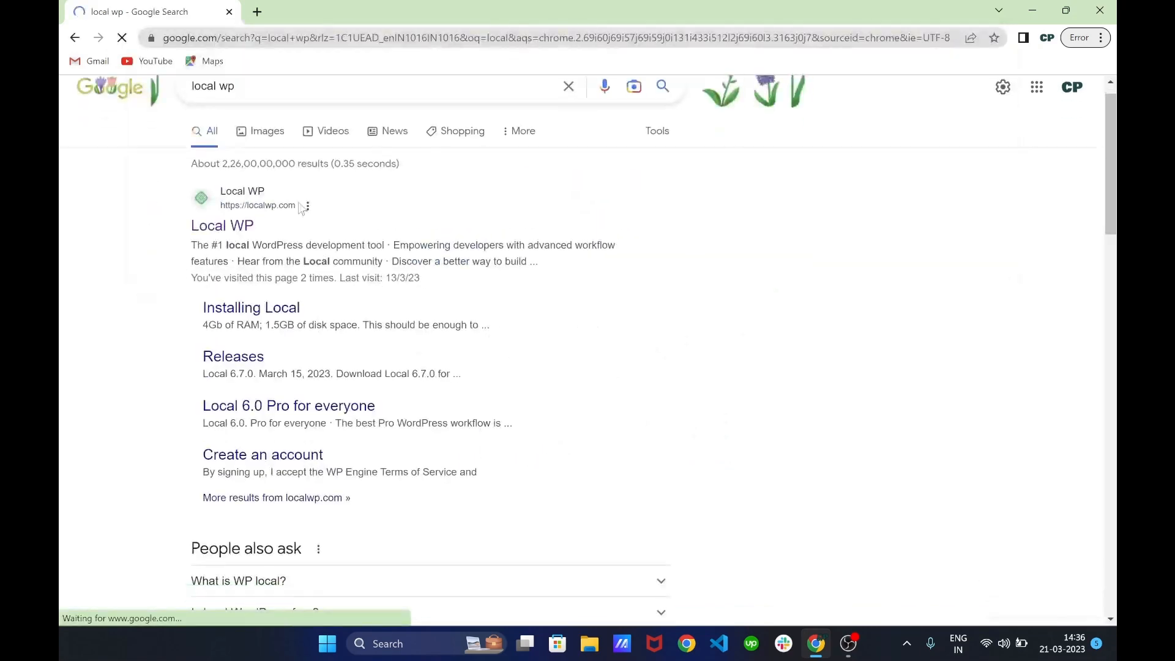
scroll(239, 288, "up", 1)
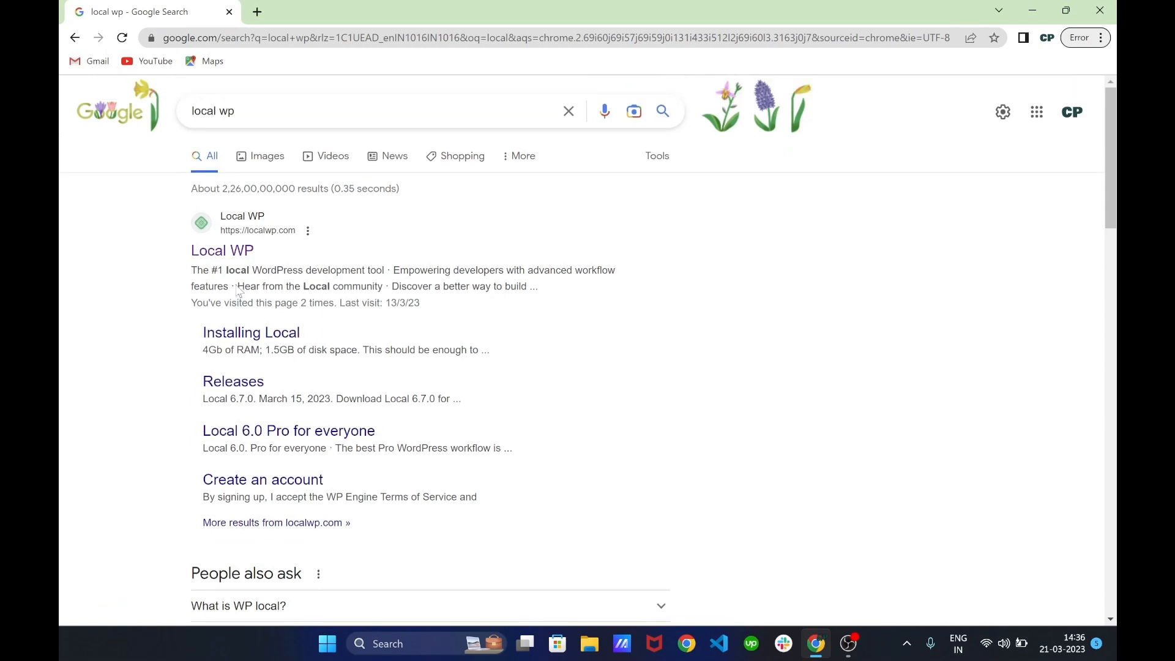
left_click(237, 257)
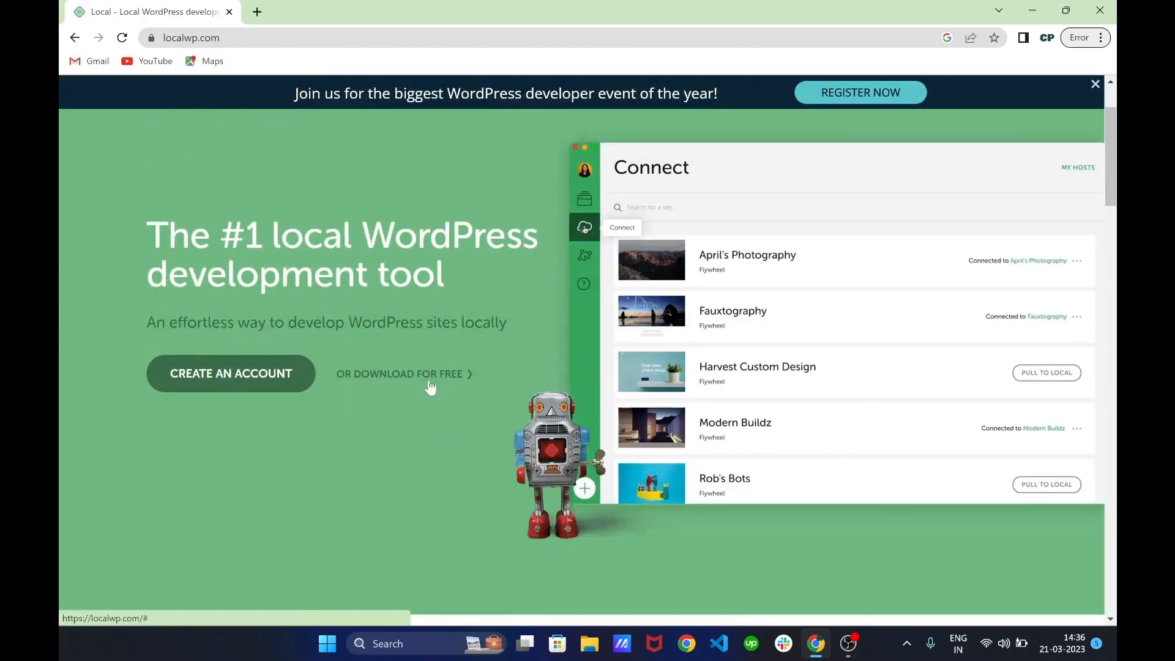
Request the Windows download with the saved e-mail and run local-6.7.0-windows.exe
left_click(428, 386)
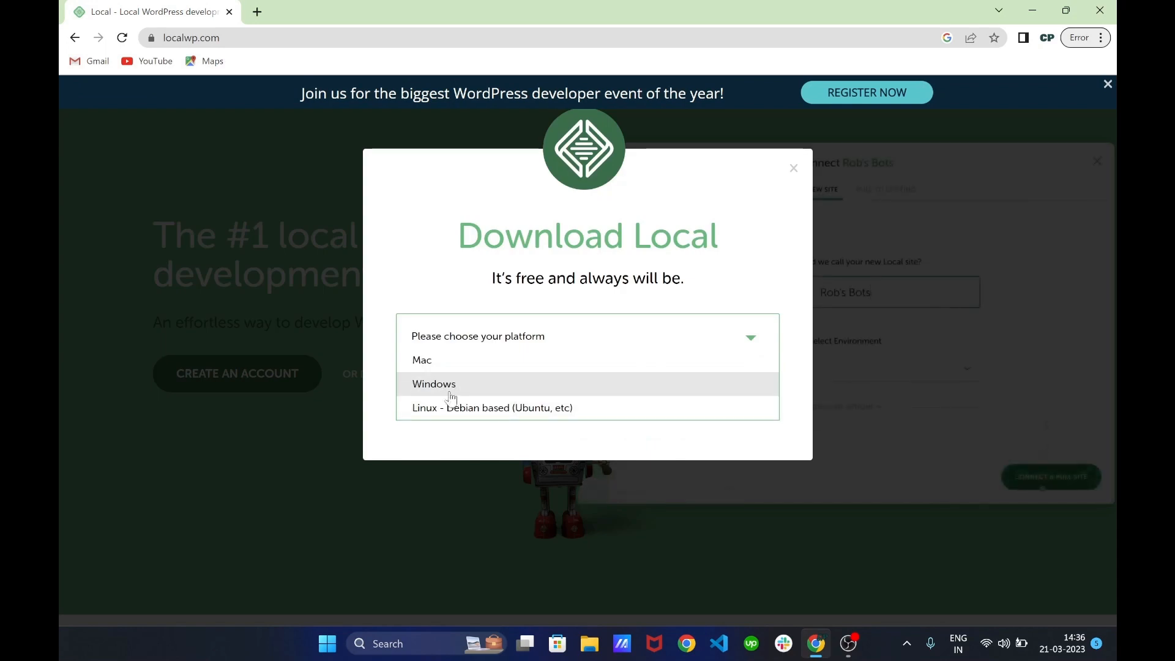
left_click(450, 393)
scroll(582, 512, "down", 3)
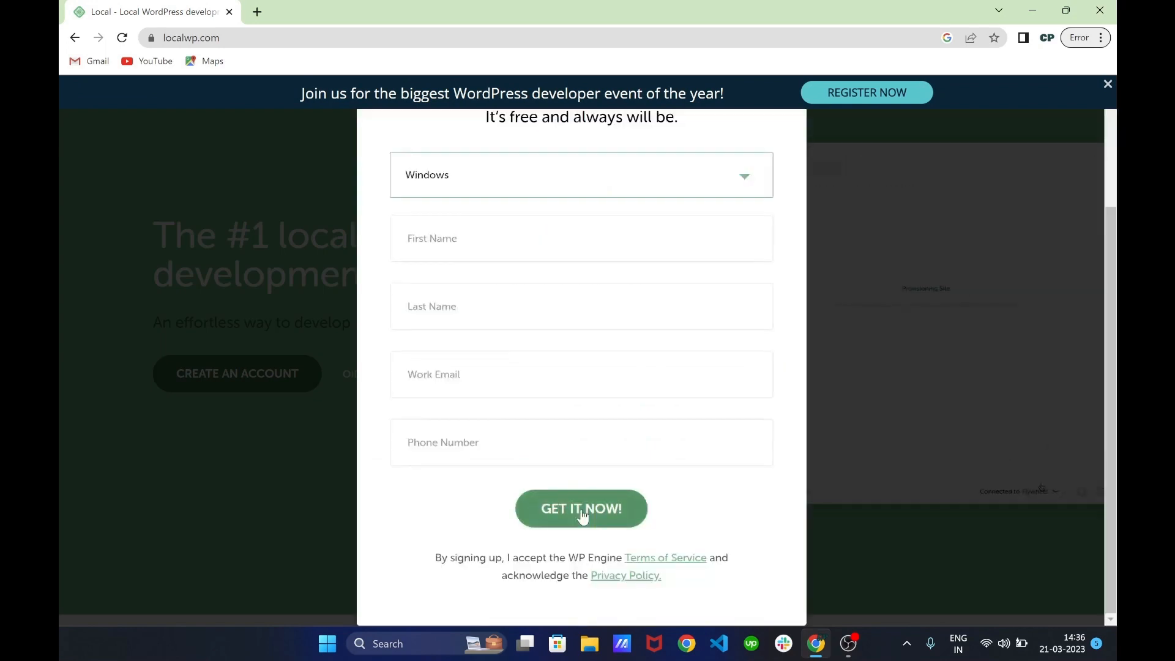
left_click(582, 513)
left_click(497, 419)
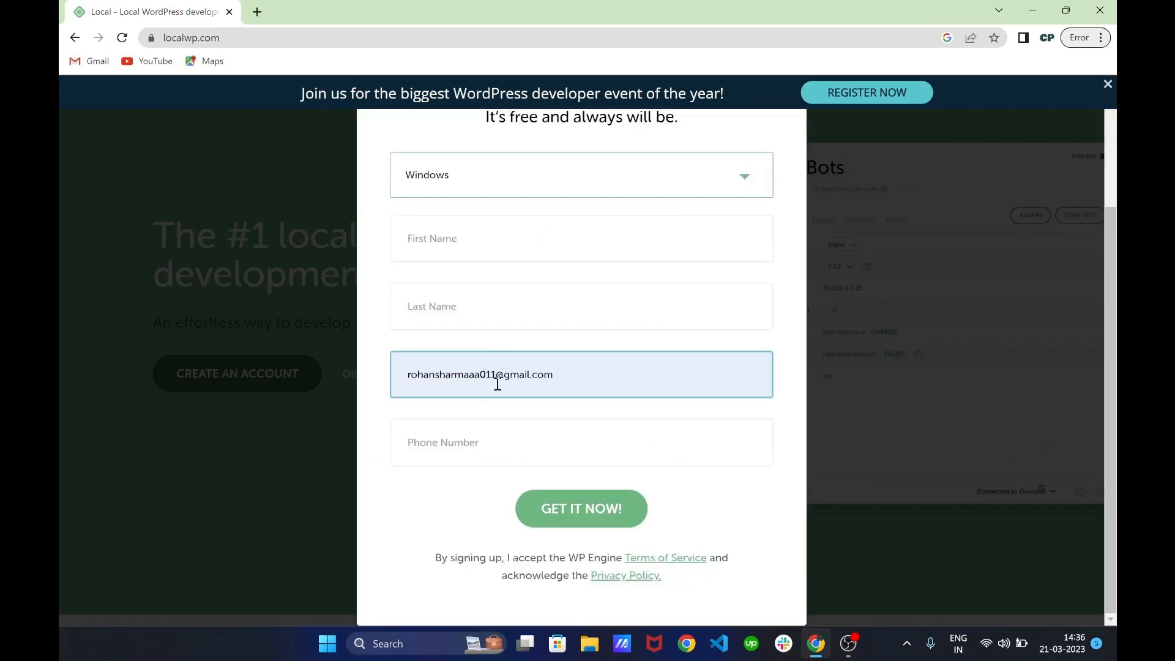
left_click(567, 517)
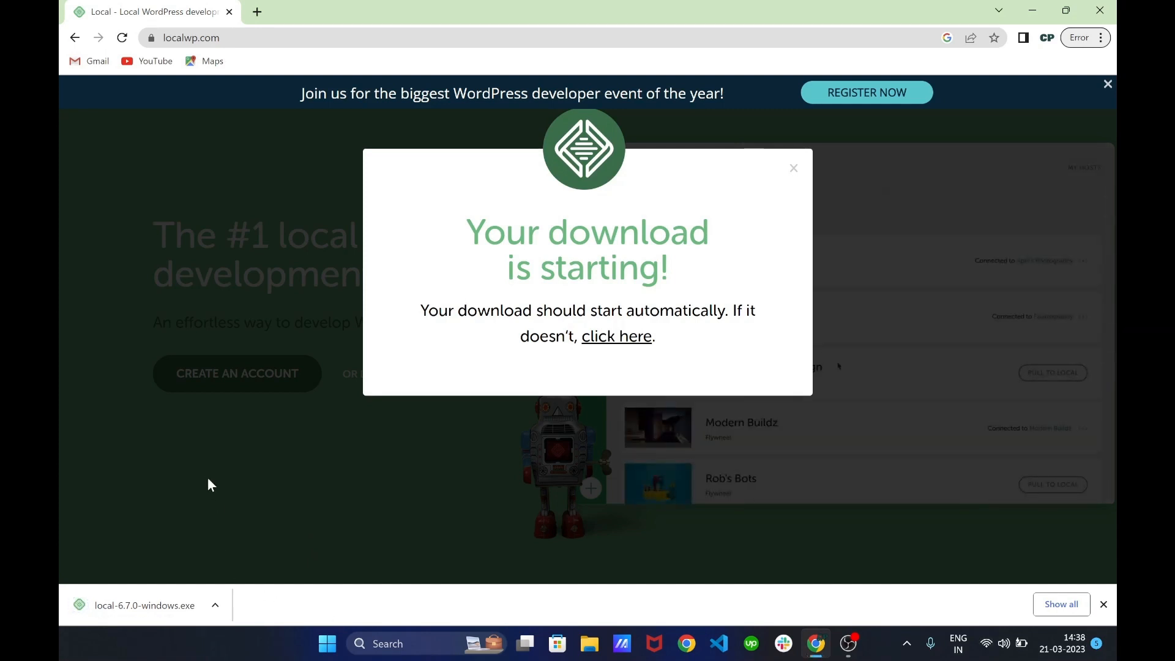
left_click(217, 606)
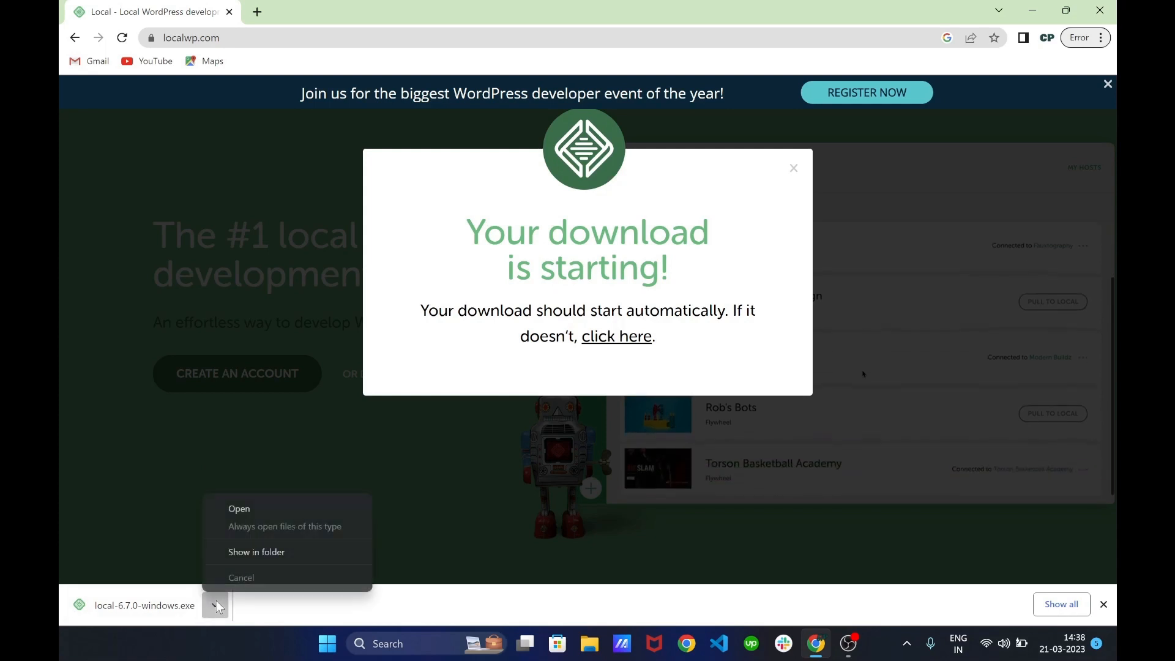
left_click(264, 506)
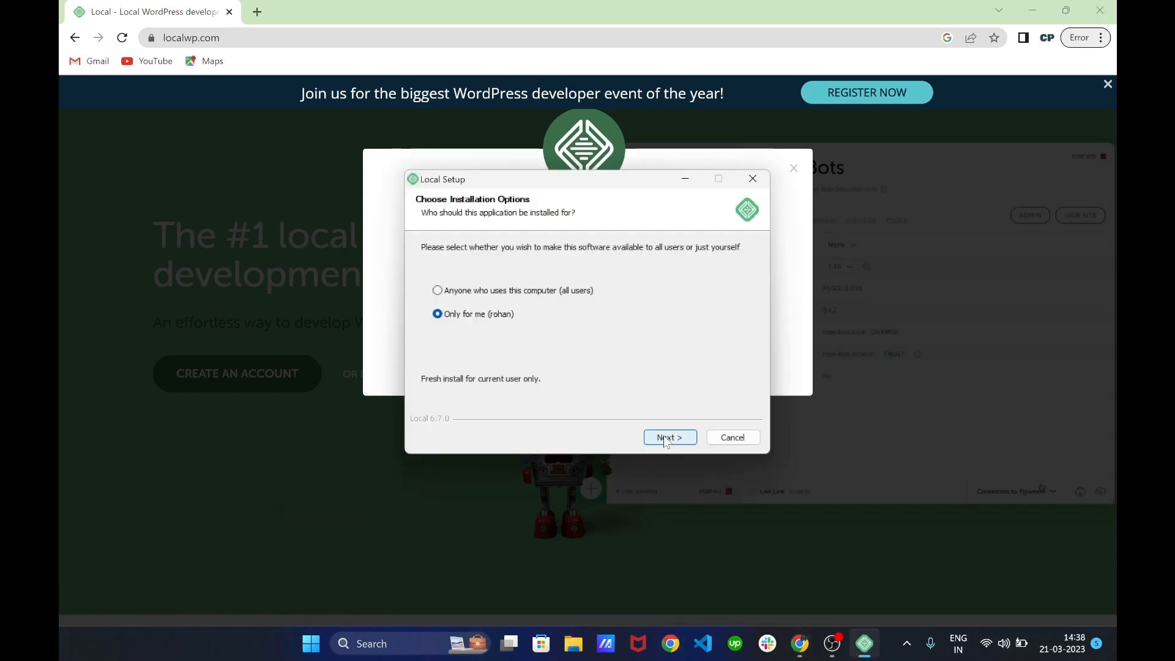
Install Local 6.7.0 for anyone who uses this computer and launch it when setup finishes
left_click(532, 292)
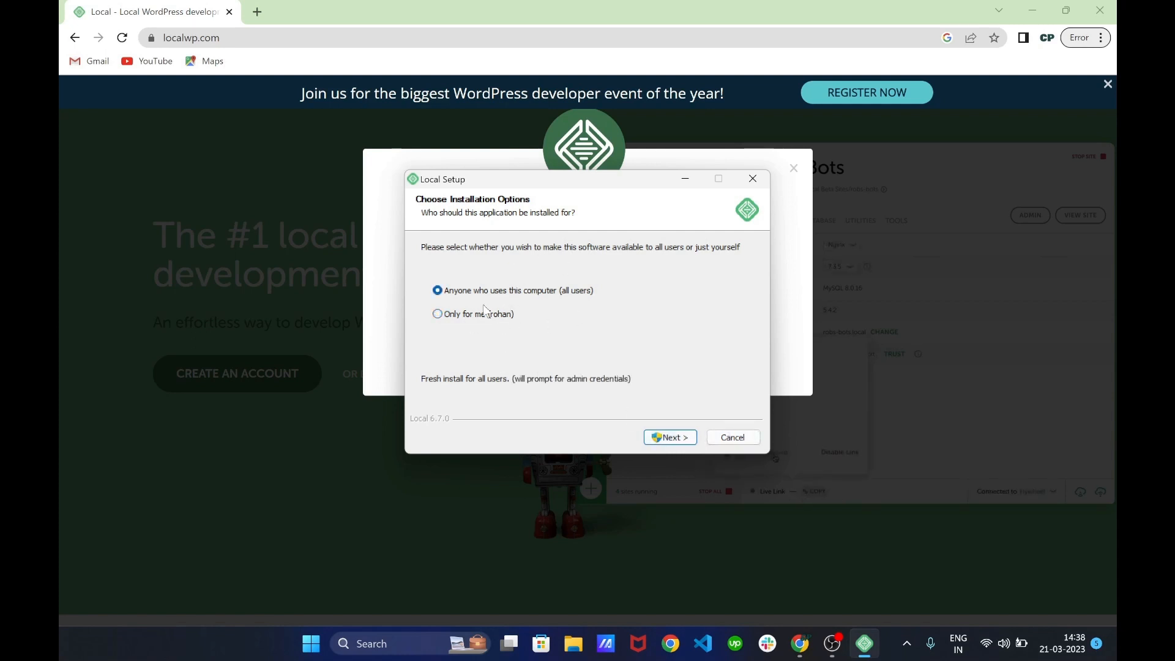
left_click(660, 437)
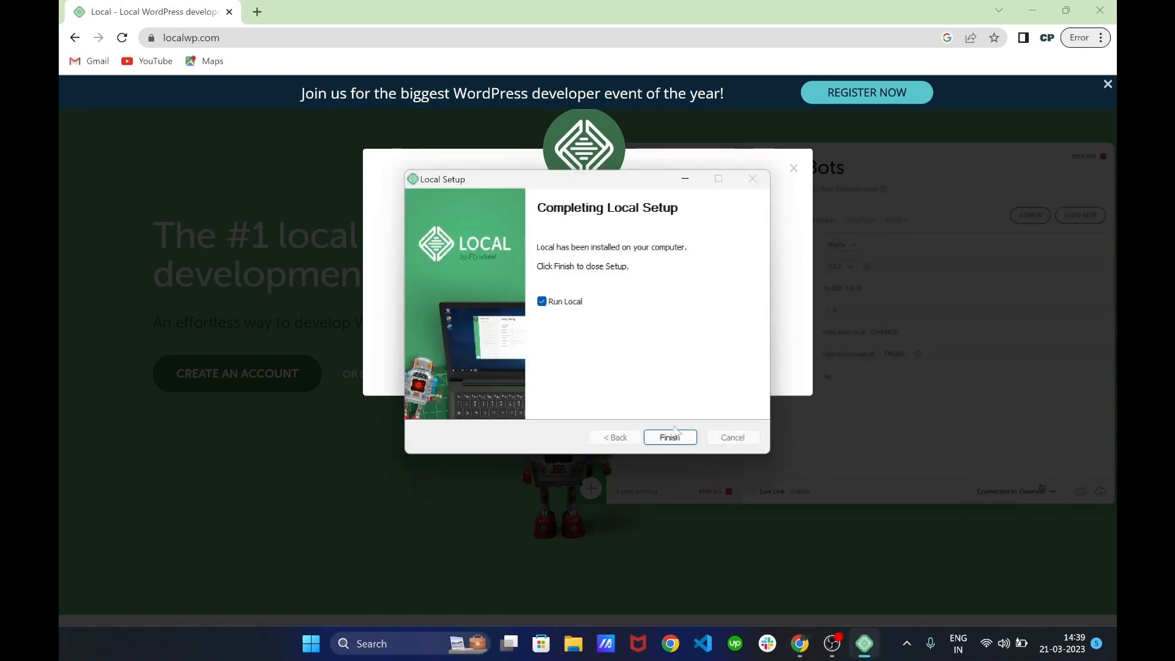
left_click(673, 439)
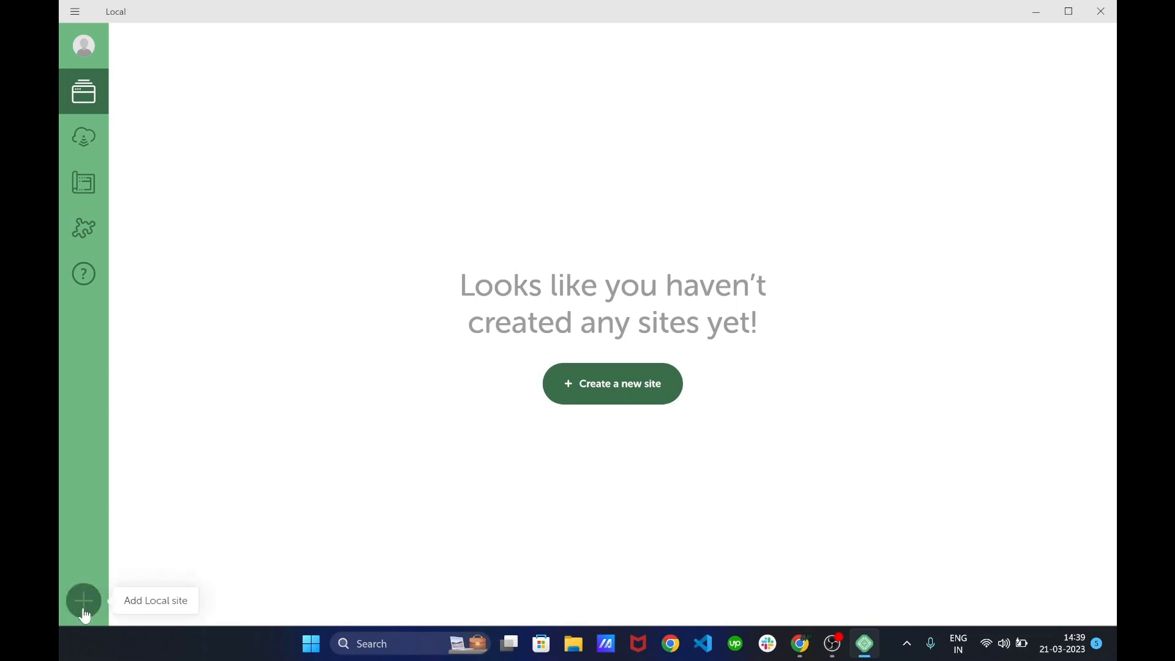
Start a brand-new site in Local and name it 'Test Website'
left_click(570, 397)
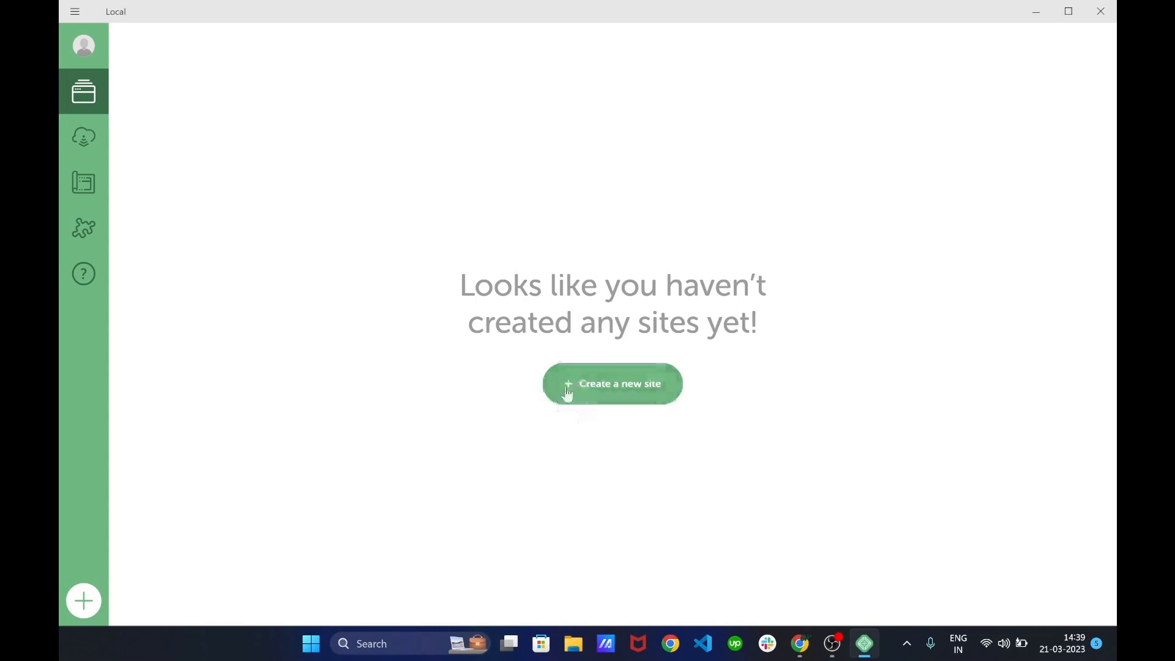
left_click(609, 392)
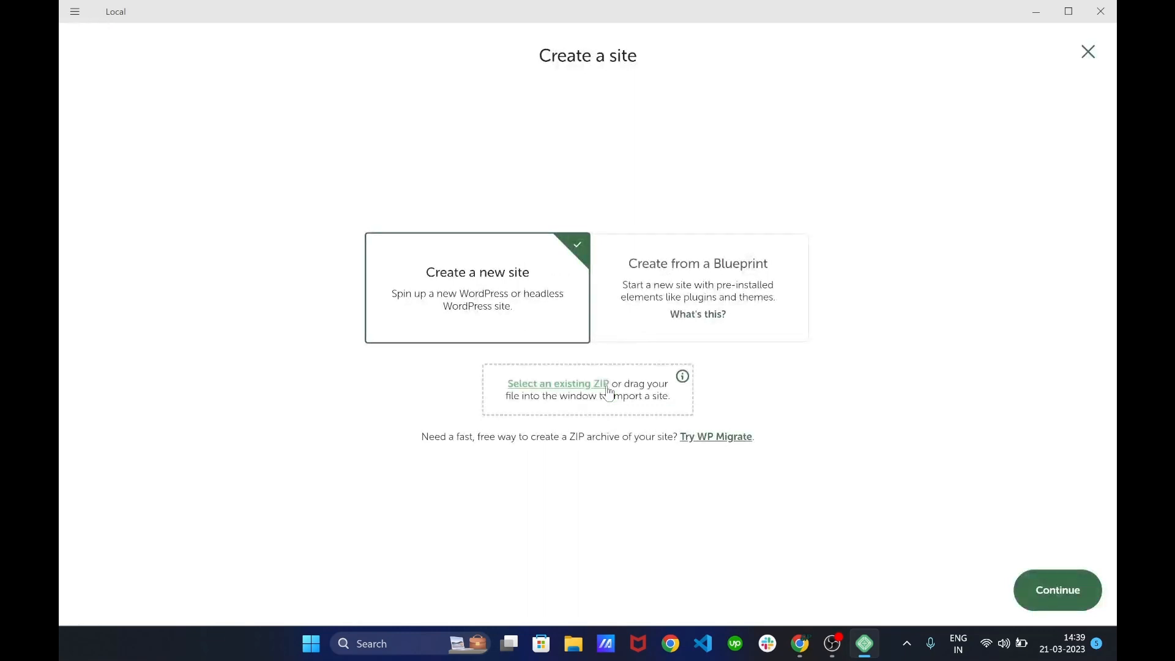
left_click(1030, 603)
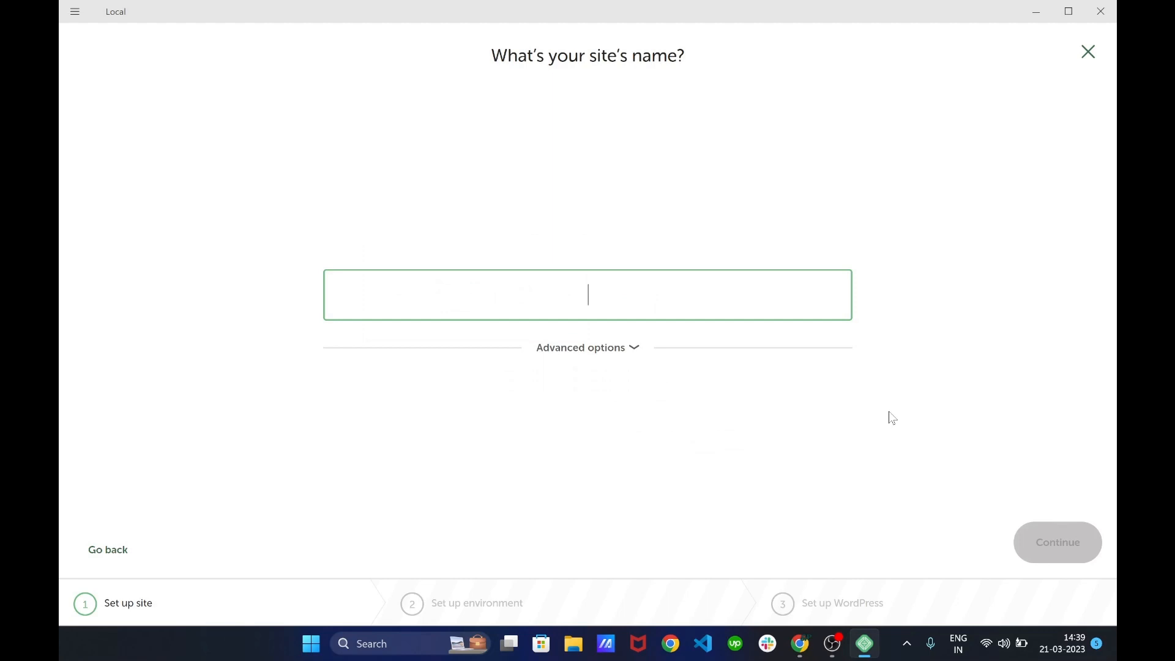
type("Test")
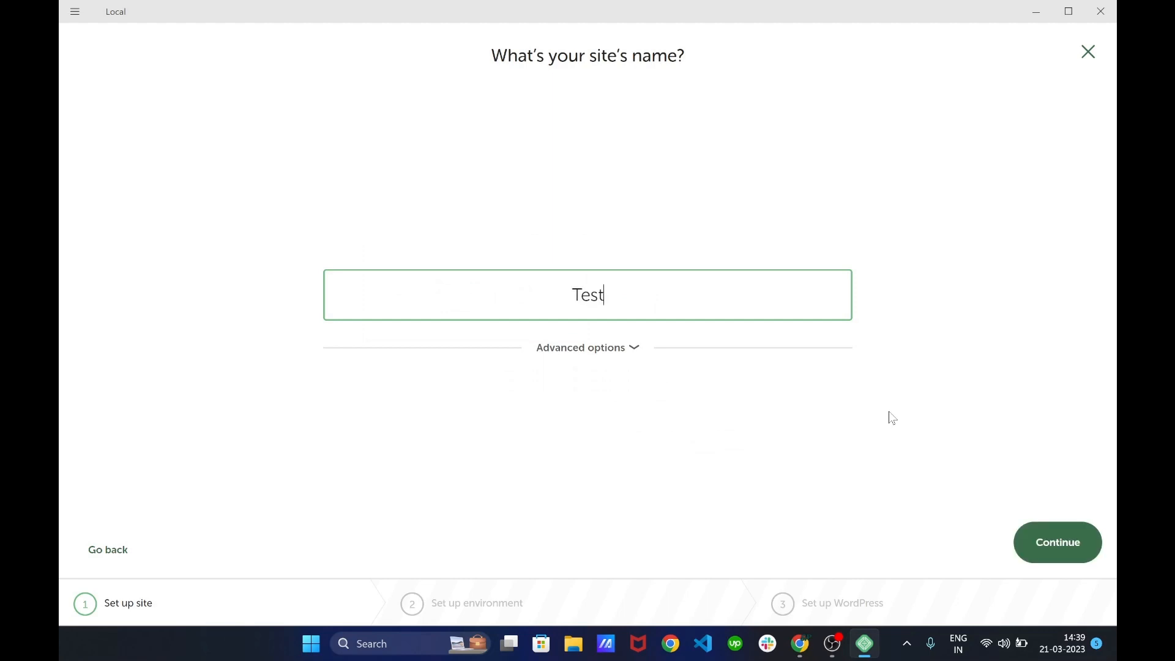
type(" Website")
key("Return")
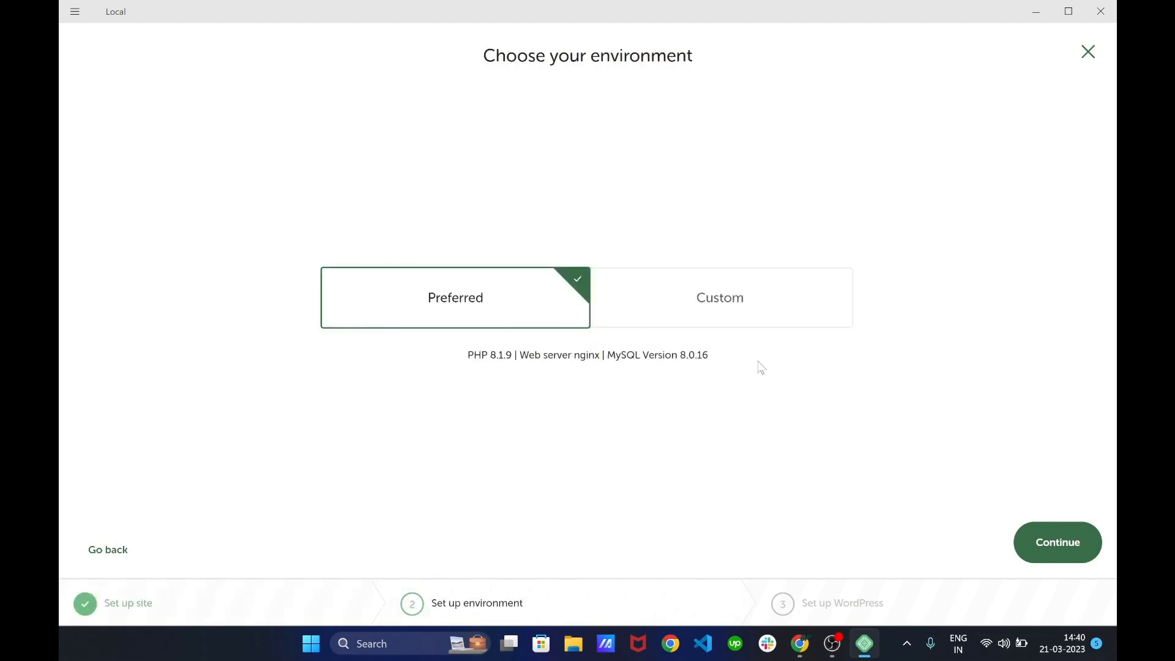
Try Custom options (PHP 5.6.39, nginx 1.16.0, MariaDB 10.4.10), then keep Preferred and continue
left_click(743, 304)
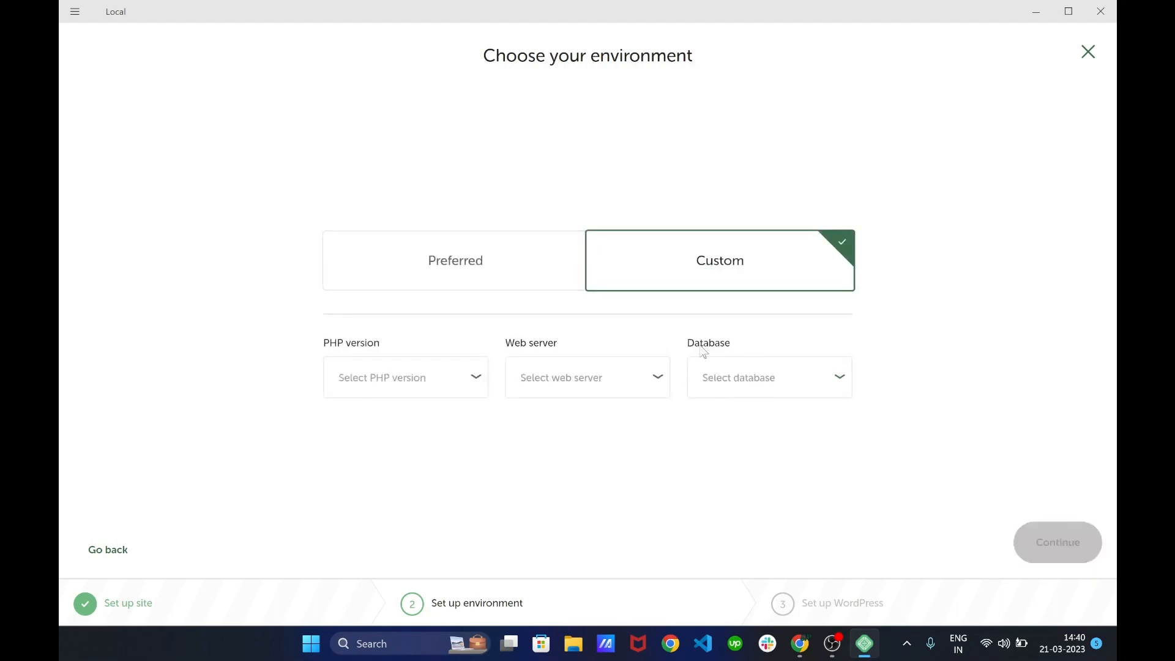
left_click(477, 383)
left_click(476, 380)
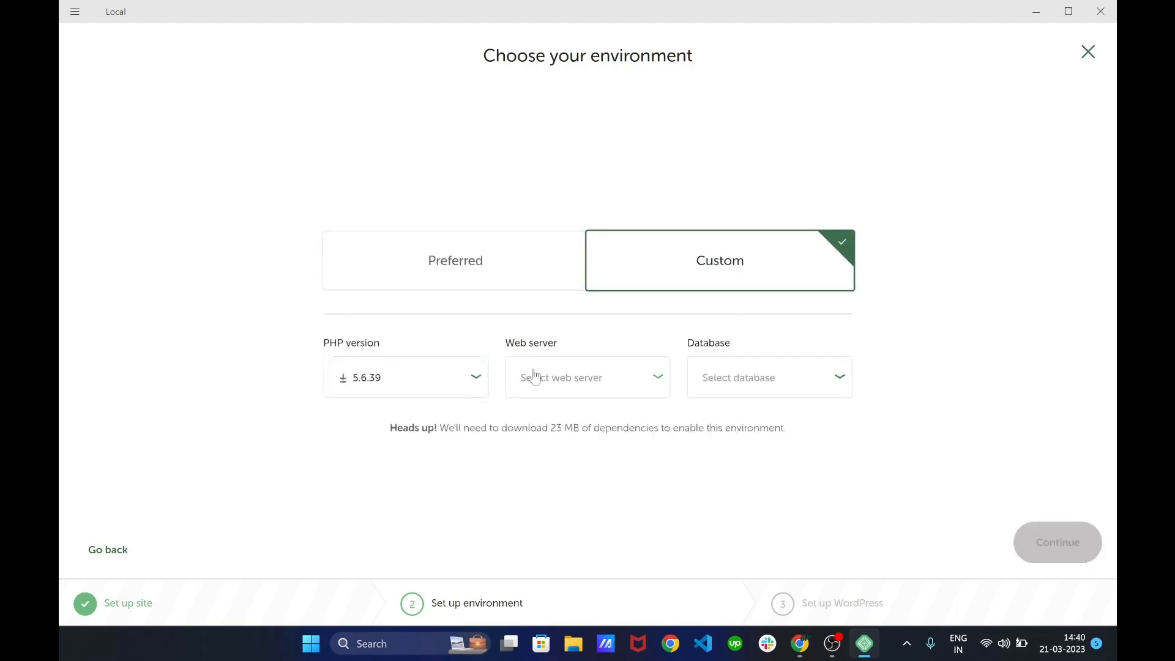
left_click(656, 386)
left_click(657, 387)
left_click(833, 384)
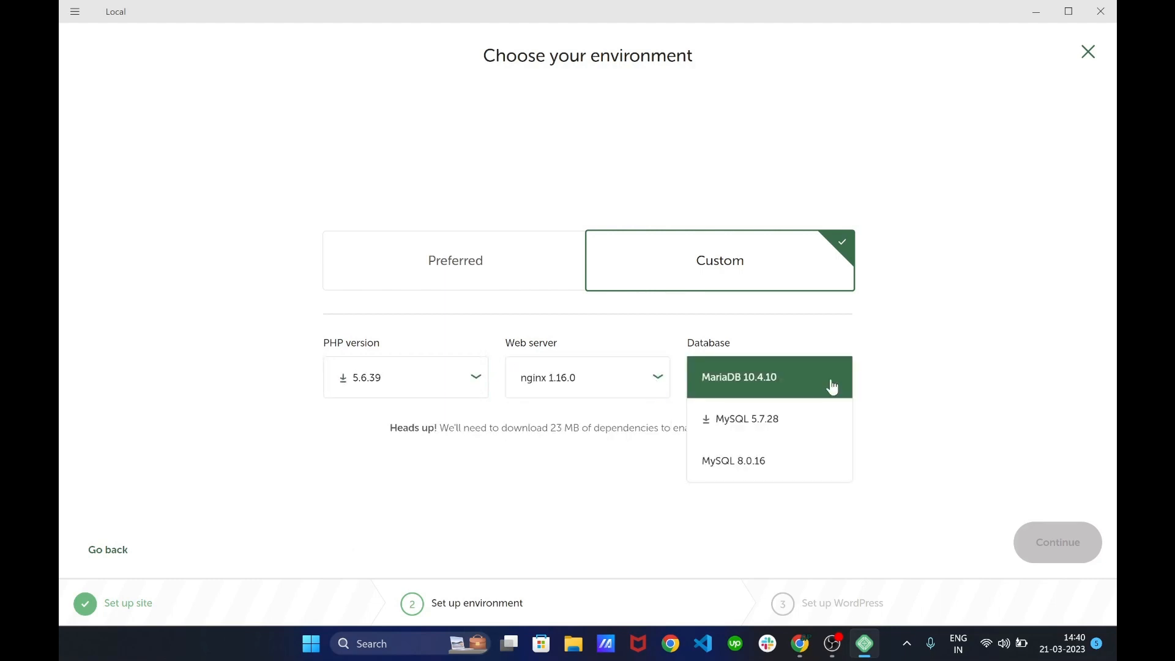
left_click(832, 386)
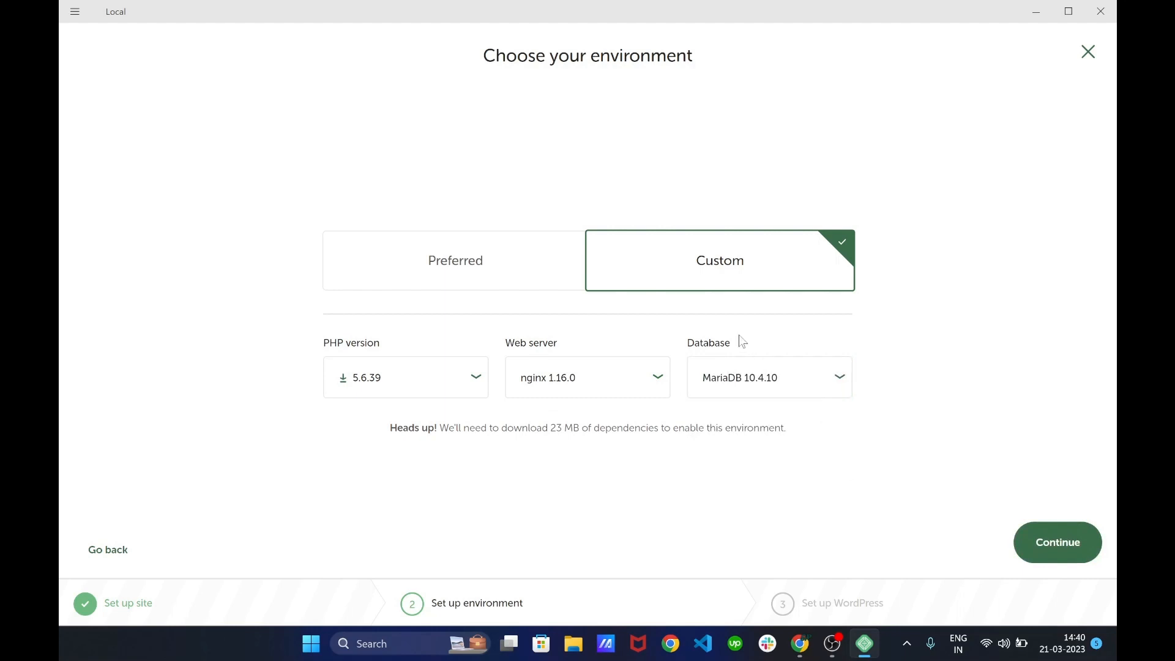
left_click(493, 271)
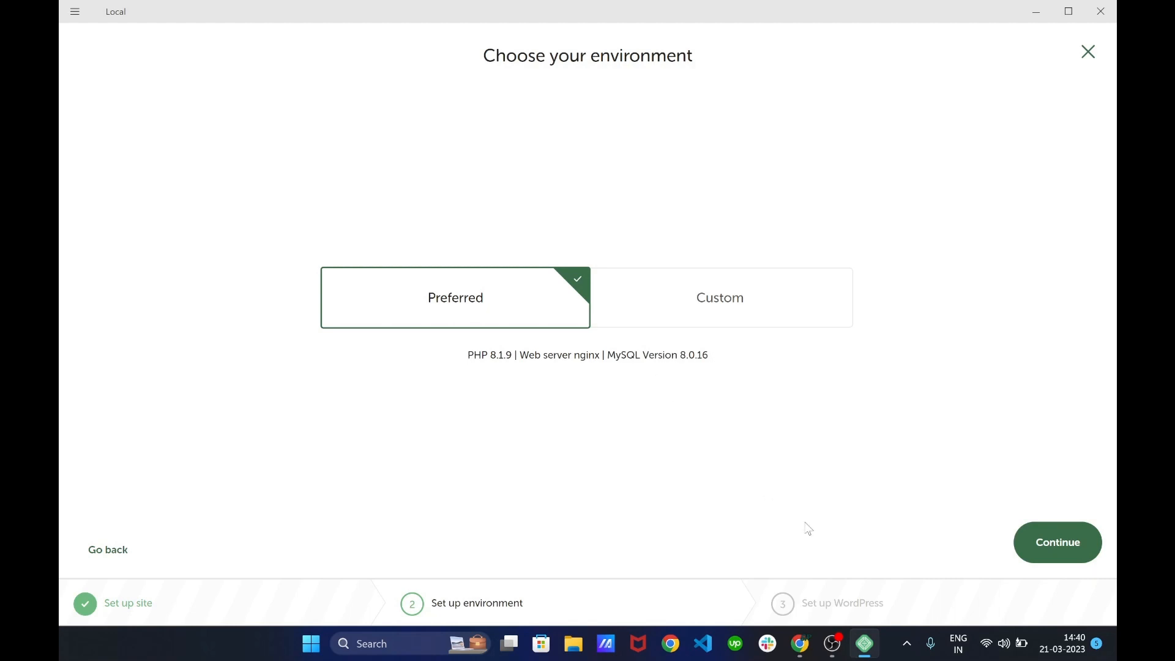
left_click(1064, 558)
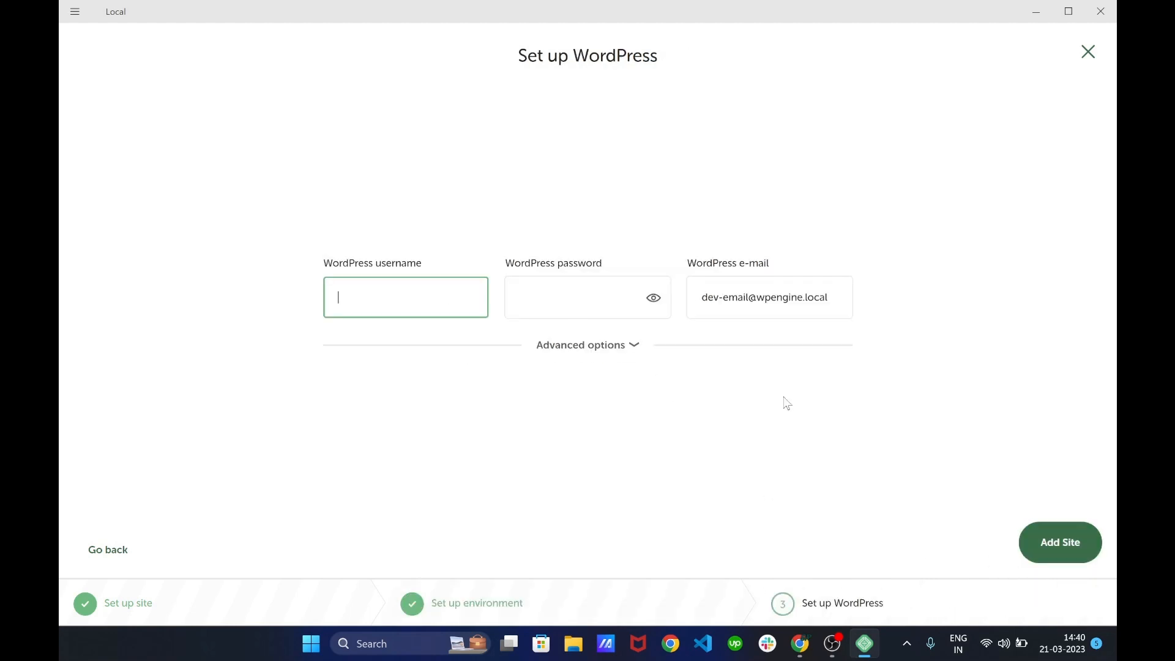
Enter the WordPress admin username and password, leaving the default e-mail unchanged
type("RohanSharma")
key("Tab")
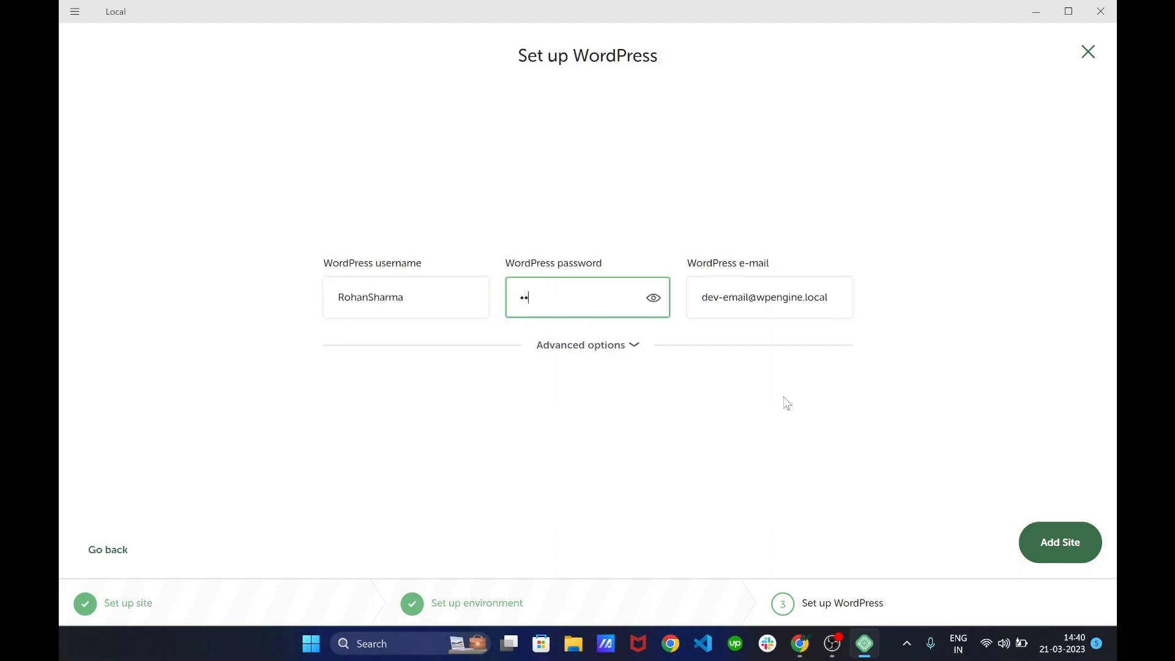
type("•••••••")
left_click_drag(721, 298, 834, 301)
left_click(834, 303)
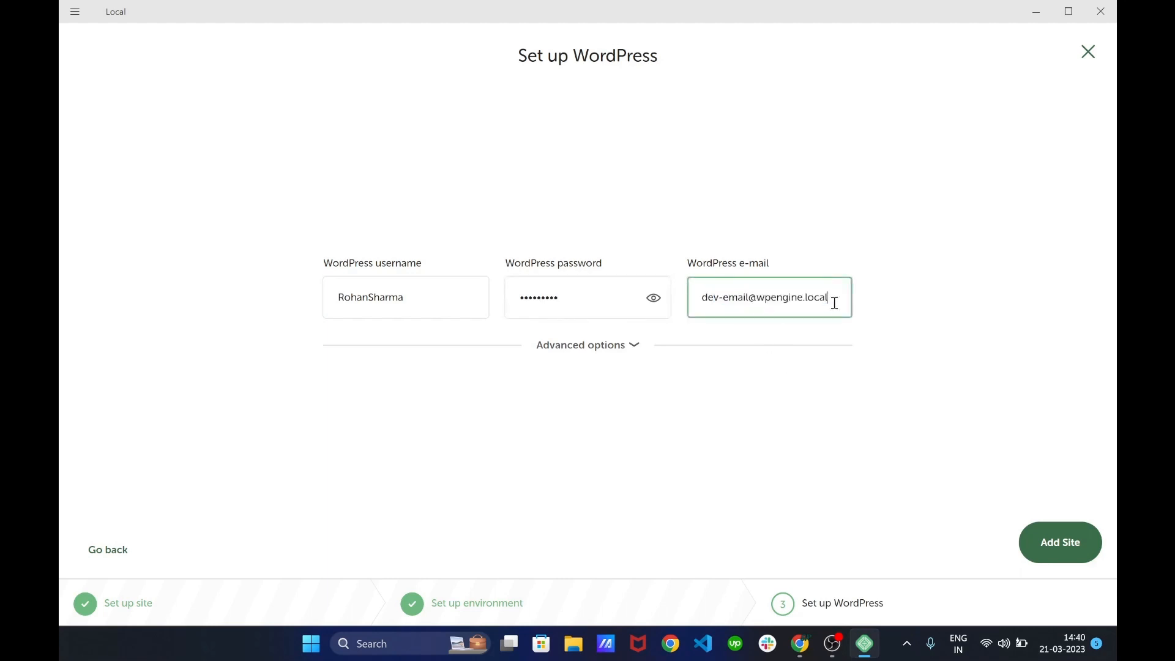
Expand and collapse the Advanced options twice, then add the site
left_click(606, 346)
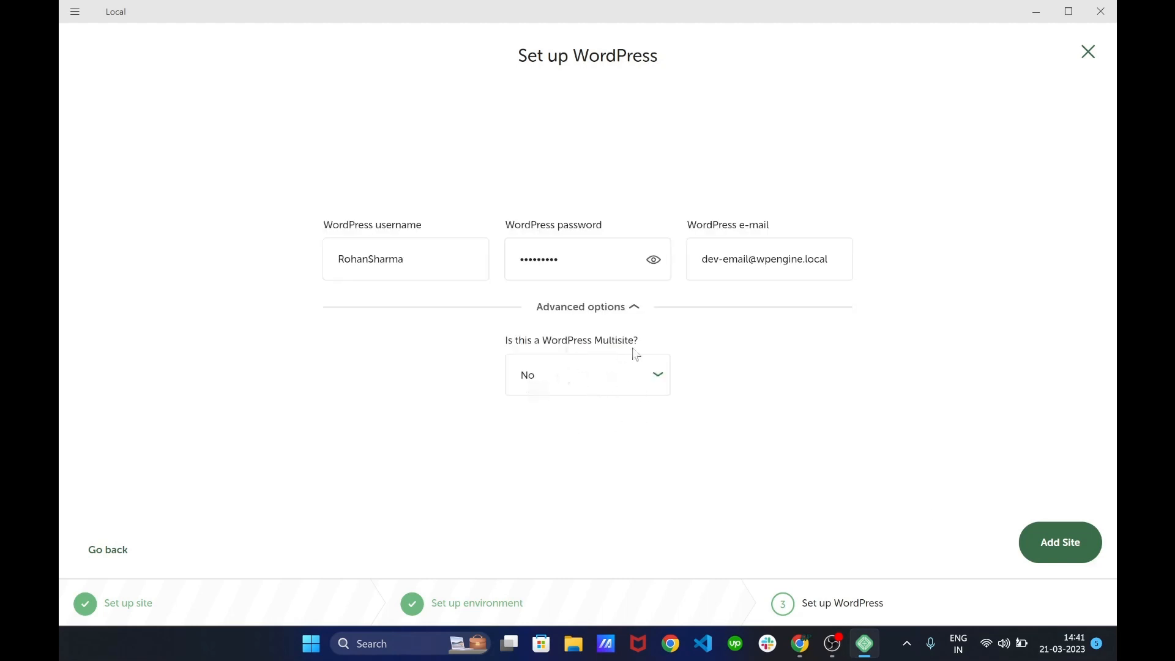
left_click(632, 311)
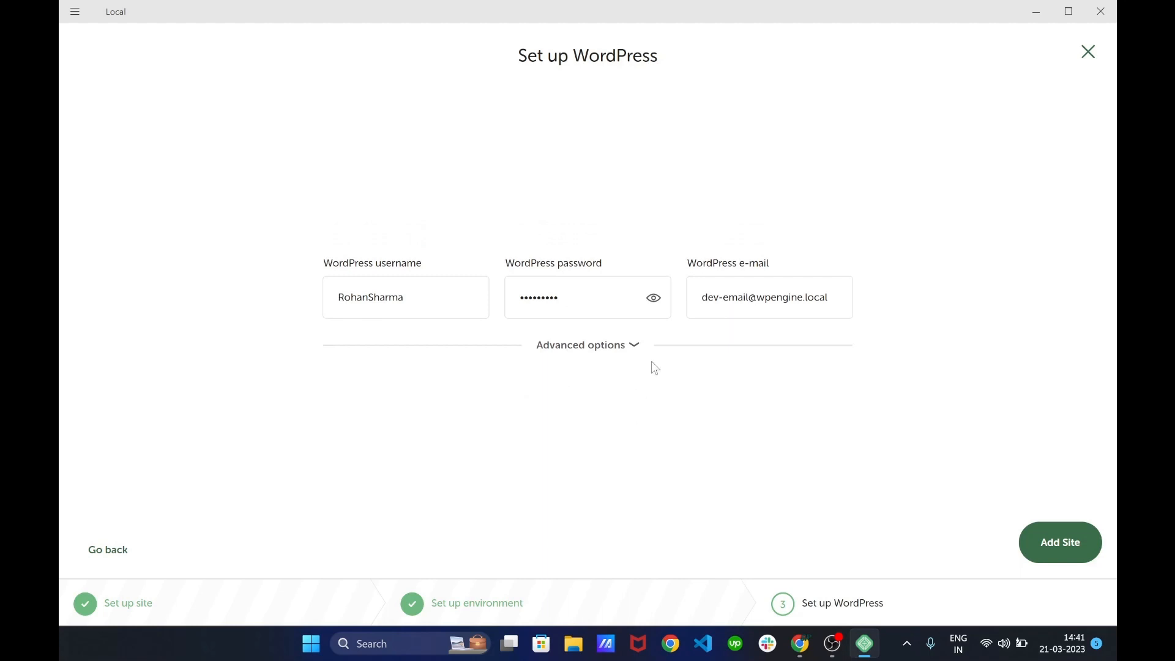
left_click(634, 346)
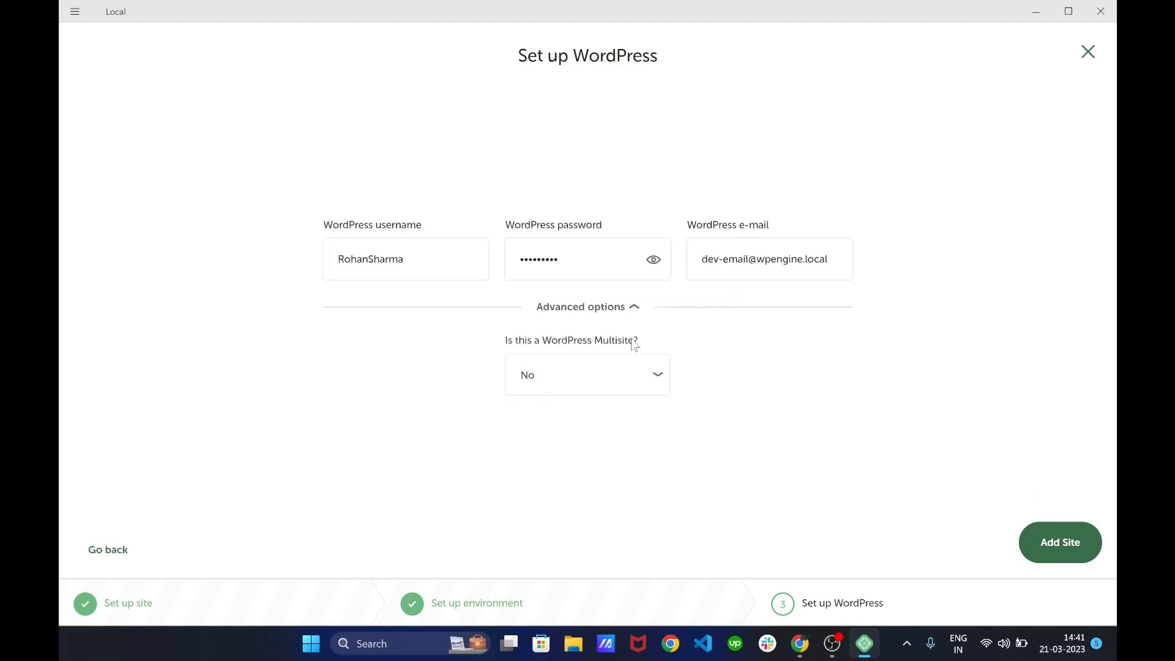
left_click(634, 308)
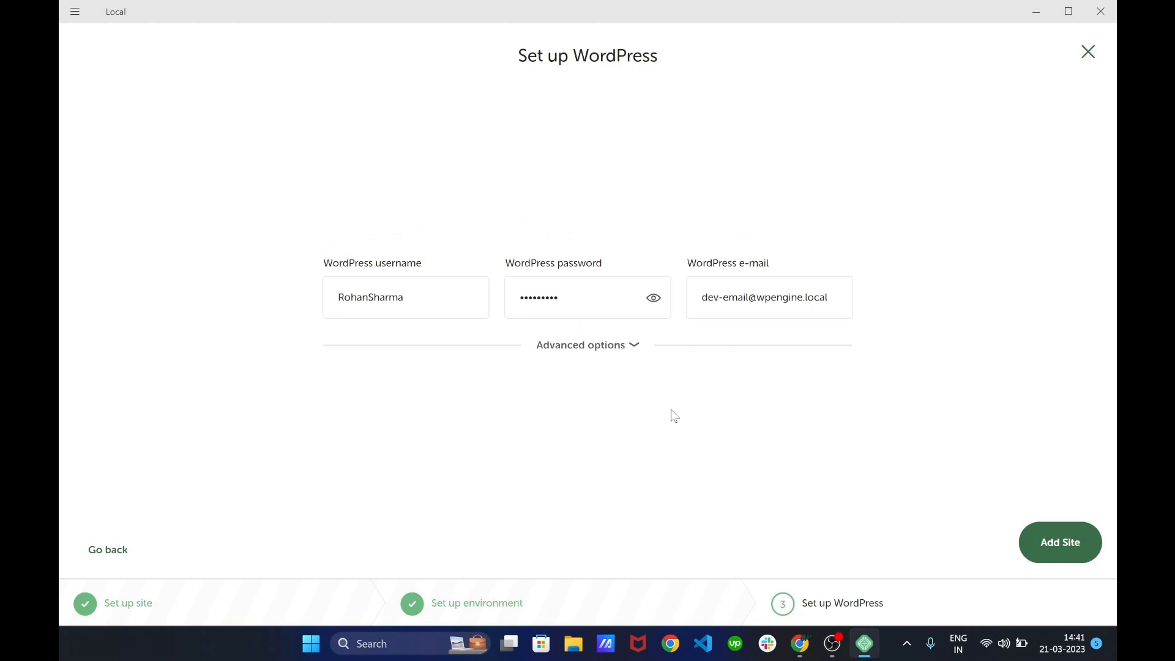
left_click(1068, 549)
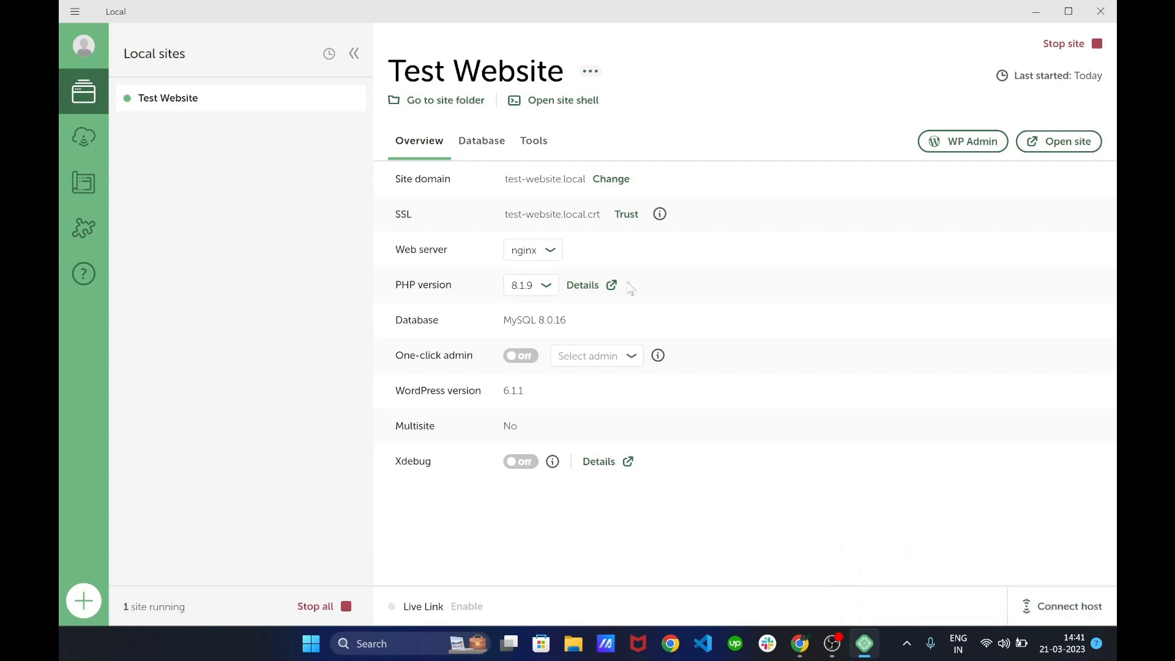
Open Test Website in the browser from its Local overview once provisioning finishes
left_click(1059, 147)
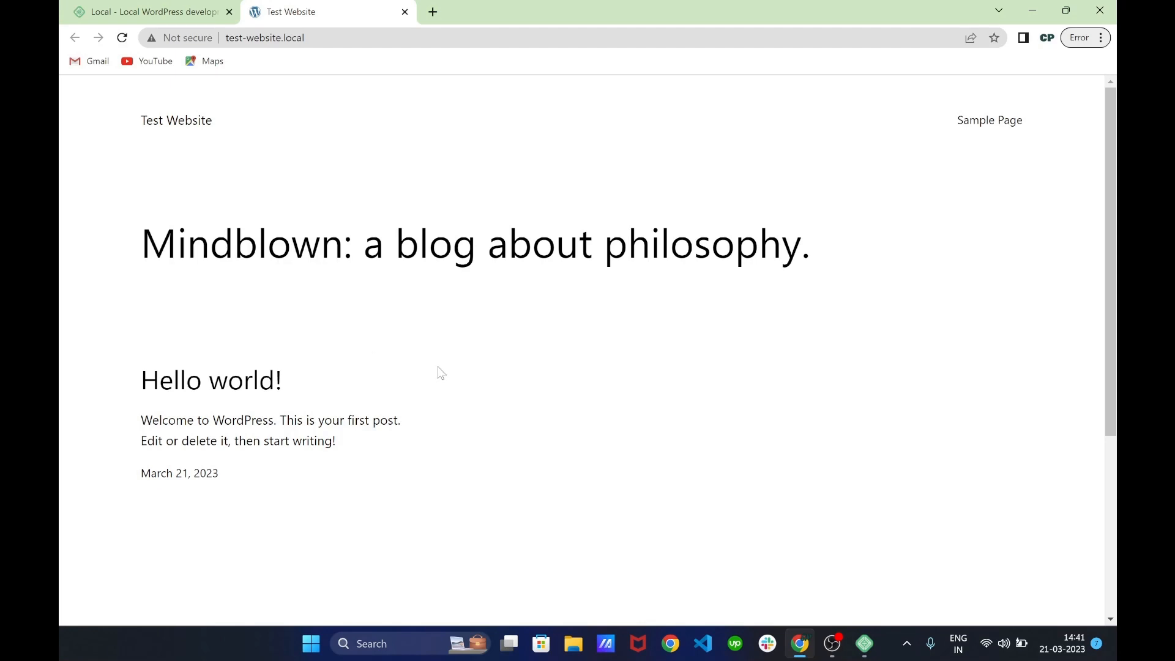
Highlight the front page heading, then open the site's WP Admin login from Local
left_click_drag(438, 366, 316, 311)
left_click(865, 644)
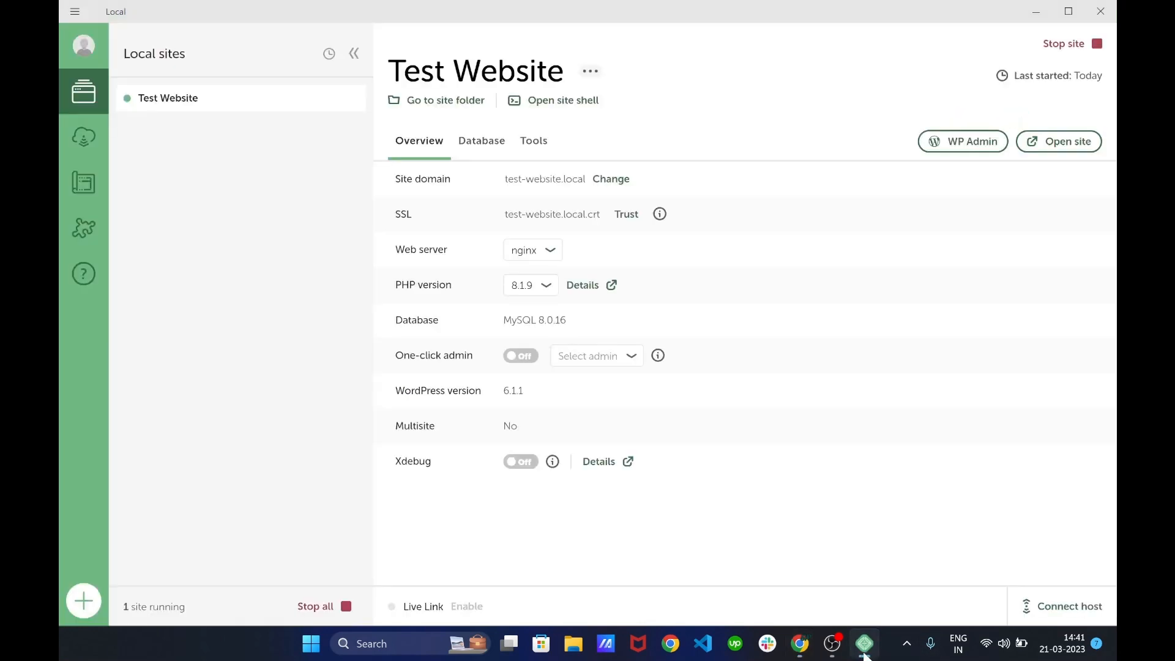
left_click(956, 143)
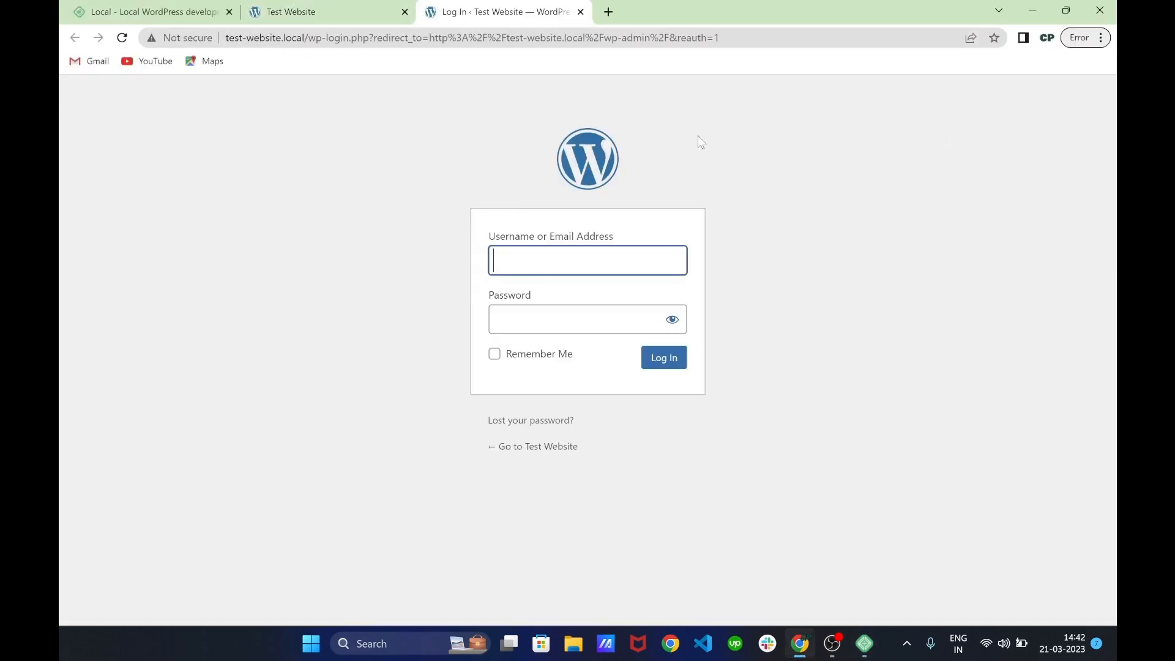
Log in to WP Admin with the admin username and password, declining to save it
type("R")
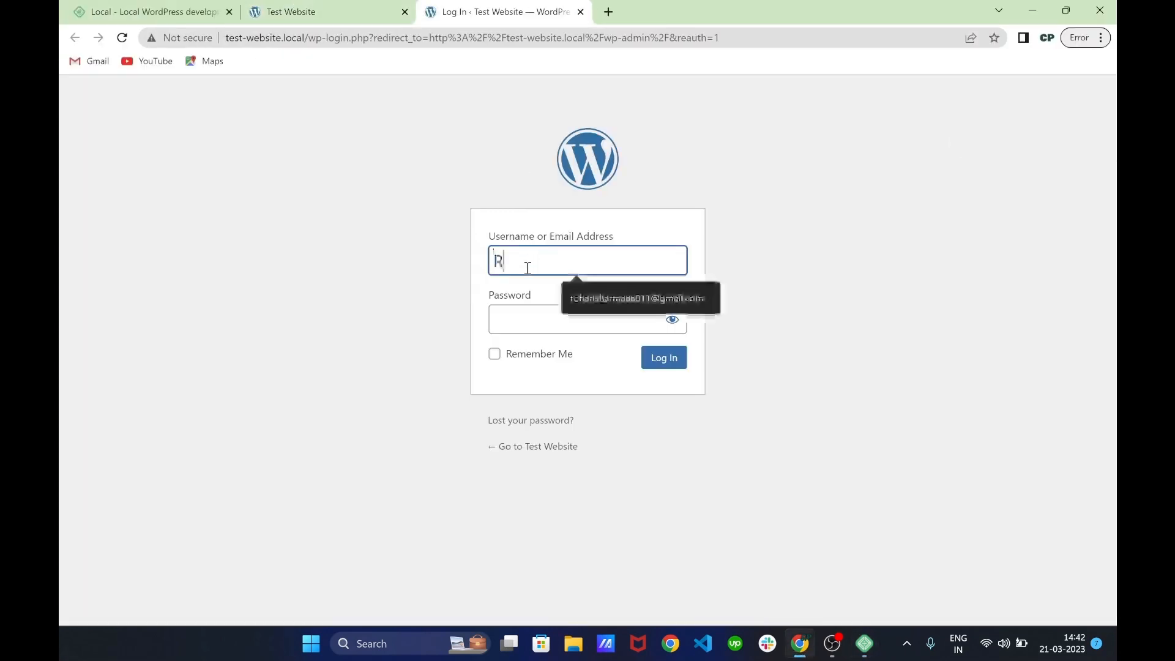
type("ohanSharma")
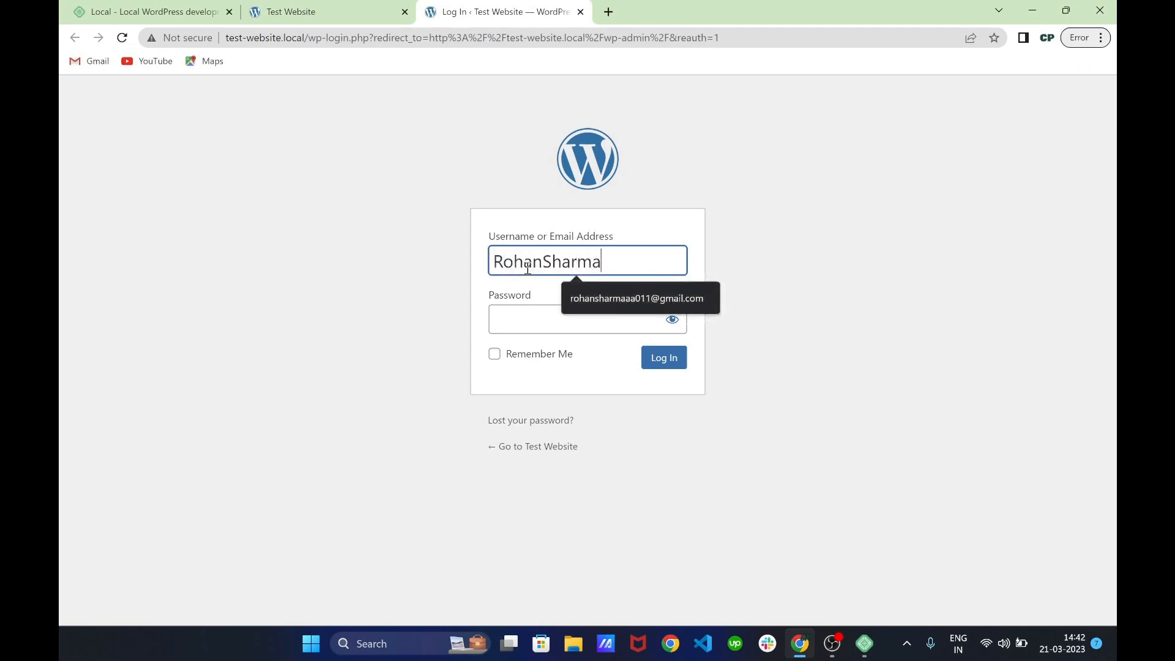
key("Tab")
type("*********")
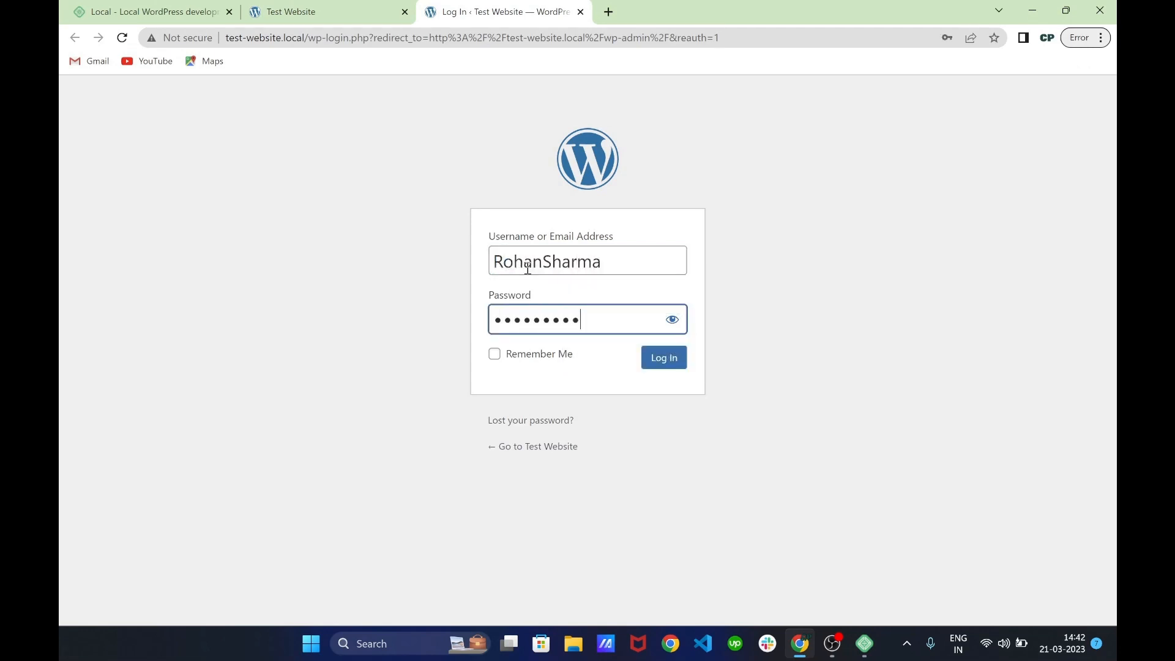
key("Return")
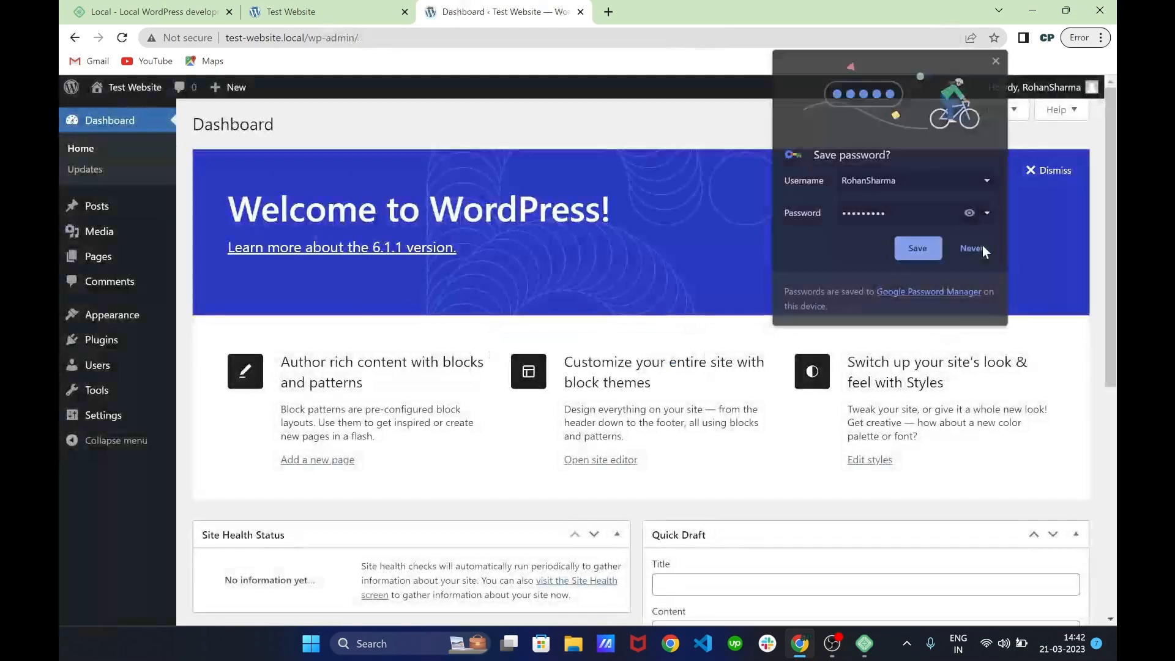
left_click(981, 246)
After a quick look at the dashboard, stop Test Website in Local
scroll(527, 302, "down", 5)
scroll(527, 302, "up", 5)
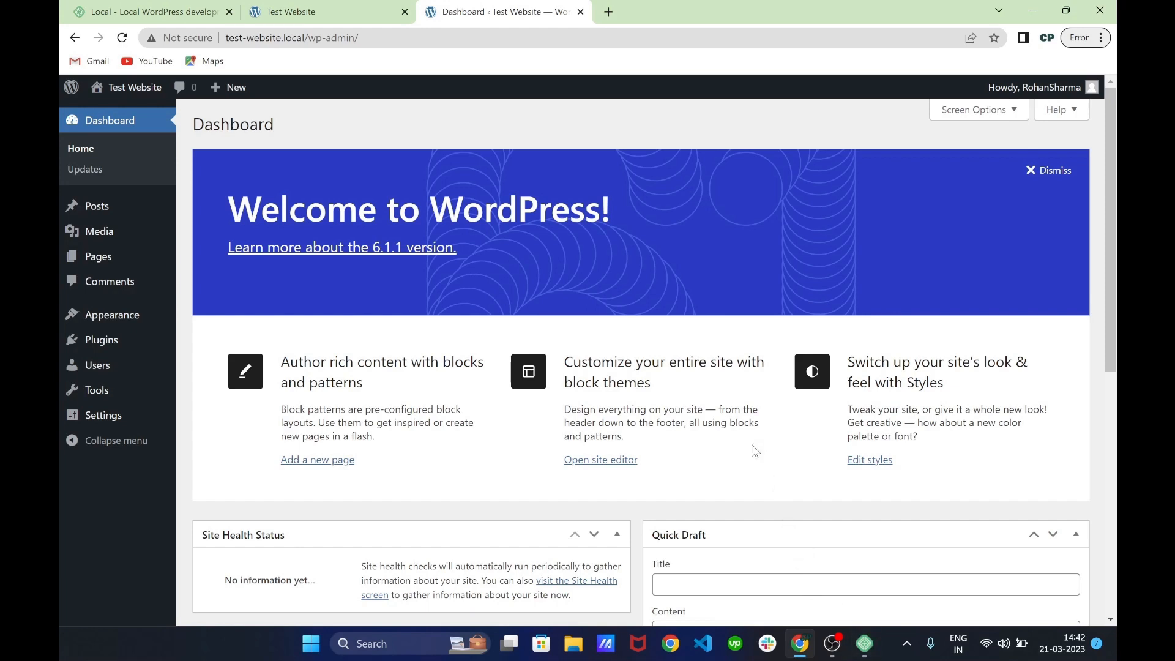
left_click(865, 643)
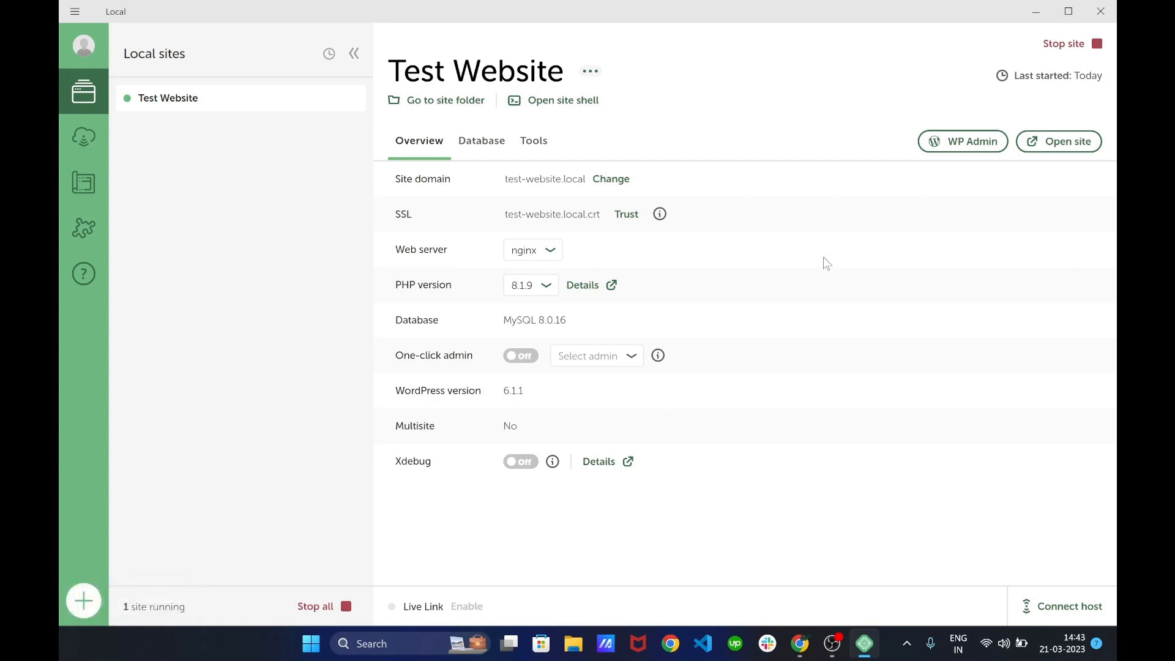
left_click(1073, 44)
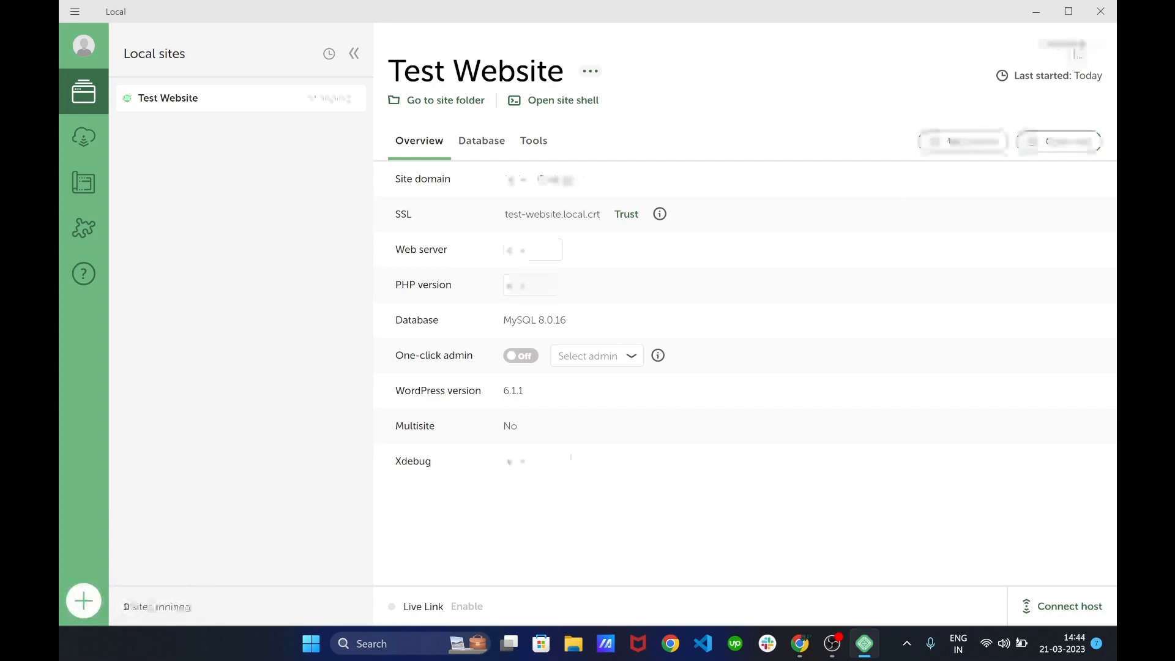